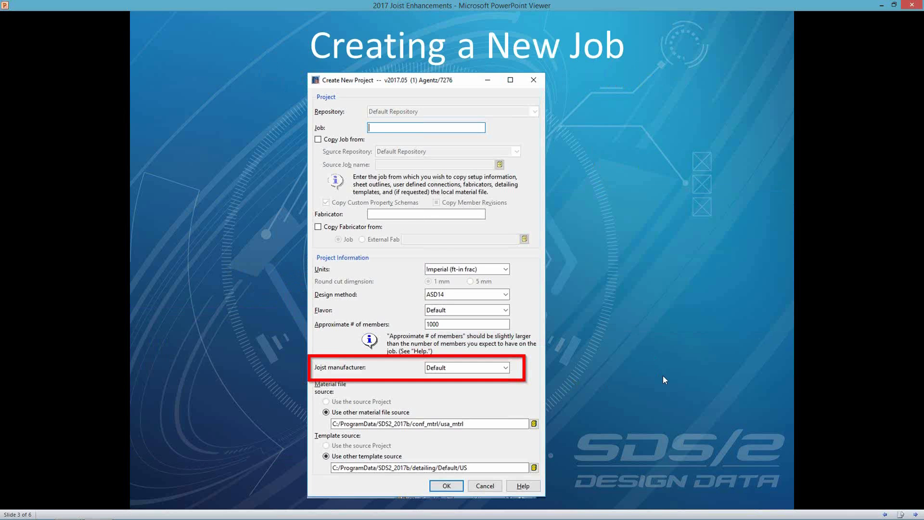
# Advance the presentation to the Top of Joist Modifier slide and switch to the SDS/2 Modeling window
pyautogui.click(662, 375)
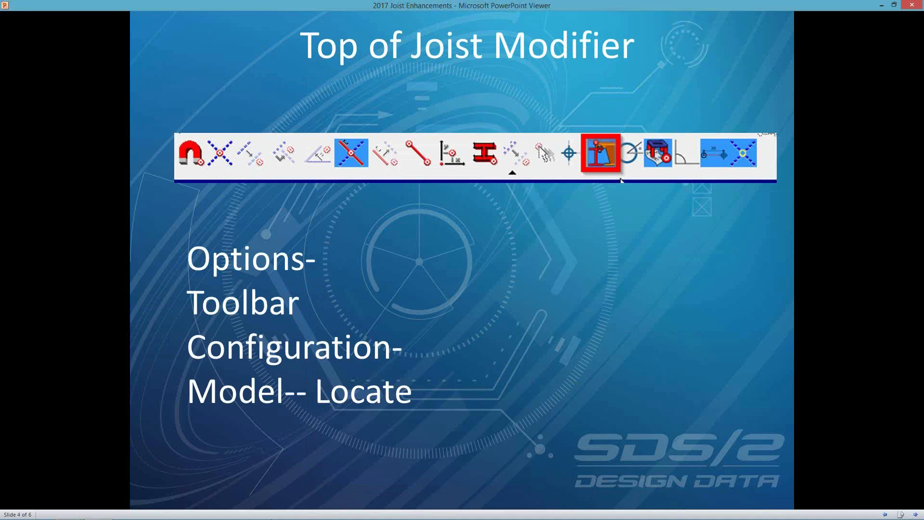
pyautogui.moveTo(75, 509)
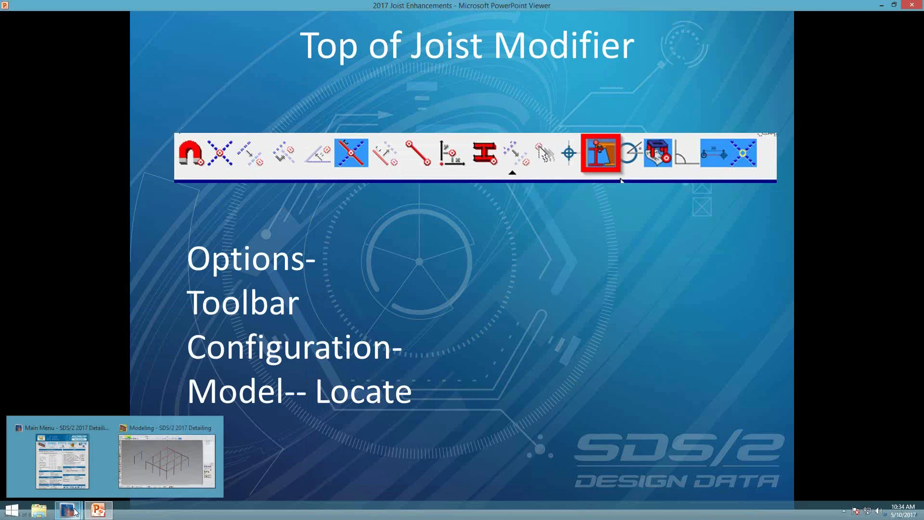
pyautogui.click(155, 469)
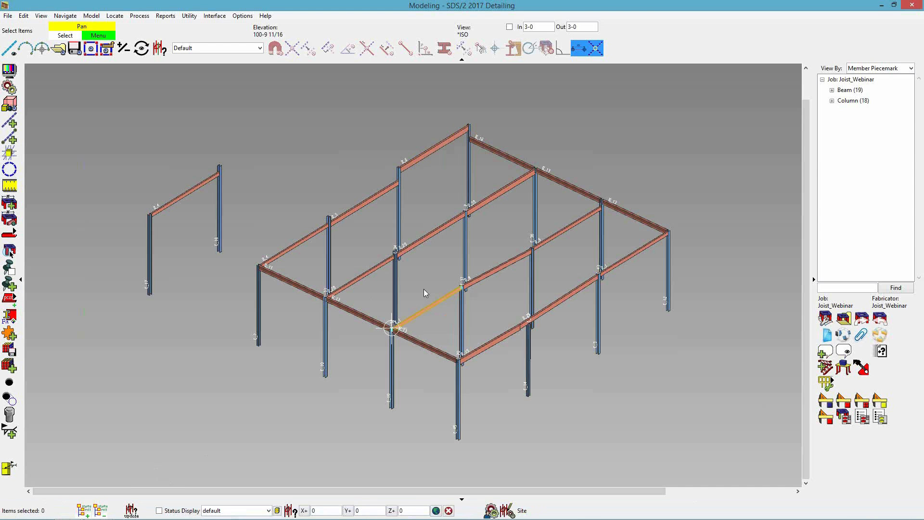
# Open the plan view at elevation 126-0
pyautogui.scroll(1, 421, 226)
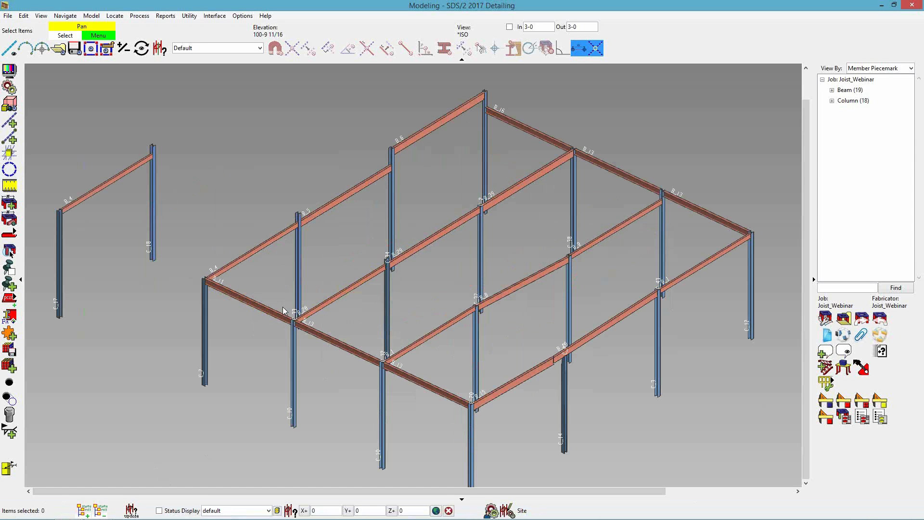
pyautogui.click(58, 49)
pyautogui.click(332, 264)
pyautogui.doubleClick(332, 265)
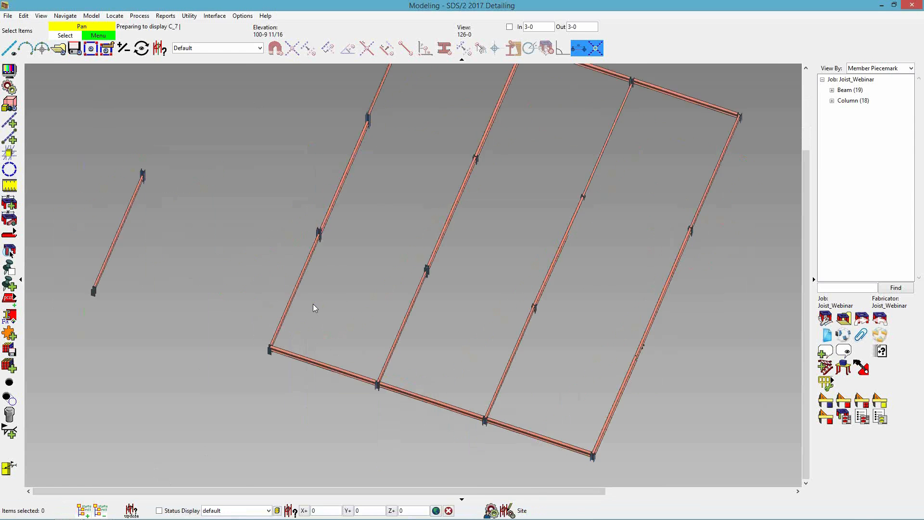
# Add a joist between the grid A and B beams on the construction line nearest grid 4, using construction line/member intersections
pyautogui.click(14, 234)
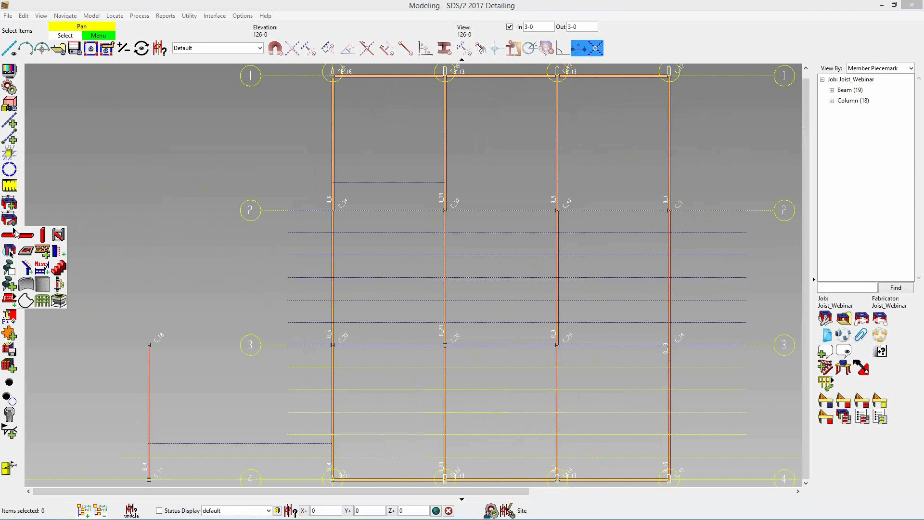
pyautogui.click(42, 251)
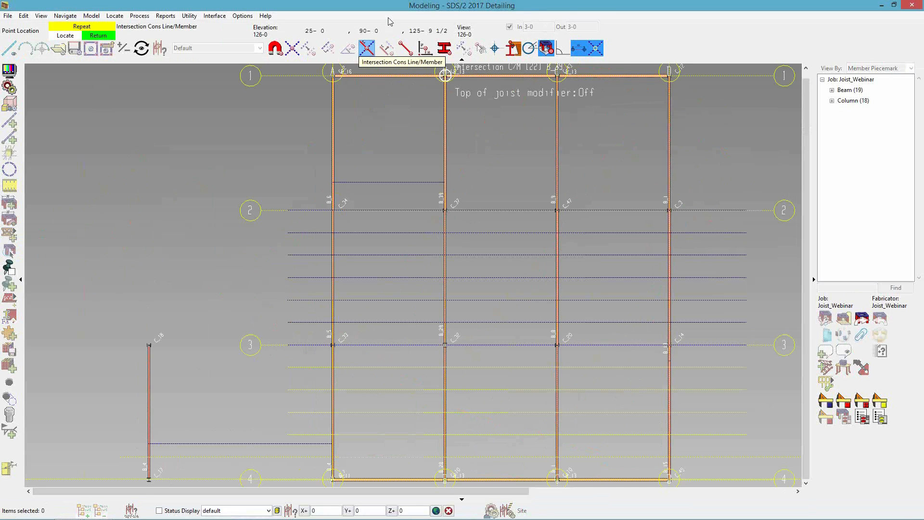
pyautogui.click(367, 48)
pyautogui.click(511, 48)
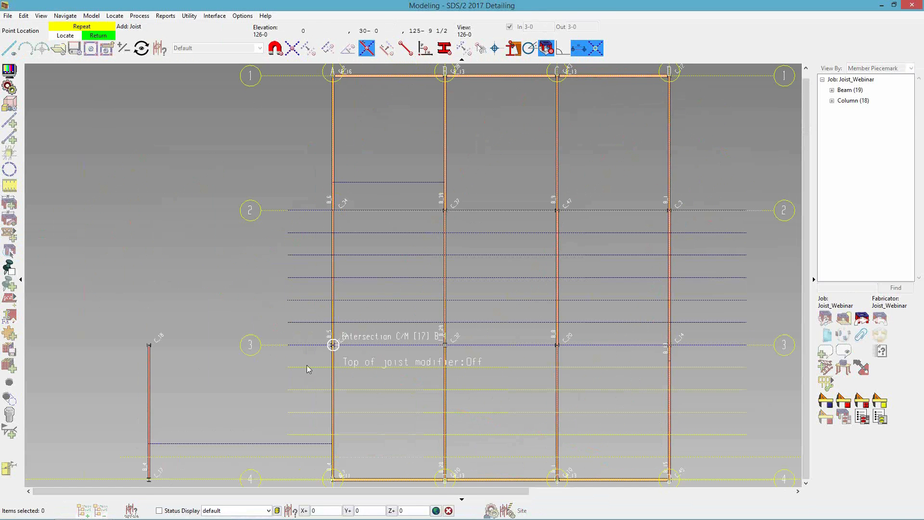
pyautogui.click(333, 456)
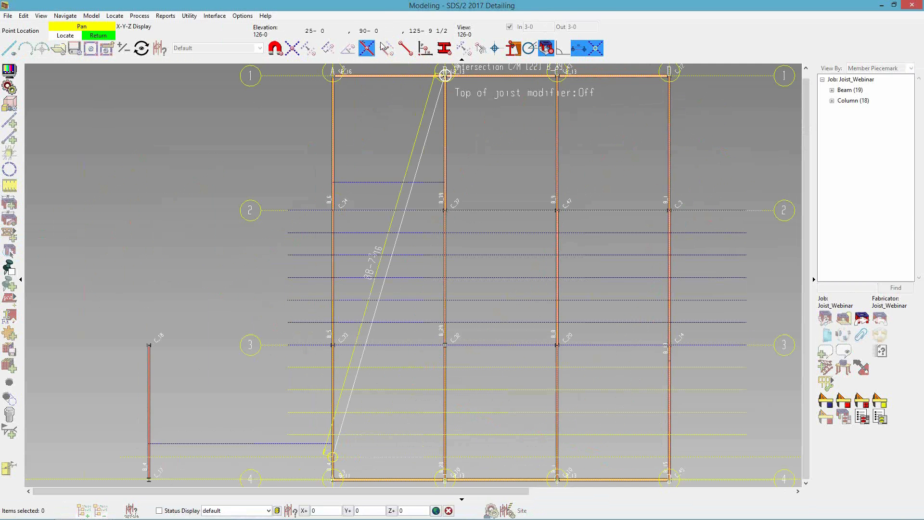
pyautogui.click(444, 462)
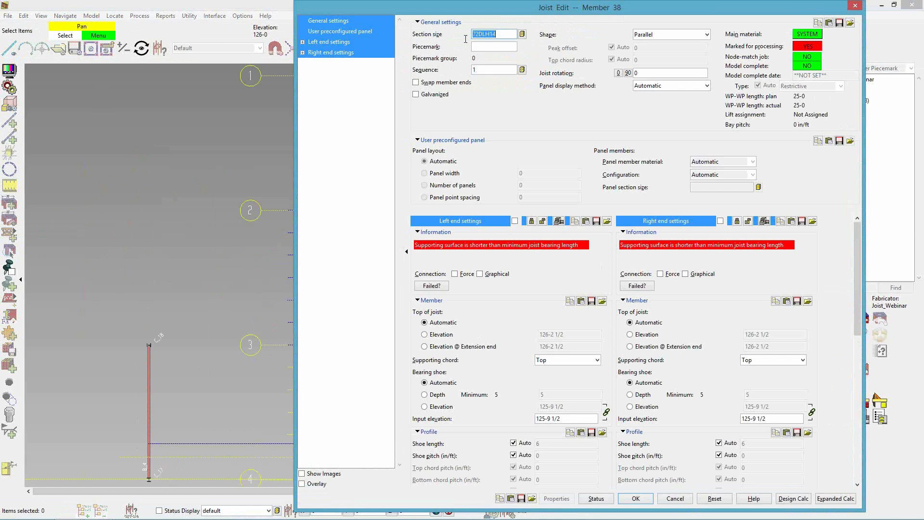
# Set the joist's section size to 16K3 and its input connection type to Plain end at both ends
pyautogui.write('1')
pyautogui.press('Tab')
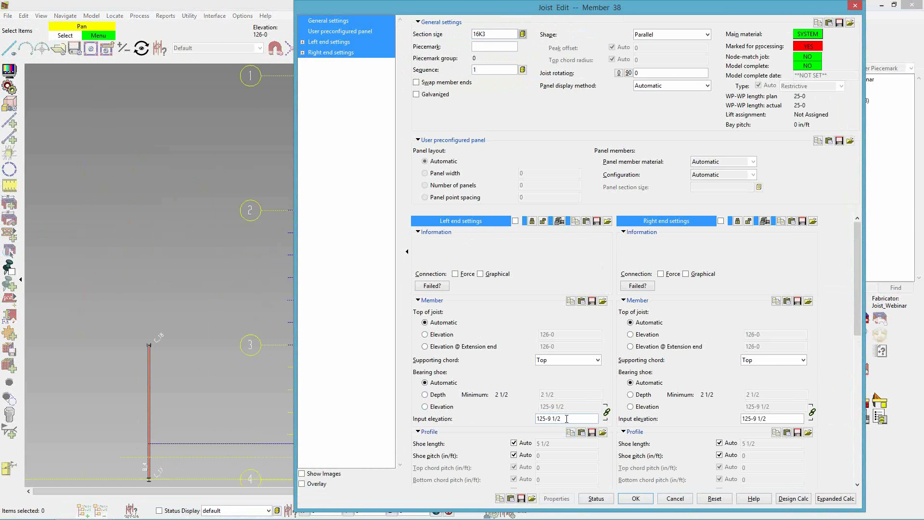
pyautogui.scroll(-5, 567, 418)
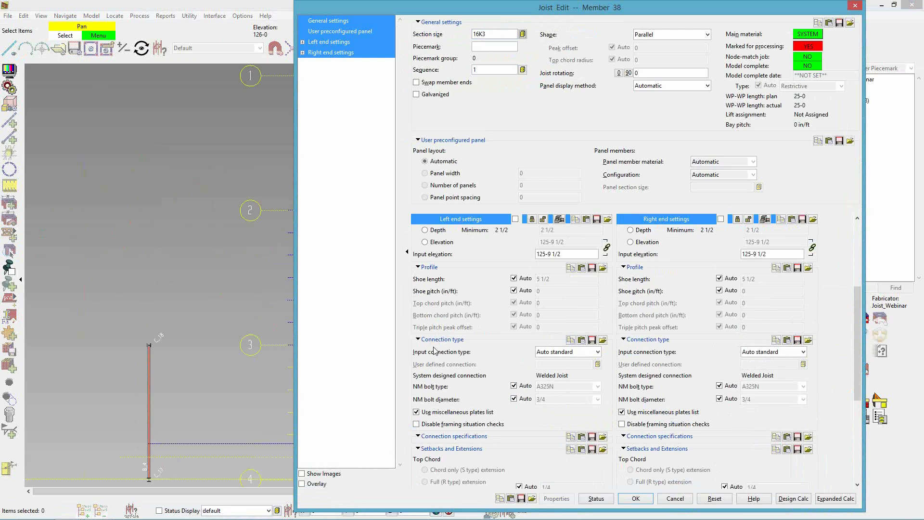
pyautogui.click(551, 352)
pyautogui.click(558, 379)
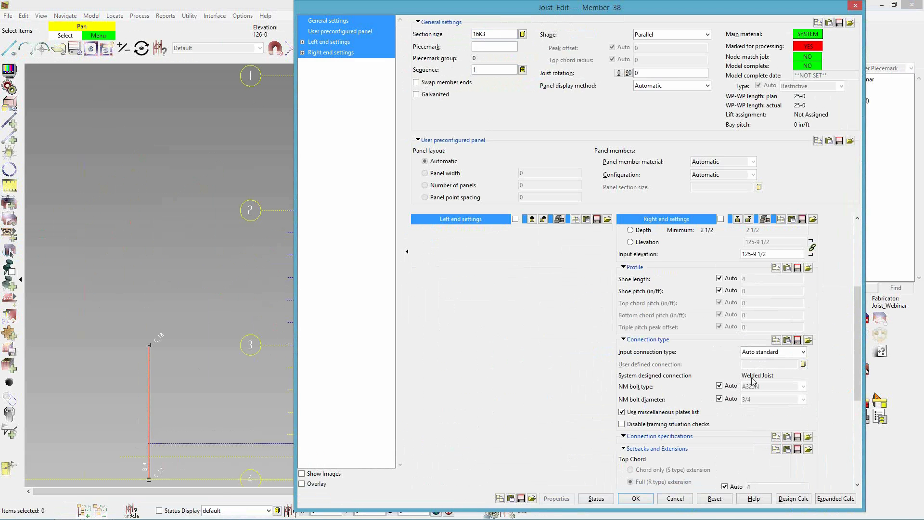
pyautogui.click(807, 352)
pyautogui.click(770, 379)
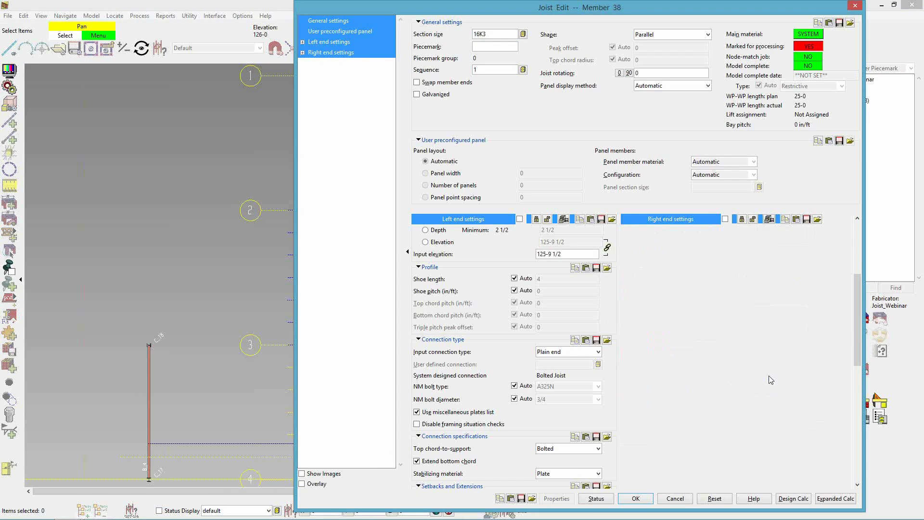
# Check the left end's connection specifications, keep Bolted top chord-to-support and Plate stabilizing material, and accept the joist
pyautogui.scroll(-3, 584, 389)
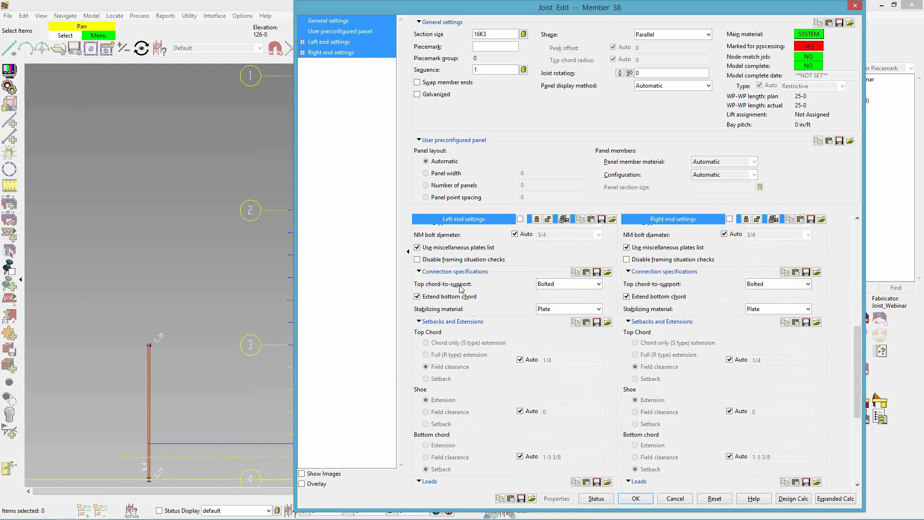
pyautogui.click(548, 284)
pyautogui.click(553, 294)
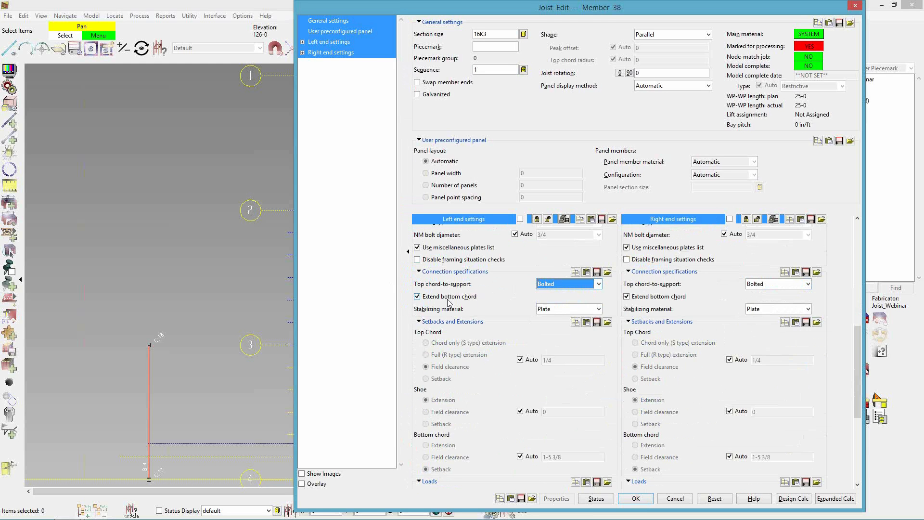
pyautogui.click(551, 310)
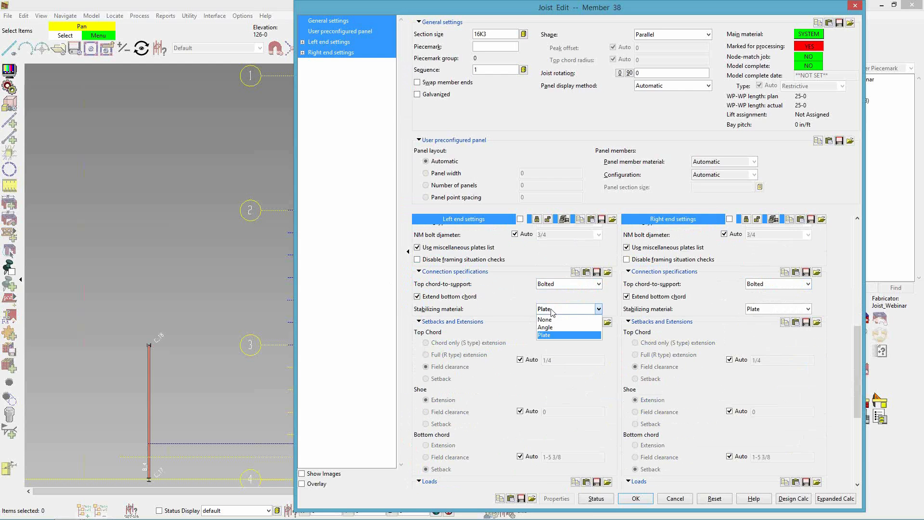
pyautogui.click(552, 310)
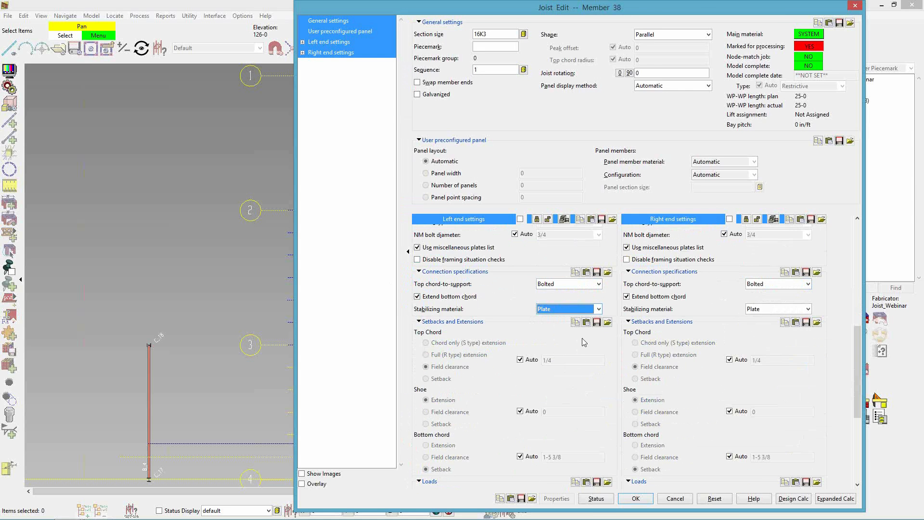
pyautogui.click(635, 499)
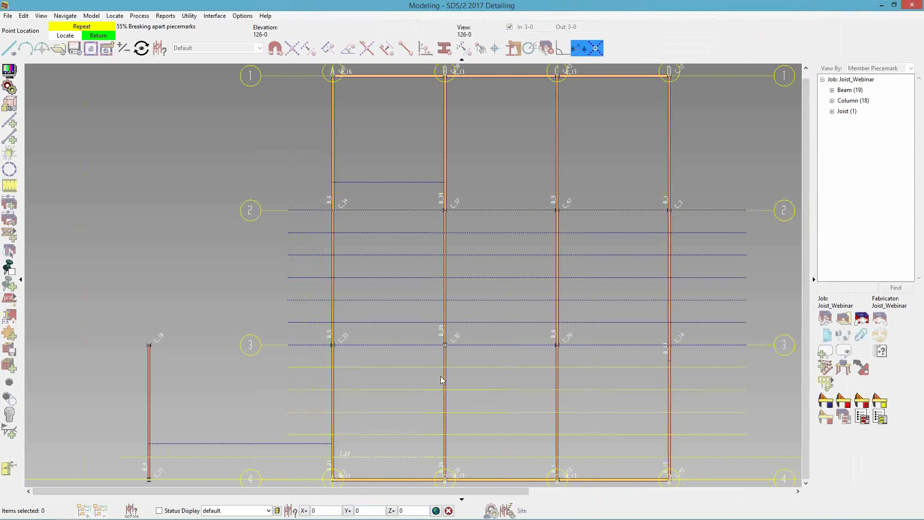
# Add a second joist on the next construction line toward grid 3, with the Auto standard connection type at both ends
pyautogui.click(346, 438)
pyautogui.click(434, 439)
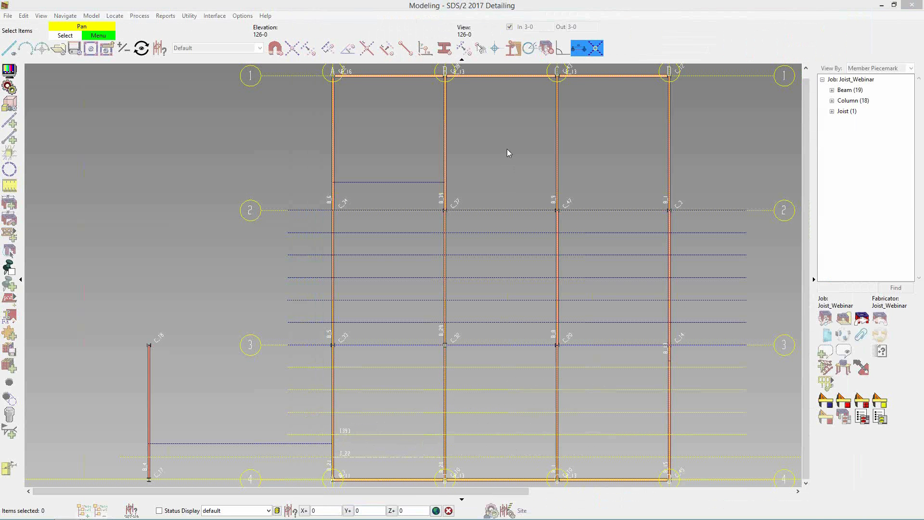
pyautogui.scroll(-3, 511, 273)
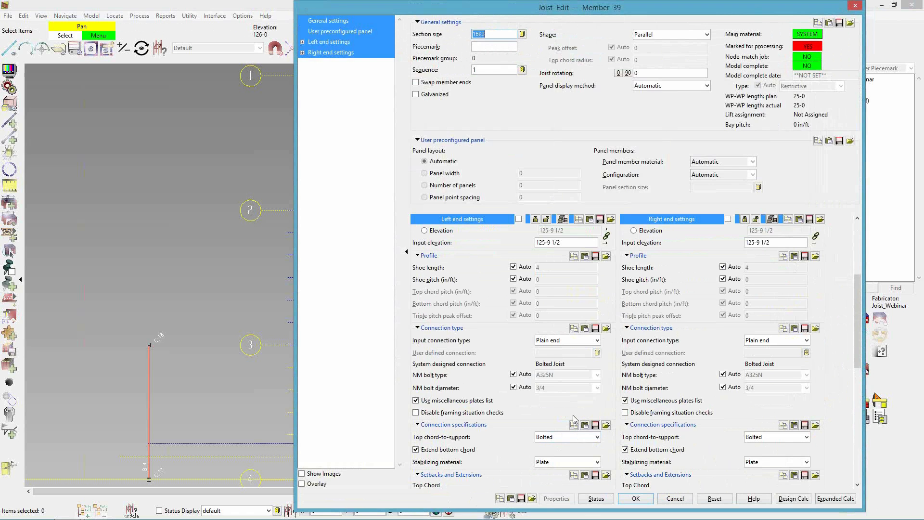
pyautogui.click(577, 340)
pyautogui.click(578, 349)
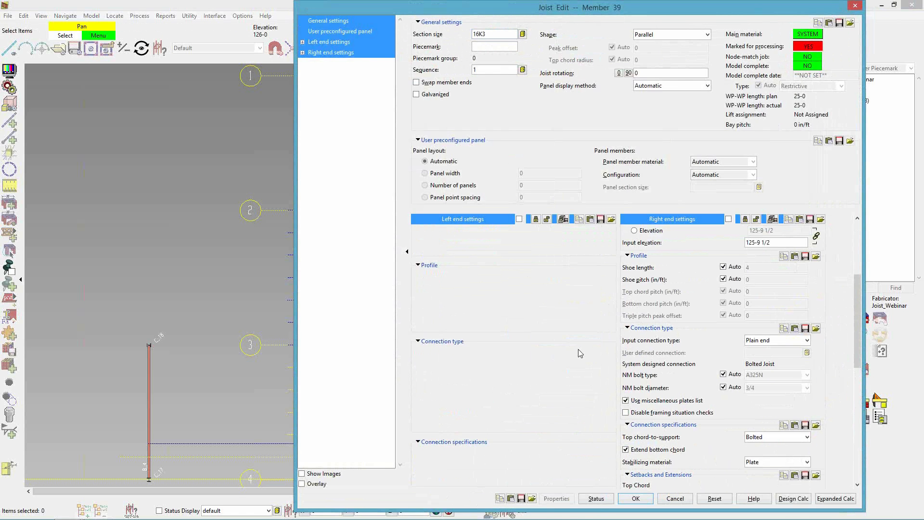
pyautogui.click(794, 340)
pyautogui.click(774, 350)
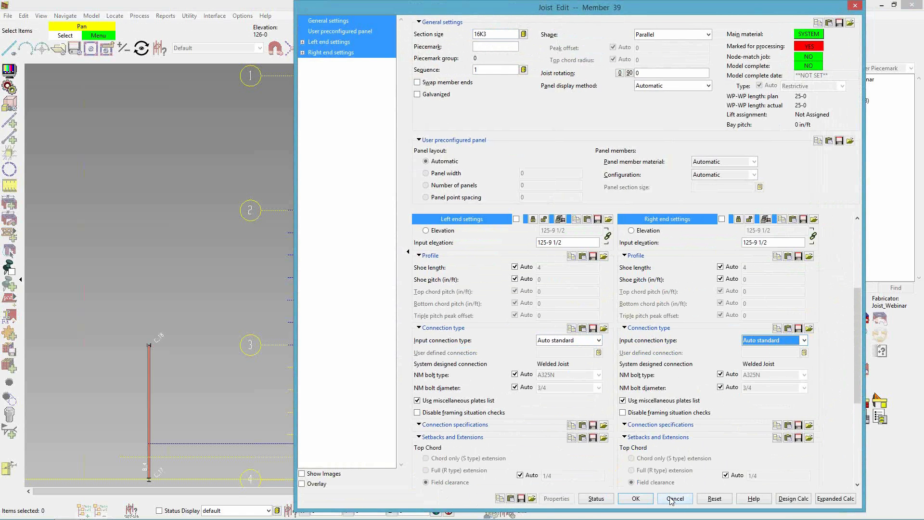
pyautogui.click(635, 498)
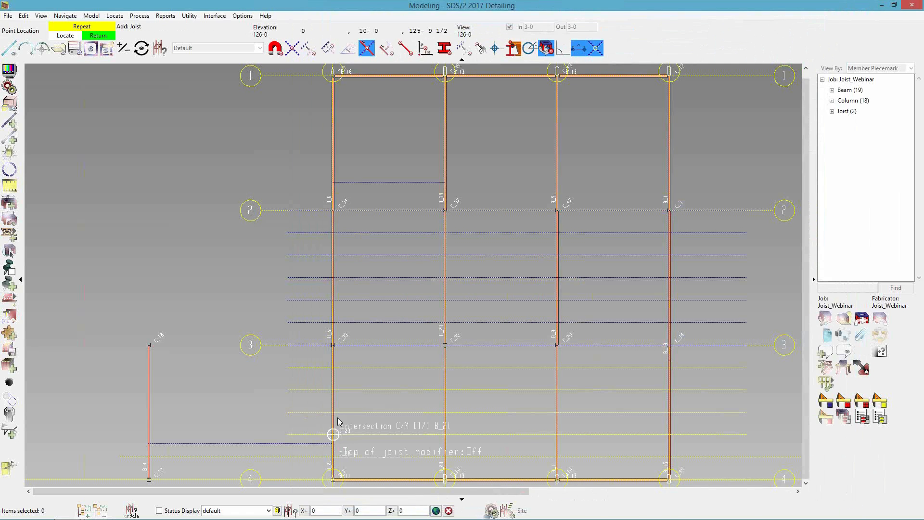
# Add five more joists between grids A and B on successive construction lines, ending on the first line beyond grid 3
pyautogui.click(333, 389)
pyautogui.click(333, 368)
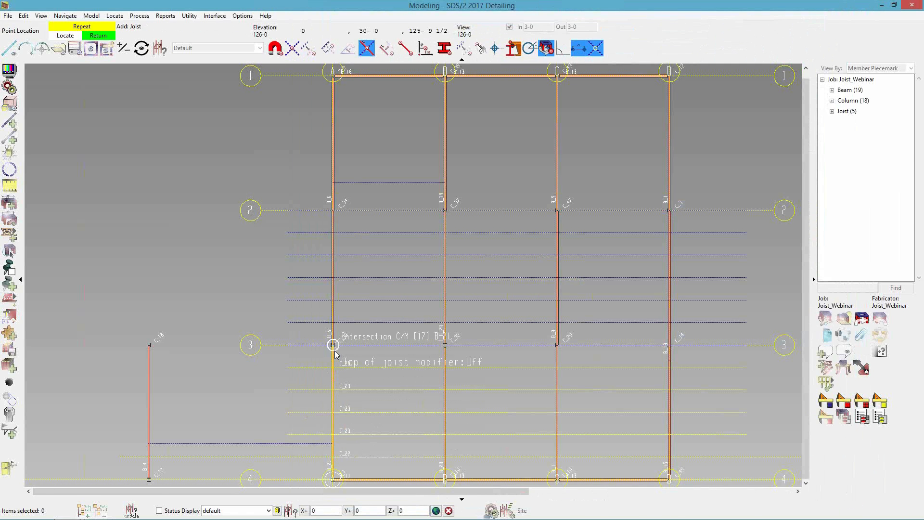
pyautogui.click(333, 345)
pyautogui.click(333, 321)
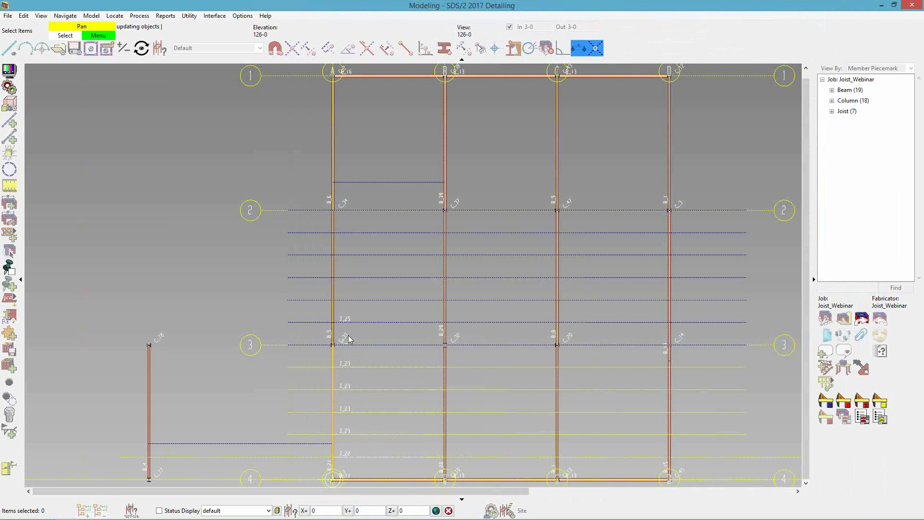
pyautogui.rightClick(451, 395)
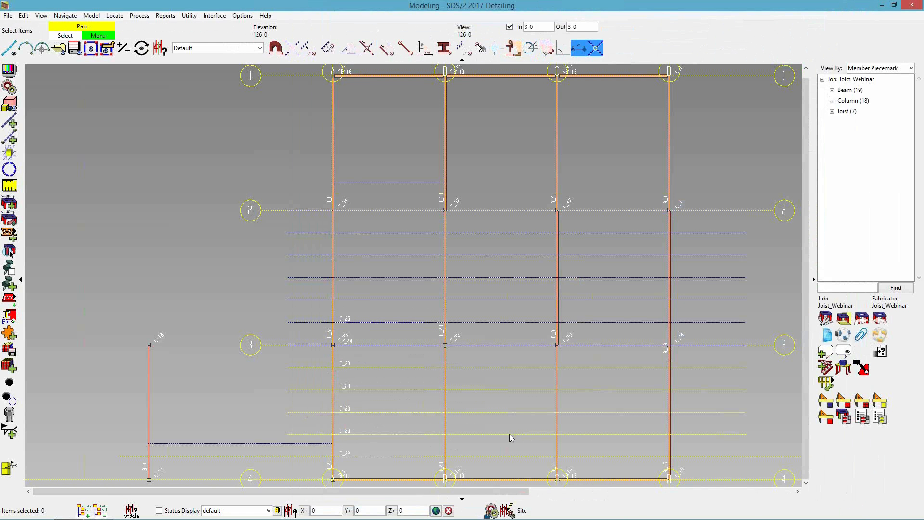
# Rotate the plan into a 3D view and examine the joist outlines where they meet the supporting beam between grids 3 and 4
pyautogui.press('shift')
pyautogui.keyDown('shift'); pyautogui.moveTo(436, 445); pyautogui.dragTo(366, 342); pyautogui.keyUp('shift')
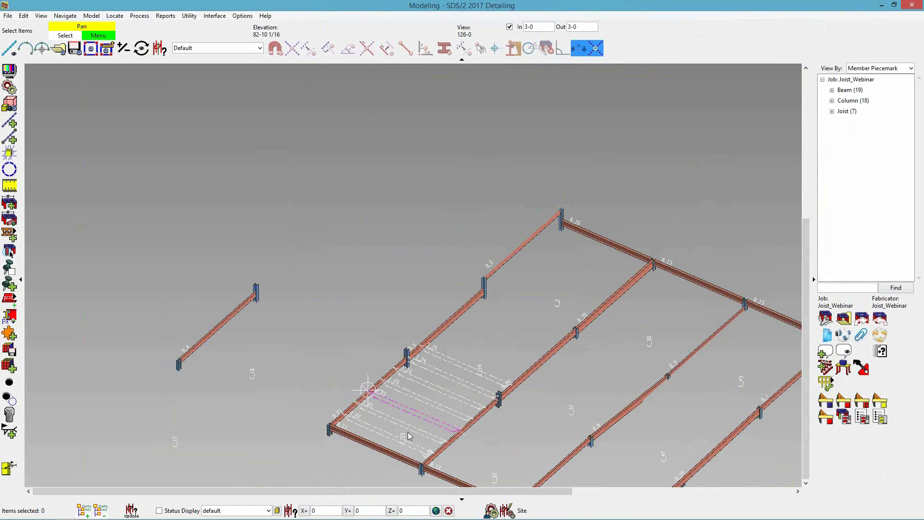
pyautogui.scroll(4, 408, 436)
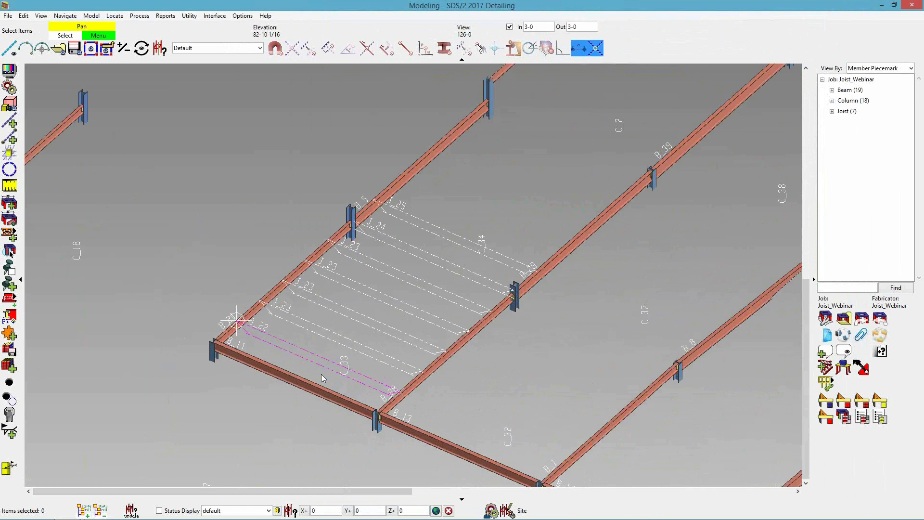
pyautogui.scroll(1, 344, 383)
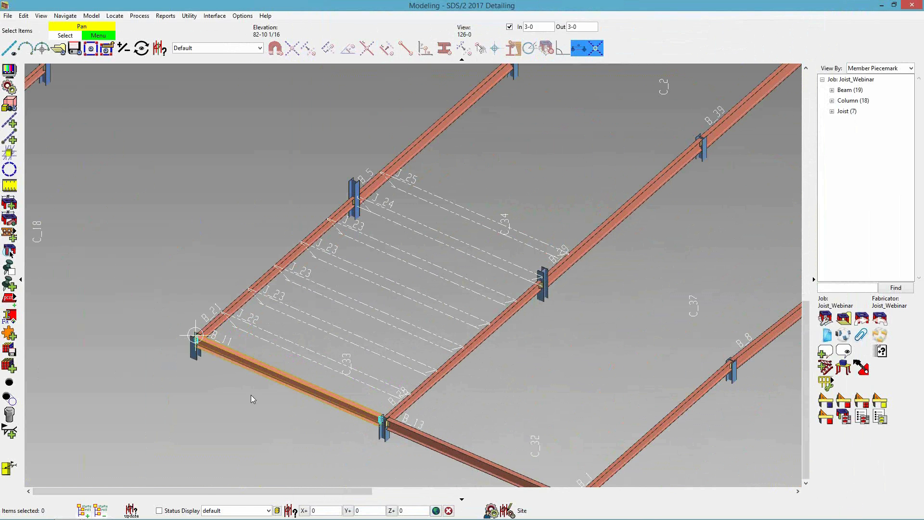
pyautogui.scroll(3, 228, 282)
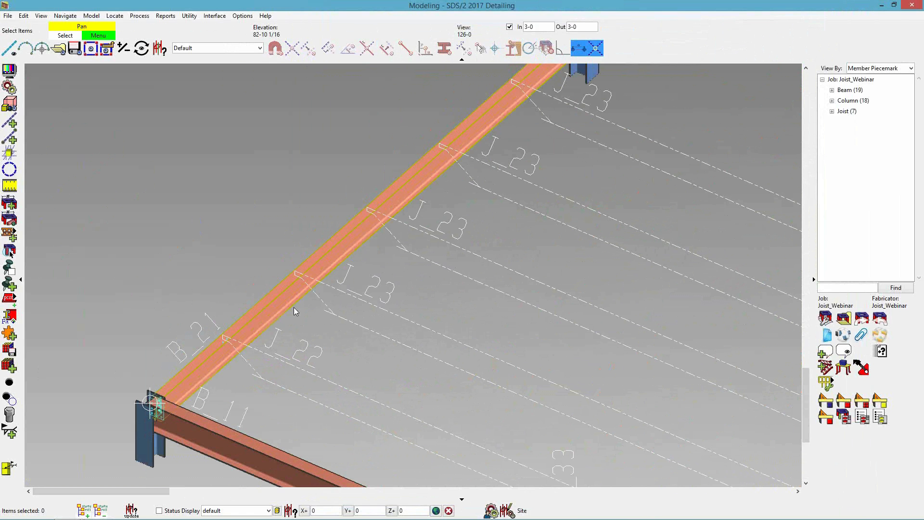
pyautogui.scroll(-3, 305, 370)
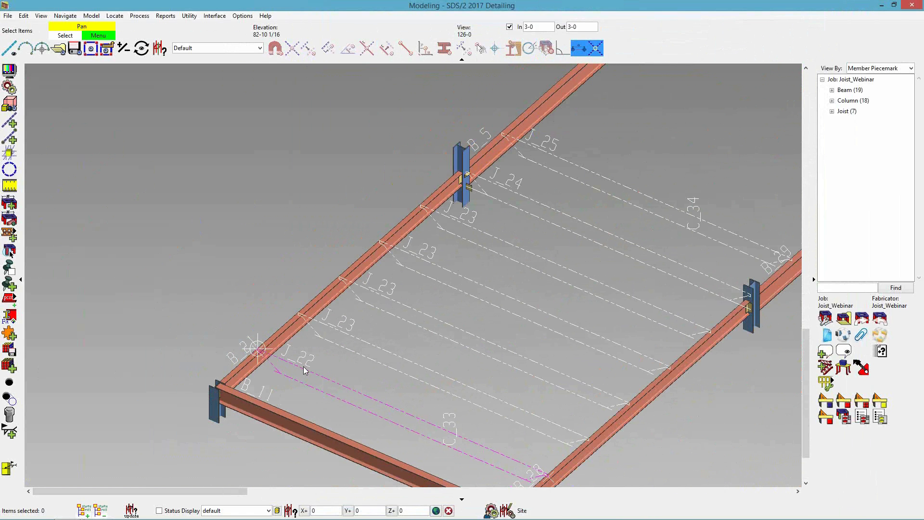
# Turn off the Joist outline display option and apply it to the model view
pyautogui.click(10, 70)
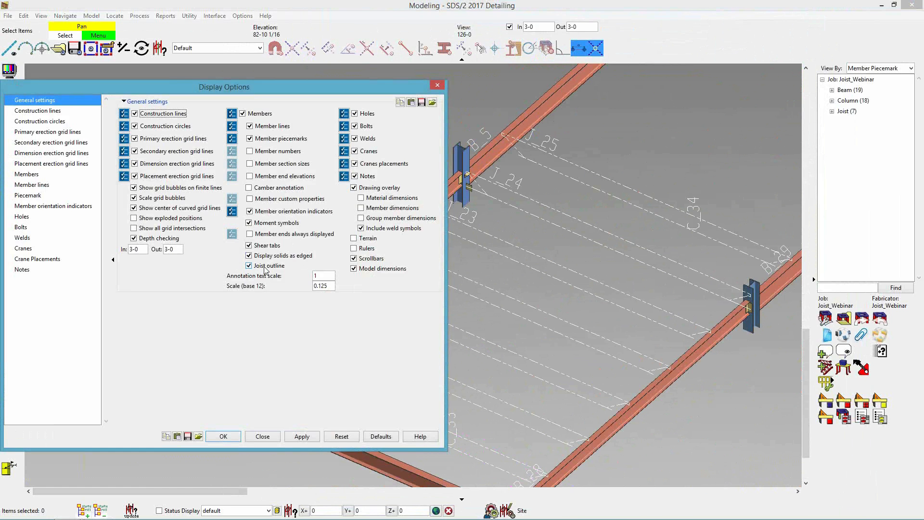
pyautogui.click(249, 266)
pyautogui.click(302, 437)
pyautogui.moveTo(354, 89); pyautogui.dragTo(220, 88)
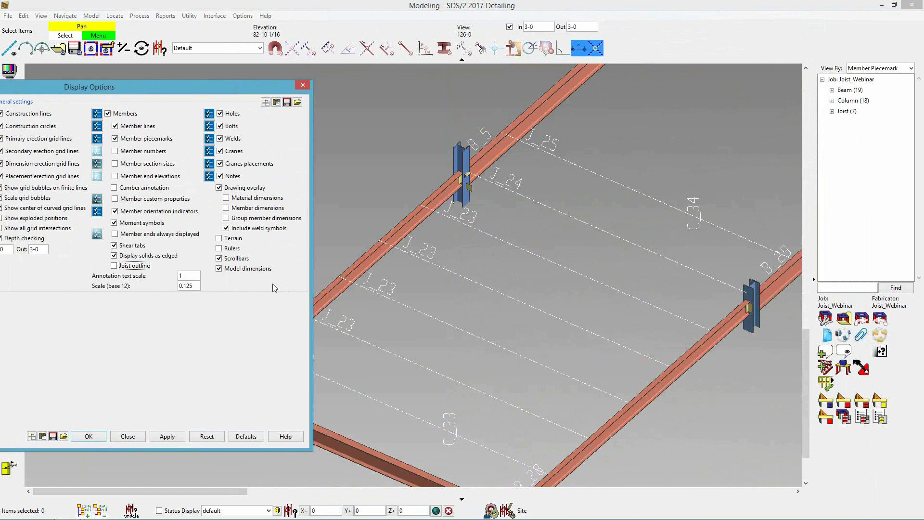
# Turn the Joist outline display option back on, apply it and close the display options
pyautogui.moveTo(240, 88); pyautogui.dragTo(406, 80)
pyautogui.click(281, 258)
pyautogui.click(336, 430)
pyautogui.click(263, 432)
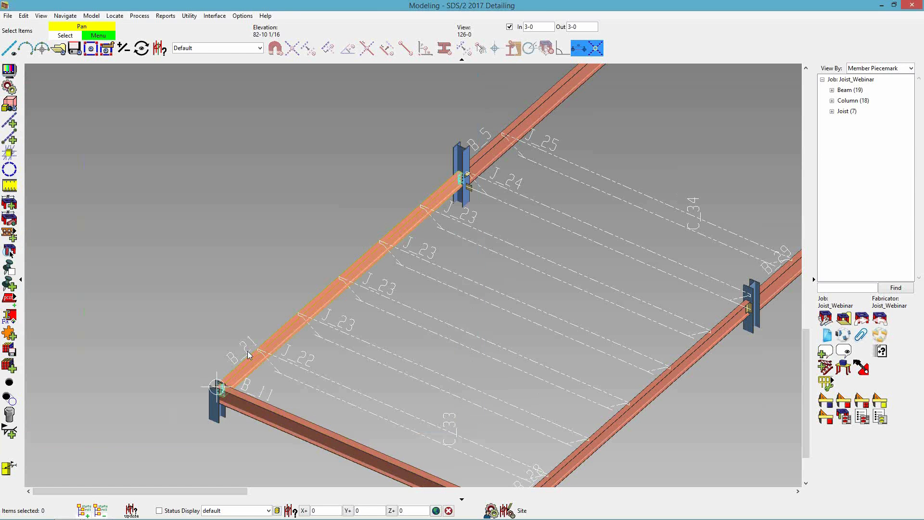
# Examine the holes in the supporting beam's top flange where the joist outline ends between grids 3 and 4
pyautogui.scroll(5, 249, 353)
pyautogui.scroll(6, 270, 359)
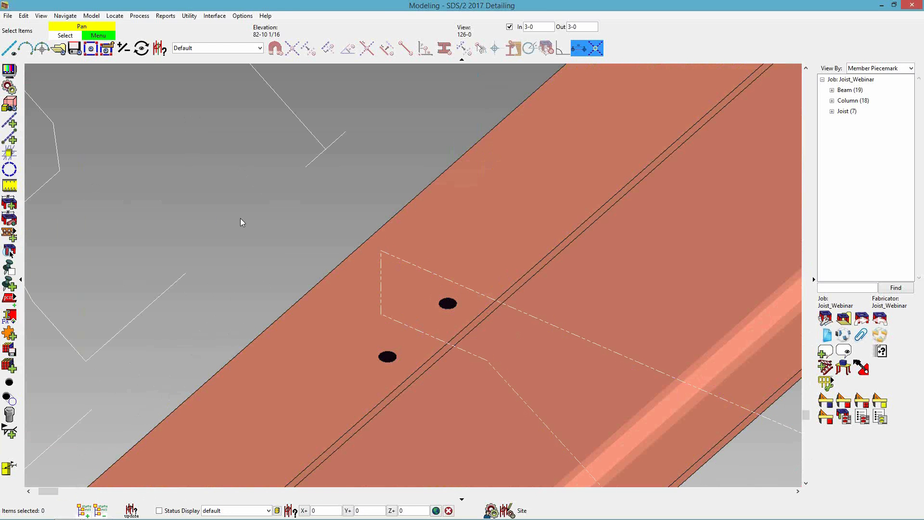
pyautogui.scroll(-4, 240, 218)
pyautogui.scroll(-5, 236, 218)
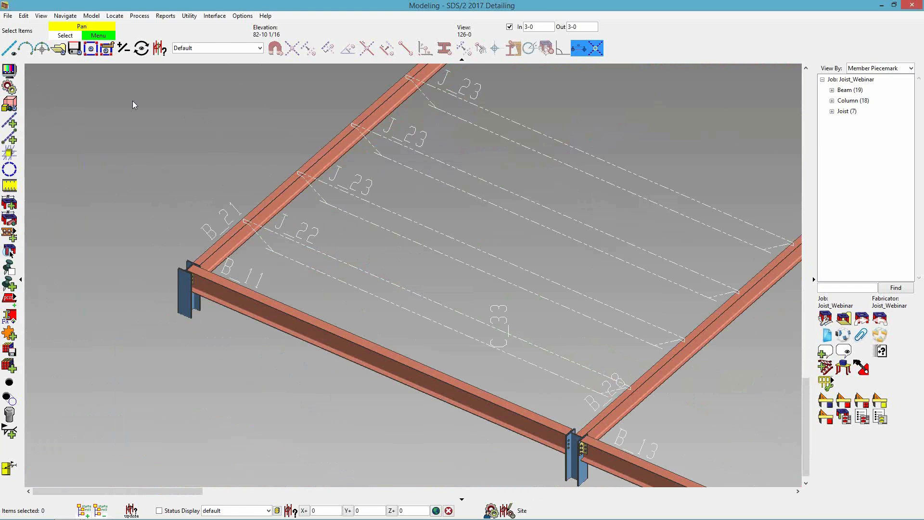
# In the plan view, add a joist along grid 3 from grid B to grid C with a Z offset of 2 1/2, input by top of joist elevation
pyautogui.hotkey('ctrl', 'i')
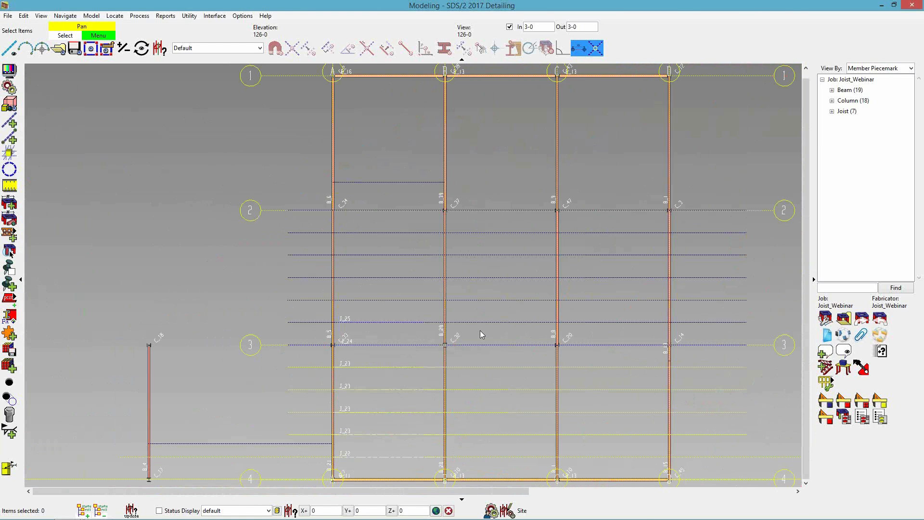
pyautogui.scroll(3, 481, 349)
pyautogui.moveTo(480, 351); pyautogui.dragTo(359, 334, button='middle')
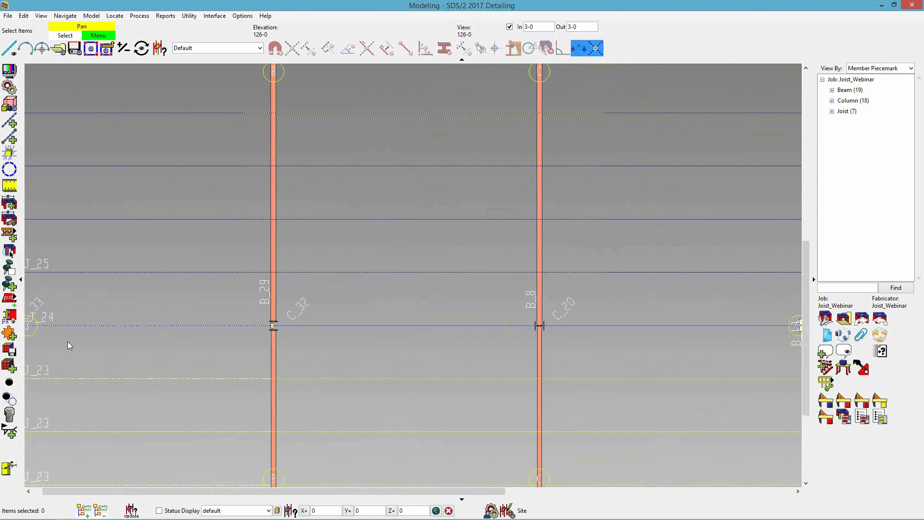
pyautogui.click(8, 249)
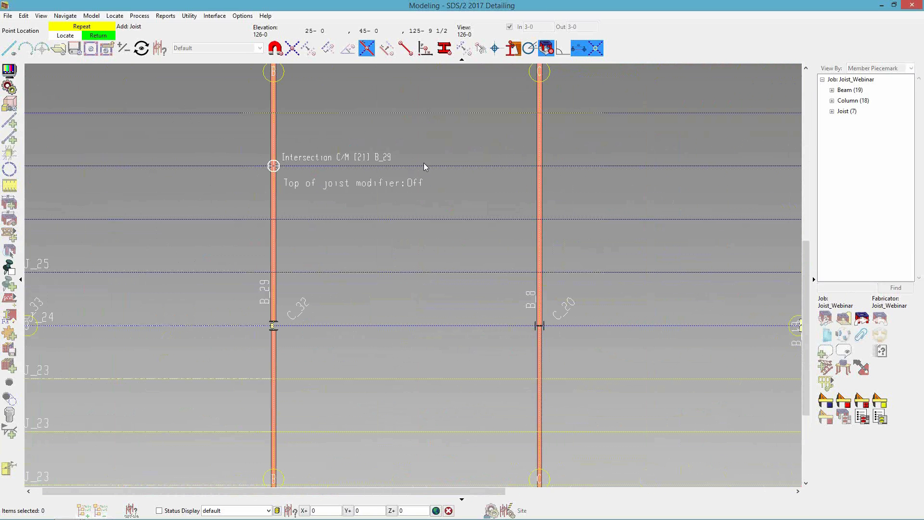
pyautogui.click(411, 510)
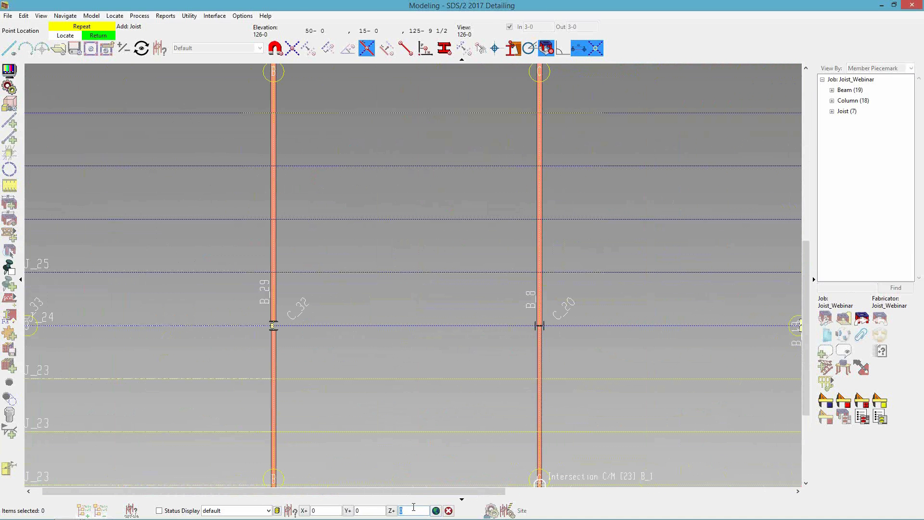
pyautogui.write('2 1/2')
pyautogui.press('Tab')
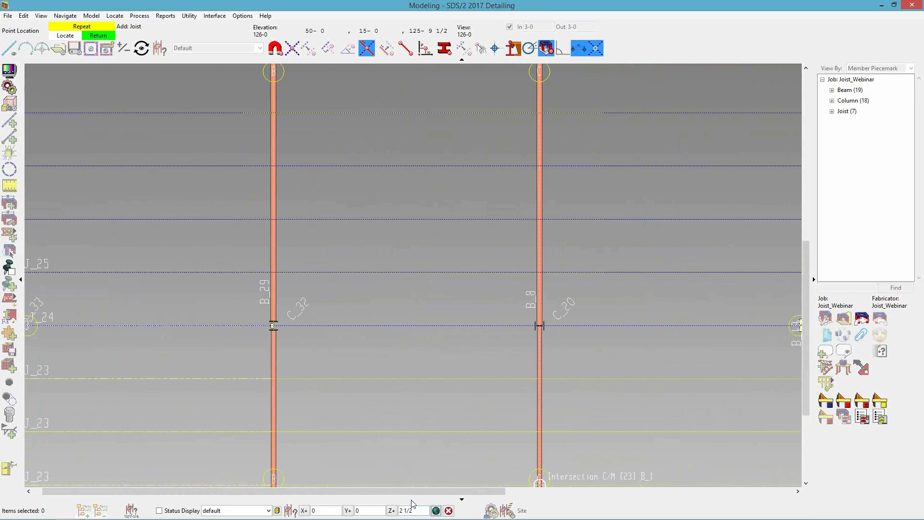
pyautogui.click(513, 50)
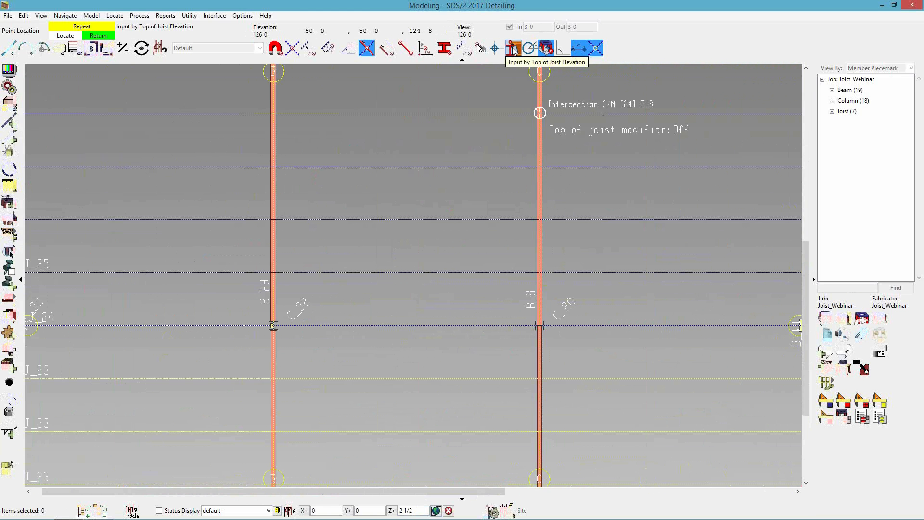
pyautogui.click(272, 326)
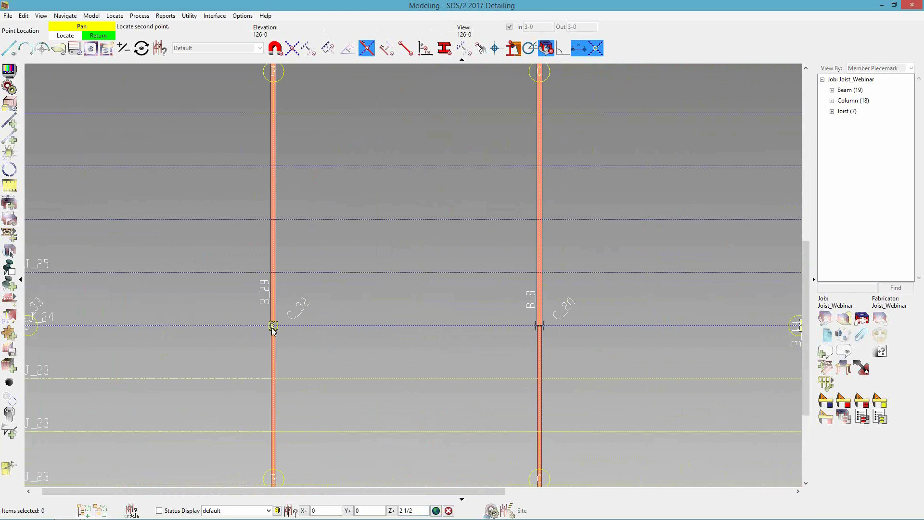
pyautogui.click(513, 49)
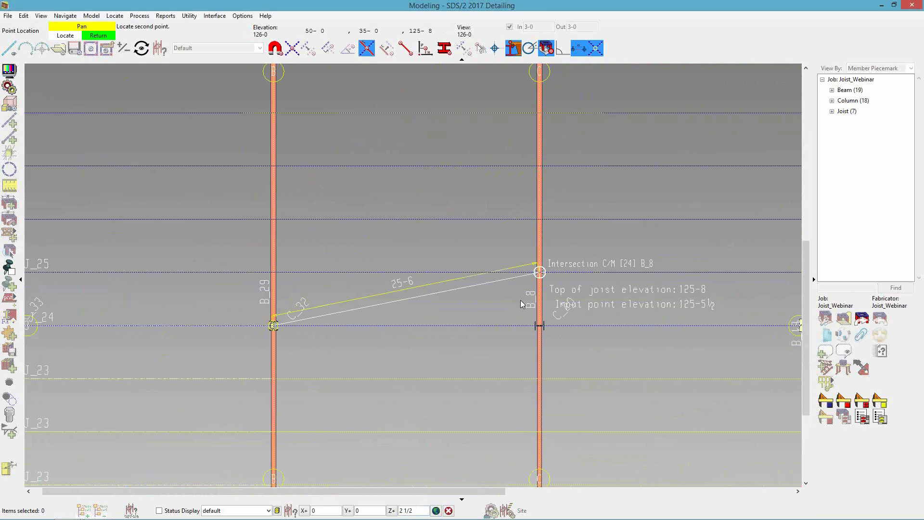
pyautogui.click(527, 323)
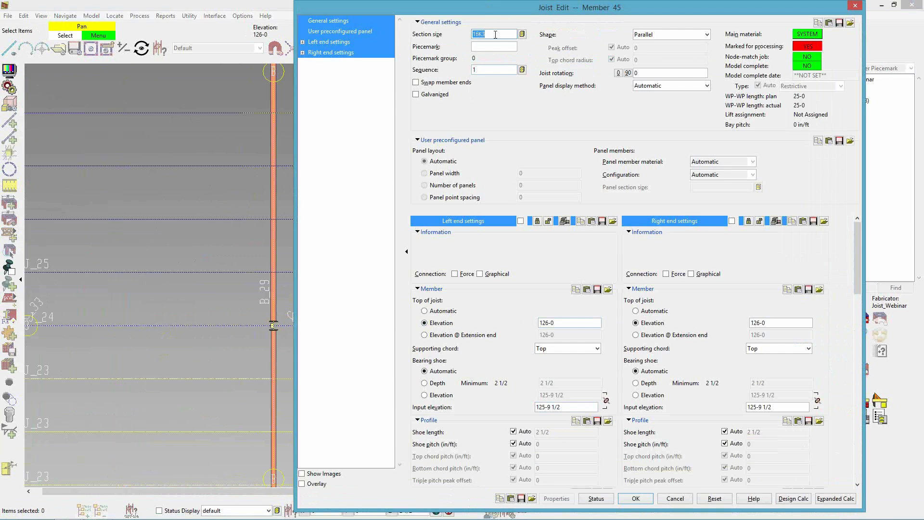
# Set the new joist's section size to 18K3 and accept its settings
pyautogui.write('18k3')
pyautogui.press('Tab')
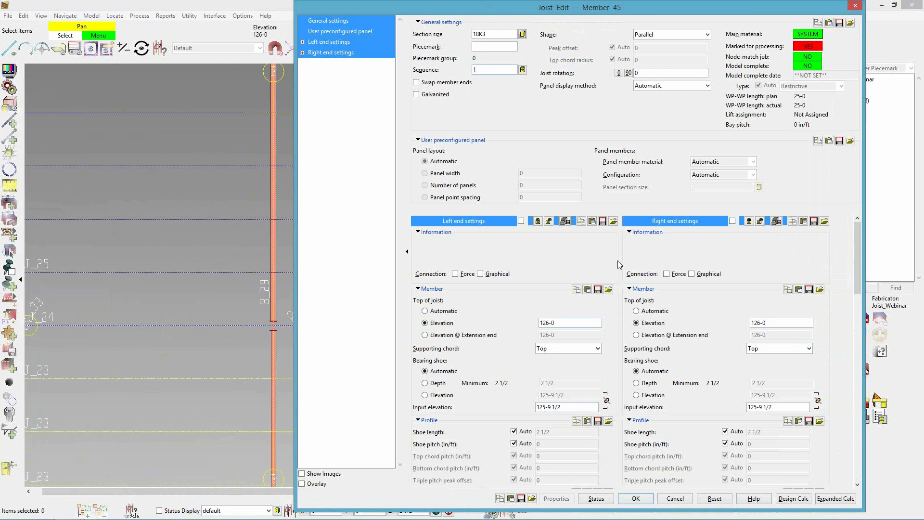
pyautogui.click(631, 500)
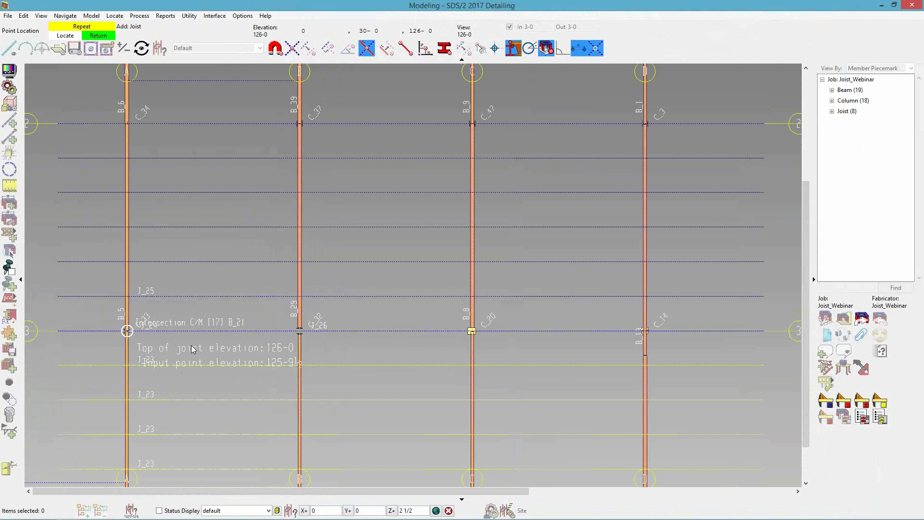
# End joist placement, rotate the model into 3D and review the edit settings of the grid 3 joist between grids A and B
pyautogui.rightClick(195, 344)
pyautogui.keyDown('shift'); pyautogui.moveTo(200, 342); pyautogui.dragTo(152, 241, button='middle'); pyautogui.keyUp('shift')
pyautogui.moveTo(185, 434); pyautogui.dragTo(230, 424, button='middle')
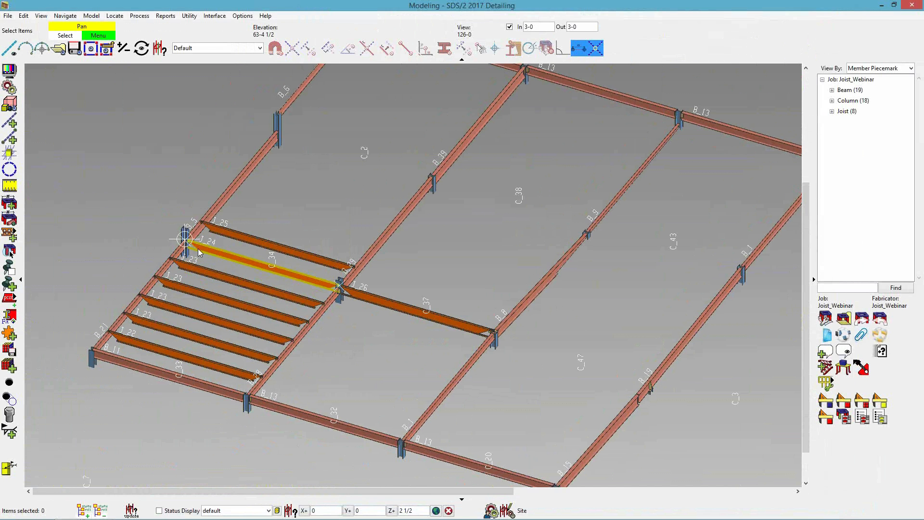
pyautogui.scroll(5, 198, 251)
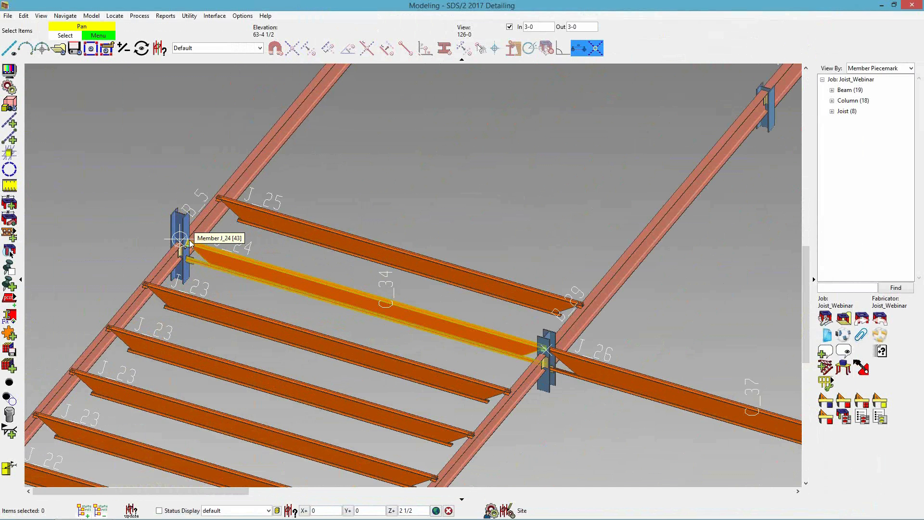
pyautogui.click(262, 271)
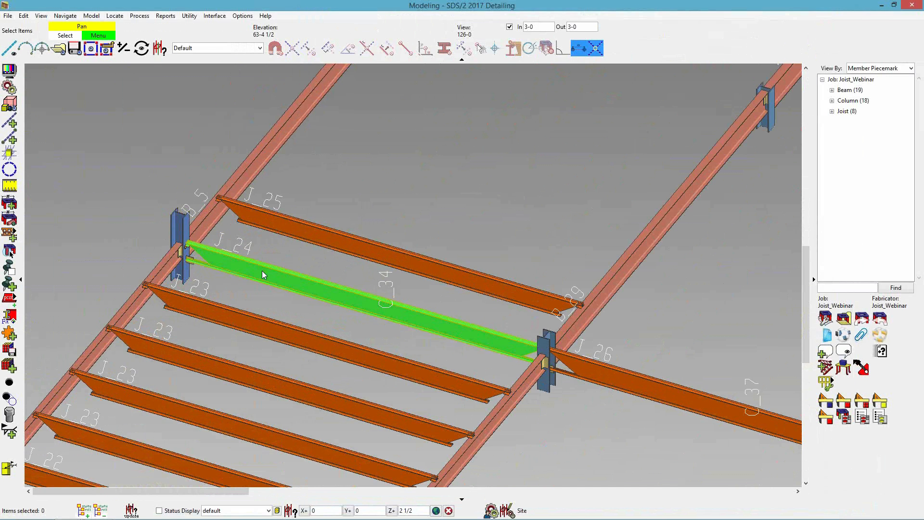
pyautogui.doubleClick(262, 272)
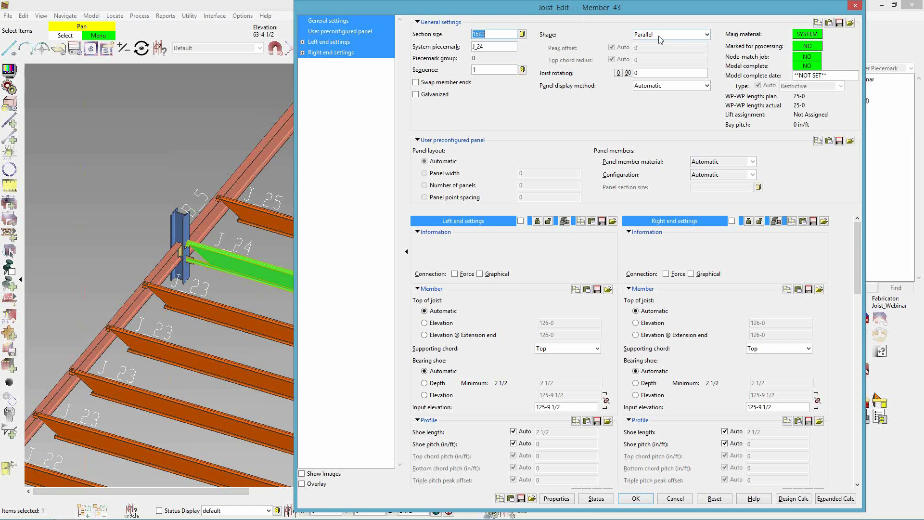
pyautogui.click(647, 498)
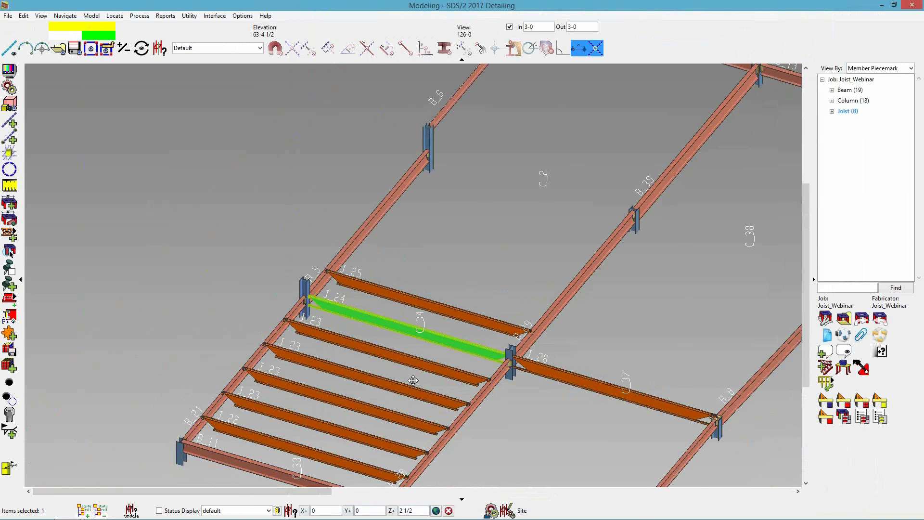
# Change the shape of the joist nearest grid 4 to Single pitch
pyautogui.middleClick(413, 380)
pyautogui.click(304, 352)
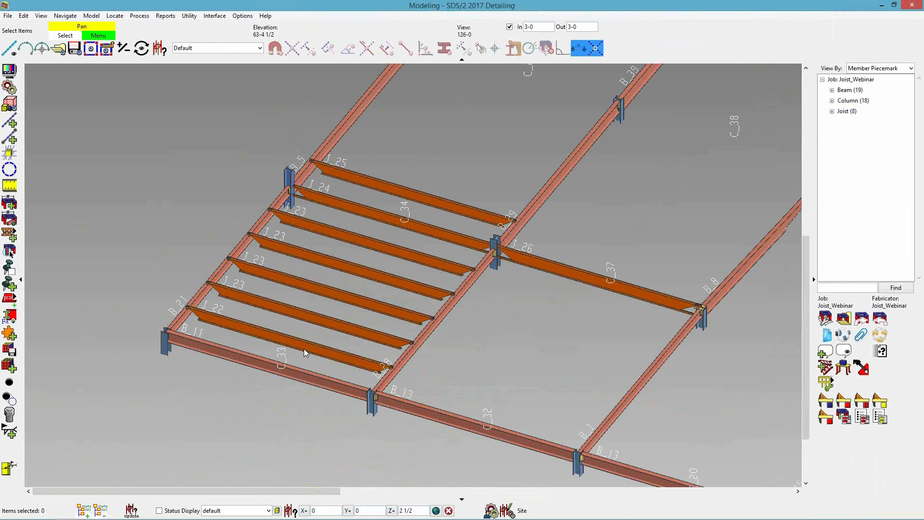
pyautogui.doubleClick(304, 352)
pyautogui.click(697, 35)
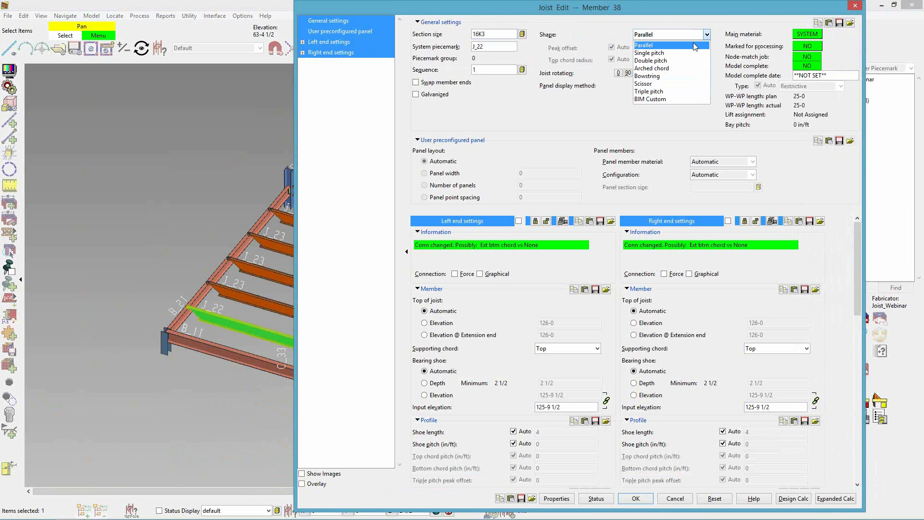
pyautogui.click(693, 53)
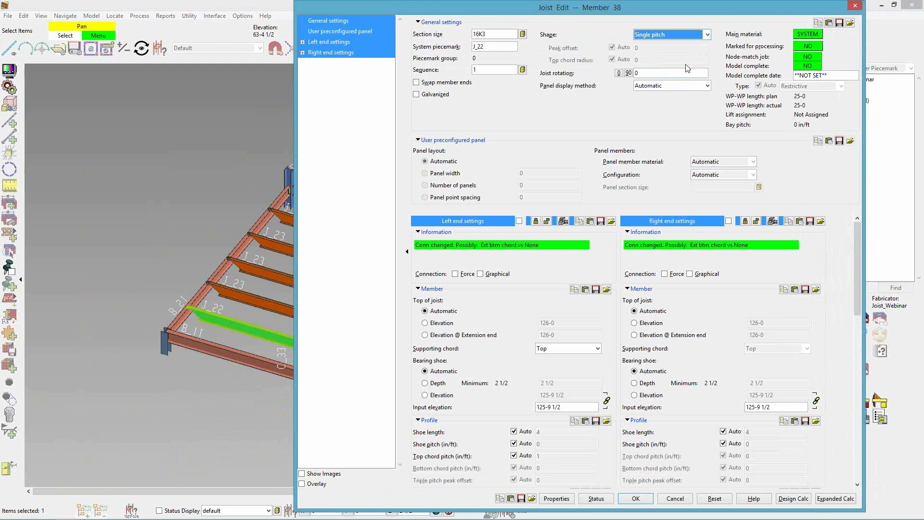
pyautogui.click(636, 499)
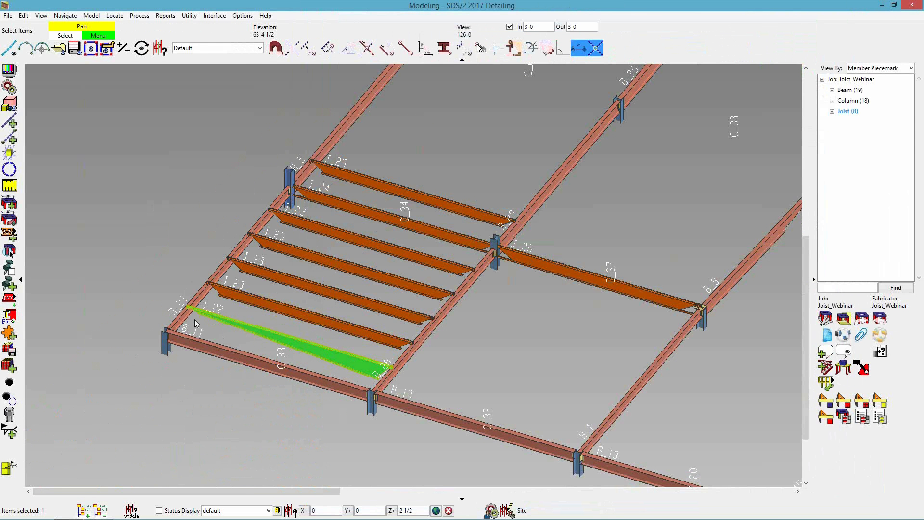
# Change the shape of the second joist from grid 4 to Double pitch
pyautogui.scroll(3, 162, 272)
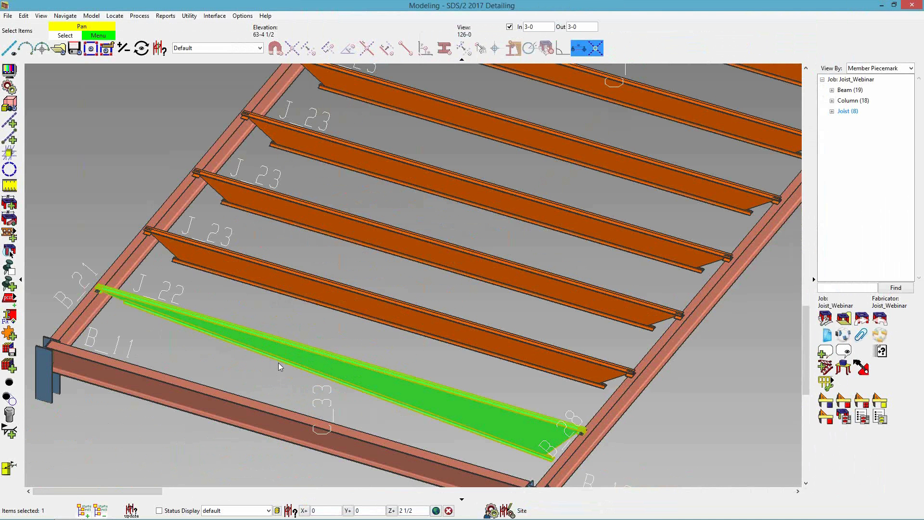
pyautogui.click(498, 345)
pyautogui.doubleClick(497, 344)
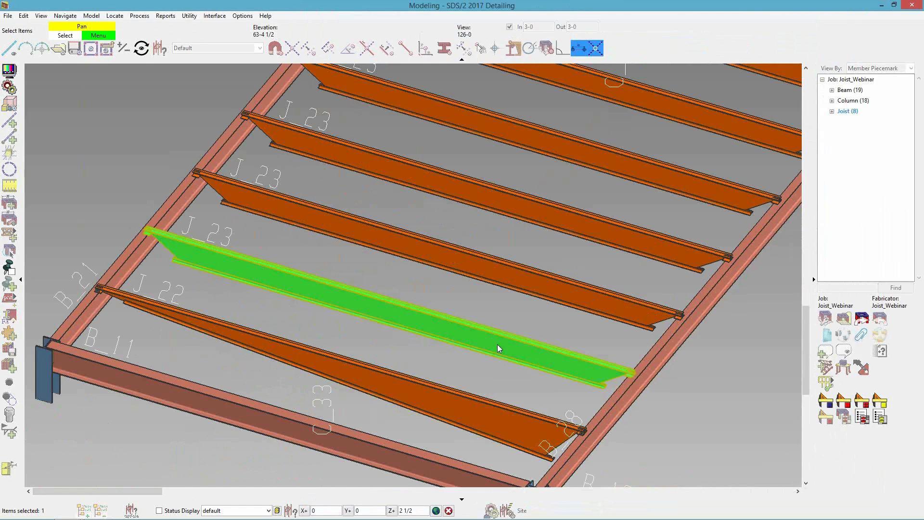
pyautogui.click(706, 34)
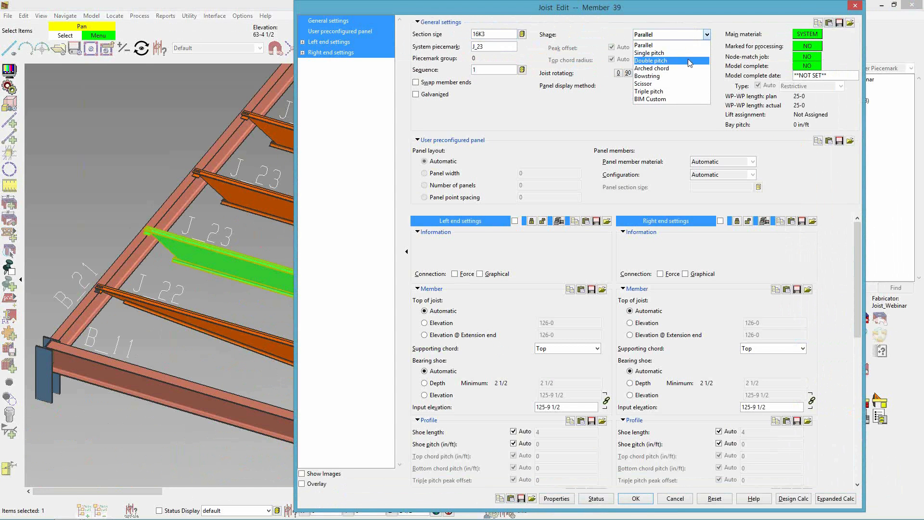
pyautogui.click(689, 60)
pyautogui.click(635, 498)
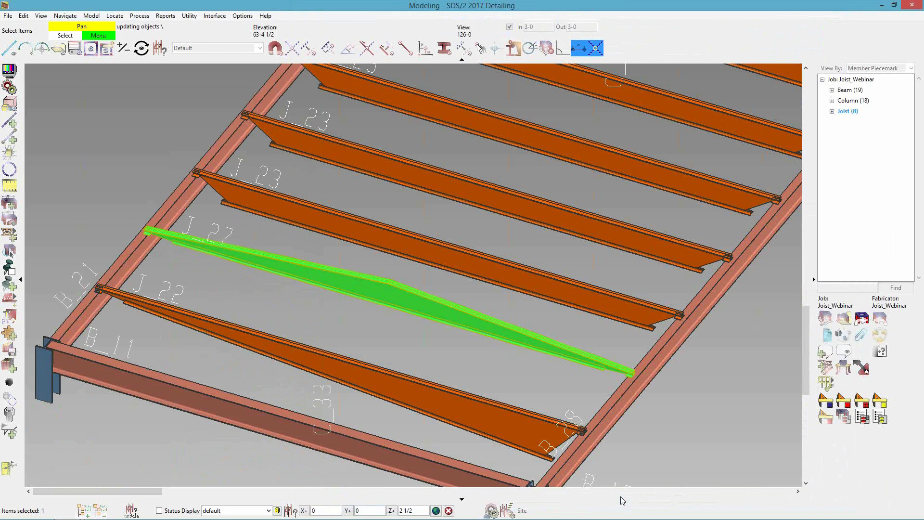
# Change the shape of the third joist from grid 4 to Arched chord
pyautogui.click(512, 365)
pyautogui.doubleClick(505, 265)
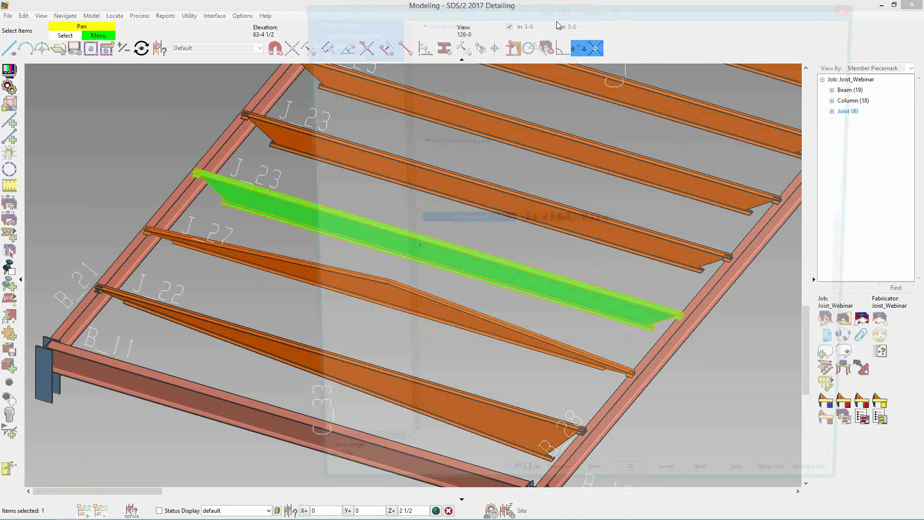
pyautogui.click(675, 35)
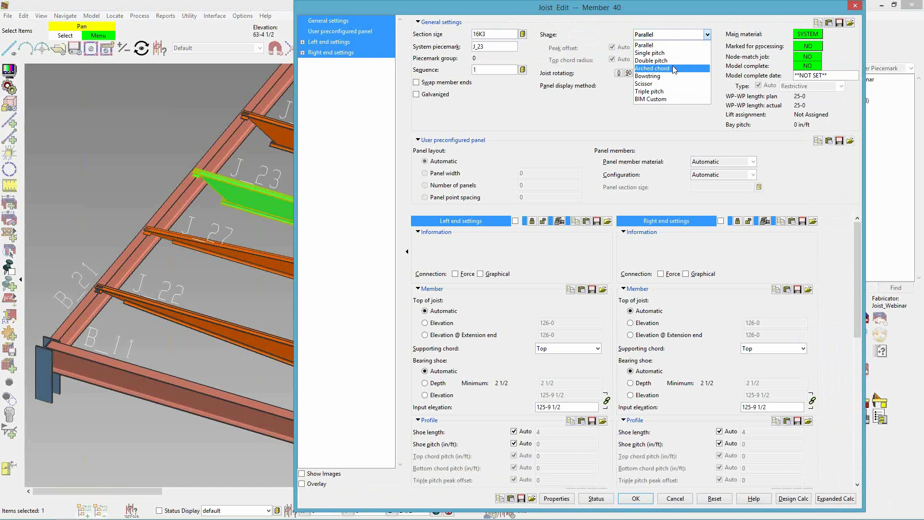
pyautogui.click(675, 70)
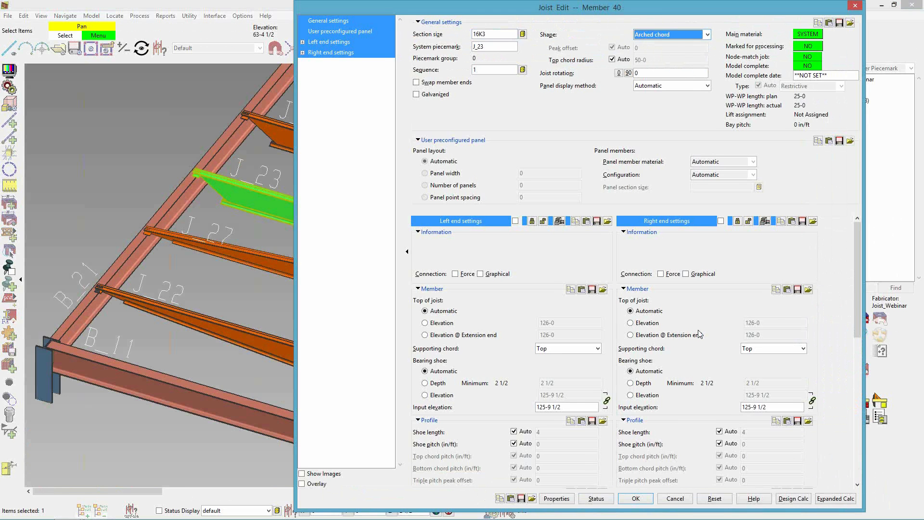
pyautogui.click(634, 498)
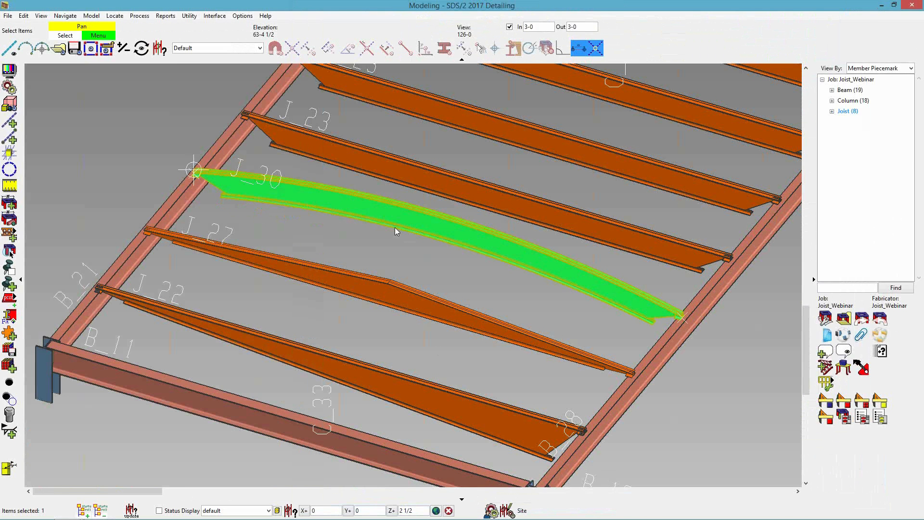
# Change the shape of the fourth joist from grid 4 to Bowstring
pyautogui.moveTo(459, 198); pyautogui.dragTo(270, 292, button='middle')
pyautogui.doubleClick(281, 287)
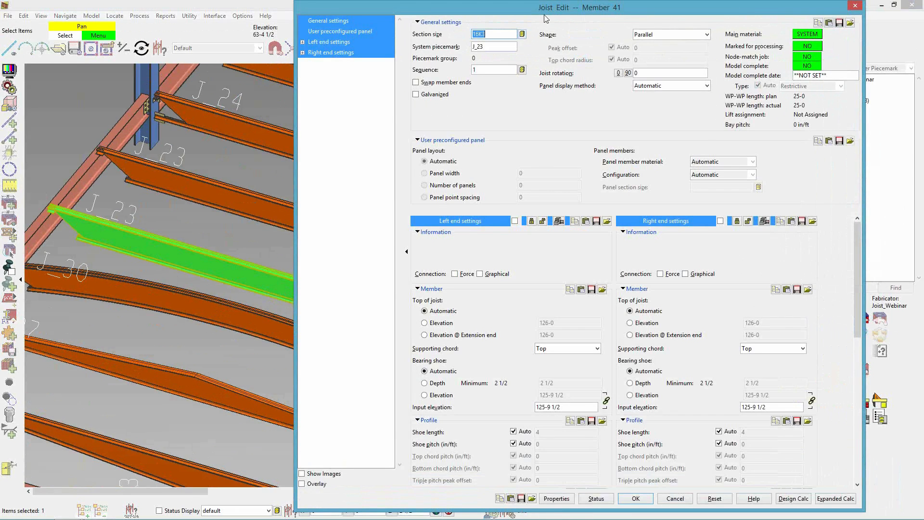
pyautogui.click(650, 38)
pyautogui.click(664, 72)
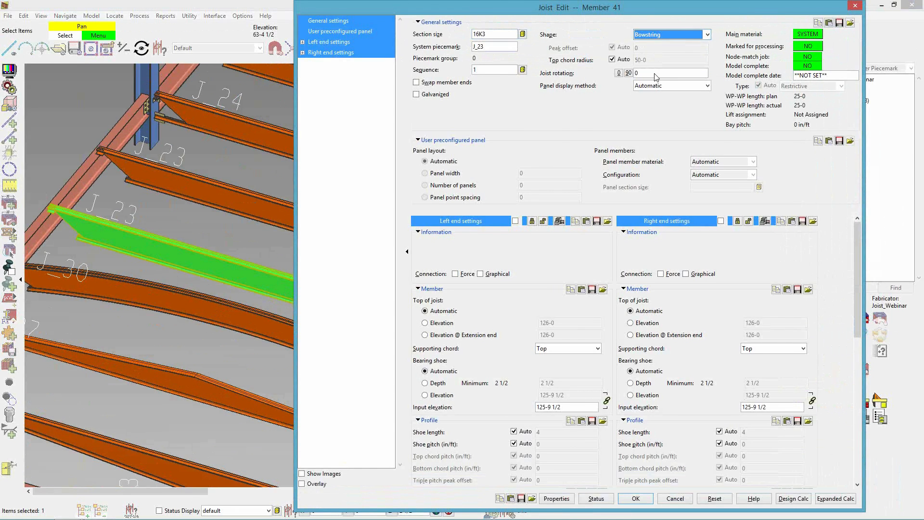
pyautogui.click(636, 498)
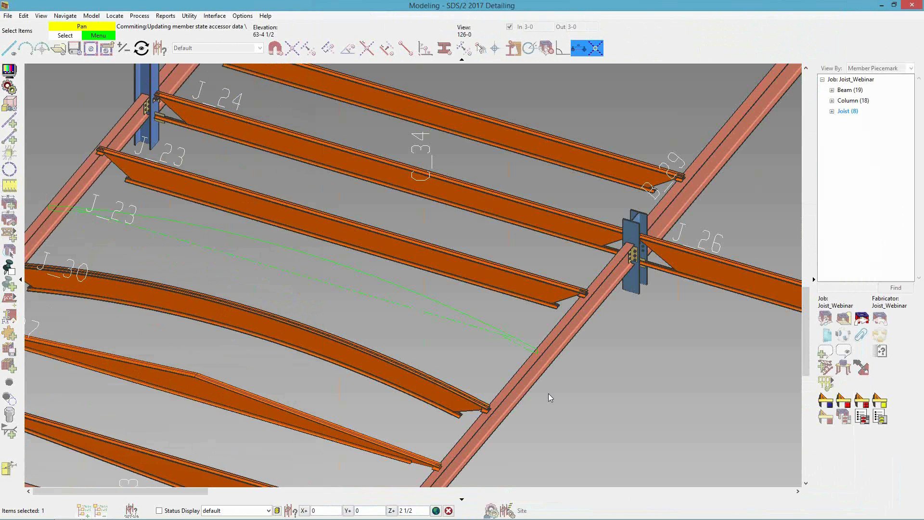
# Change the shape of the fifth joist from grid 4 to Scissor
pyautogui.click(347, 312)
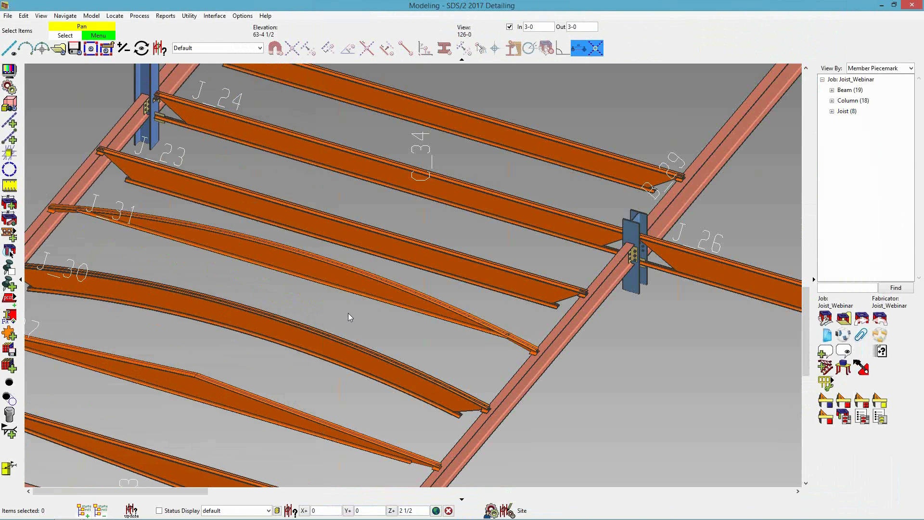
pyautogui.doubleClick(385, 235)
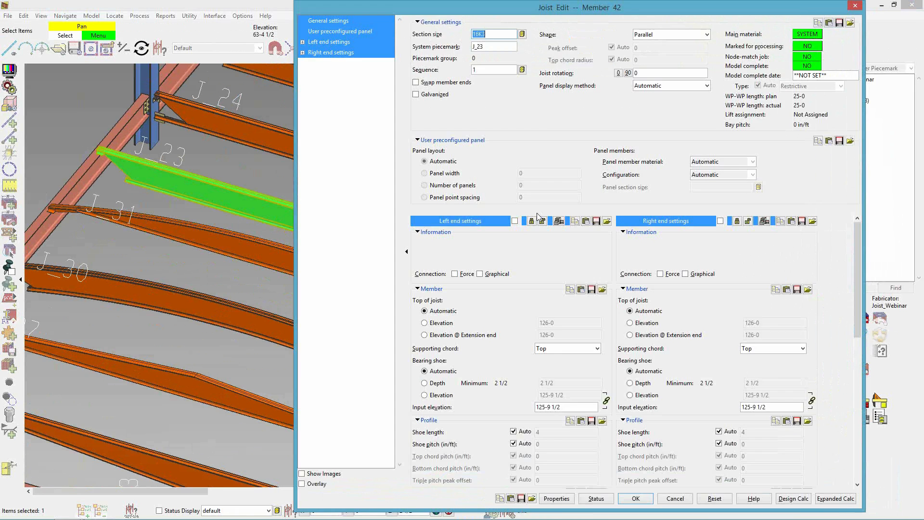
pyautogui.click(670, 34)
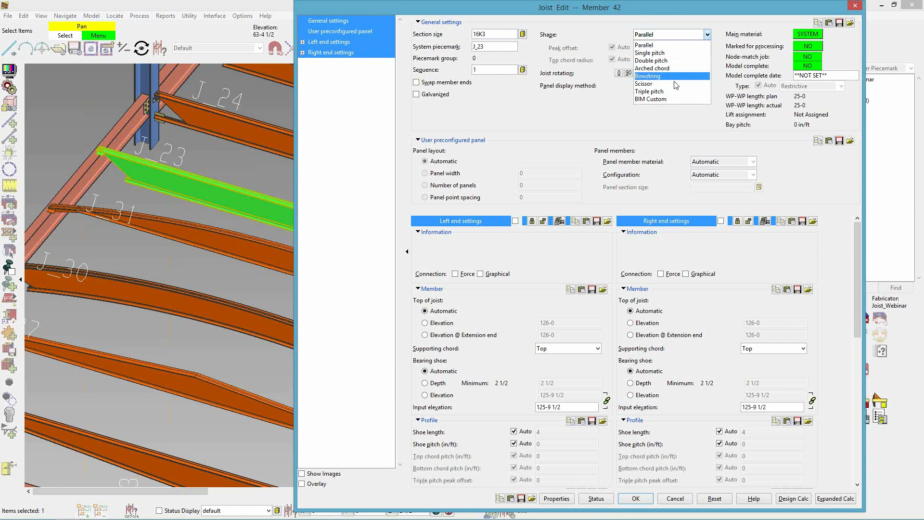
pyautogui.click(673, 84)
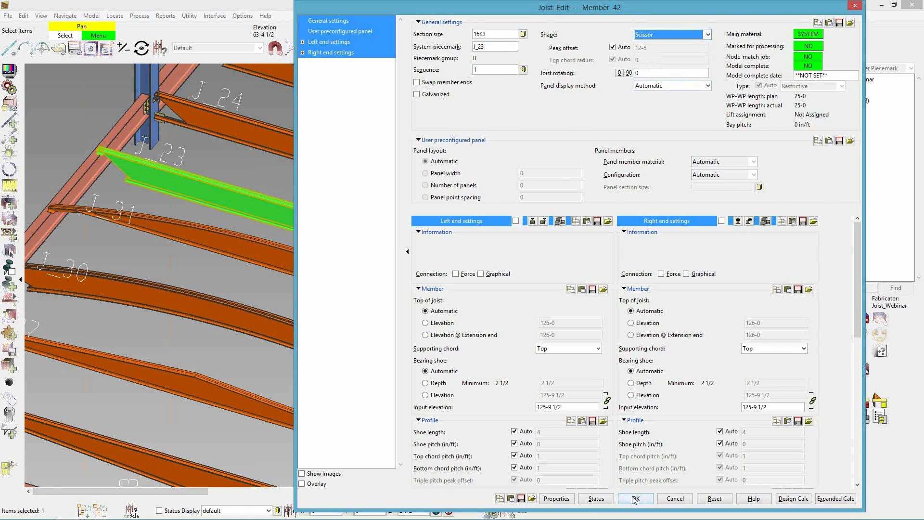
pyautogui.click(635, 498)
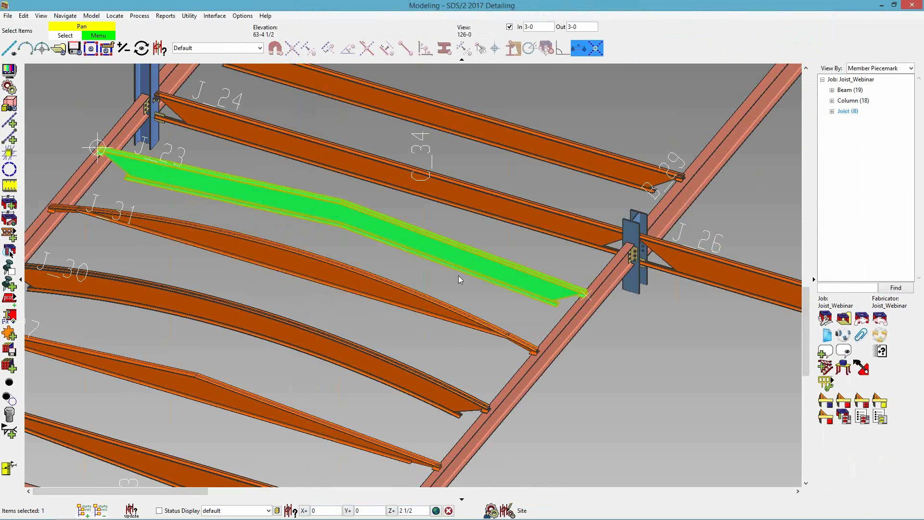
pyautogui.click(394, 255)
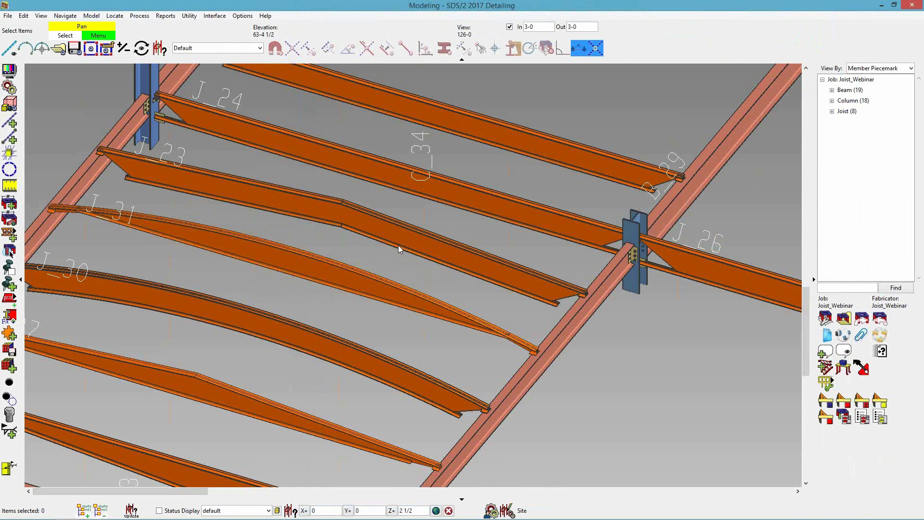
# Change the shape of joist J_25, the seventh joist from grid 4, to Triple pitch
pyautogui.scroll(-2, 441, 150)
pyautogui.doubleClick(443, 129)
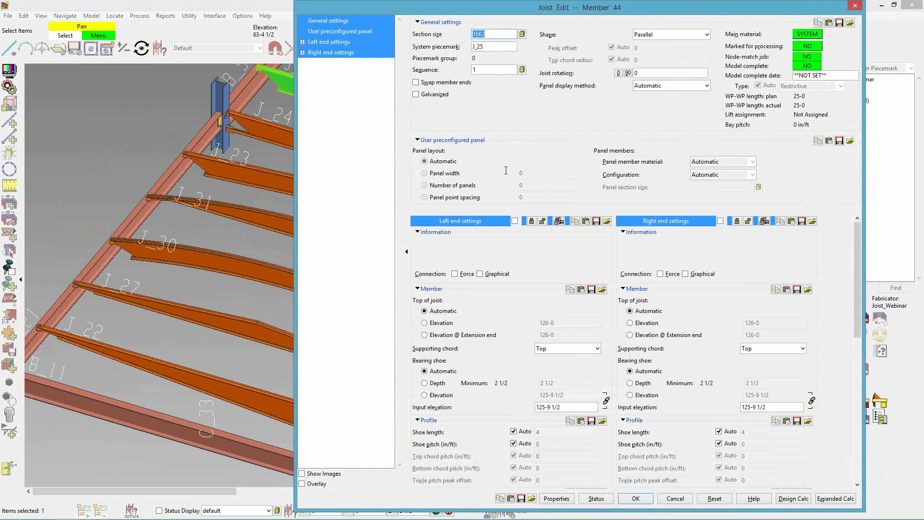
pyautogui.click(698, 35)
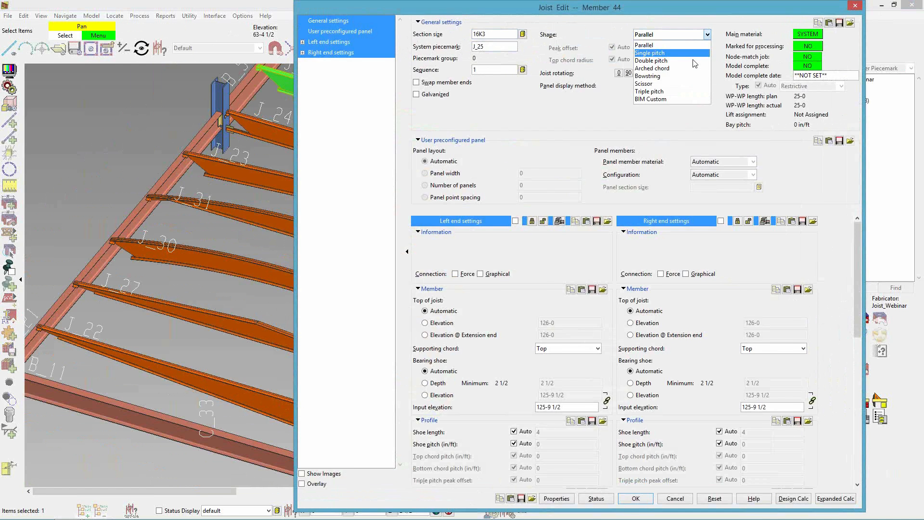
pyautogui.click(682, 92)
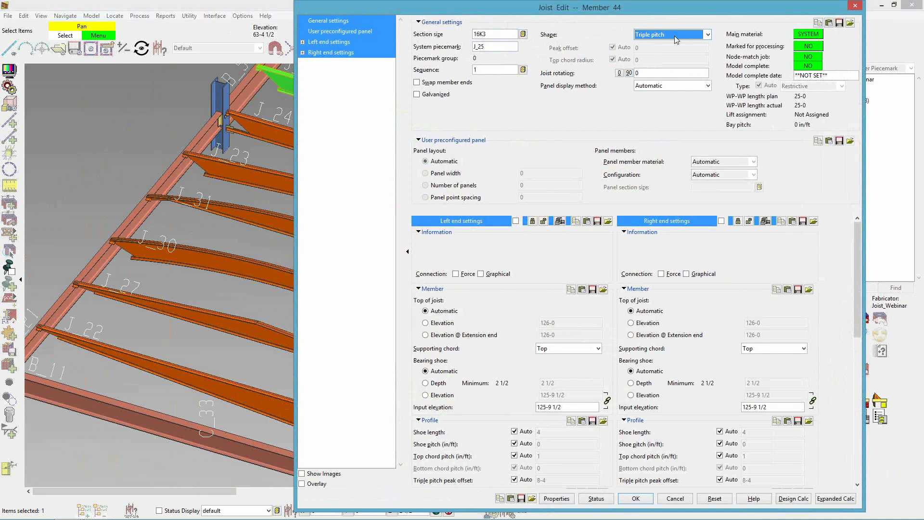
pyautogui.click(636, 499)
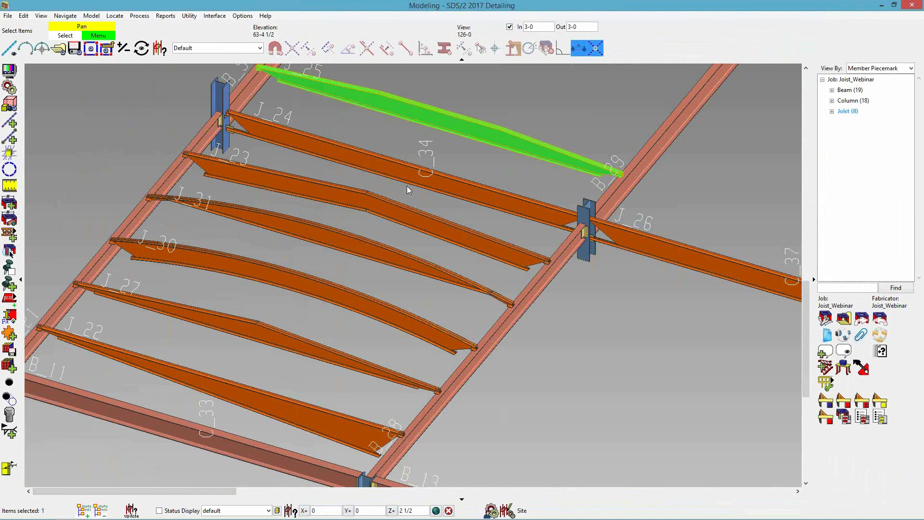
pyautogui.moveTo(408, 145); pyautogui.dragTo(405, 189, button='middle')
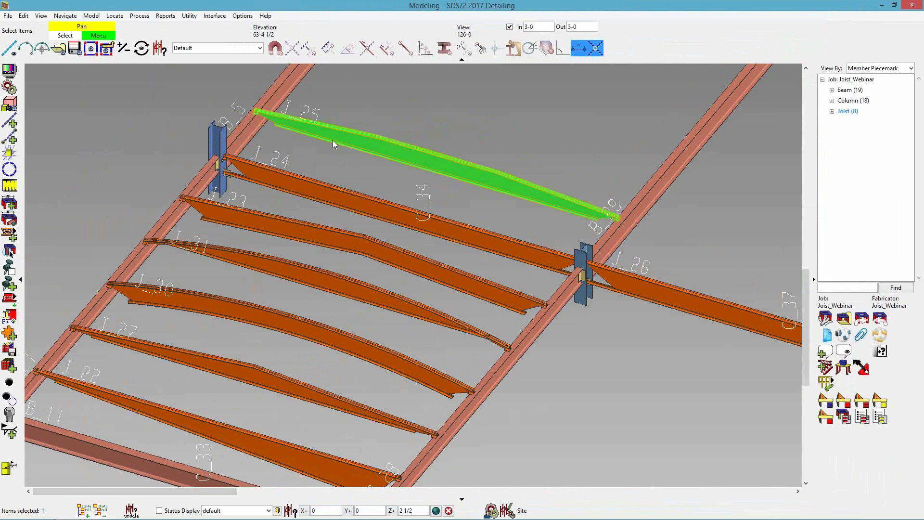
pyautogui.click(435, 194)
pyautogui.scroll(3, 416, 146)
pyautogui.scroll(-1, 414, 151)
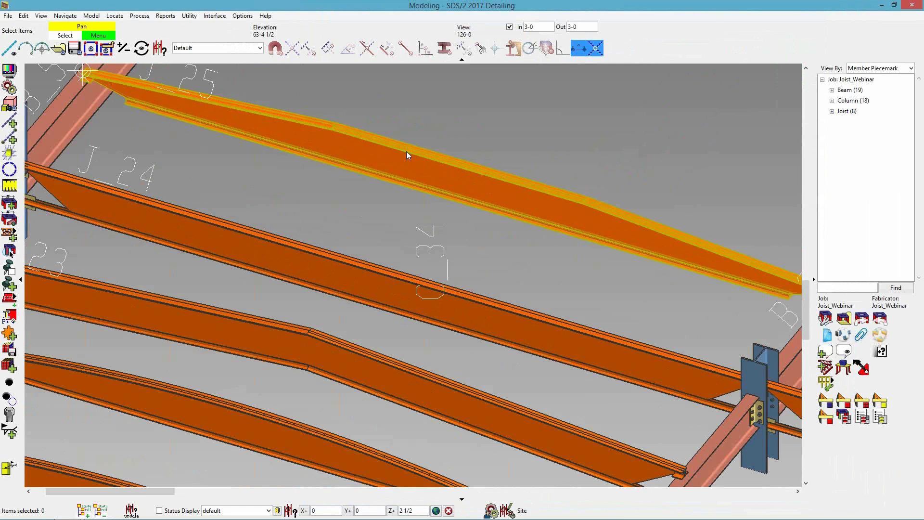
pyautogui.scroll(-3, 407, 152)
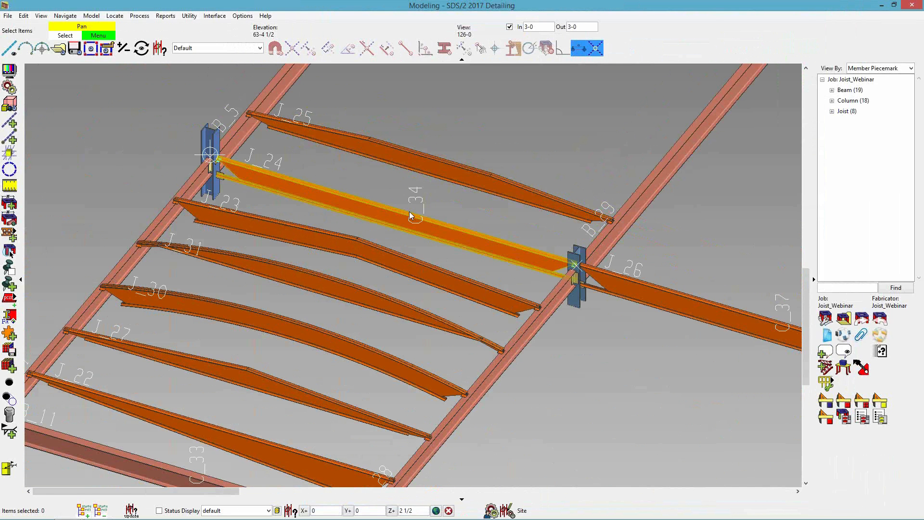
# Look up the BIM Custom option in the shape choices of the triple pitch joist and leave its settings without saving
pyautogui.doubleClick(424, 160)
pyautogui.click(651, 35)
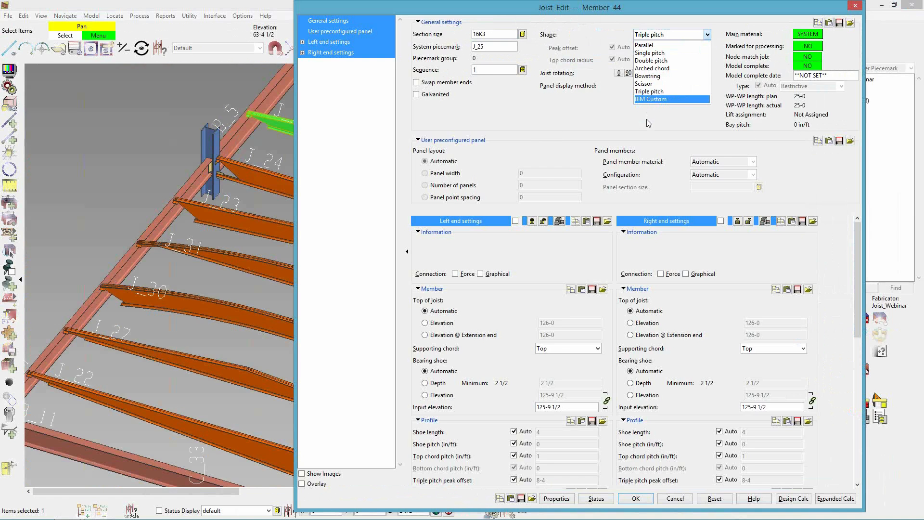
pyautogui.click(600, 118)
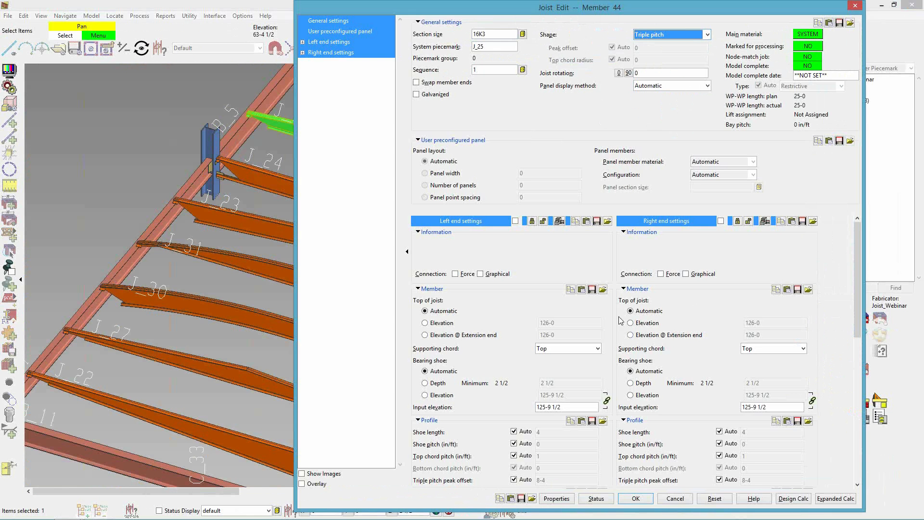
pyautogui.click(675, 499)
# Override the automatic peak offset of the double pitch joist J_27 with 10-6
pyautogui.moveTo(398, 384); pyautogui.dragTo(422, 340, button='middle')
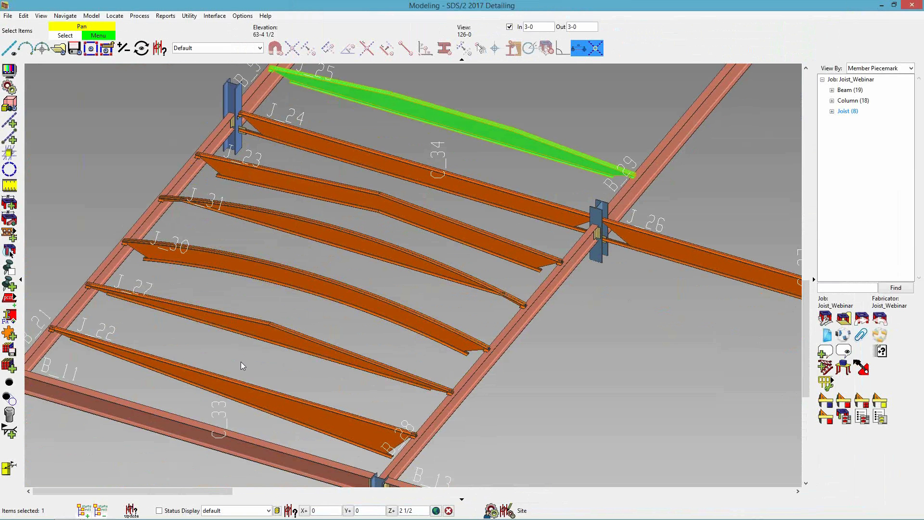
pyautogui.doubleClick(259, 333)
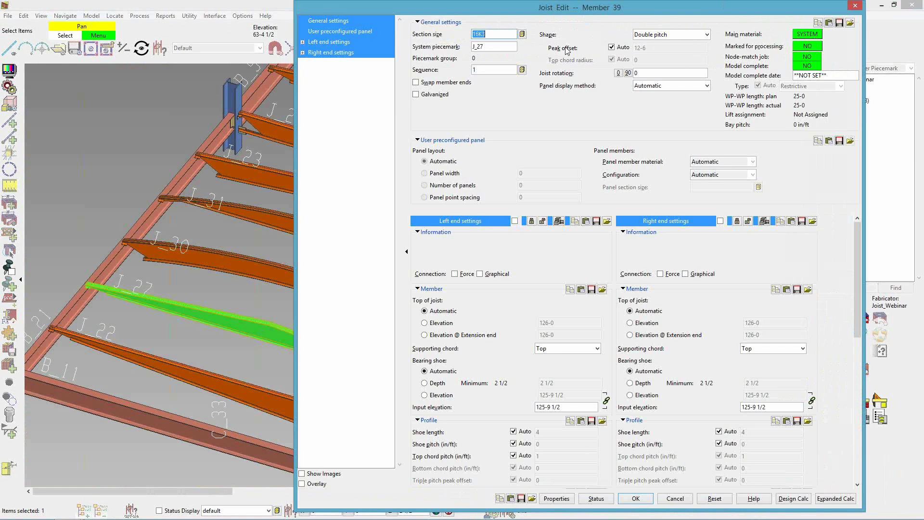
pyautogui.click(612, 47)
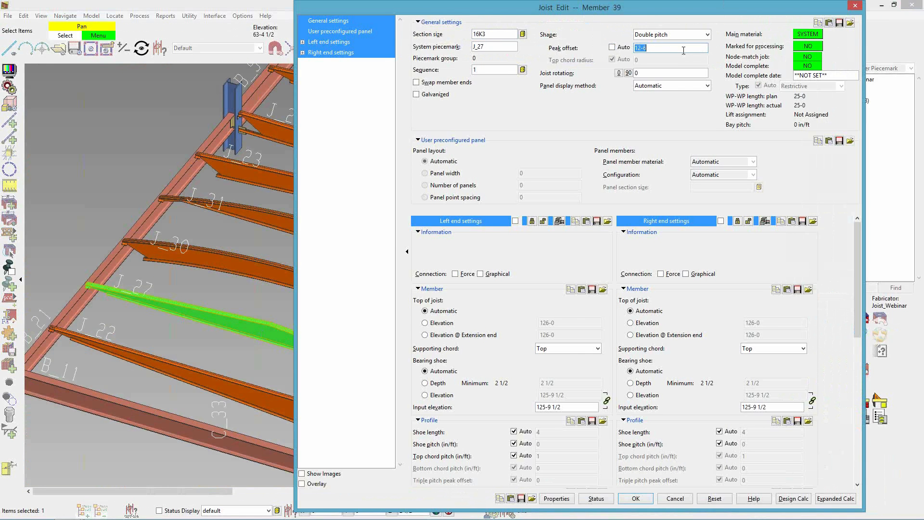
pyautogui.write('10-6')
pyautogui.press('Return')
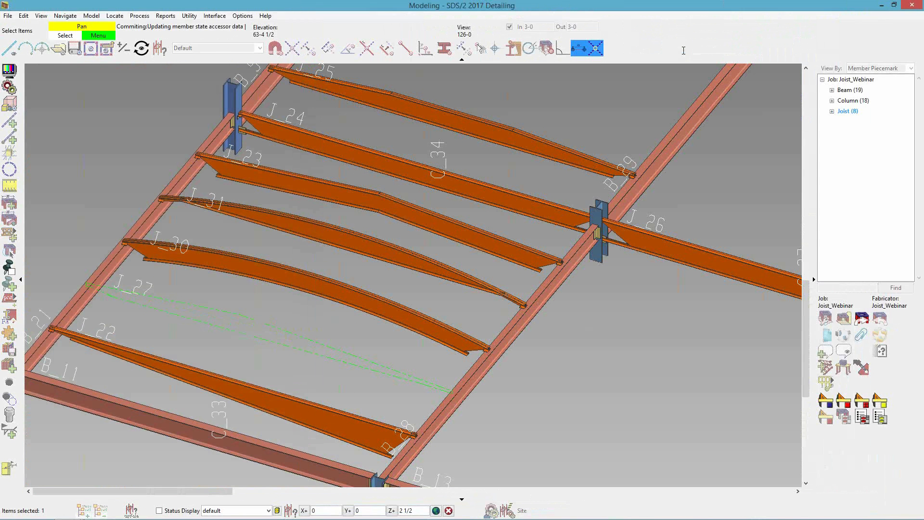
pyautogui.click(181, 340)
pyautogui.scroll(3, 180, 339)
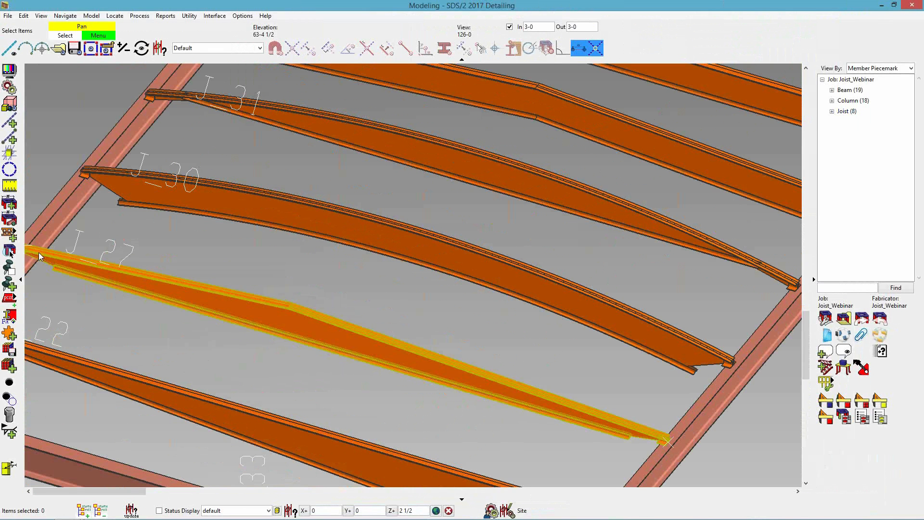
pyautogui.scroll(-3, 287, 308)
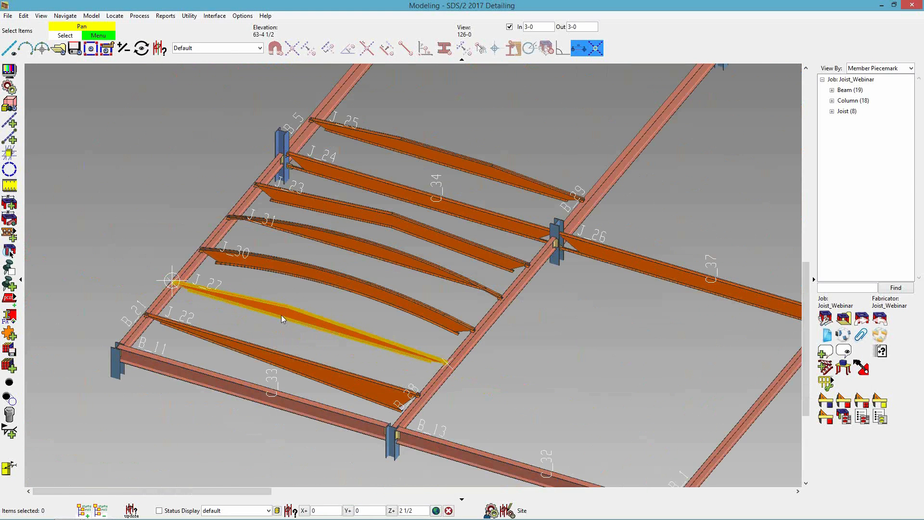
# Override the automatic peak offset of the scissor joist J_23 with 20-0
pyautogui.keyDown('shift'); pyautogui.moveTo(281, 314); pyautogui.dragTo(281, 290, button='middle'); pyautogui.keyUp('shift')
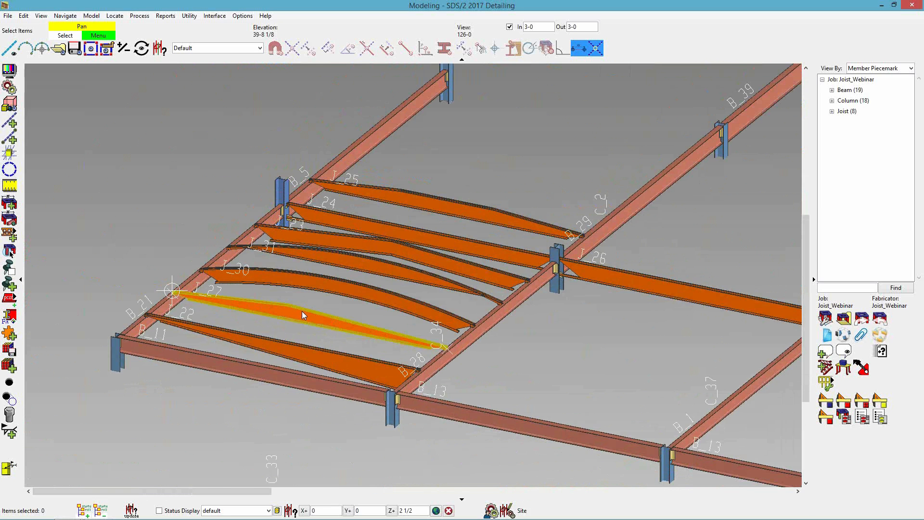
pyautogui.scroll(-2, 302, 311)
pyautogui.keyDown('shift'); pyautogui.moveTo(304, 309); pyautogui.dragTo(295, 321, button='middle'); pyautogui.keyUp('shift')
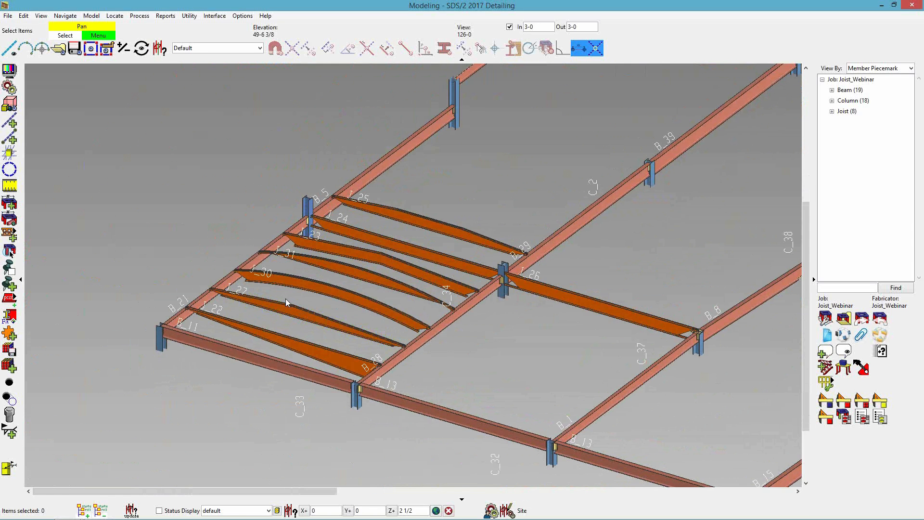
pyautogui.doubleClick(368, 257)
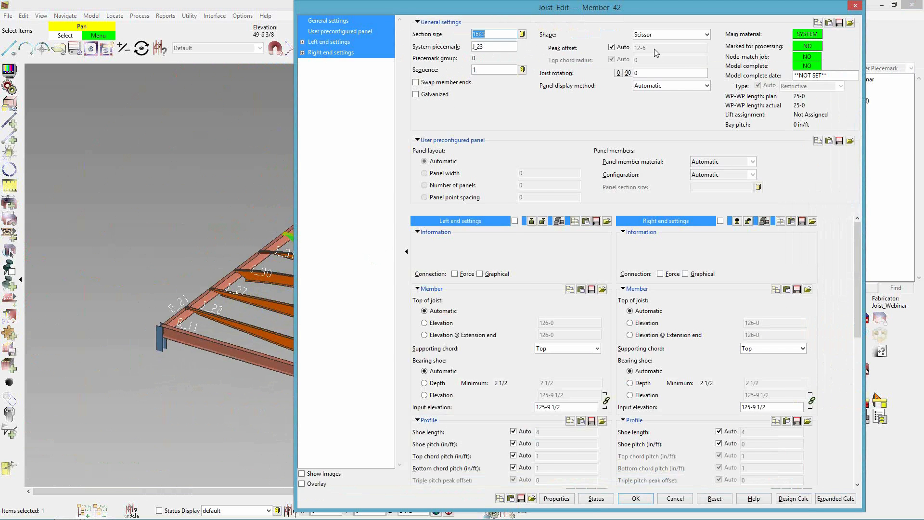
pyautogui.click(612, 47)
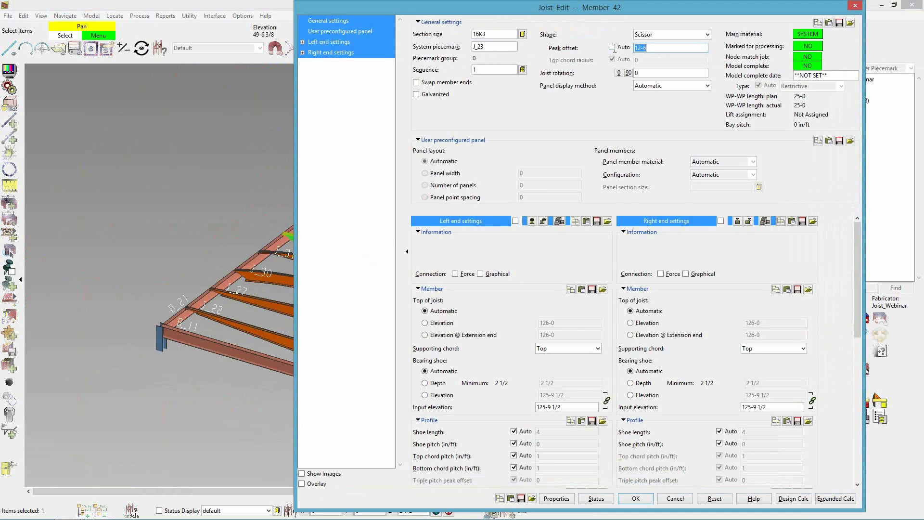
pyautogui.write('20-0')
pyautogui.press('Return')
pyautogui.scroll(2, 419, 250)
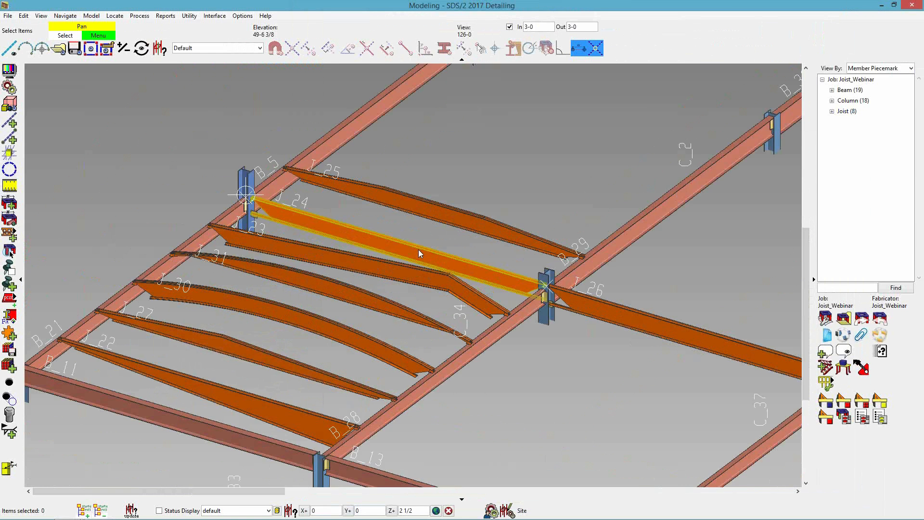
pyautogui.scroll(1, 418, 254)
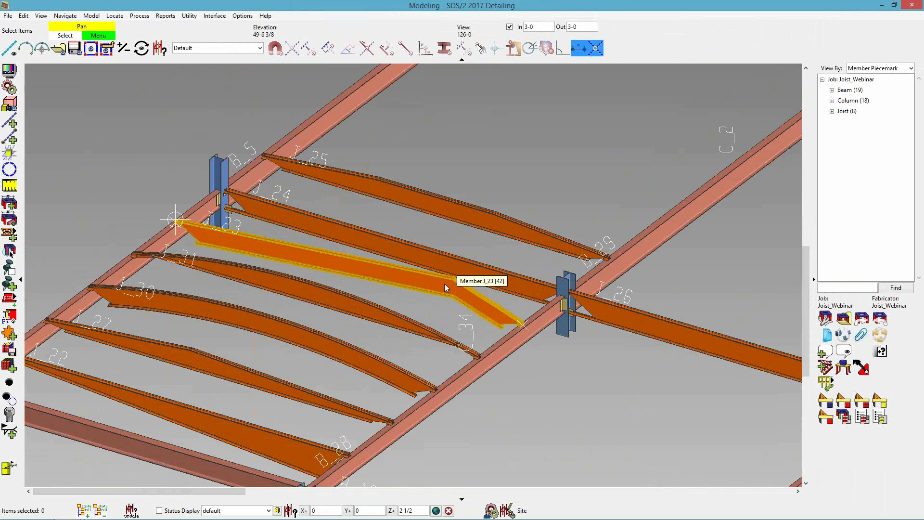
# Check the top chord radius setting of the bowstring joist J_31
pyautogui.doubleClick(351, 312)
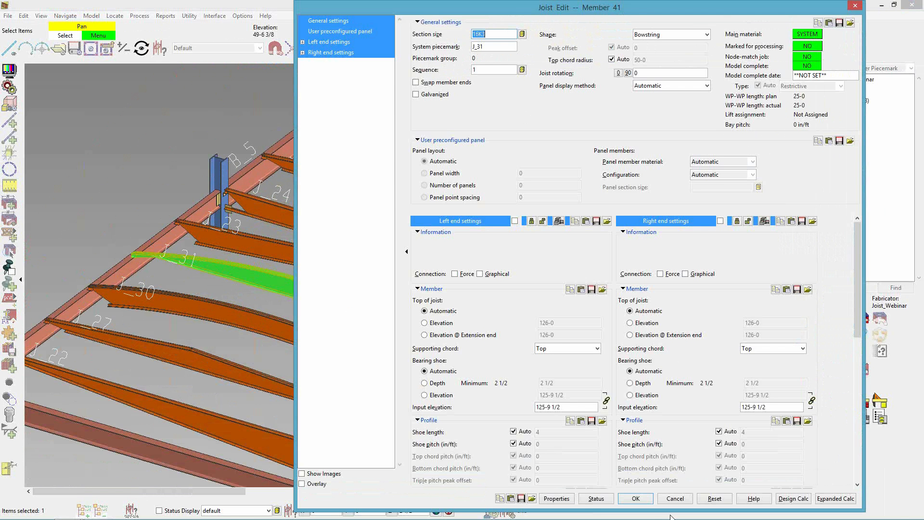
pyautogui.click(636, 498)
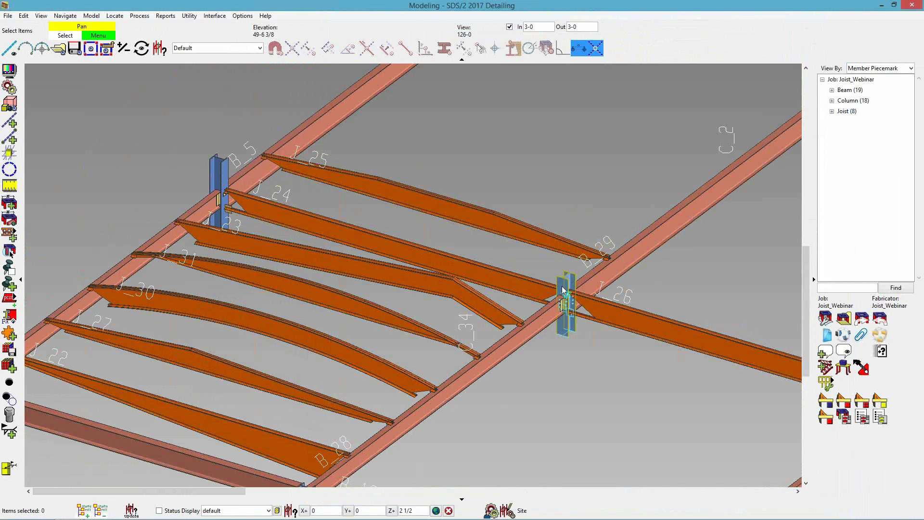
# Raise the top end elevation of the column where joists J_24 and J_26 meet
pyautogui.doubleClick(563, 297)
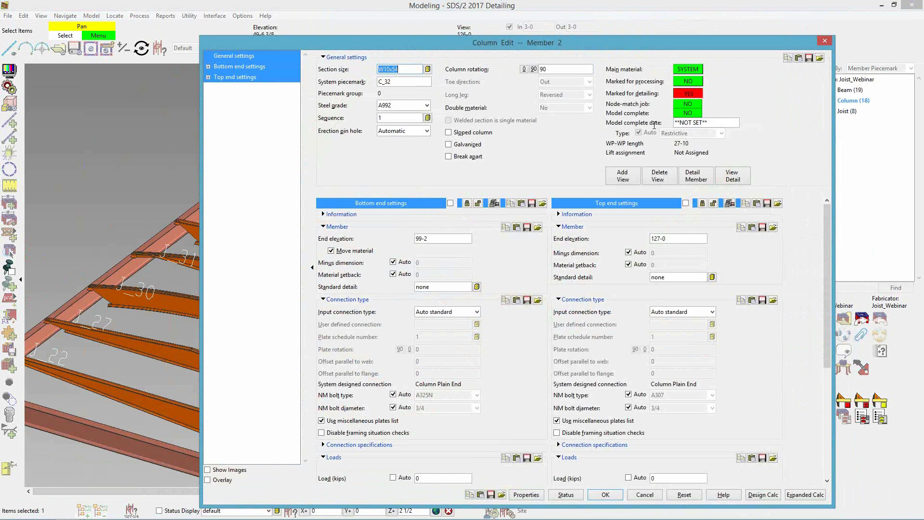
pyautogui.doubleClick(681, 235)
pyautogui.write('126-0')
pyautogui.press('Return')
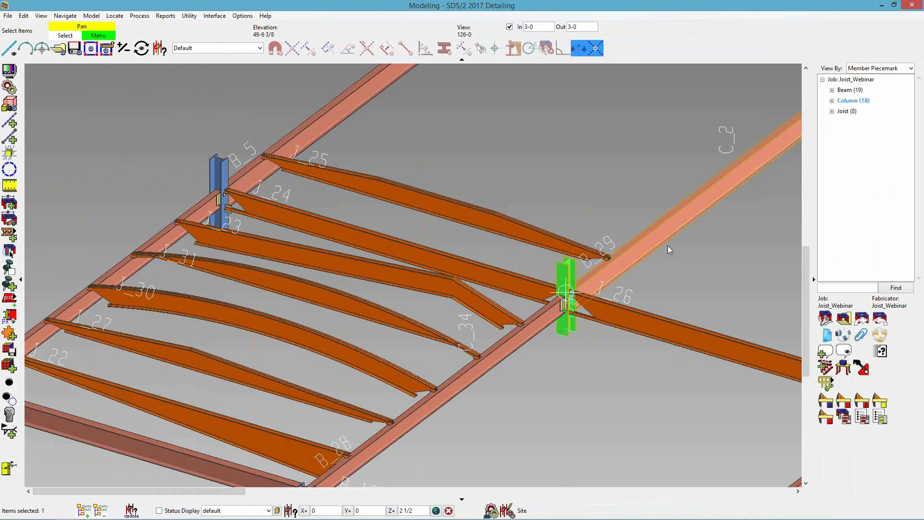
# Set the right end input elevation of joist J_24 to 127-9 1/2
pyautogui.click(492, 275)
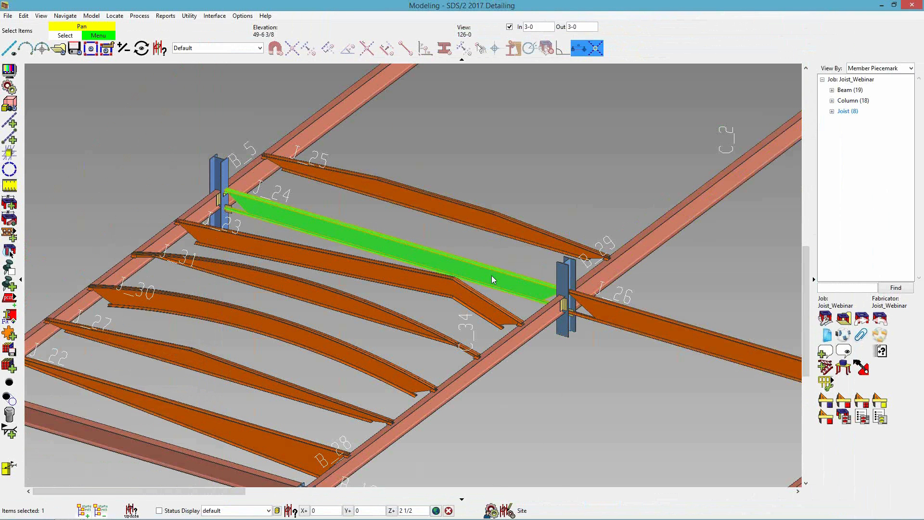
pyautogui.doubleClick(491, 278)
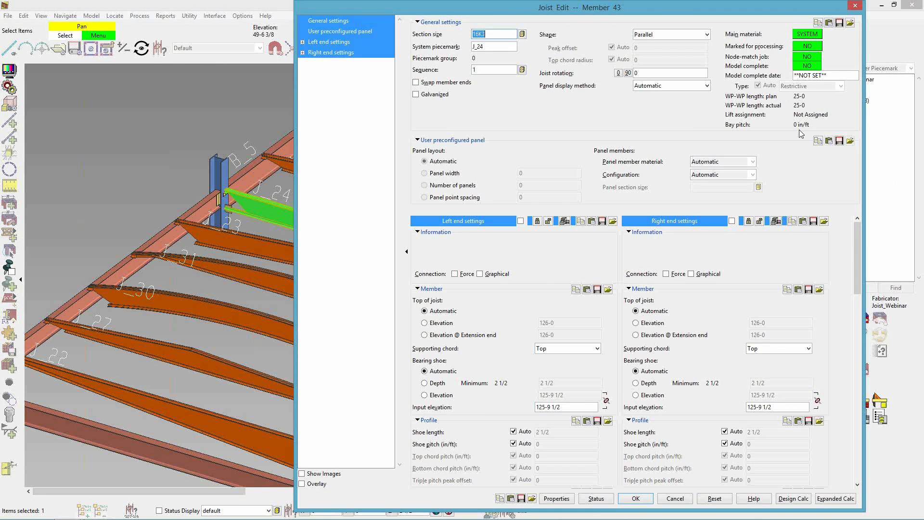
pyautogui.click(756, 404)
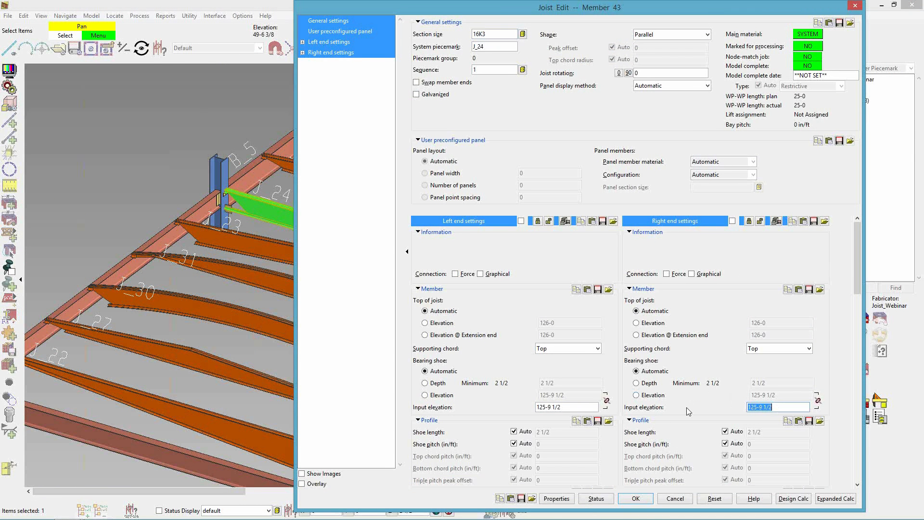
pyautogui.click(757, 407)
pyautogui.write('7')
pyautogui.press('Tab')
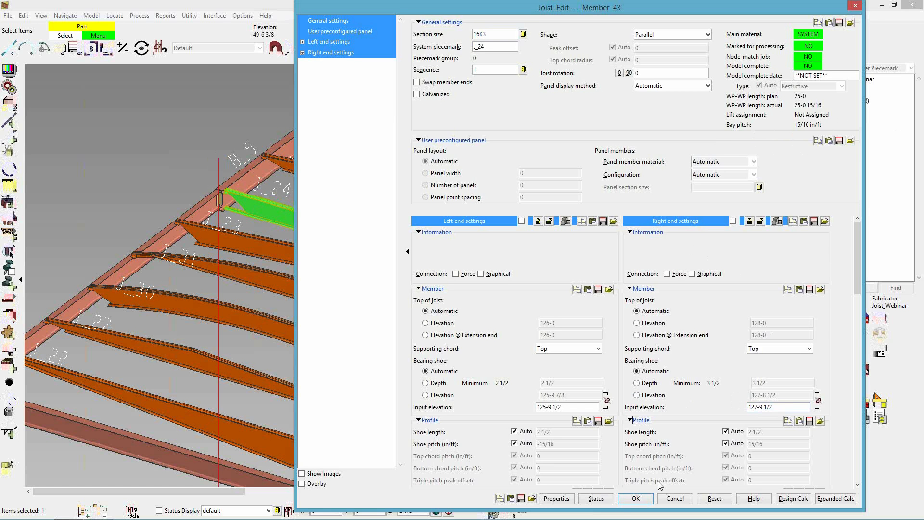
pyautogui.click(636, 498)
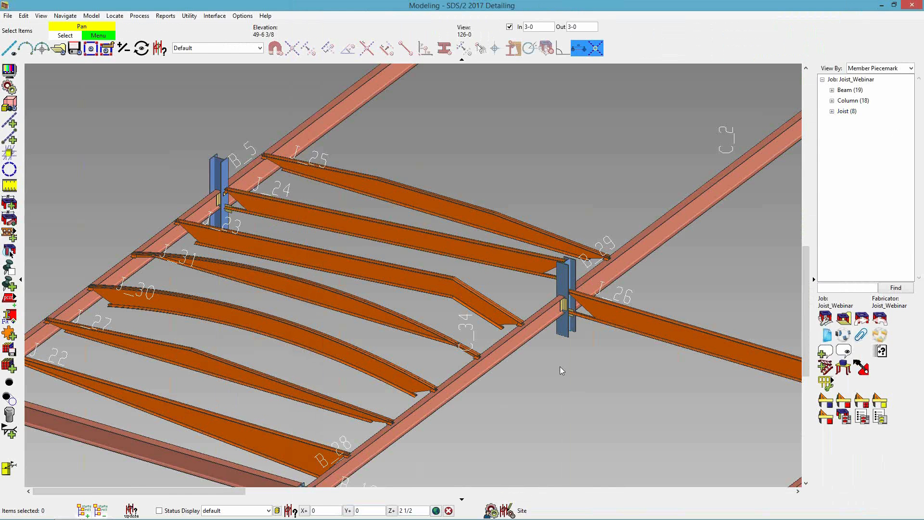
# Review the available panel display methods in the settings of the sloped joist J_24
pyautogui.scroll(2, 395, 190)
pyautogui.scroll(4, 395, 187)
pyautogui.scroll(-4, 446, 235)
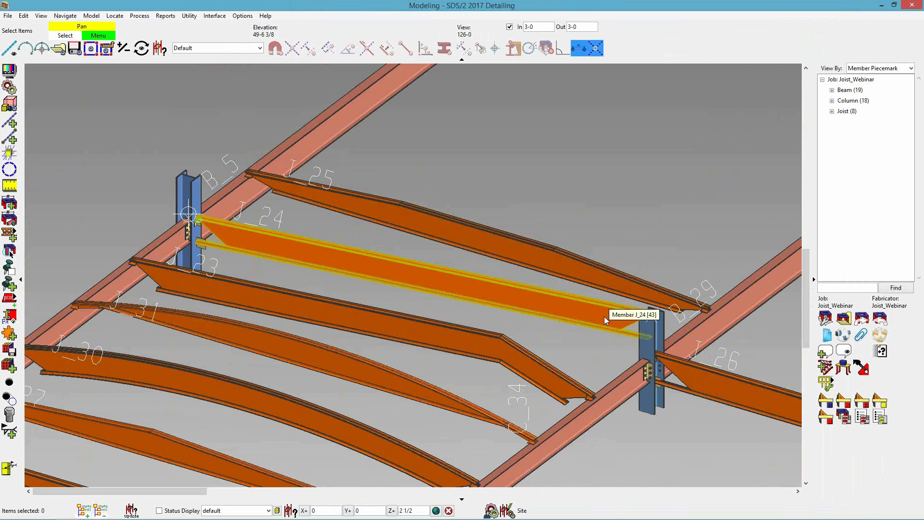
pyautogui.click(510, 282)
pyautogui.doubleClick(523, 317)
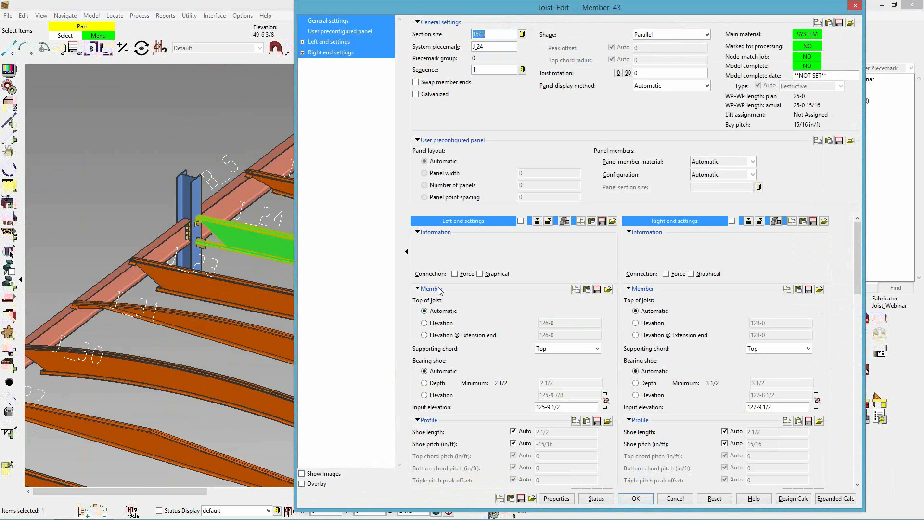
pyautogui.click(665, 87)
pyautogui.click(664, 86)
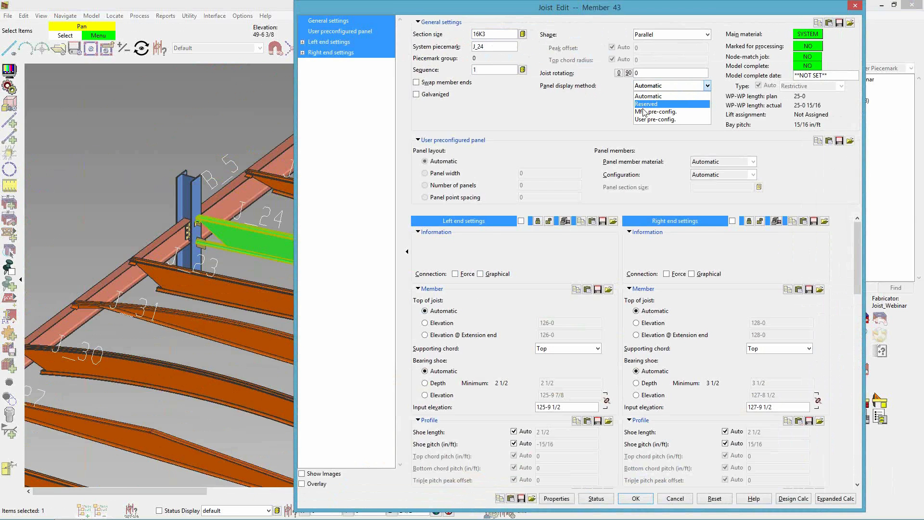
pyautogui.click(682, 501)
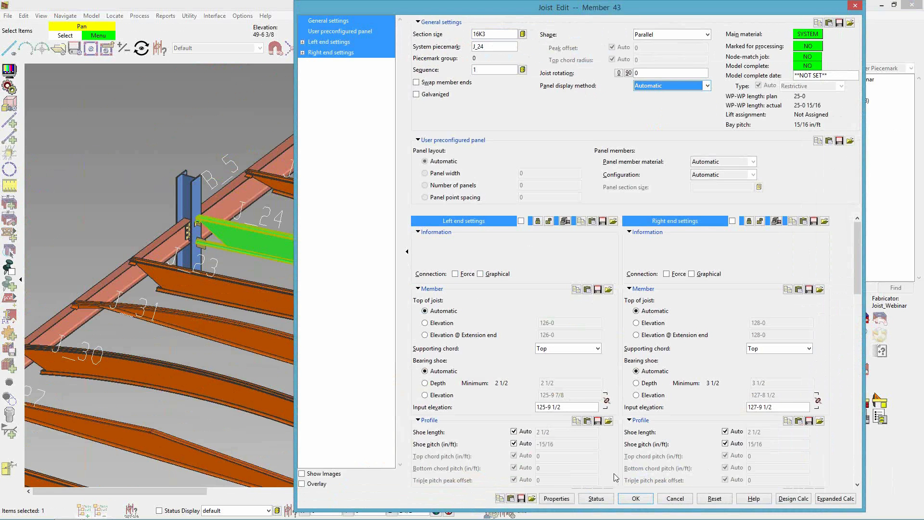
pyautogui.click(644, 499)
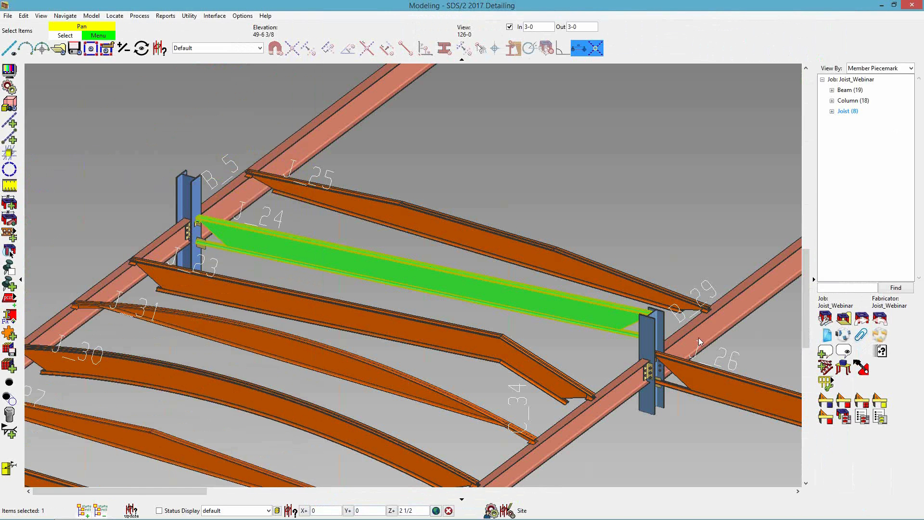
# Close the model and open the Joist Manufacturer Manager from the utility functions
pyautogui.click(913, 5)
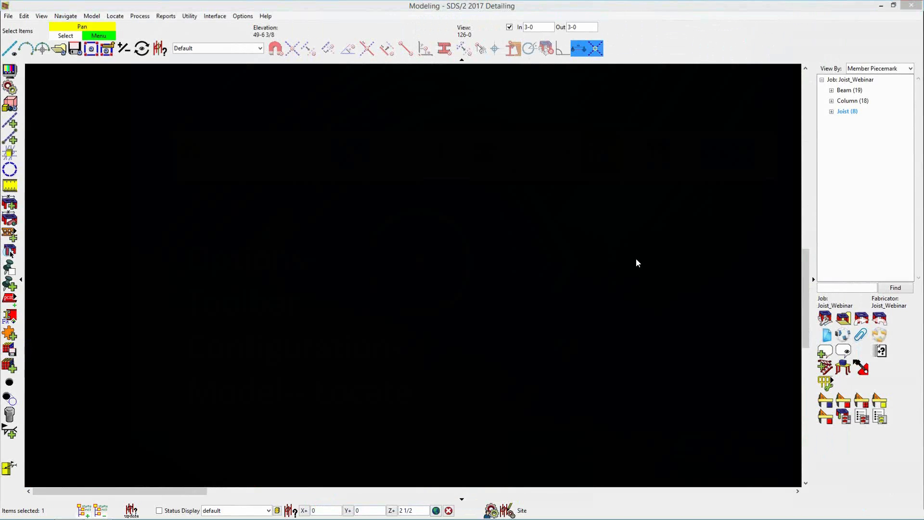
pyautogui.click(880, 5)
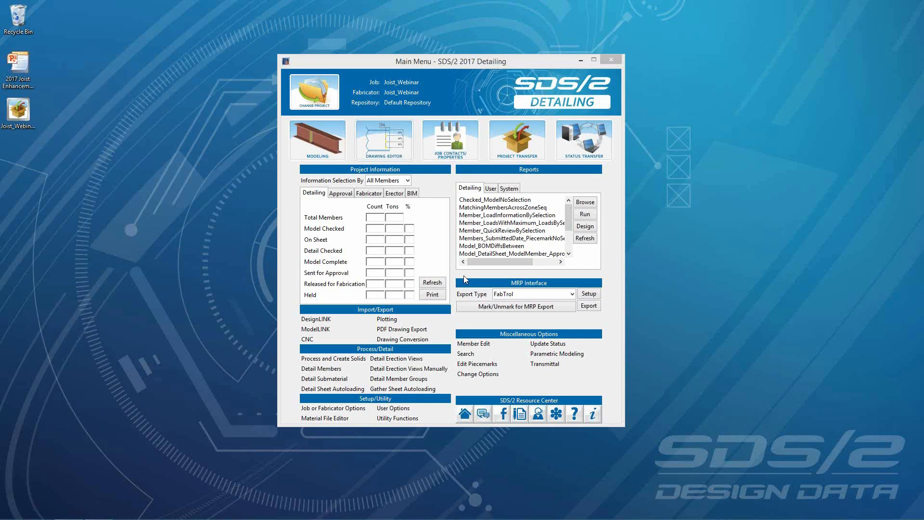
pyautogui.click(381, 420)
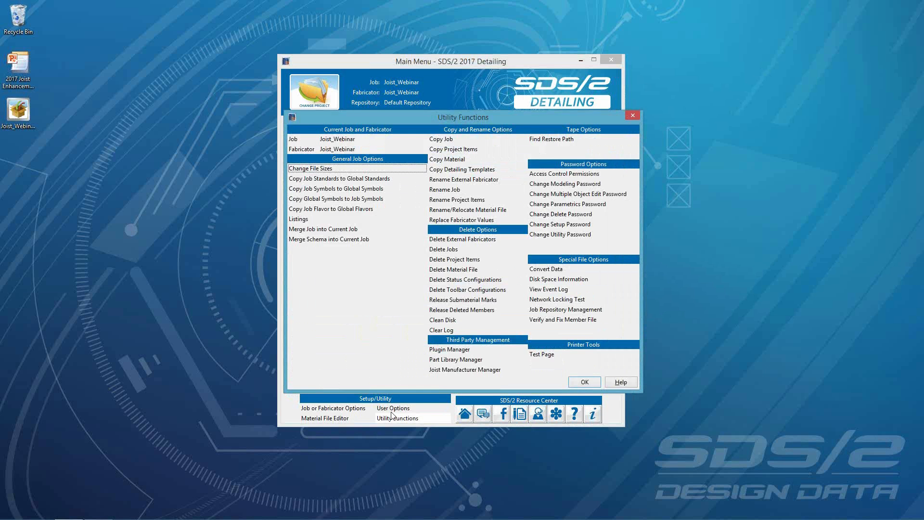
pyautogui.click(442, 369)
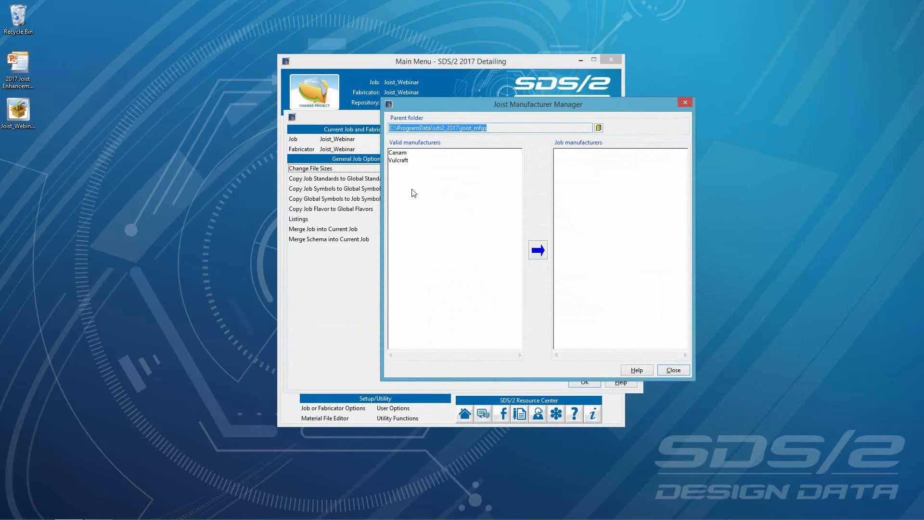
# Add Vulcraft and Canam to the job's joist manufacturers and close the utility functions
pyautogui.click(399, 160)
pyautogui.click(538, 251)
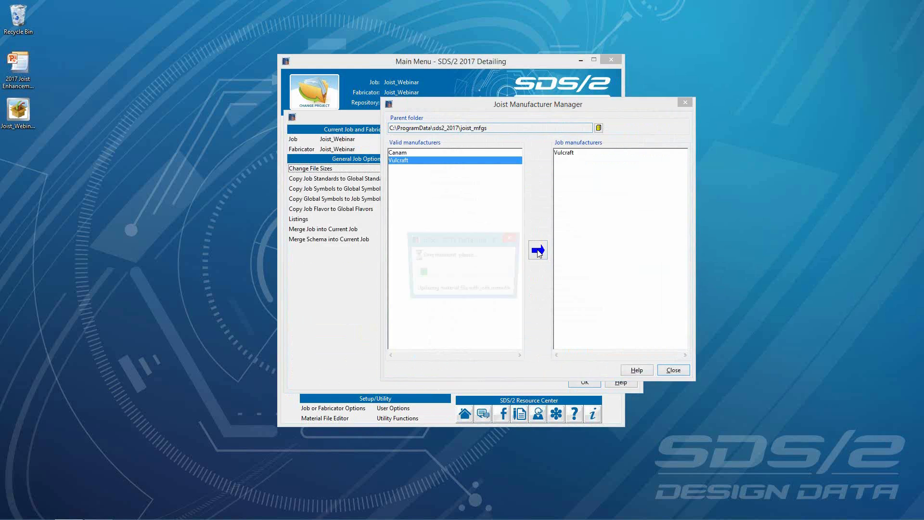
pyautogui.click(407, 153)
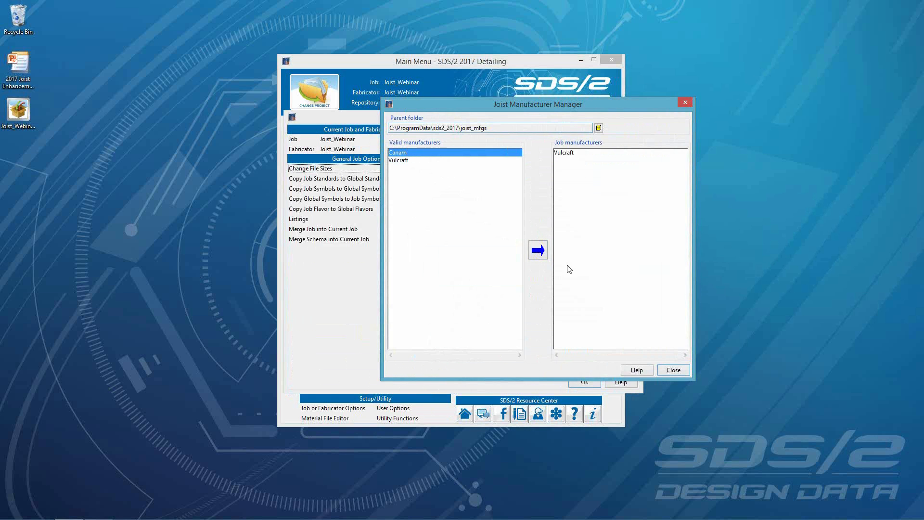
pyautogui.click(539, 250)
pyautogui.click(672, 370)
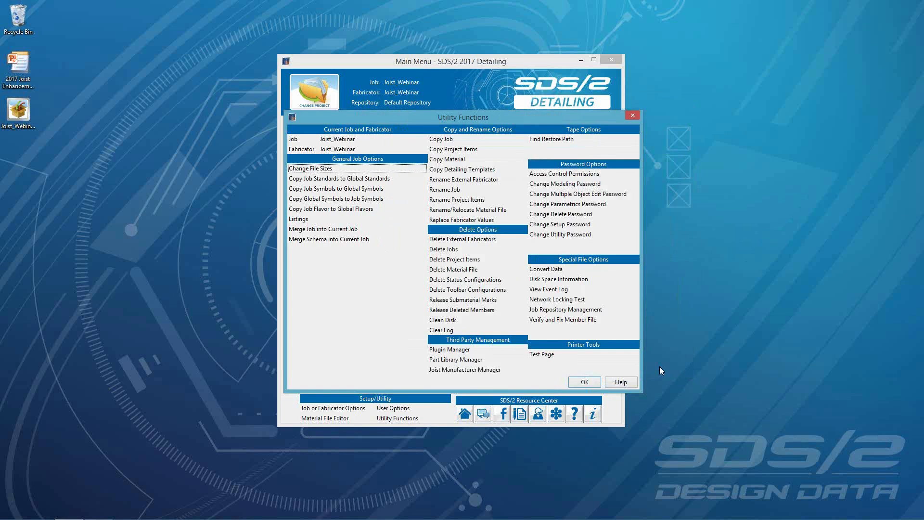
pyautogui.click(584, 382)
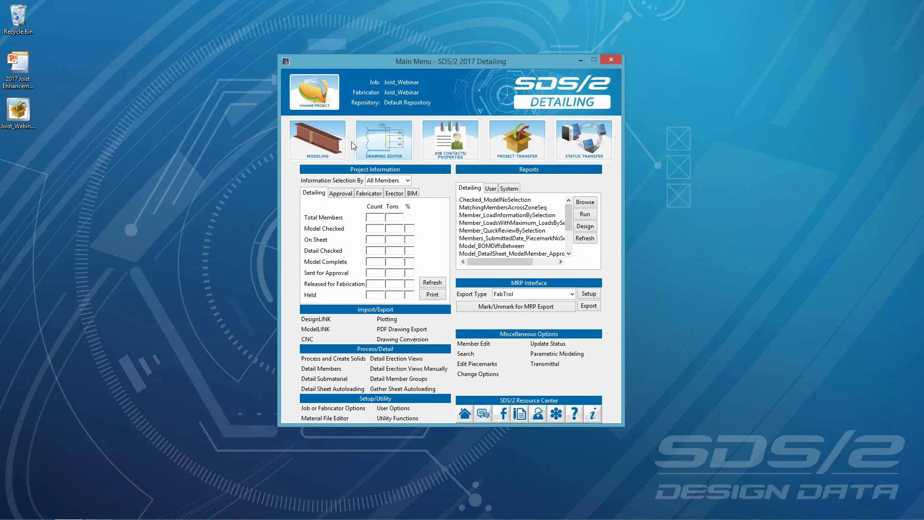
# Reopen Modeling with the *ISO erection view, focused on the bay of joists
pyautogui.click(334, 142)
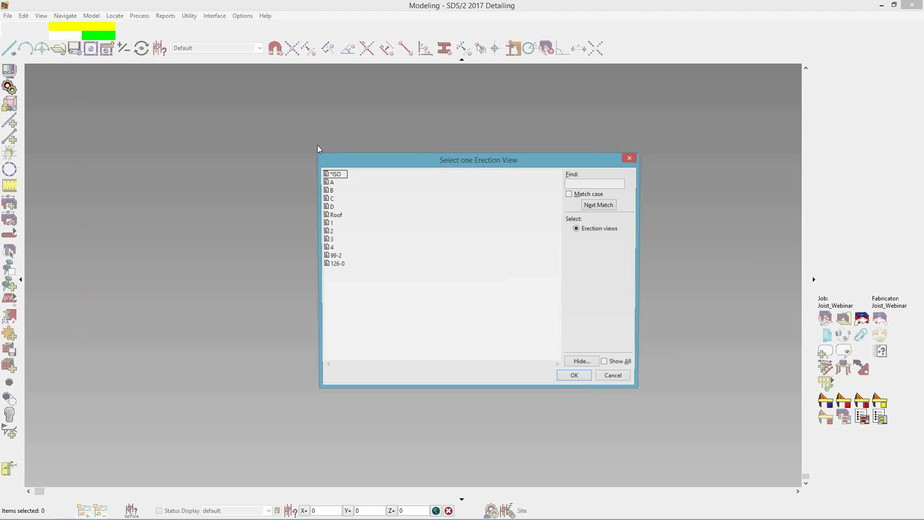
pyautogui.click(332, 174)
pyautogui.doubleClick(332, 176)
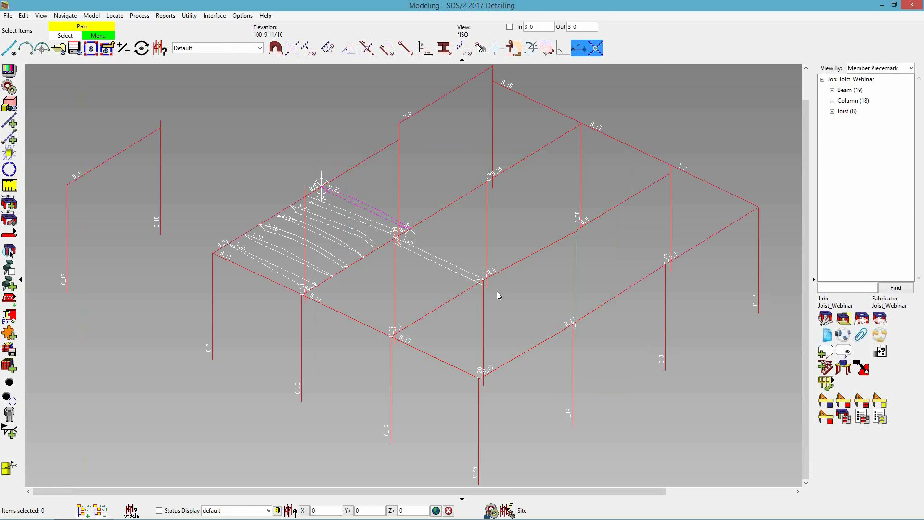
pyautogui.scroll(5, 321, 209)
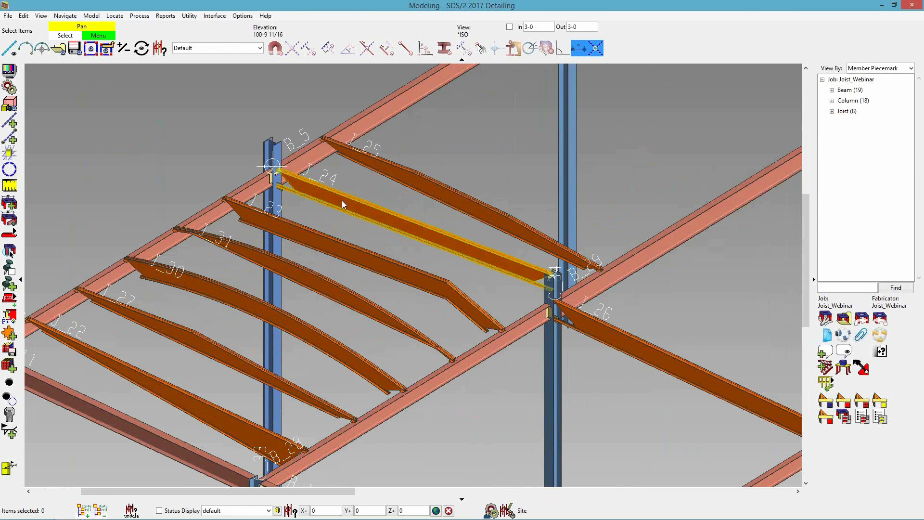
# Set the panel display method of joist J_24 to Mfg. pre-config. and dismiss the warnings
pyautogui.doubleClick(343, 205)
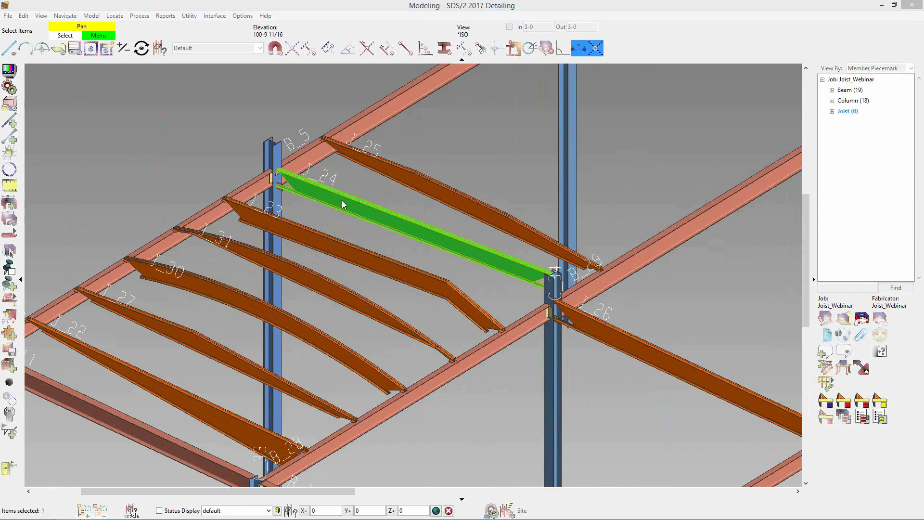
pyautogui.click(681, 87)
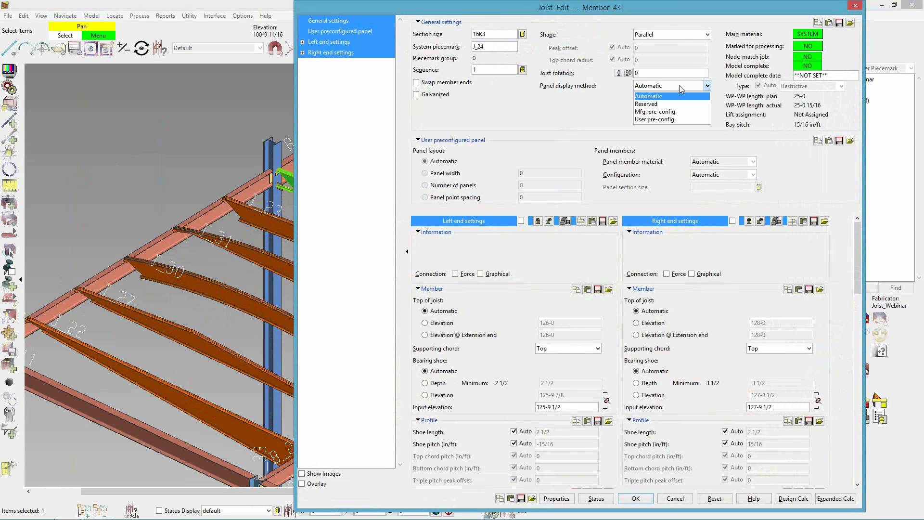
pyautogui.click(669, 112)
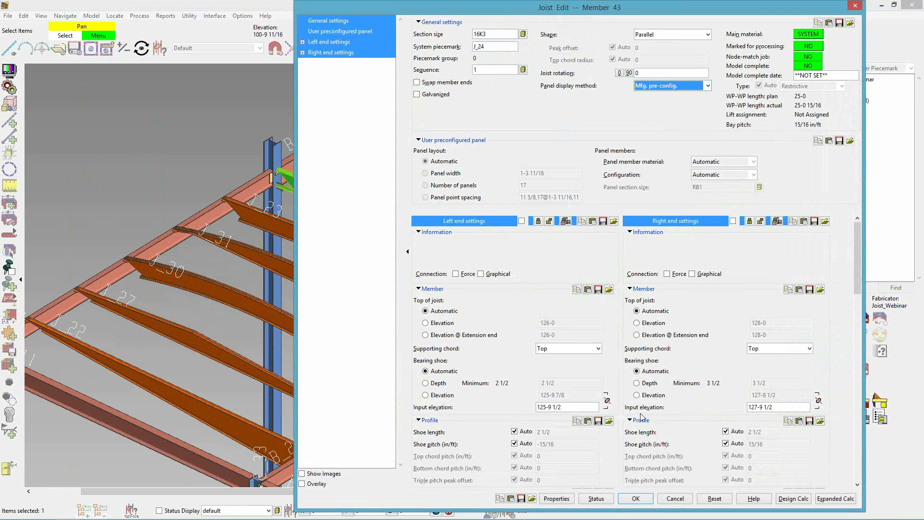
pyautogui.click(636, 498)
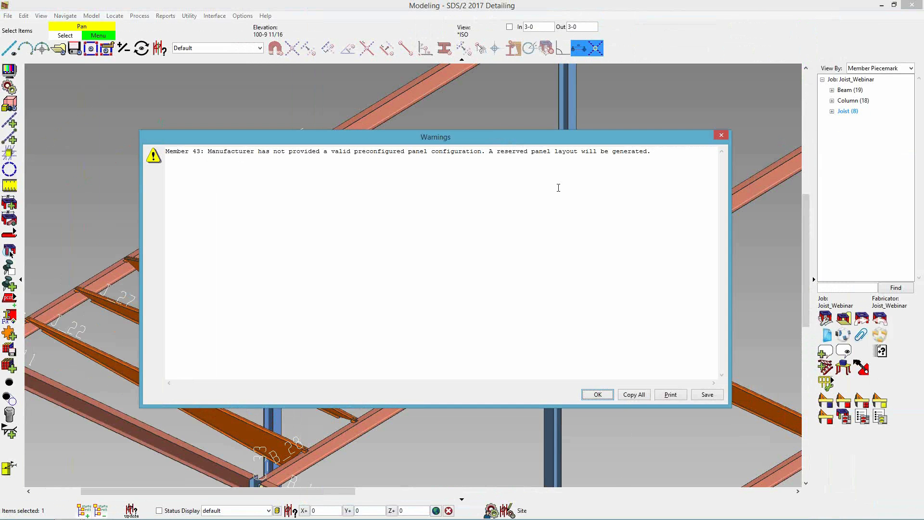
pyautogui.moveTo(541, 137); pyautogui.dragTo(923, 103)
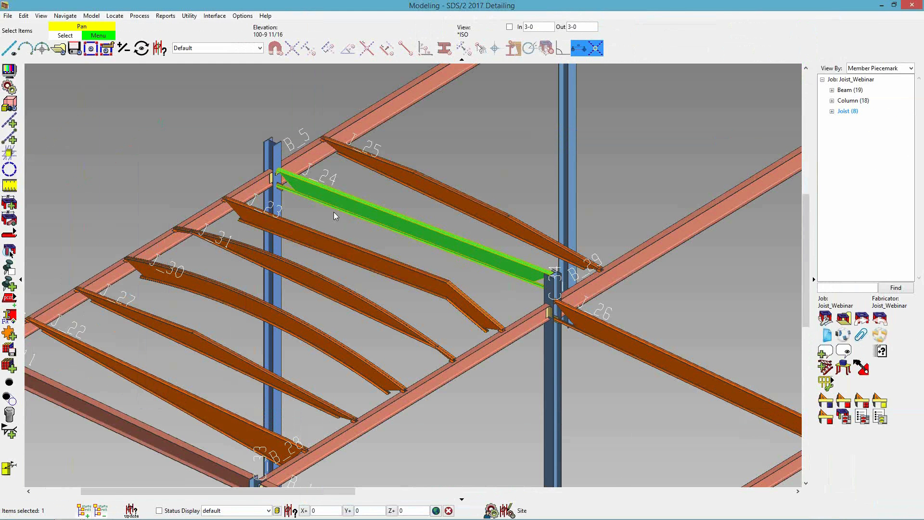
pyautogui.click(355, 182)
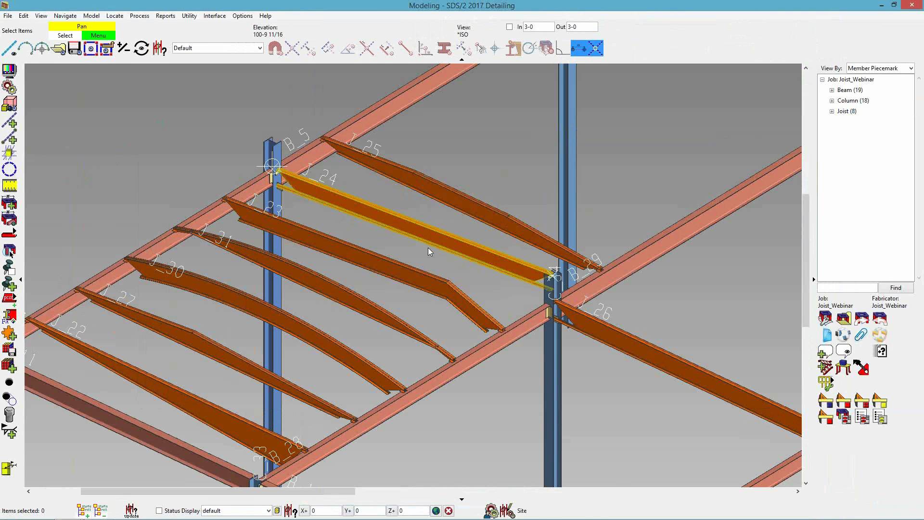
# Set the panel display method of joist J_24 to User pre-config
pyautogui.click(398, 229)
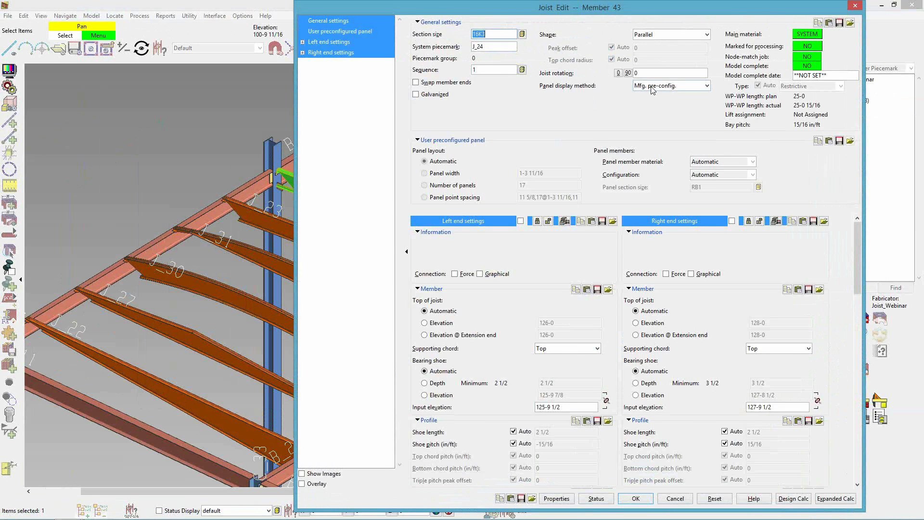
pyautogui.click(652, 87)
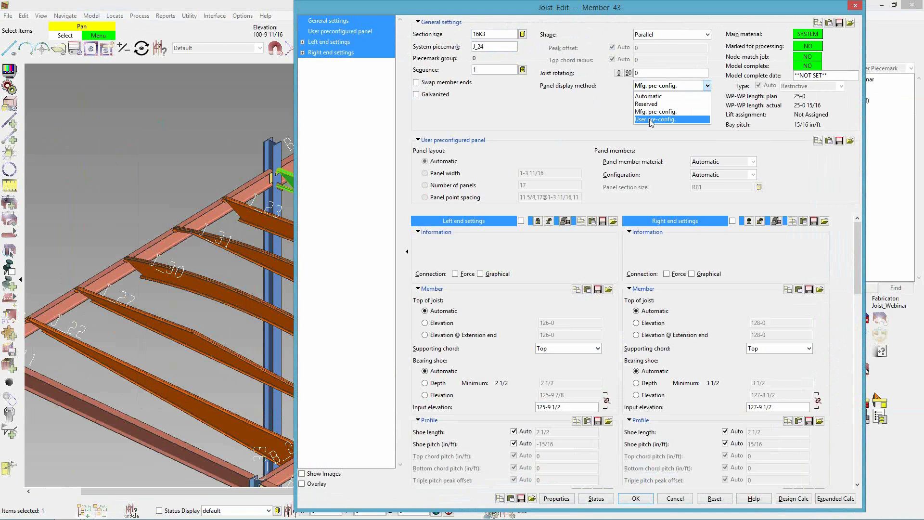
pyautogui.click(651, 119)
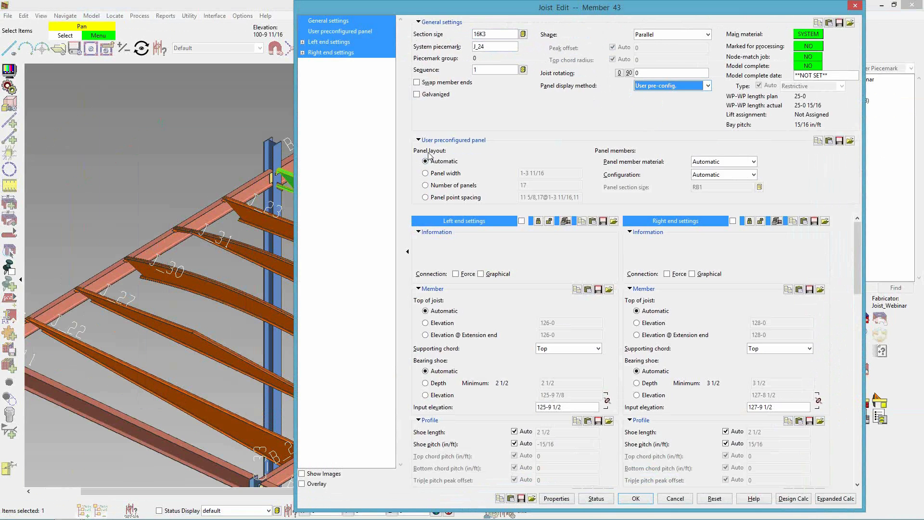
# Try the panel width, number of panels and panel point spacing layouts, and return the panel layout to Automatic
pyautogui.click(441, 177)
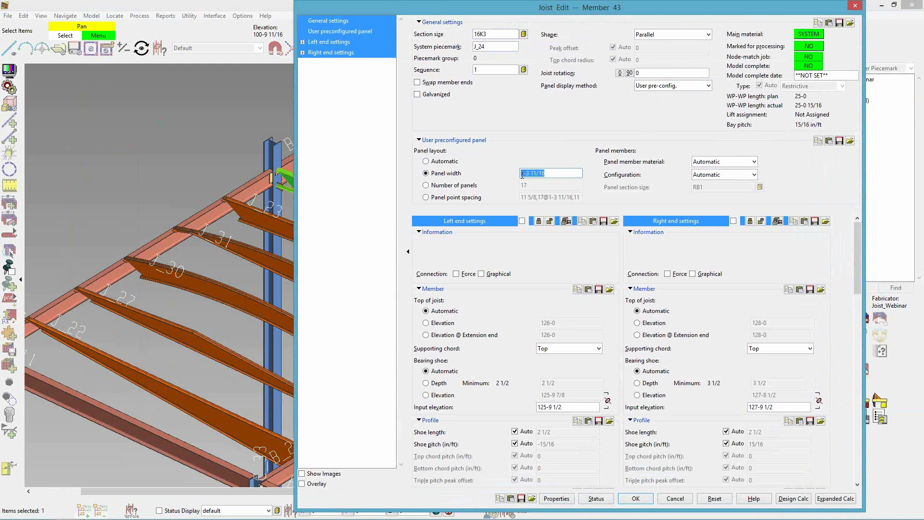
pyautogui.click(453, 188)
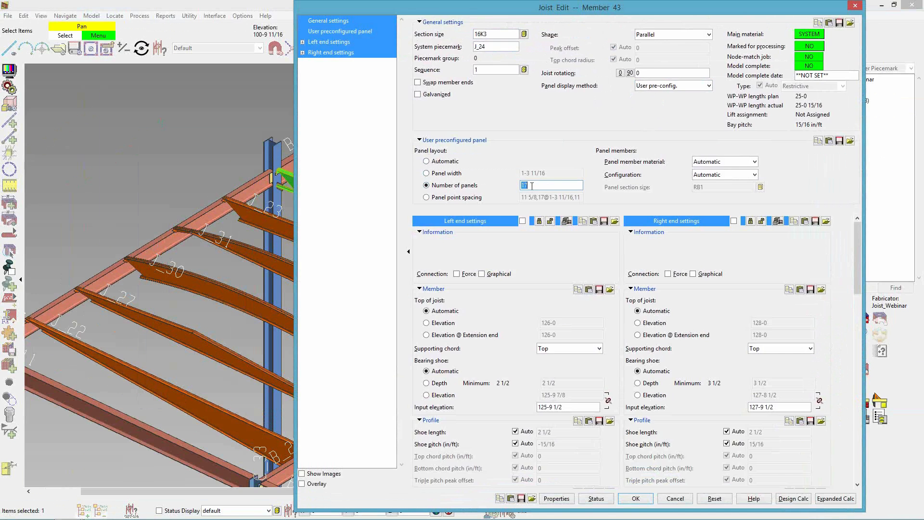
pyautogui.click(449, 199)
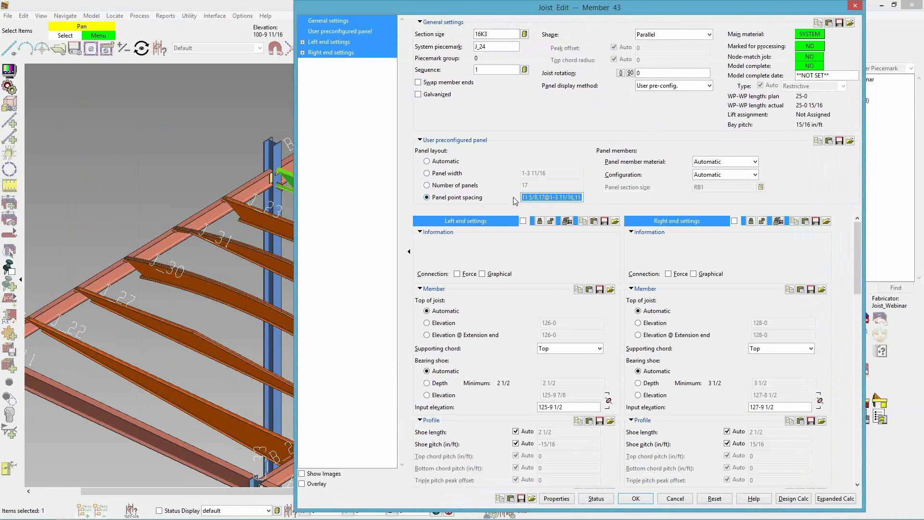
pyautogui.moveTo(572, 8)
pyautogui.mouseDown()
pyautogui.moveTo(596, 9)
pyautogui.moveTo(556, 9)
pyautogui.mouseUp()
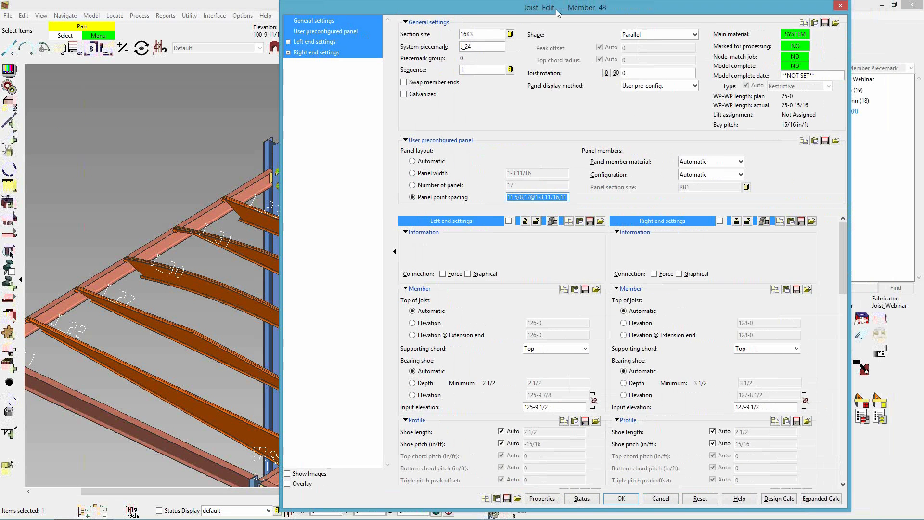
pyautogui.click(428, 163)
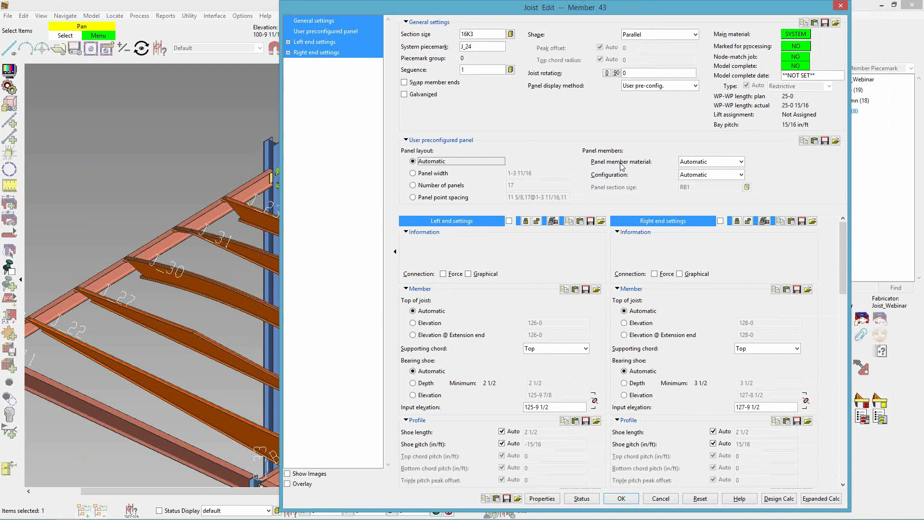
# Review the panel member material and configuration options for joist J_24, leaving both set to Automatic
pyautogui.click(721, 162)
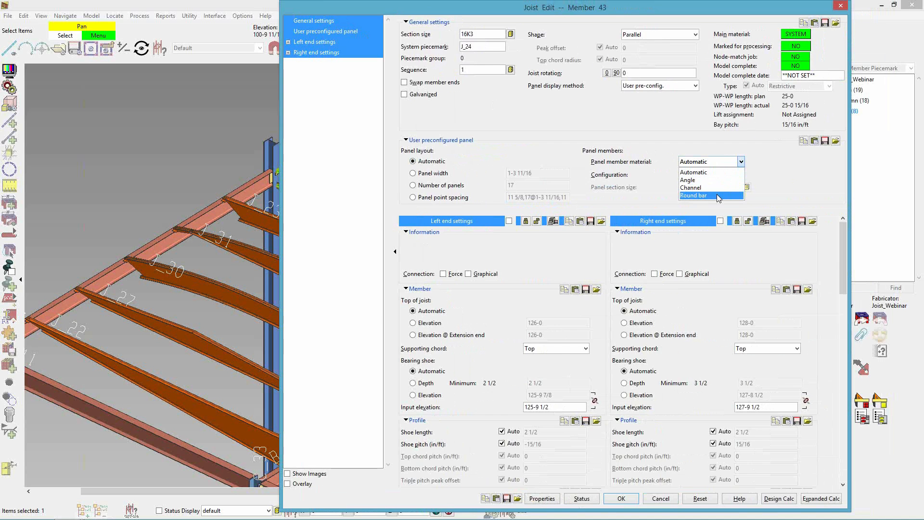
pyautogui.click(694, 172)
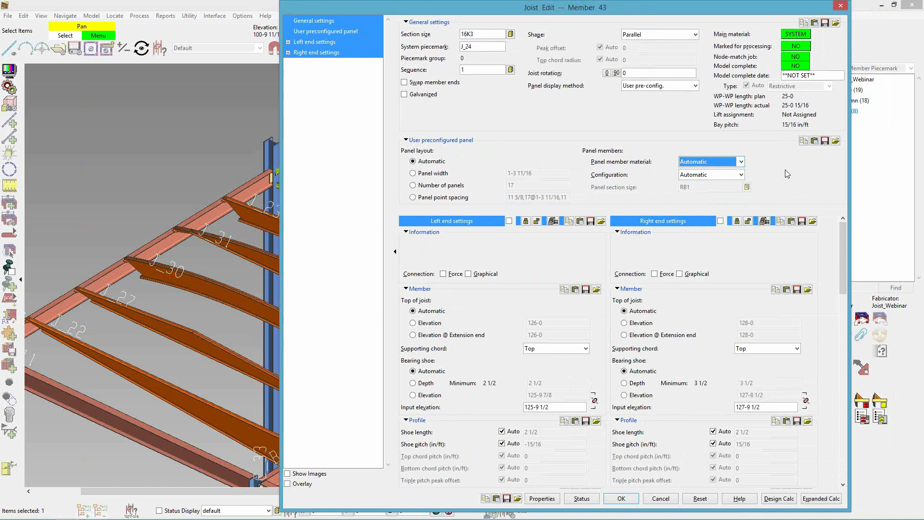
pyautogui.click(704, 176)
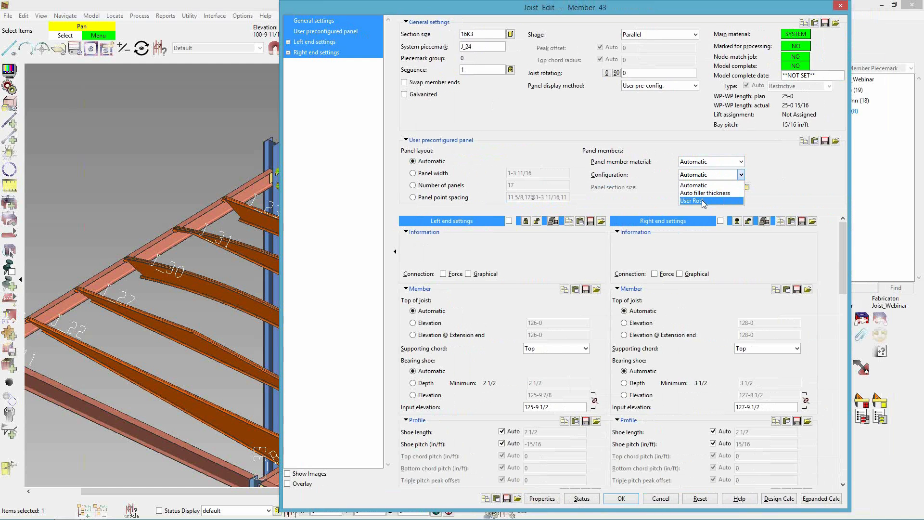
pyautogui.click(713, 185)
# Set joist J_24's panel member material to Angle and its configuration to Double angle, and apply the edit
pyautogui.click(737, 162)
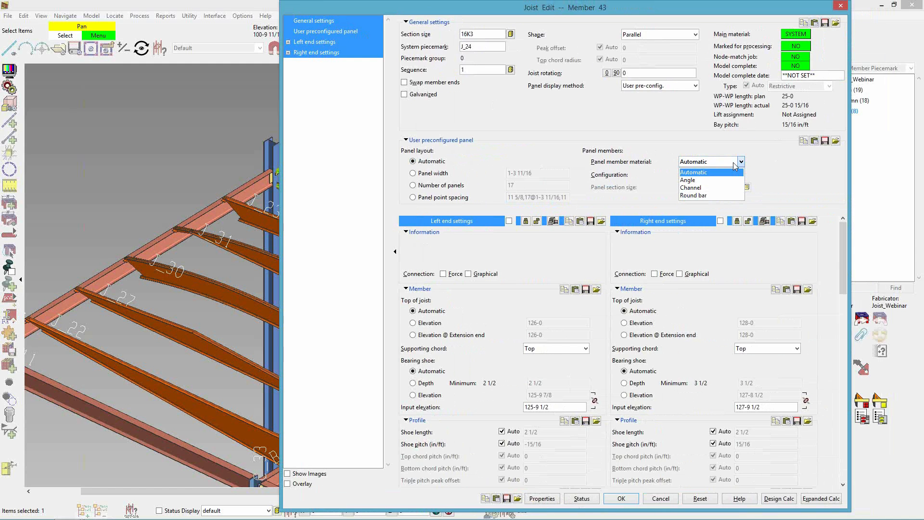
pyautogui.click(711, 177)
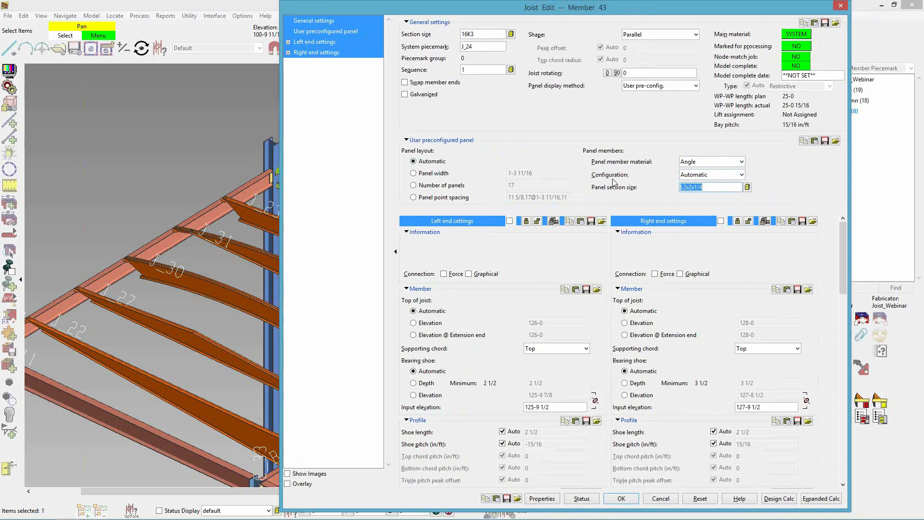
pyautogui.click(703, 175)
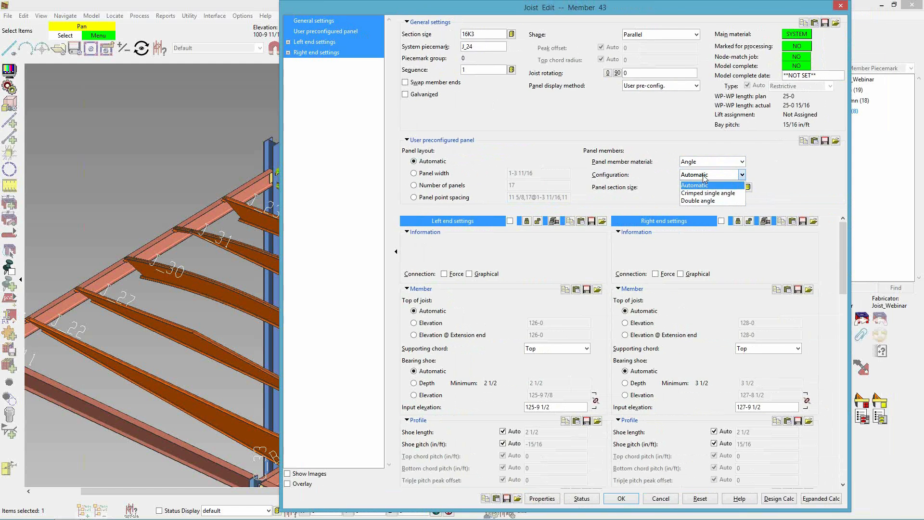
pyautogui.click(716, 199)
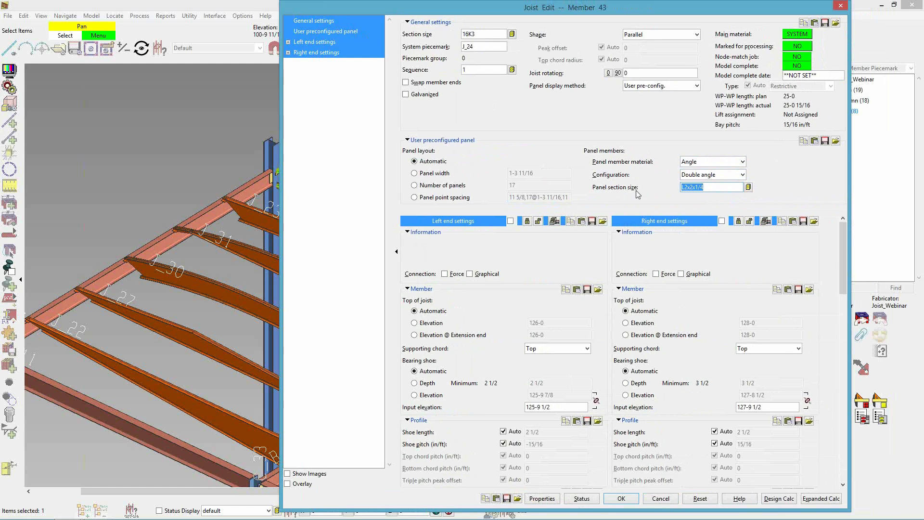
pyautogui.click(621, 499)
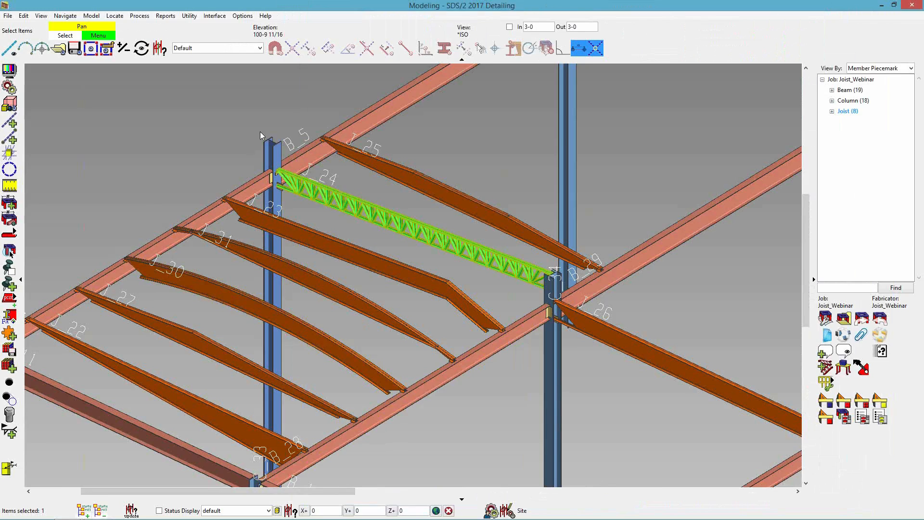
pyautogui.scroll(3, 256, 164)
pyautogui.scroll(3, 367, 220)
pyautogui.scroll(-3, 367, 220)
pyautogui.moveTo(531, 274); pyautogui.dragTo(441, 250, button='middle')
pyautogui.scroll(-3, 441, 250)
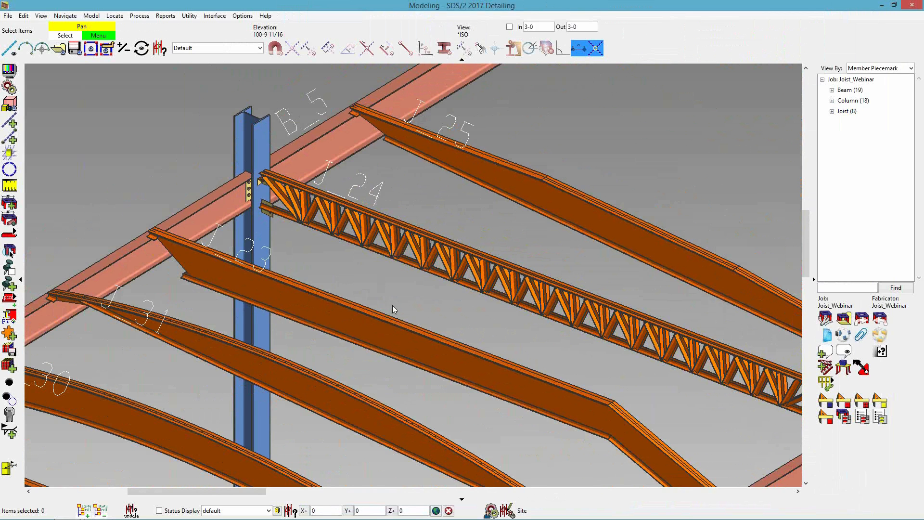
# Open the job's Joist Manufacturer Setup, enlarge it, and look through the Canam and Nucor-Vulcraft sections
pyautogui.click(241, 16)
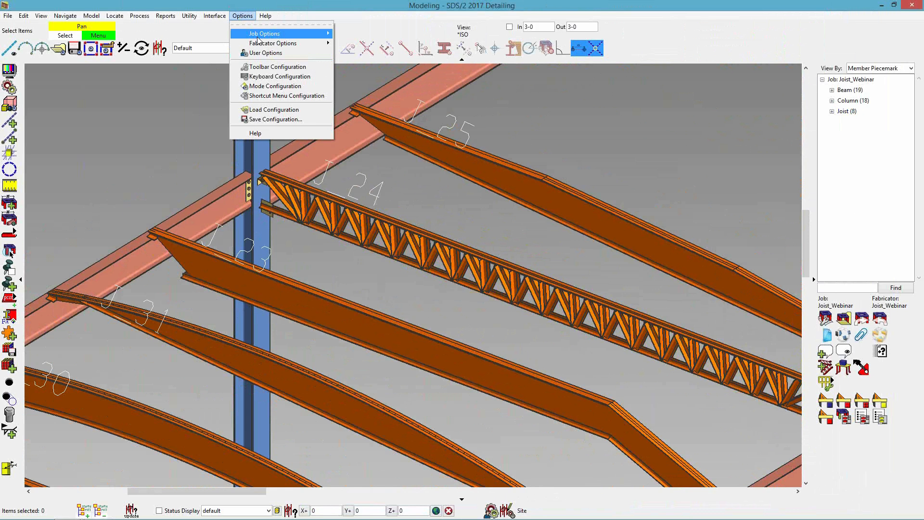
pyautogui.moveTo(260, 35)
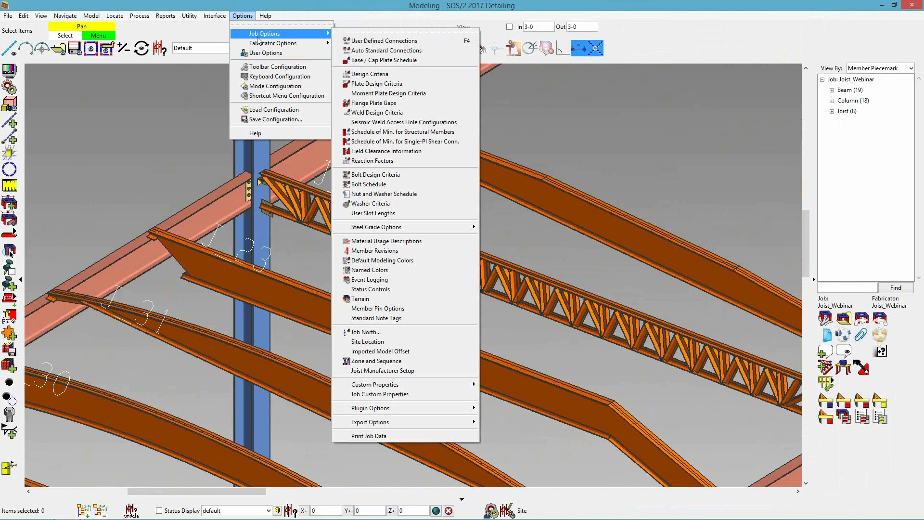
pyautogui.click(432, 372)
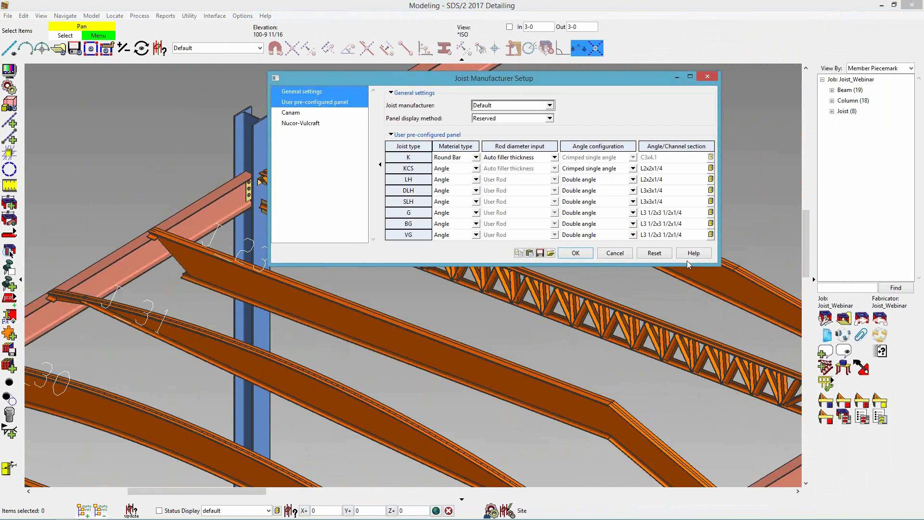
pyautogui.moveTo(687, 263); pyautogui.dragTo(730, 357)
pyautogui.click(403, 250)
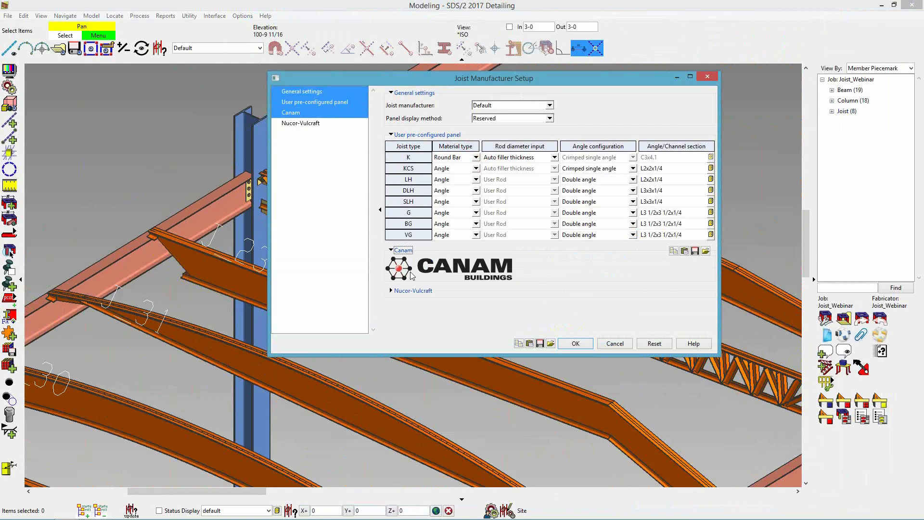
pyautogui.click(411, 291)
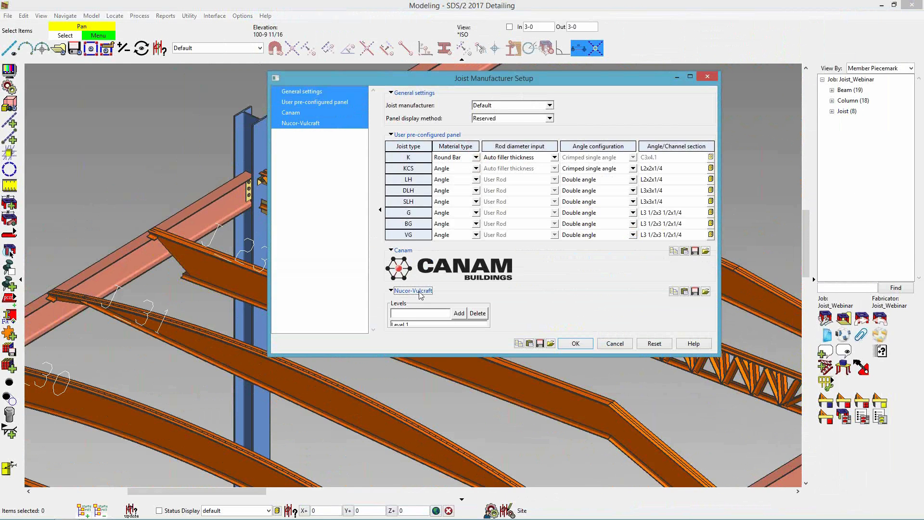
pyautogui.click(423, 292)
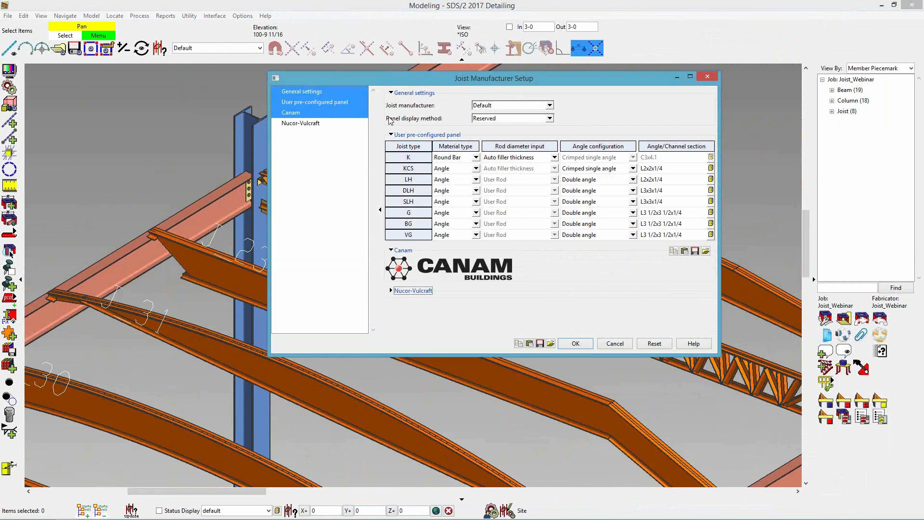
# Set the joist manufacturer to Vulcraft with the Mfg. pre-config. panel display method, agreeing to the preconfigured panel terms and conditions
pyautogui.click(535, 109)
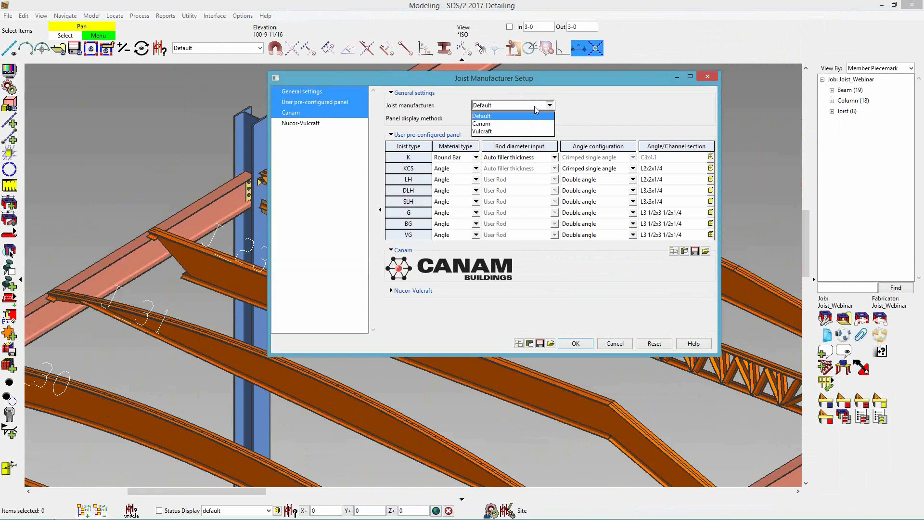
pyautogui.click(529, 131)
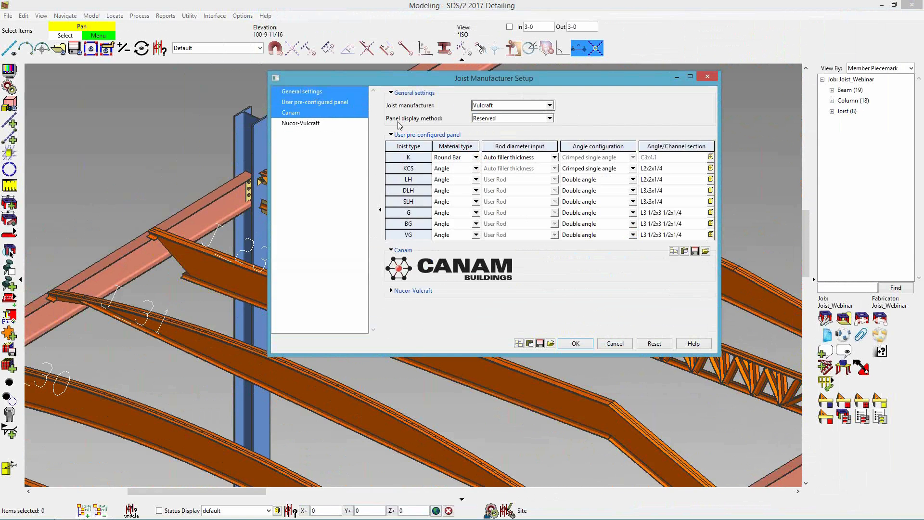
pyautogui.click(510, 121)
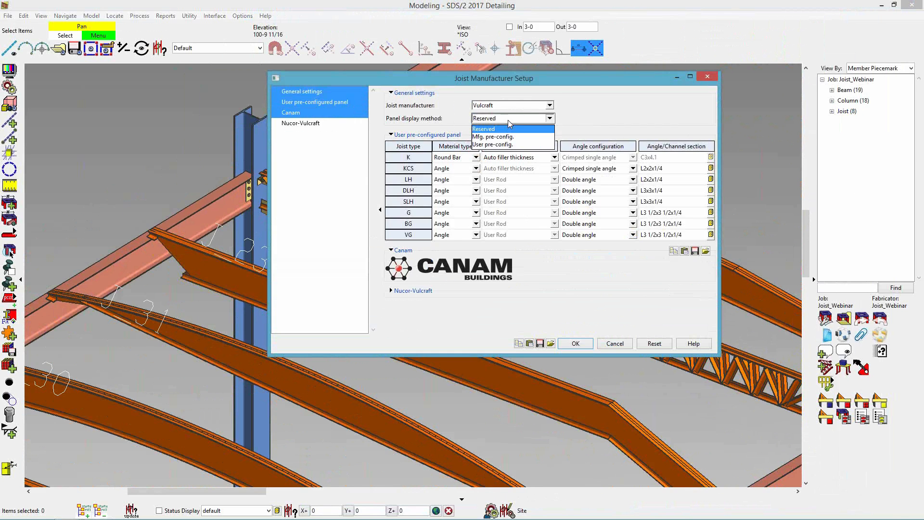
pyautogui.click(508, 138)
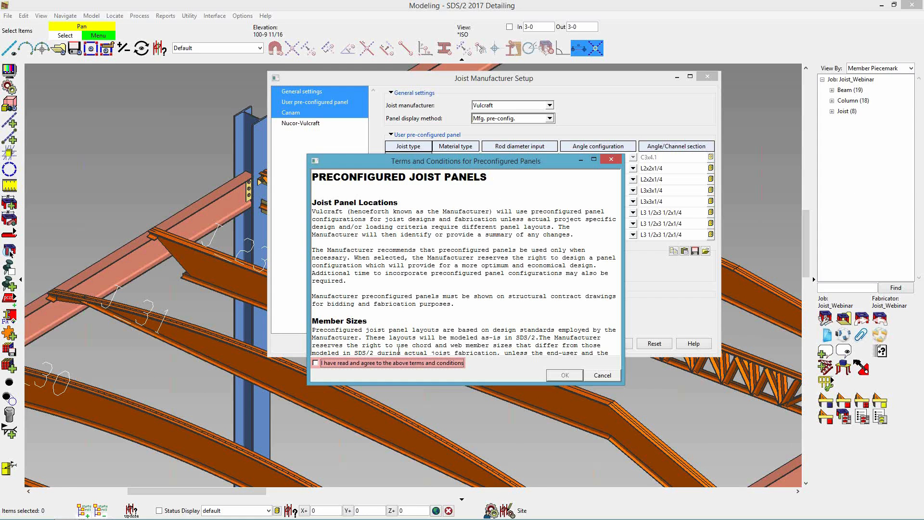
pyautogui.click(316, 363)
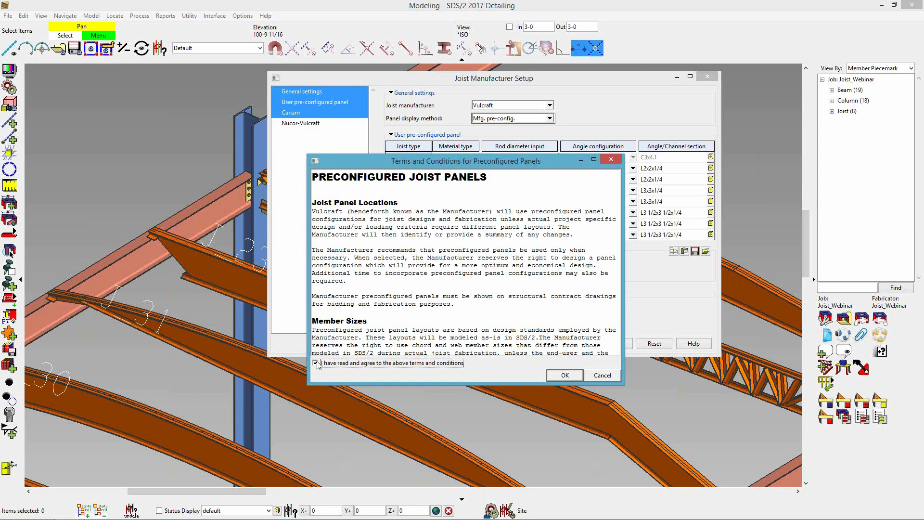
pyautogui.scroll(-1, 438, 276)
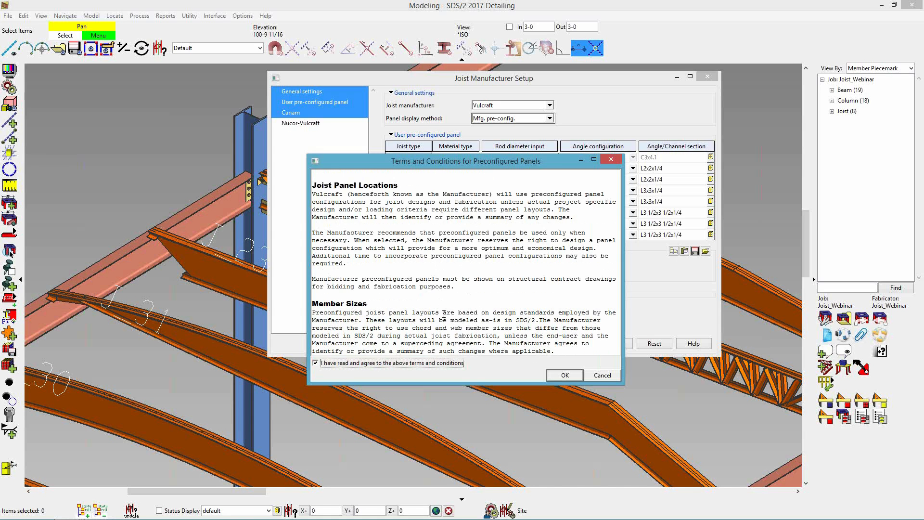
pyautogui.click(564, 376)
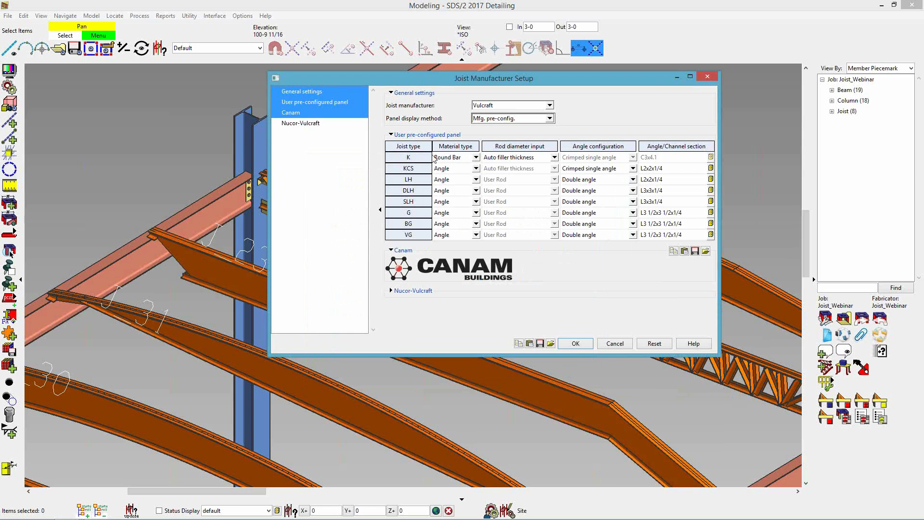
# Check the rod diameter input options for K joists and expand the Nucor-Vulcraft settings
pyautogui.click(544, 159)
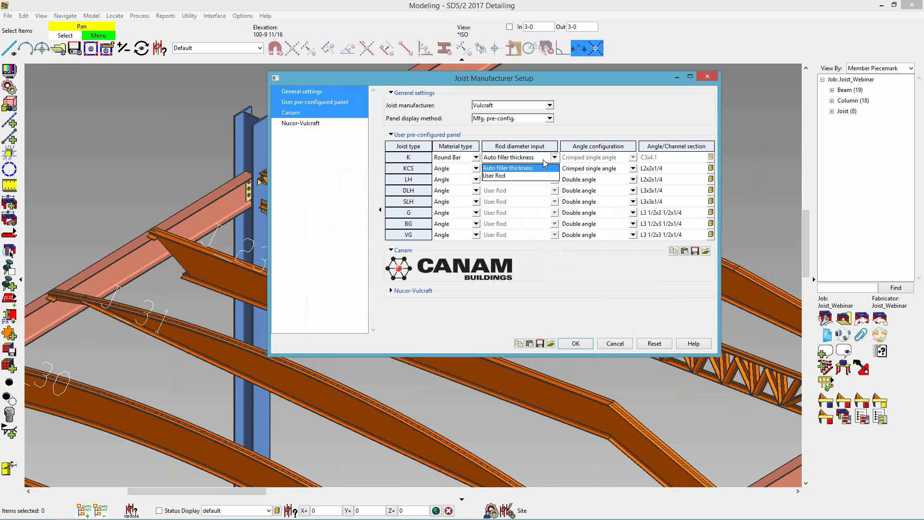
pyautogui.click(606, 125)
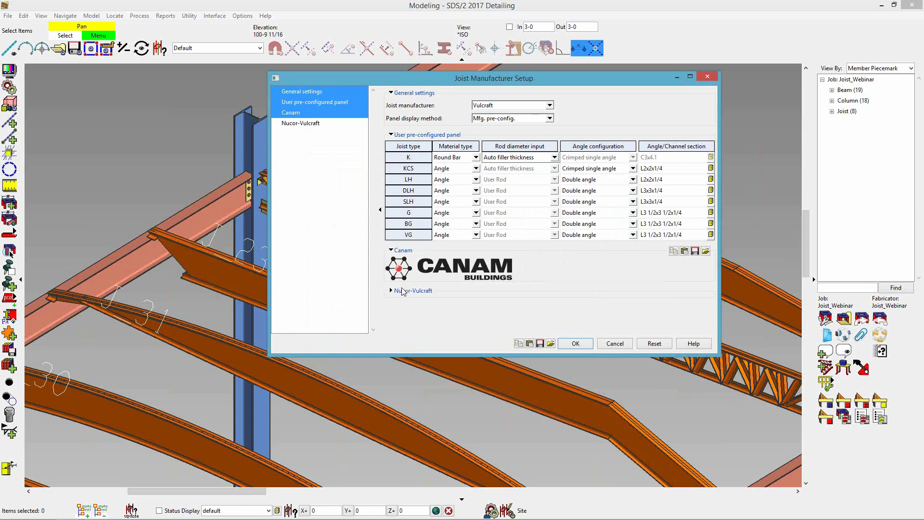
pyautogui.click(425, 291)
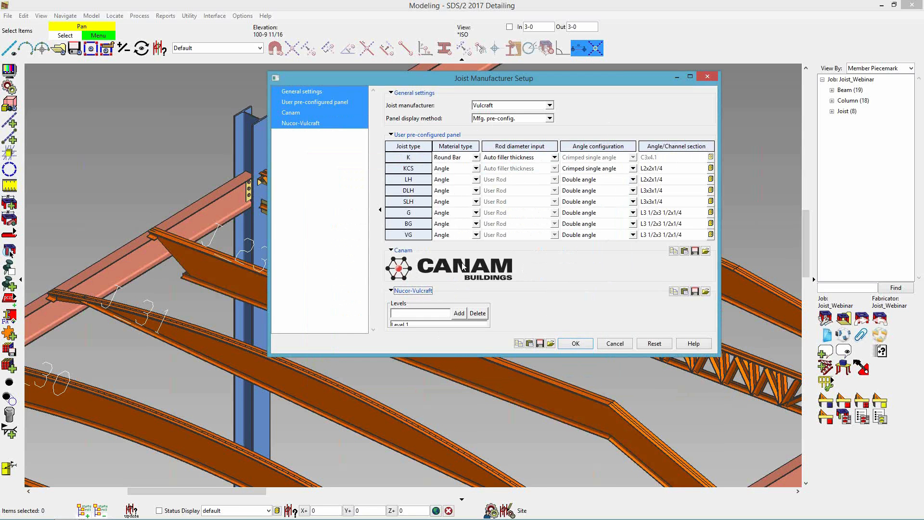
# Apply the joist manufacturer setup, dismiss the warnings, and inspect the panels of joist J_26
pyautogui.click(575, 343)
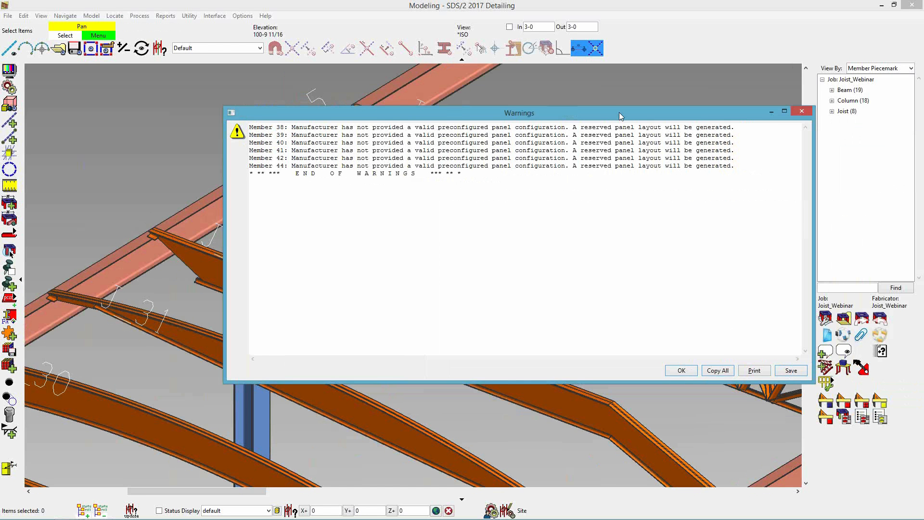
pyautogui.click(691, 370)
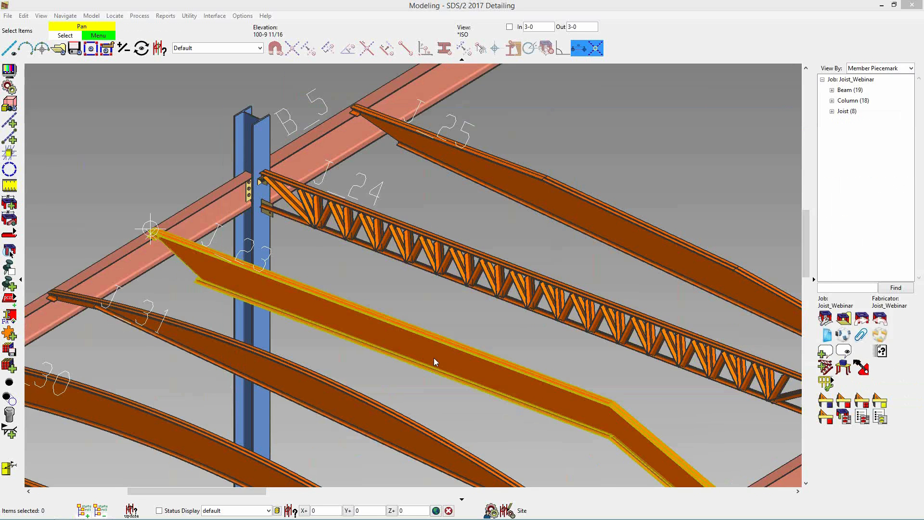
pyautogui.scroll(-5, 452, 323)
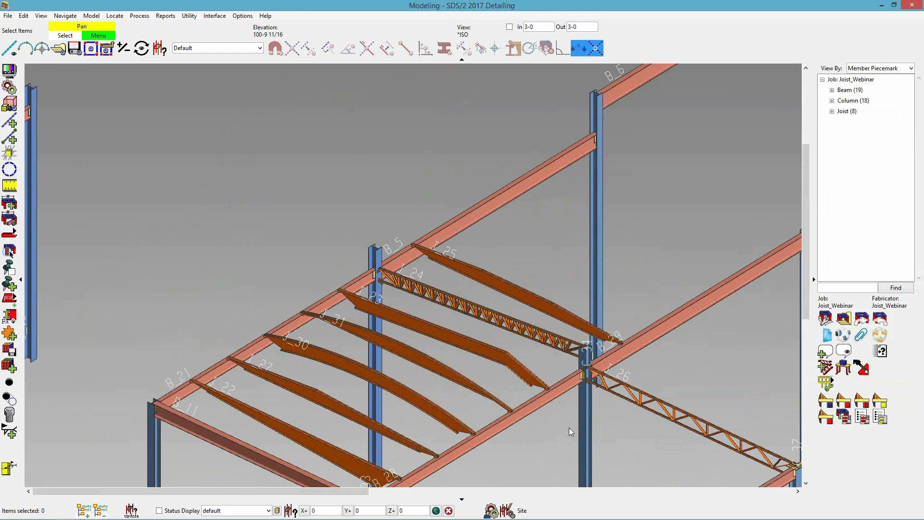
pyautogui.scroll(5, 631, 399)
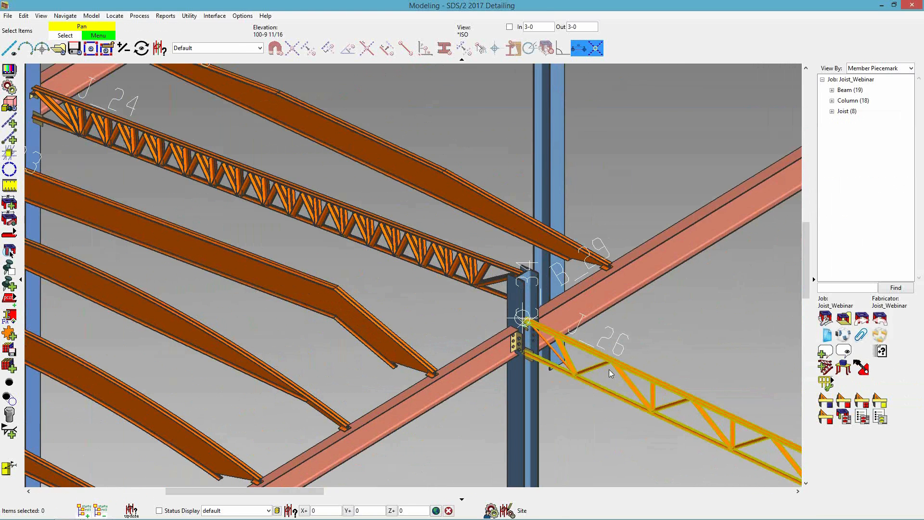
pyautogui.scroll(-4, 608, 368)
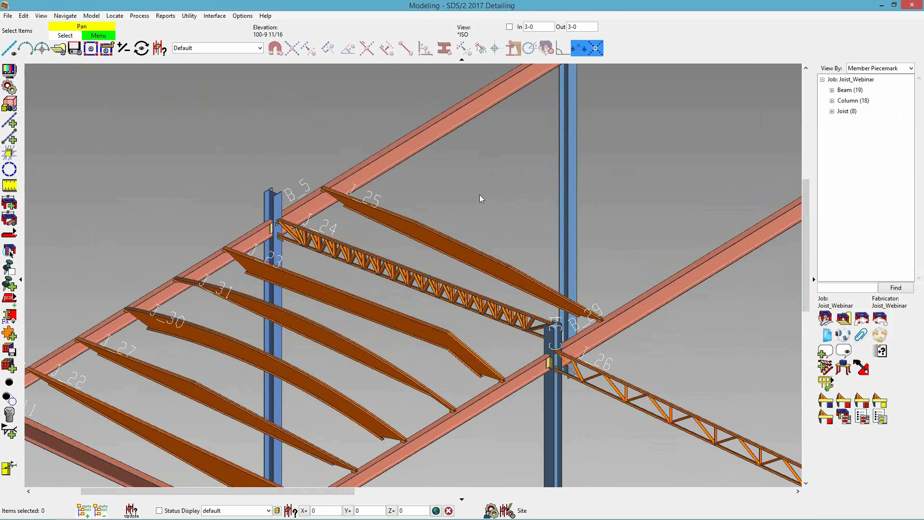
# Review joist J_24's settings without changing them, and check the supporting chord options at joist J_26's left end, keeping Top
pyautogui.doubleClick(421, 280)
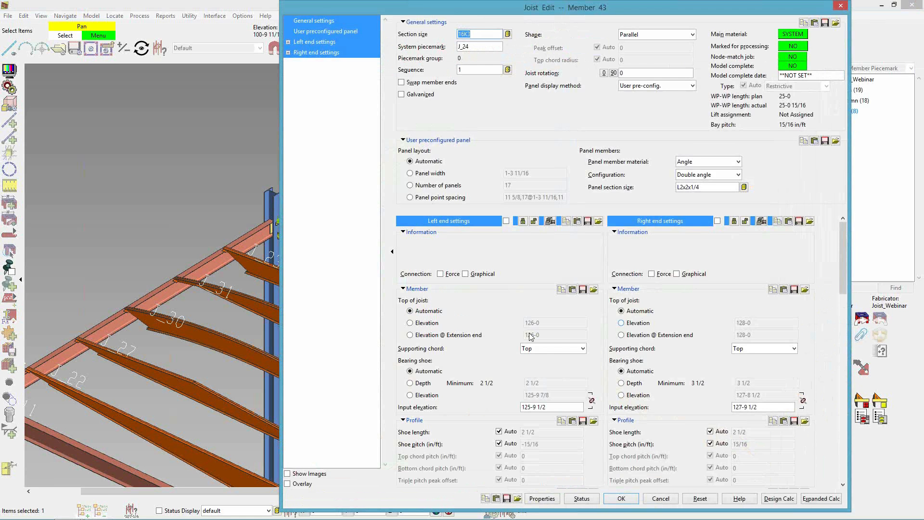
pyautogui.click(659, 499)
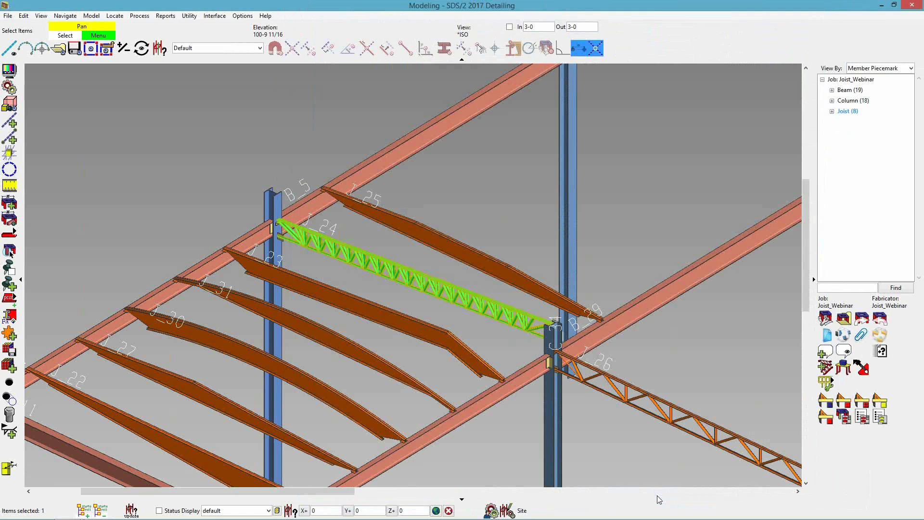
pyautogui.click(688, 417)
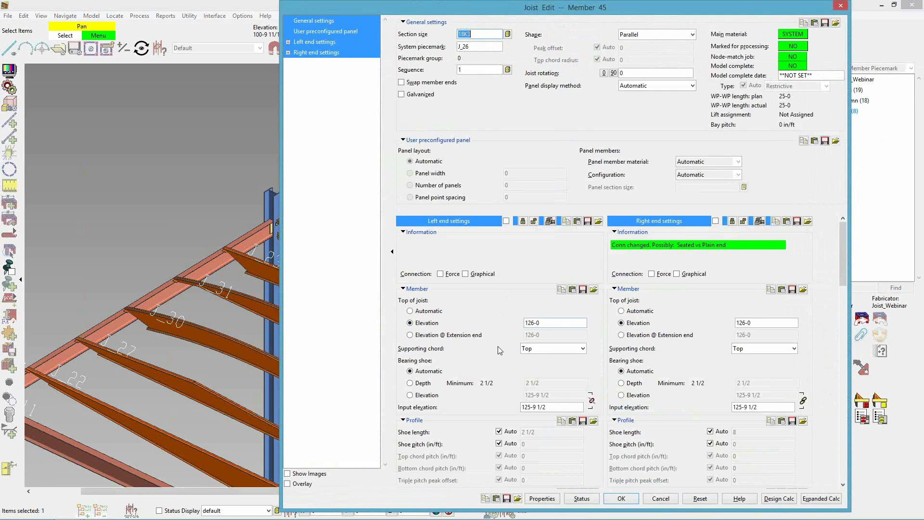
pyautogui.click(536, 348)
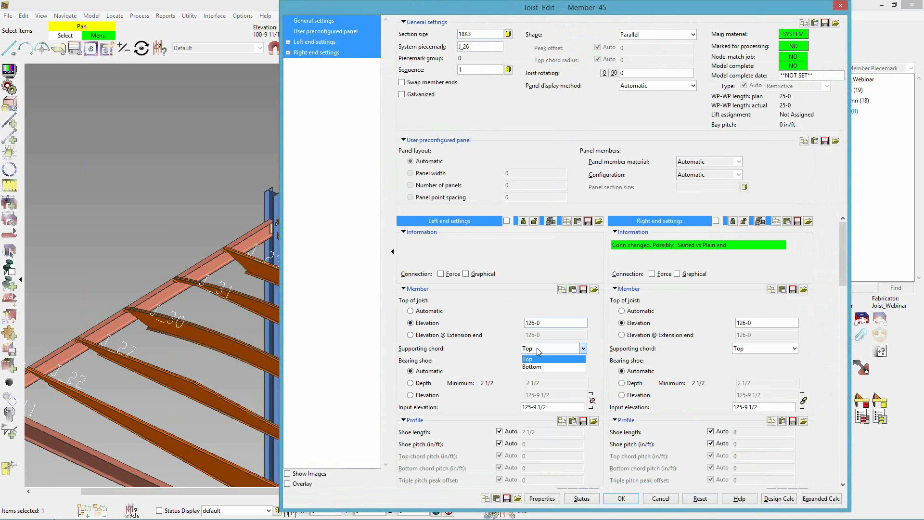
pyautogui.click(469, 358)
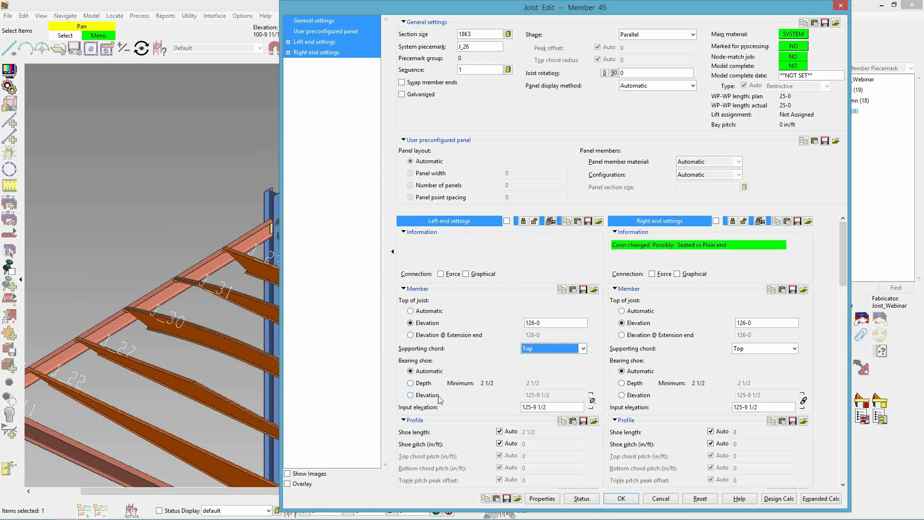
# Close joist J_26's settings unchanged and set the top end elevation of column C_32 to 127-9 1/2
pyautogui.click(658, 499)
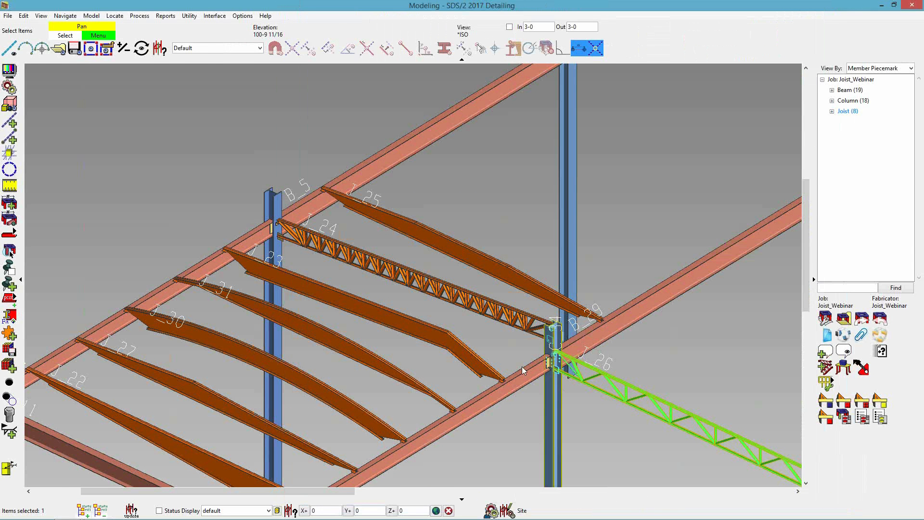
pyautogui.scroll(5, 556, 354)
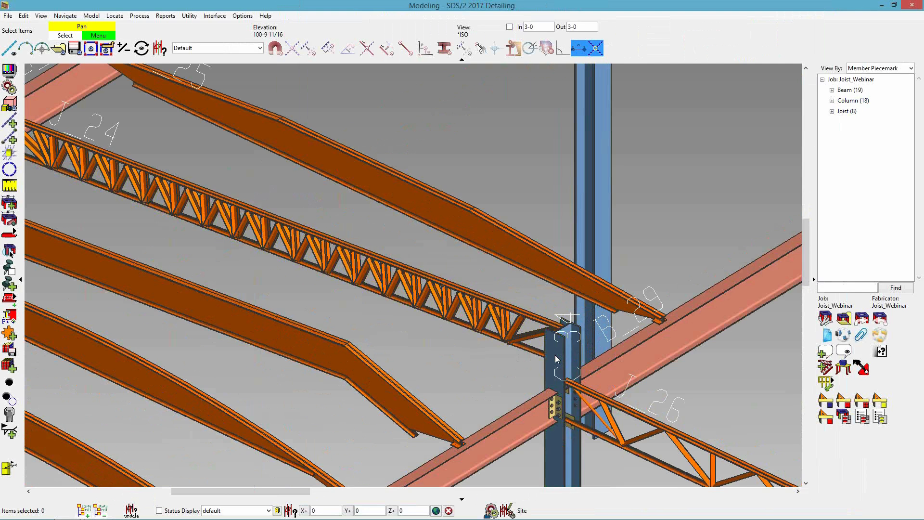
pyautogui.doubleClick(555, 354)
pyautogui.click(675, 243)
pyautogui.write('127-9 1/2')
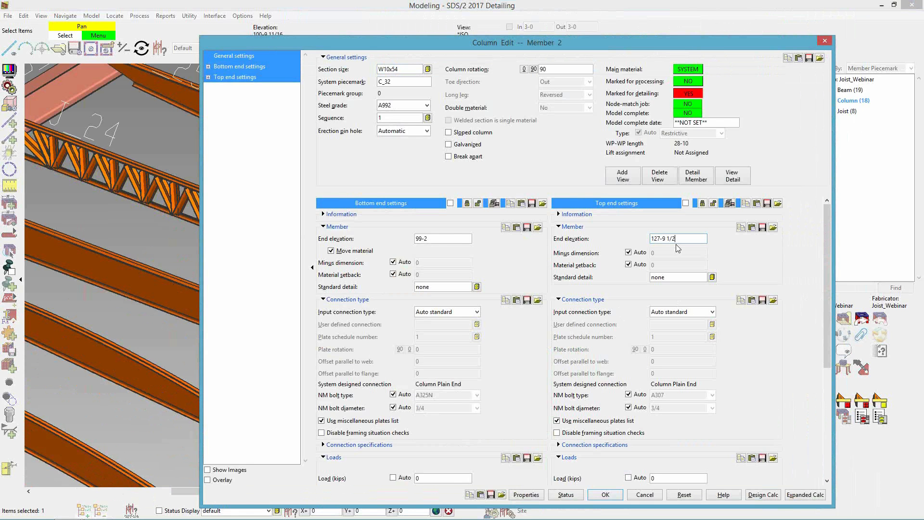
pyautogui.press('Return')
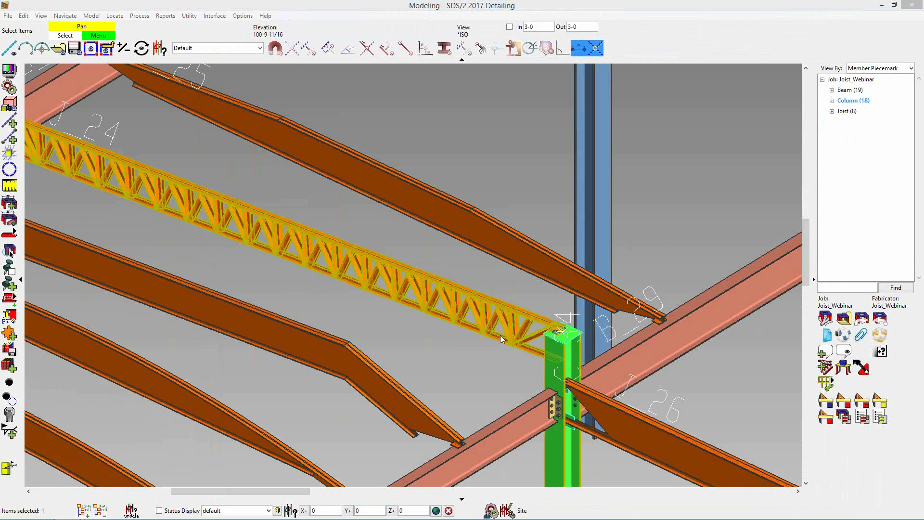
pyautogui.click(486, 385)
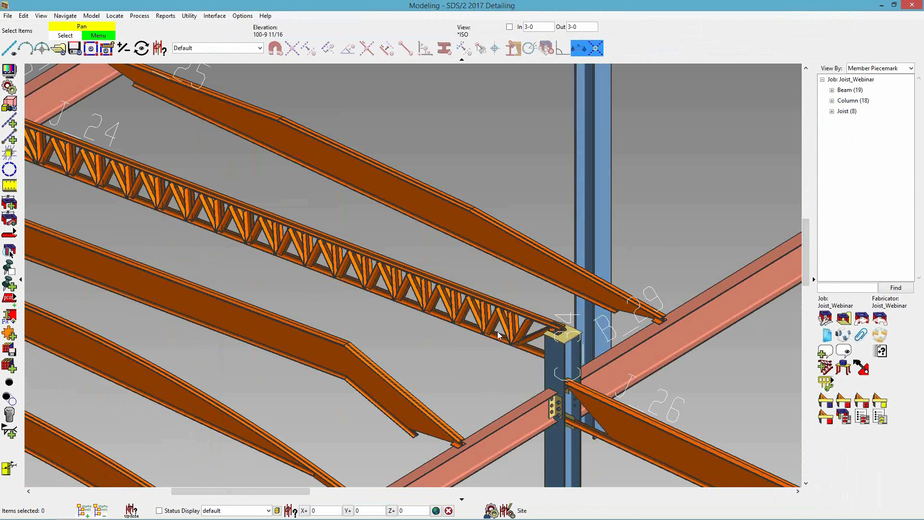
# Inspect how joist J_24 bears on the top of column C_32 and along its length
pyautogui.scroll(3, 492, 318)
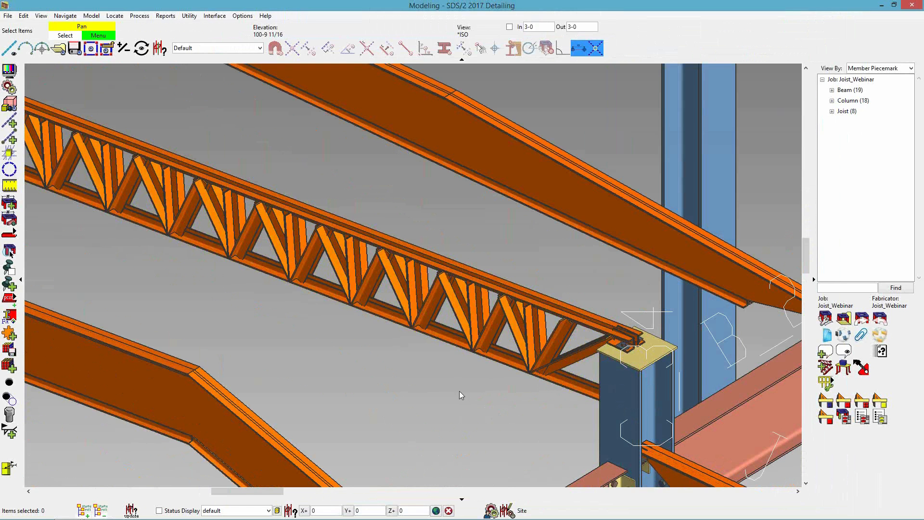
pyautogui.scroll(-3, 441, 371)
pyautogui.scroll(2, 429, 382)
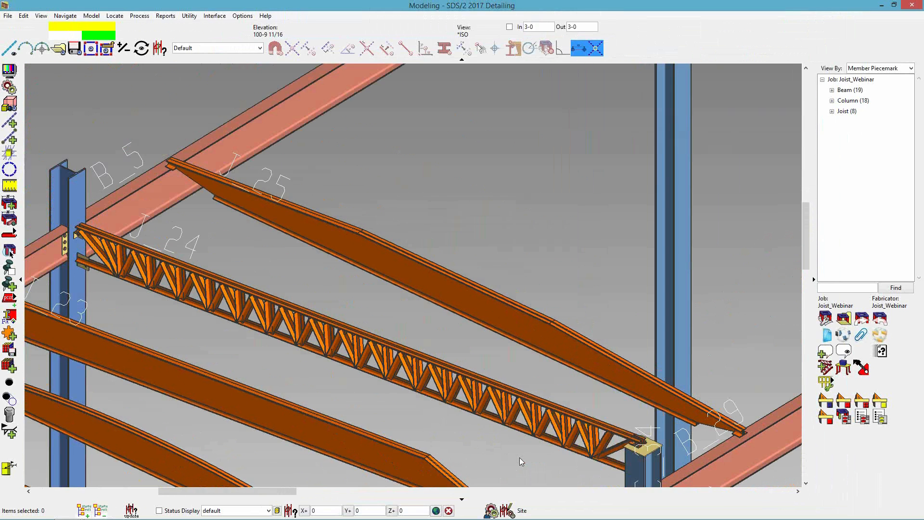
pyautogui.click(440, 389)
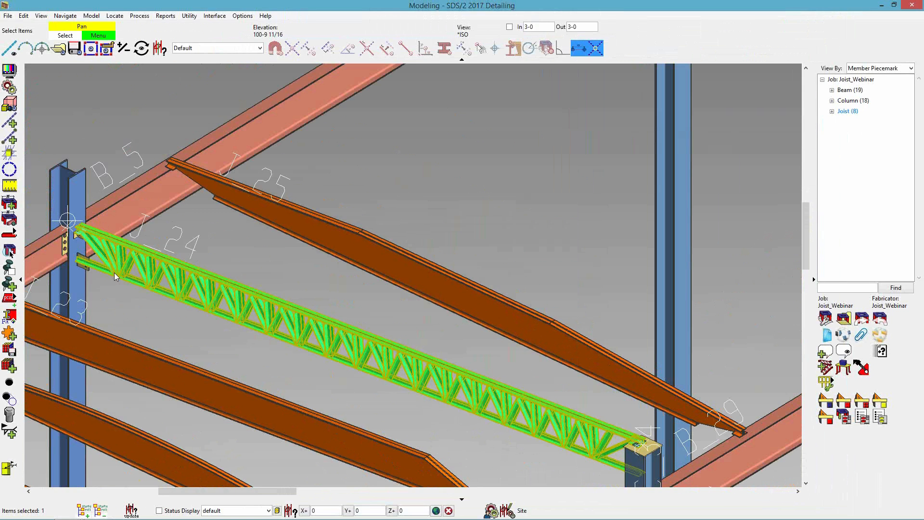
pyautogui.scroll(3, 602, 469)
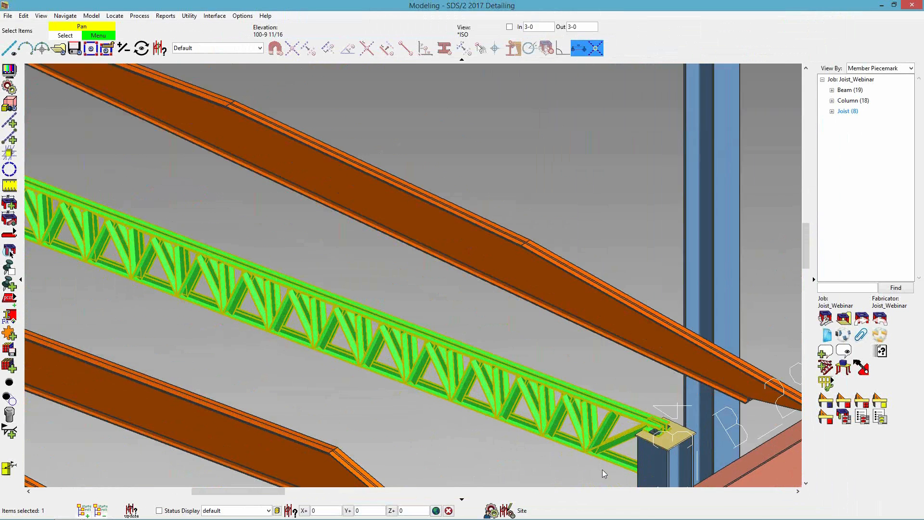
pyautogui.click(589, 476)
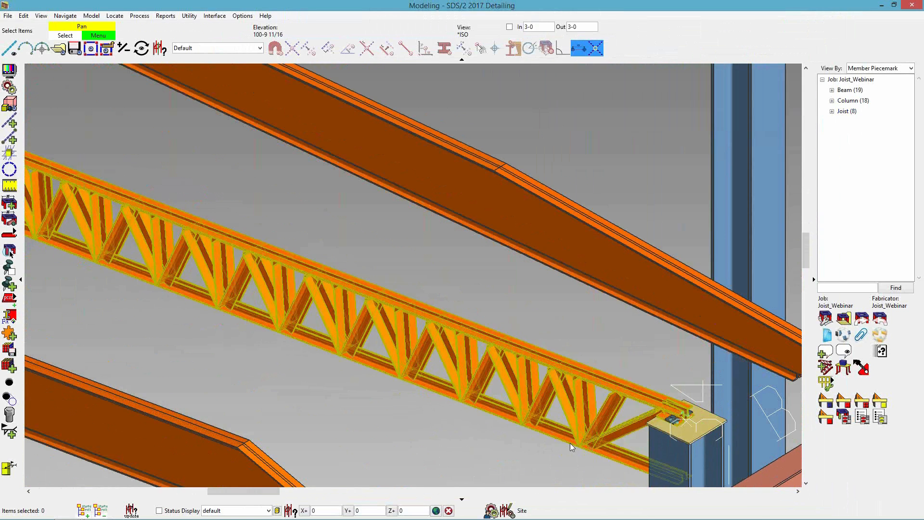
pyautogui.scroll(-3, 569, 443)
pyautogui.moveTo(532, 434); pyautogui.dragTo(545, 458, button='middle')
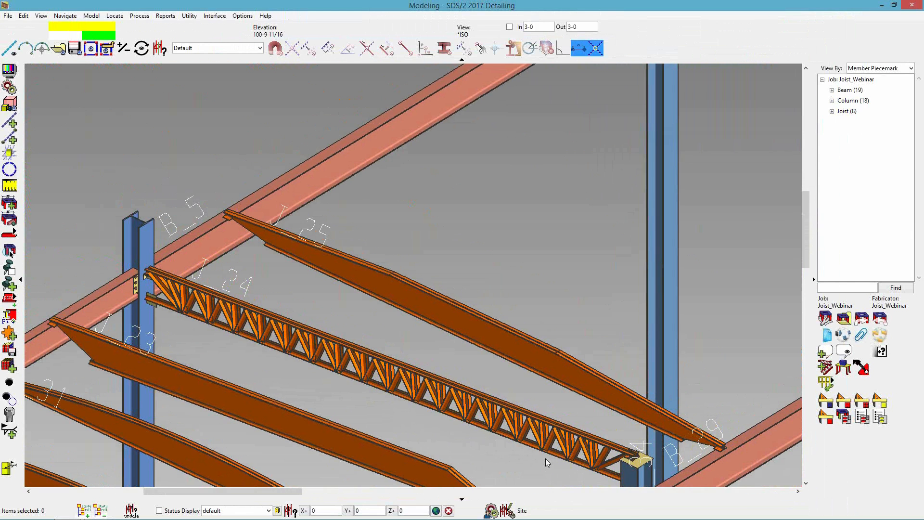
# Open joist J_24's settings and set the right end input elevation to 127-10
pyautogui.doubleClick(518, 412)
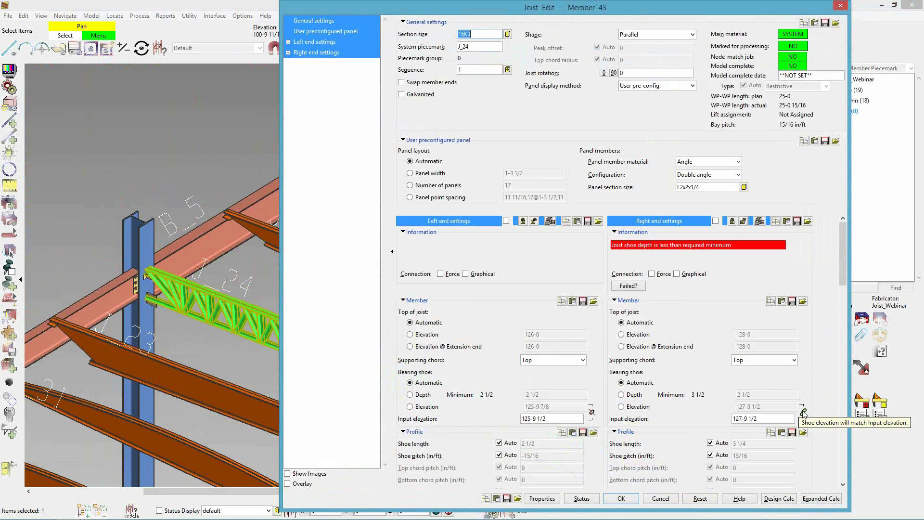
pyautogui.moveTo(769, 418); pyautogui.dragTo(747, 416)
pyautogui.write('10')
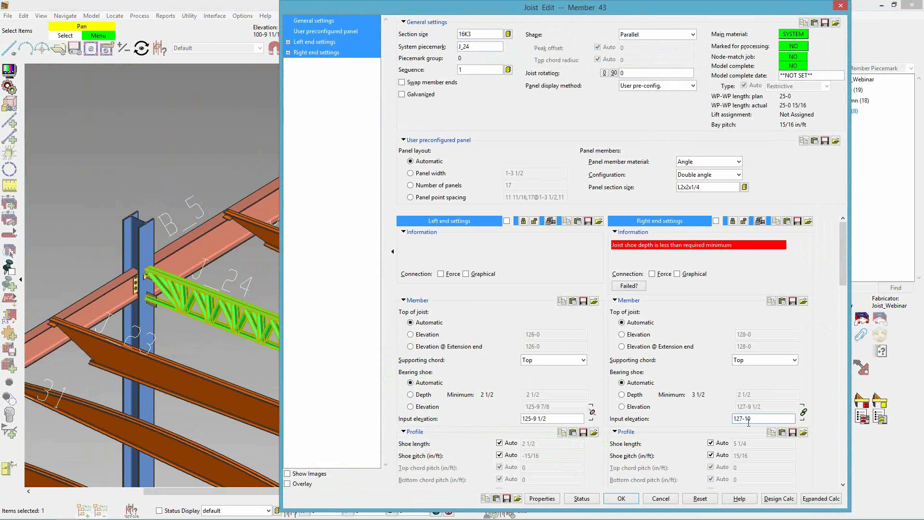
pyautogui.press('Tab')
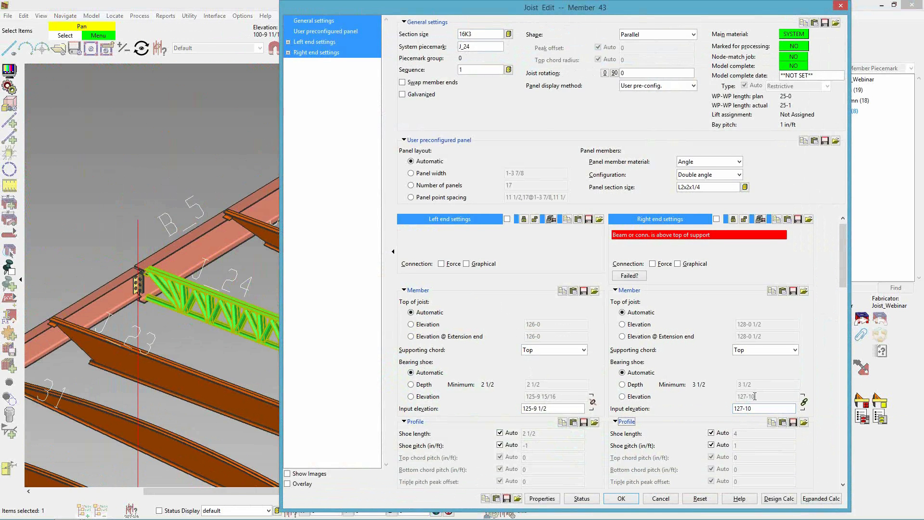
# Define joist J_24's right end bearing shoe by Elevation and set it to 127-9 1/2
pyautogui.click(622, 396)
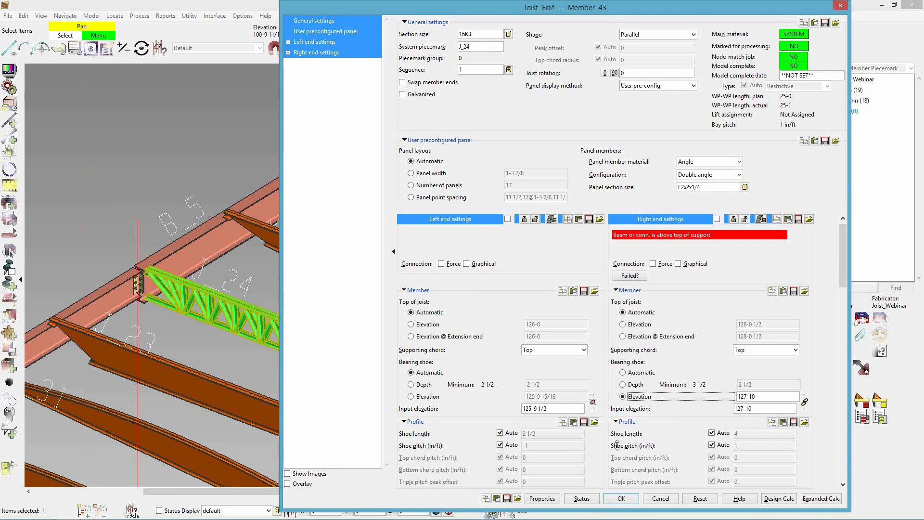
pyautogui.doubleClick(751, 396)
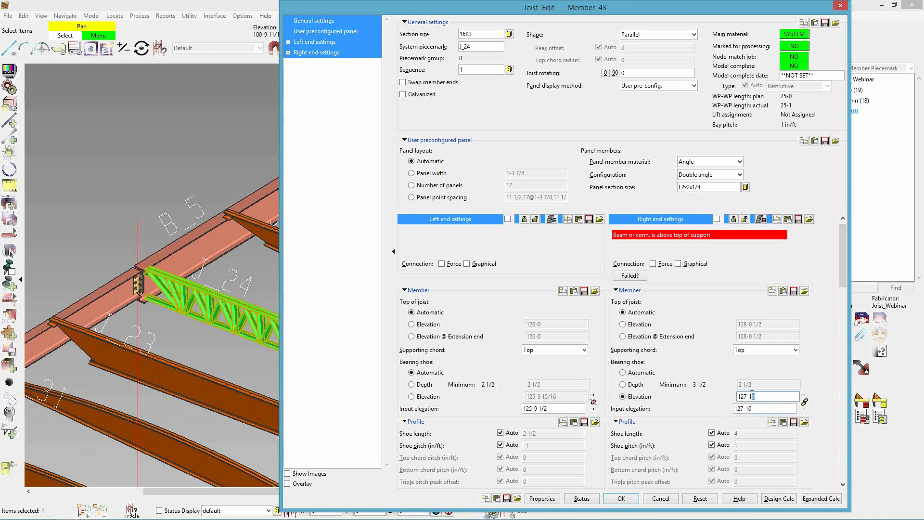
pyautogui.write('9 1/2')
pyautogui.press('Tab')
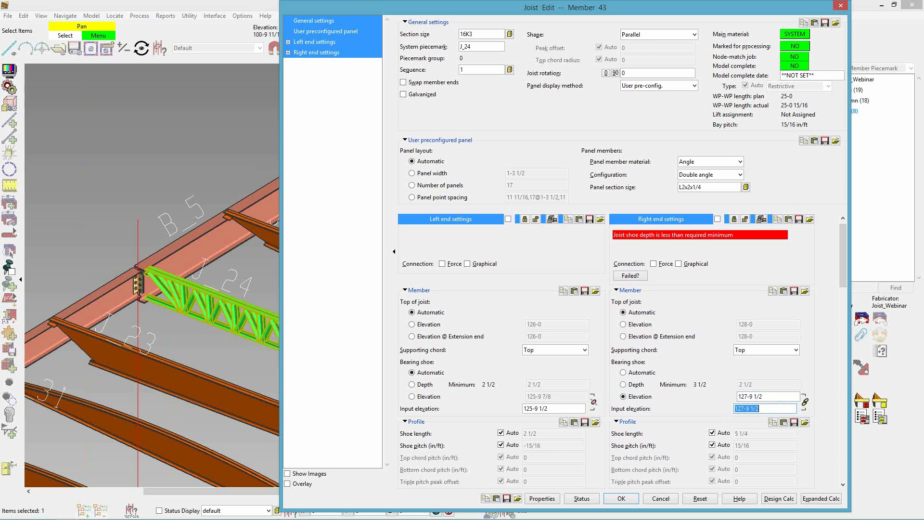
# Switch to the PowerPoint Viewer presentation and review the diagram of top of joist, bearing shoe and input elevations
pyautogui.click(99, 511)
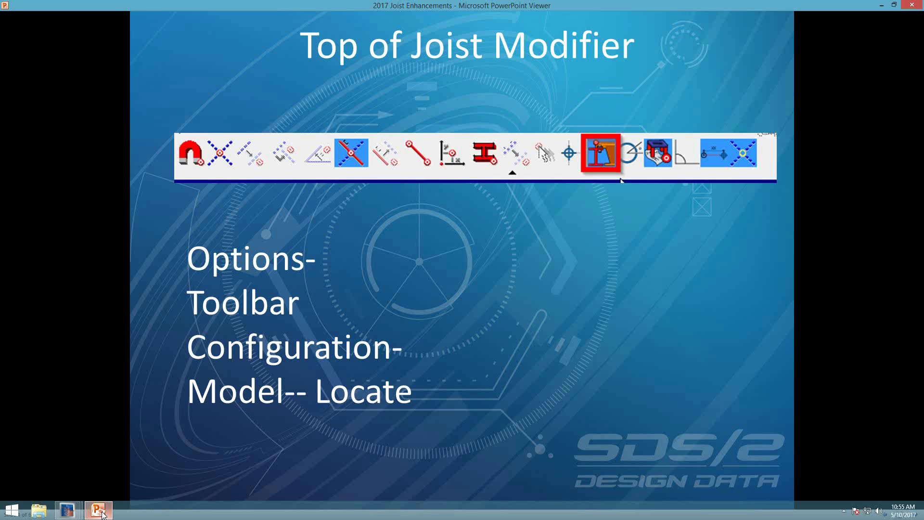
pyautogui.click(488, 361)
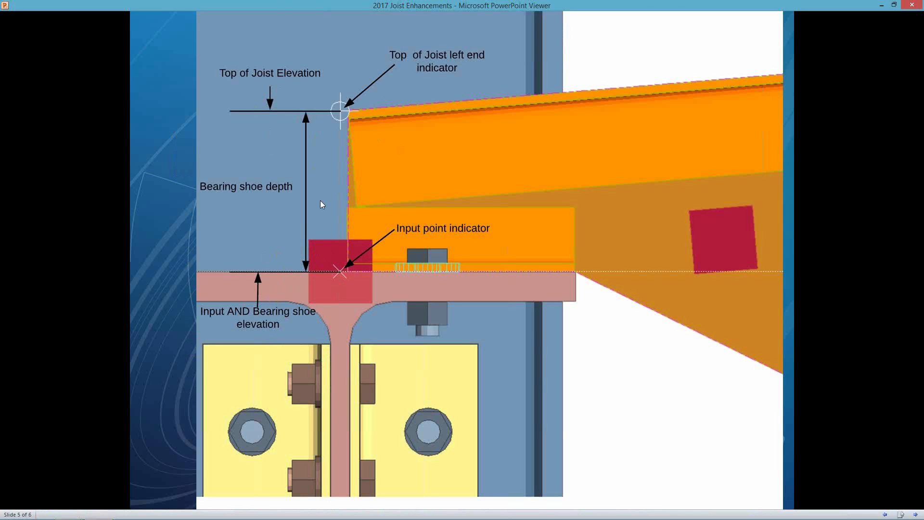
pyautogui.click(636, 347)
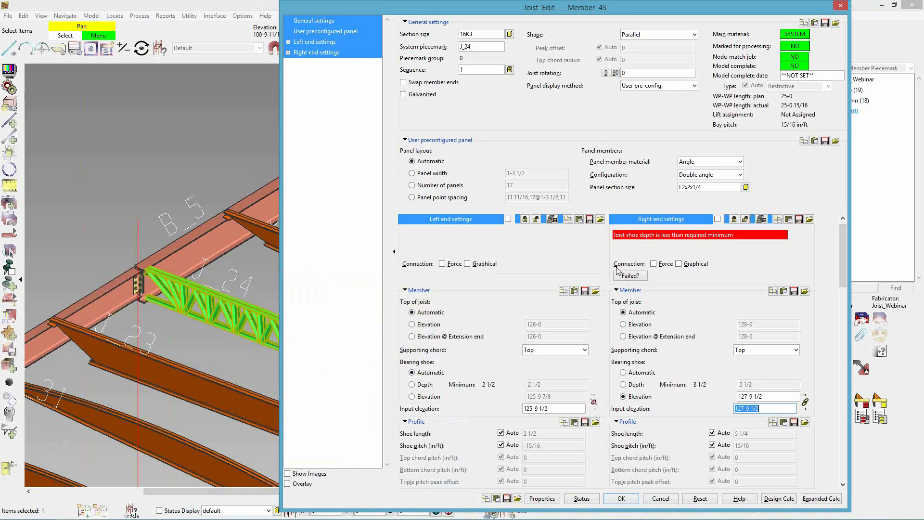
# Back in SDS/2, check joist J_24's member status review and apply the joist settings
pyautogui.click(581, 498)
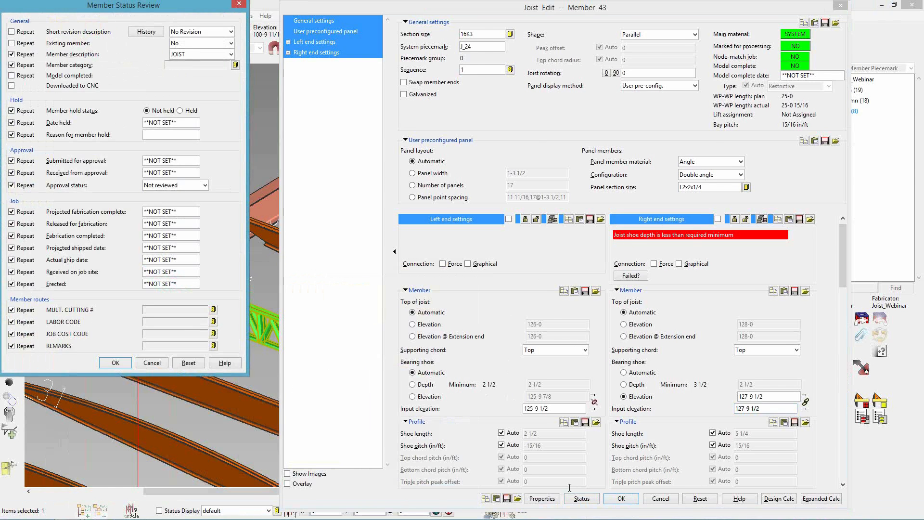
pyautogui.click(108, 365)
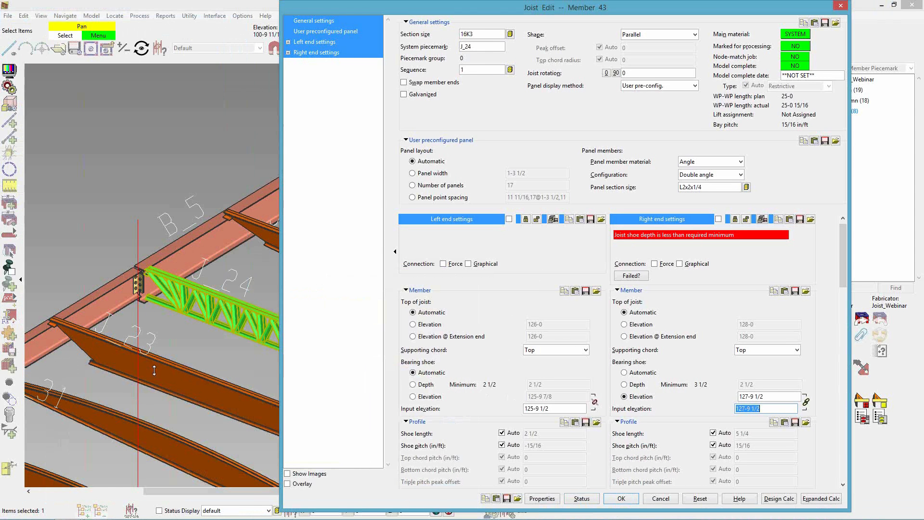
pyautogui.click(621, 499)
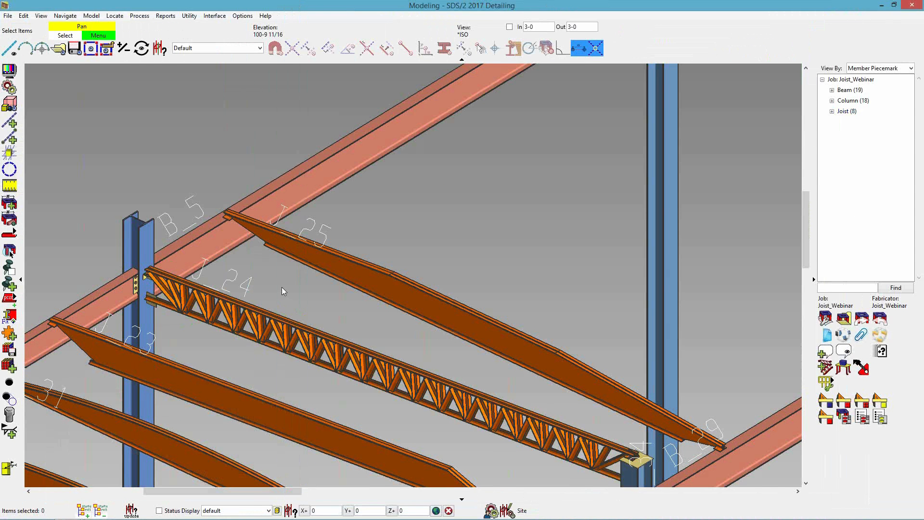
# Open an elevation view at joist J_24's left end bearing and set the view's In depth to 3
pyautogui.scroll(5, 153, 291)
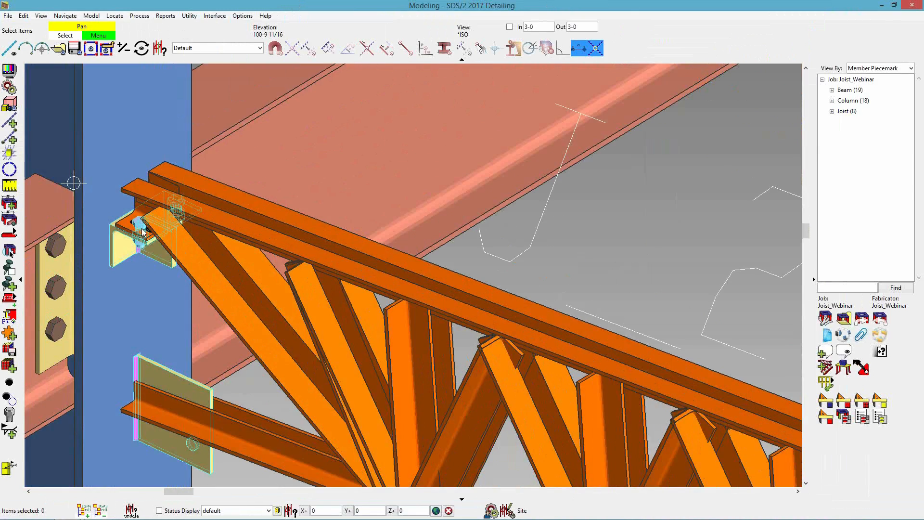
pyautogui.scroll(4, 144, 205)
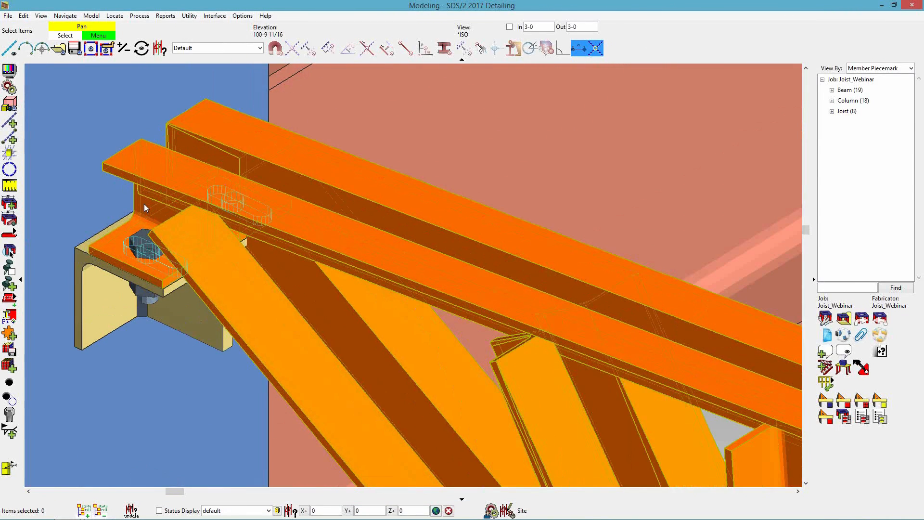
pyautogui.keyDown('ctrl'); pyautogui.doubleClick(144, 204); pyautogui.keyUp('ctrl')
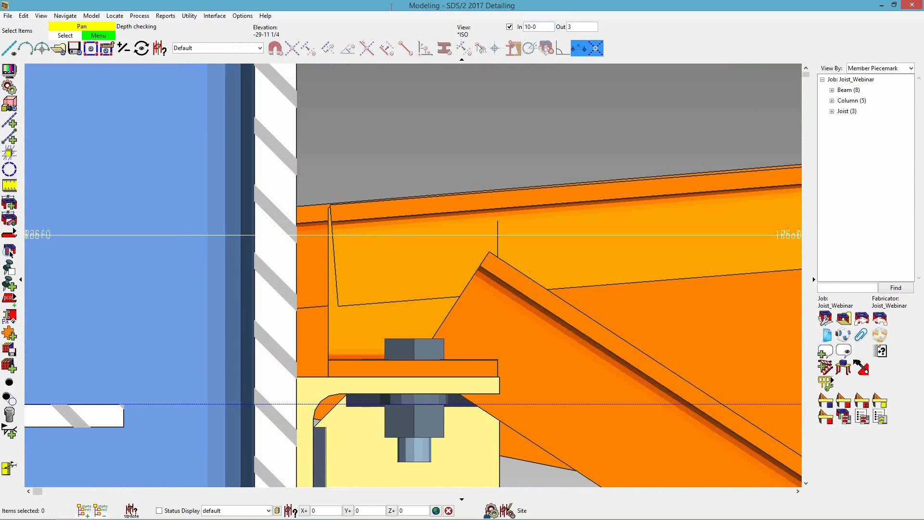
pyautogui.doubleClick(541, 29)
pyautogui.write('3')
pyautogui.press('Tab')
pyautogui.press('Return')
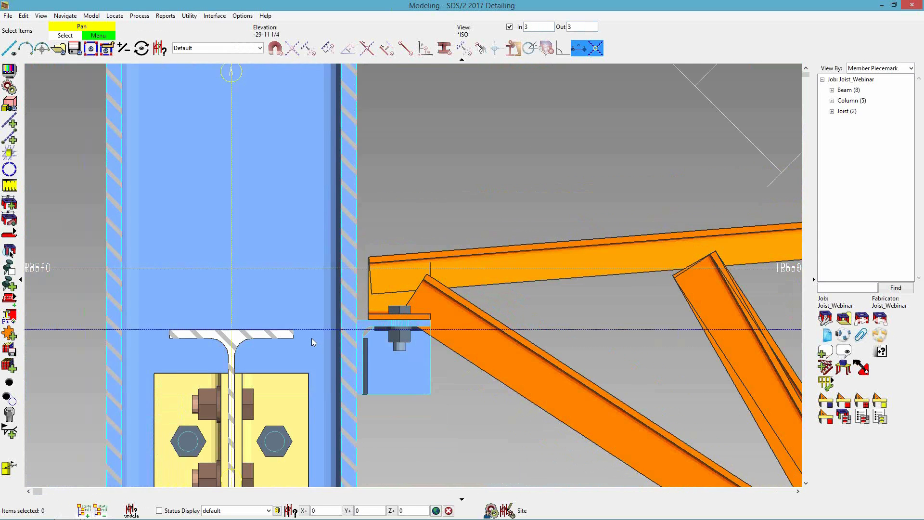
pyautogui.scroll(3, 310, 338)
pyautogui.scroll(-2, 313, 336)
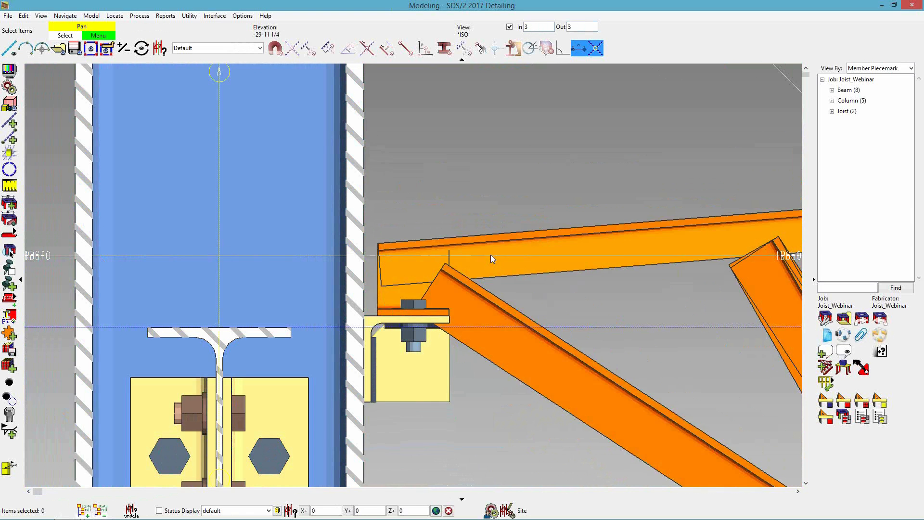
# Open joist J_24's settings from the elevation view and set the left end input elevation to 125-10
pyautogui.doubleClick(490, 255)
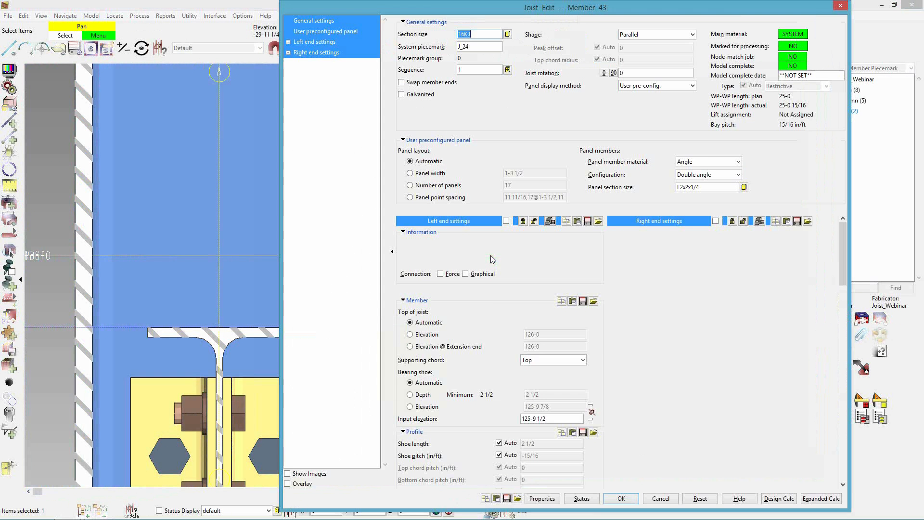
pyautogui.click(553, 419)
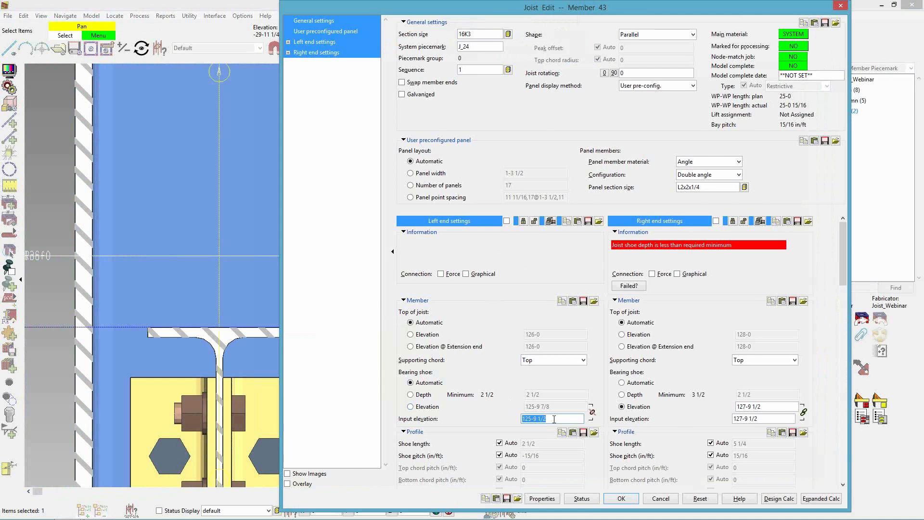
pyautogui.write('125-10')
pyautogui.press('Tab')
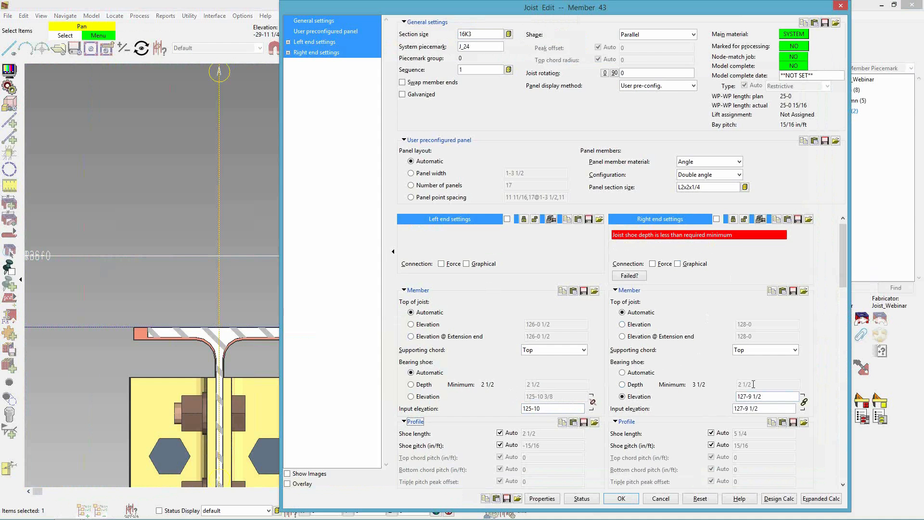
# Define joist J_24's right end bearing shoe by Depth, try 1/2, set it to 3 1/2 and apply the joist changes
pyautogui.click(630, 384)
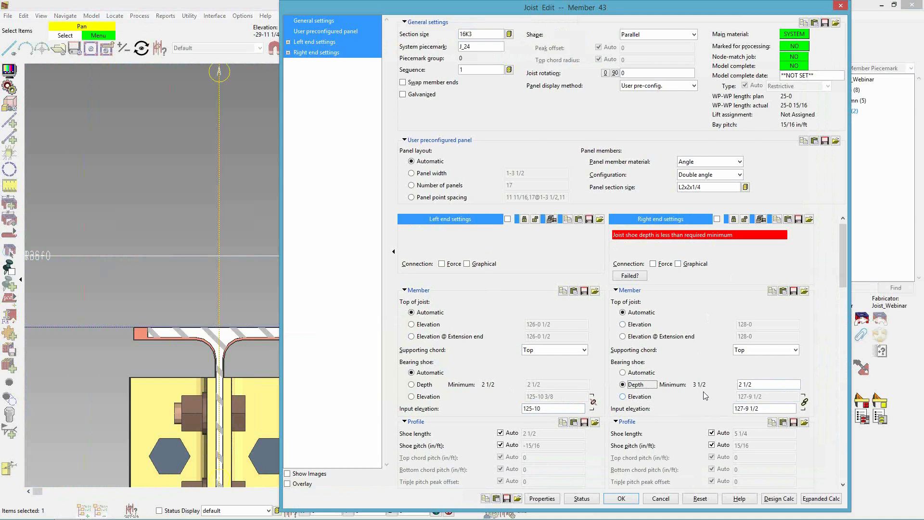
pyautogui.moveTo(756, 385); pyautogui.dragTo(718, 388)
pyautogui.write('.5')
pyautogui.press('Tab')
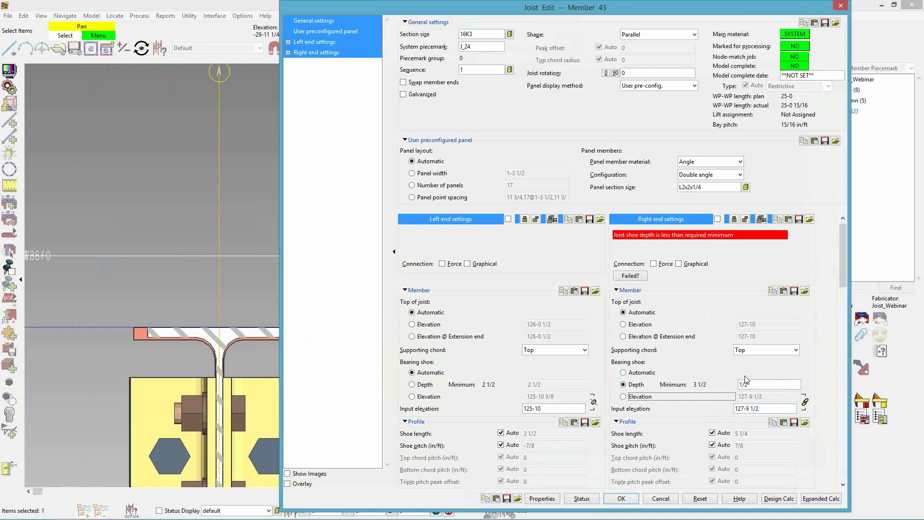
pyautogui.doubleClick(761, 383)
pyautogui.write('3 1/2')
pyautogui.press('Tab')
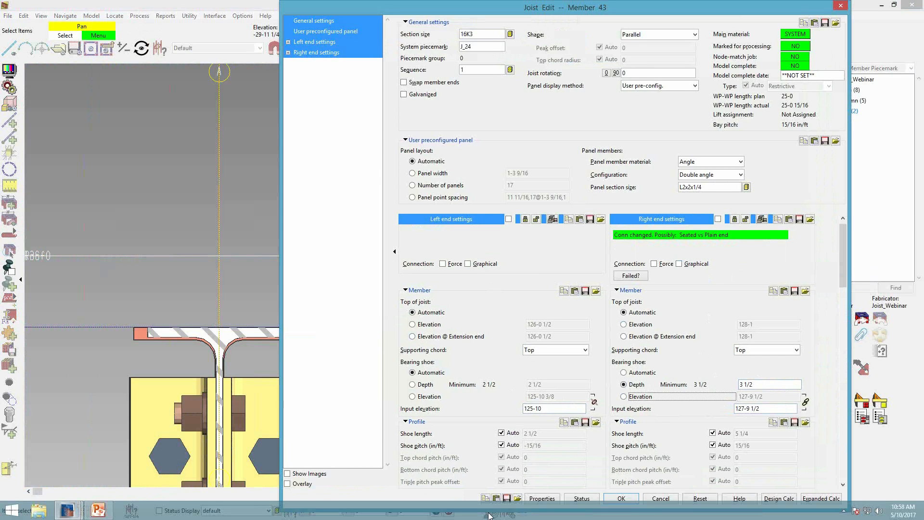
pyautogui.press('Return')
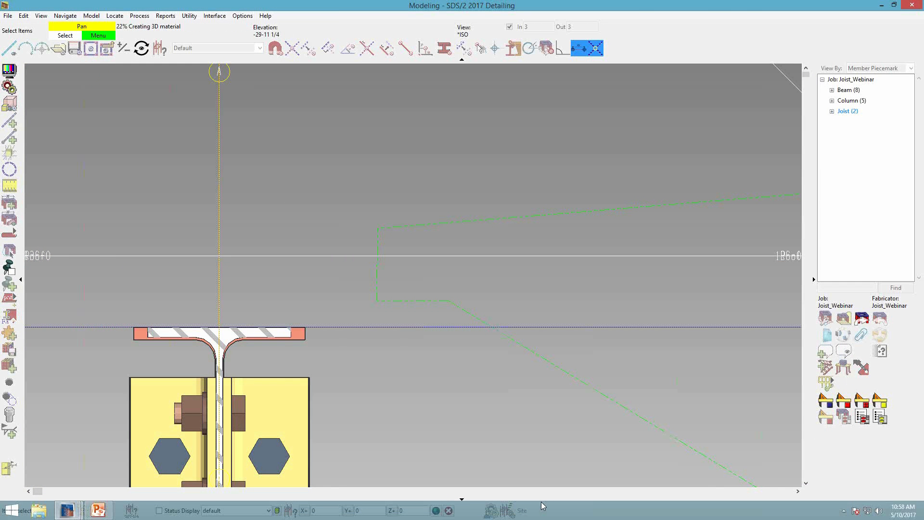
# Examine joist J_24's bearing shoes at its left and right ends in the elevation view and clear the joist selection
pyautogui.scroll(-1, 414, 173)
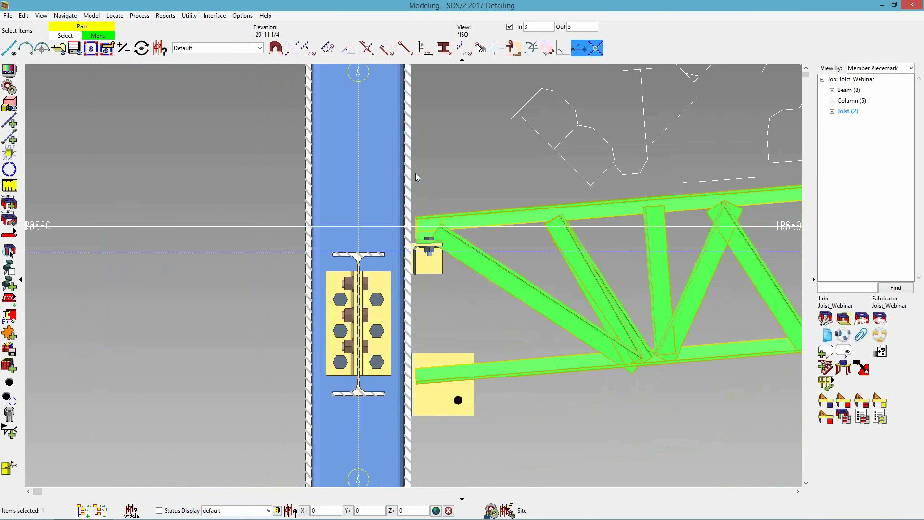
pyautogui.moveTo(639, 230); pyautogui.dragTo(256, 307, button='middle')
pyautogui.moveTo(623, 313); pyautogui.dragTo(256, 307, button='middle')
pyautogui.scroll(-4, 589, 301)
pyautogui.scroll(-3, 431, 306)
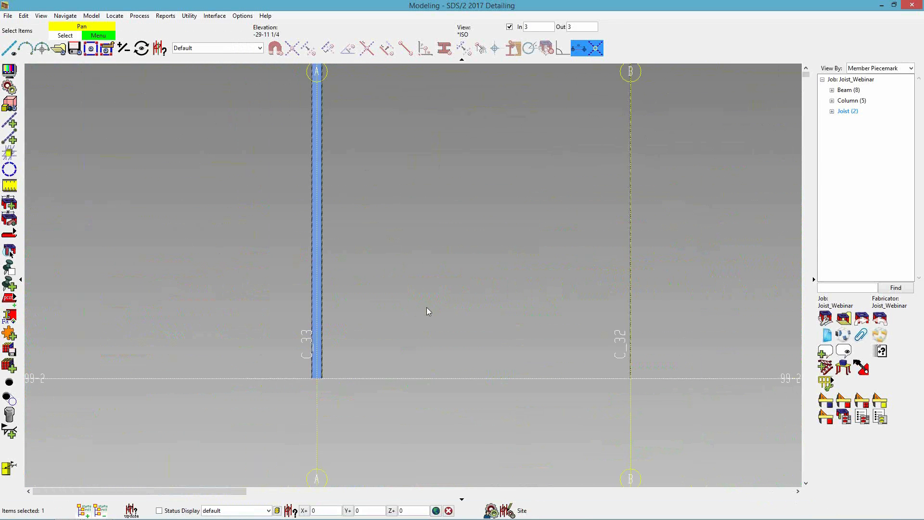
pyautogui.scroll(5, 500, 209)
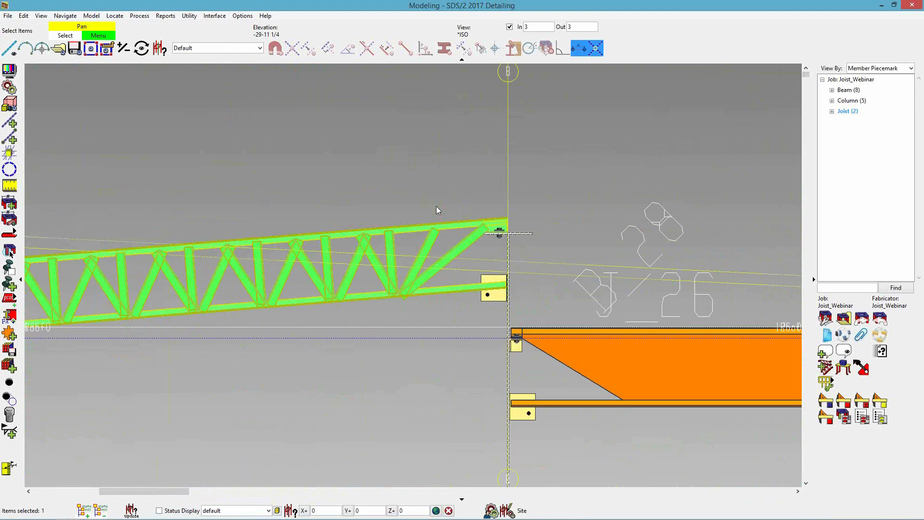
pyautogui.scroll(2, 528, 259)
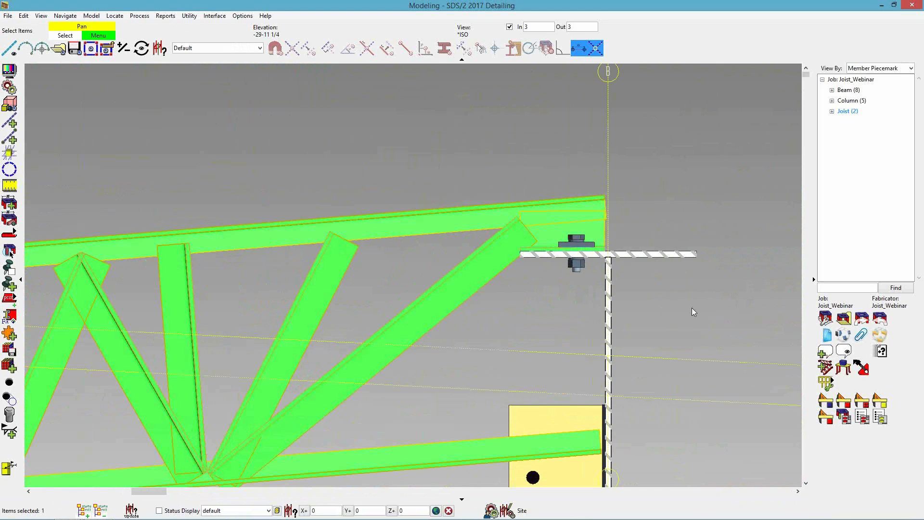
pyautogui.click(670, 316)
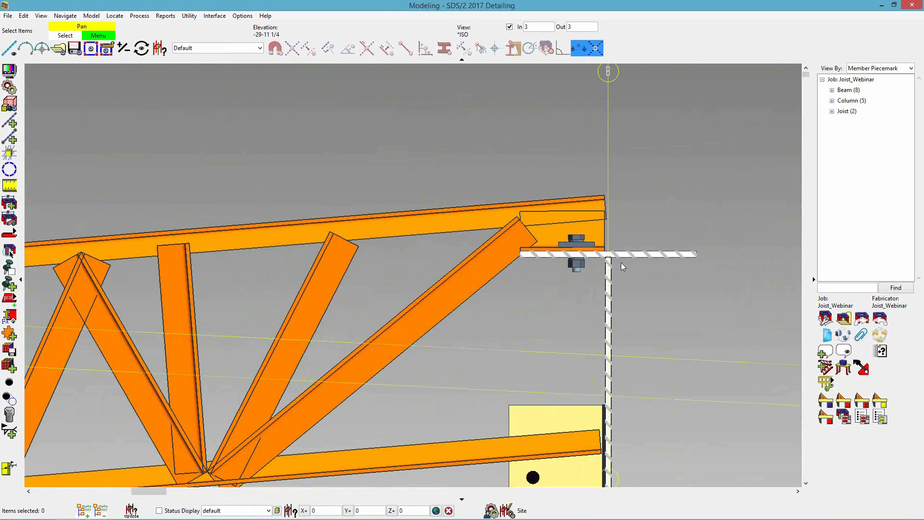
# Review joist J_24's left and right end bearing shoe and input elevation settings, and close them without saving changes
pyautogui.click(487, 214)
pyautogui.doubleClick(489, 212)
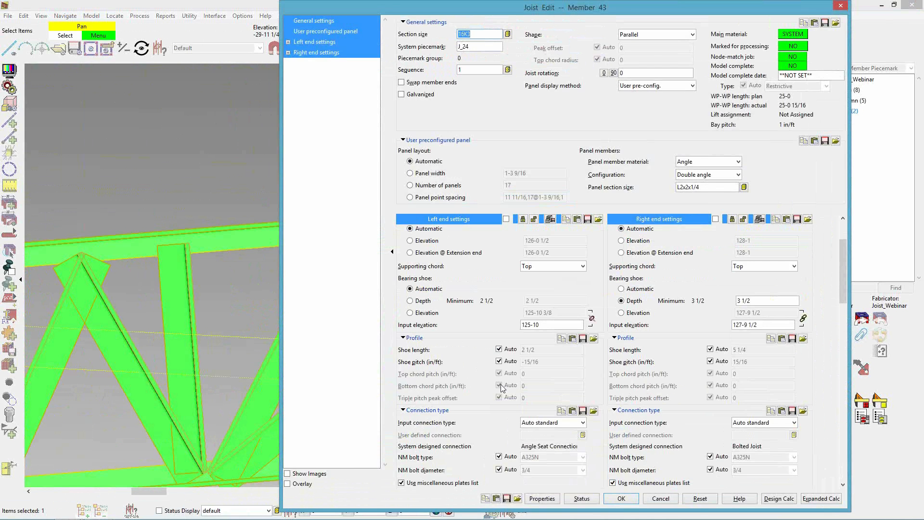
pyautogui.click(659, 499)
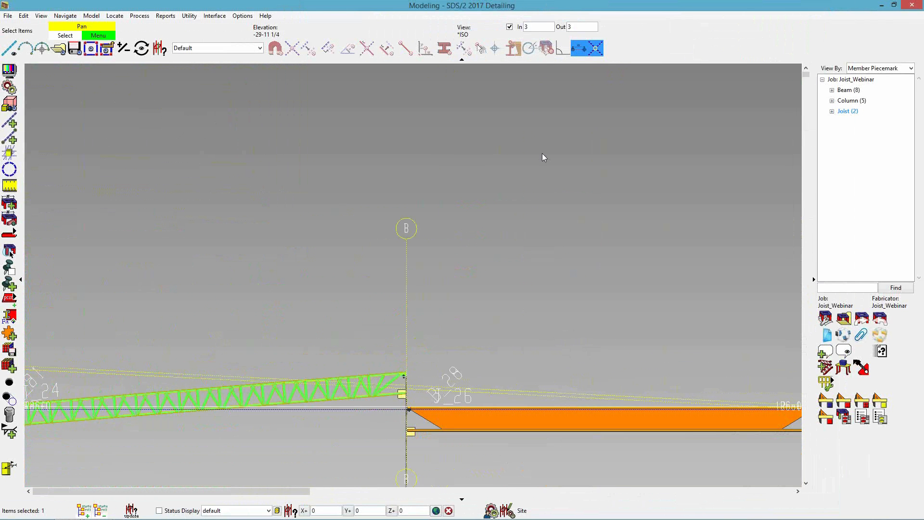
# Turn off the elevation view's In and Out depth limits to show the members beyond them
pyautogui.click(510, 27)
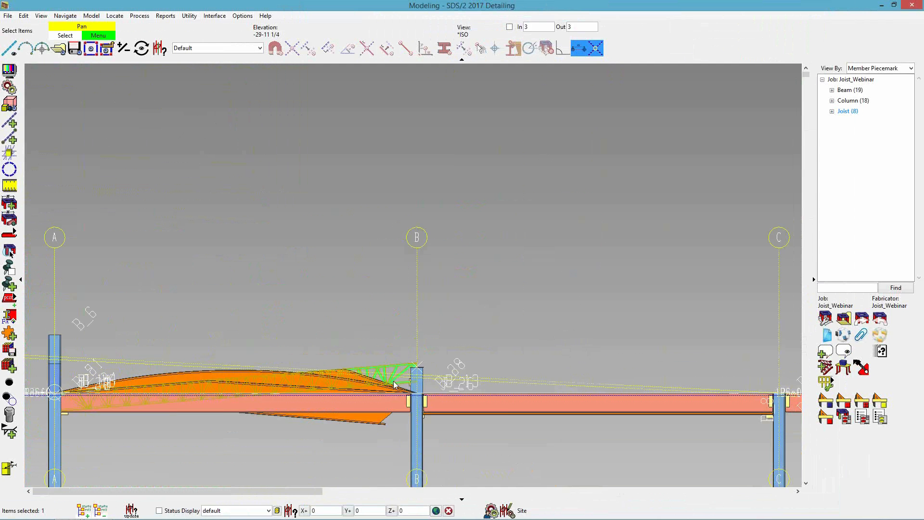
# Examine scissor joist J_23's edit settings, including its end profile pitches and connection types, and leave them unsaved
pyautogui.moveTo(366, 394); pyautogui.dragTo(380, 361, button='middle')
pyautogui.doubleClick(495, 289)
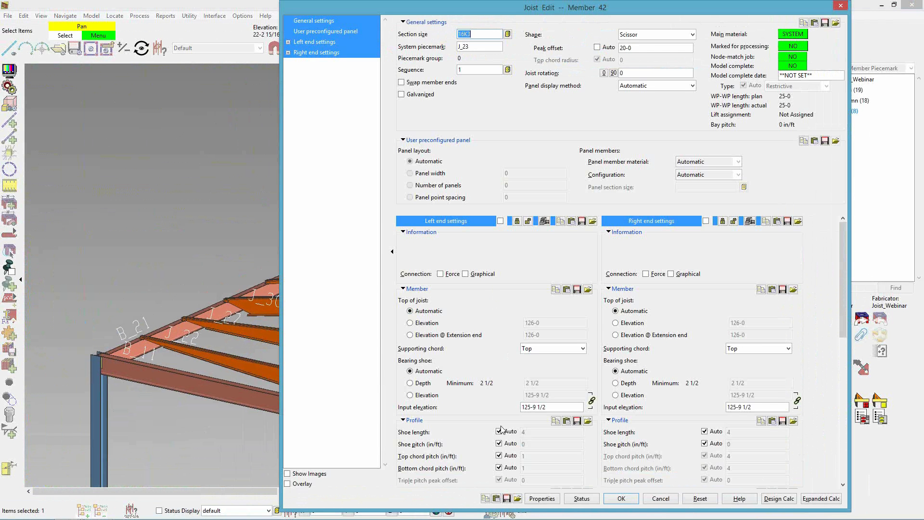
pyautogui.scroll(-3, 501, 430)
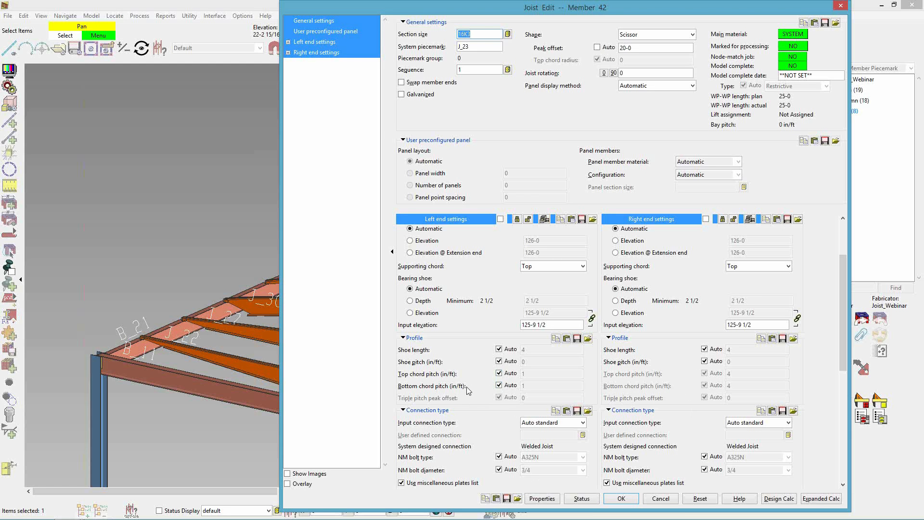
pyautogui.scroll(-3, 468, 391)
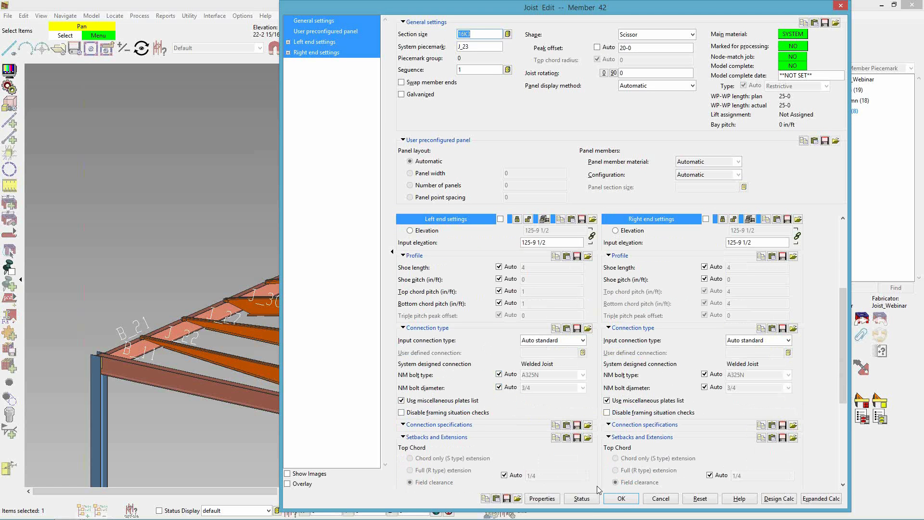
pyautogui.click(660, 498)
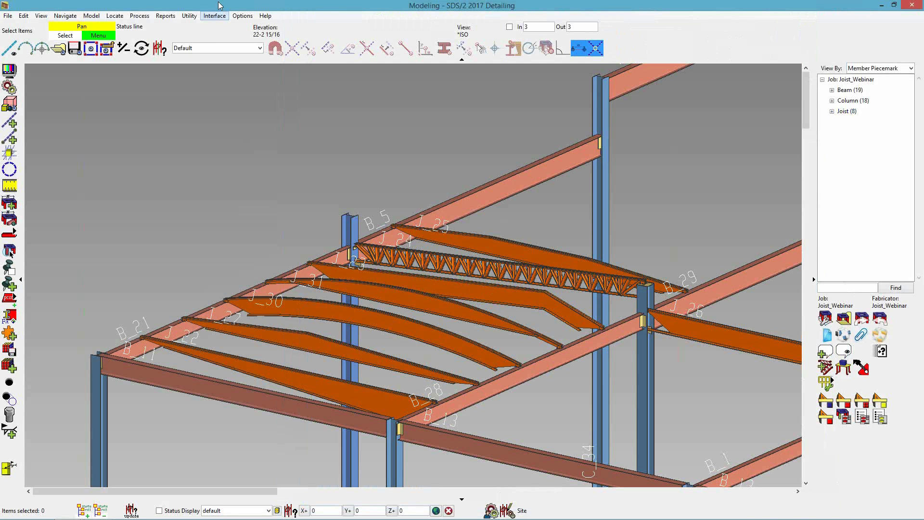
# Examine the job's auto standard connection options for joists framing to wide-flange beams, including input connection type and top chord-to-support
pyautogui.click(247, 18)
pyautogui.moveTo(258, 35)
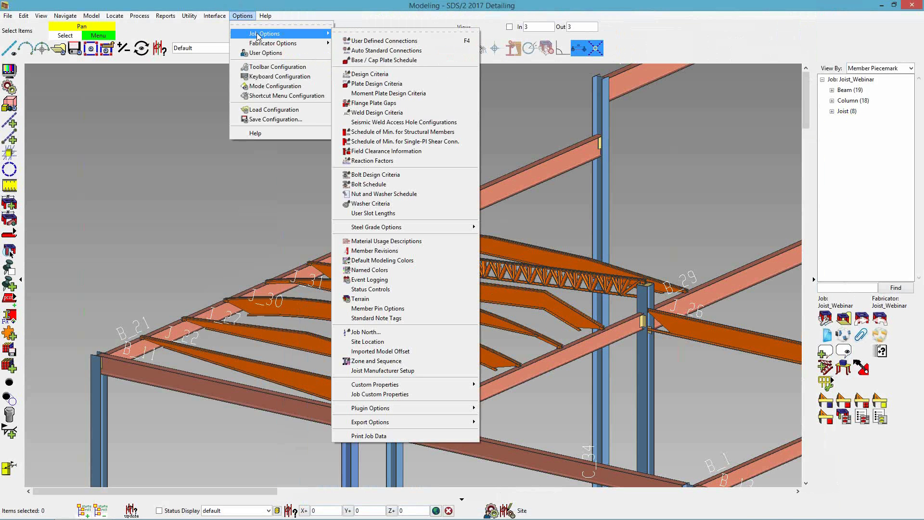
pyautogui.click(380, 51)
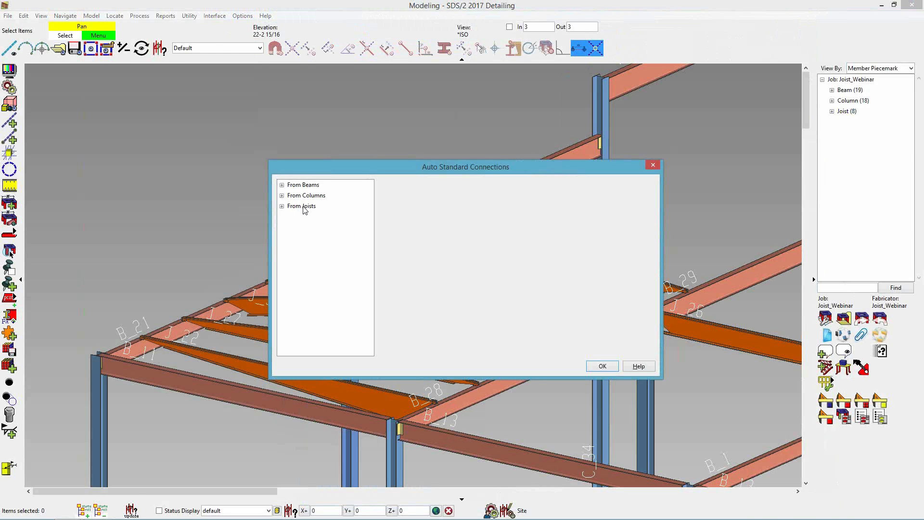
pyautogui.click(304, 208)
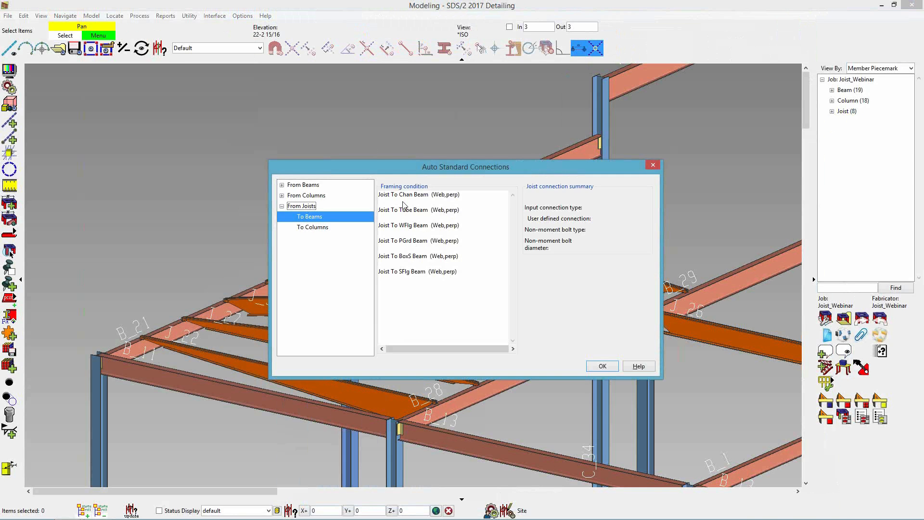
pyautogui.doubleClick(405, 226)
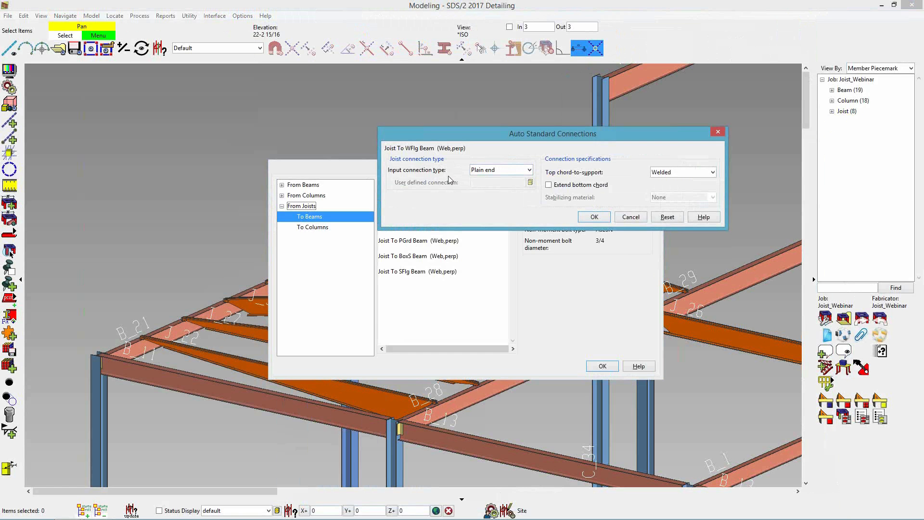
pyautogui.click(518, 173)
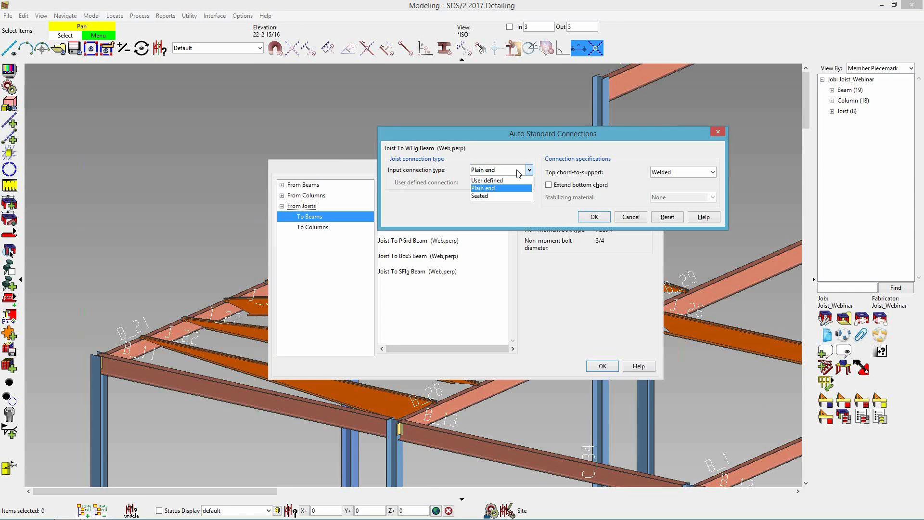
pyautogui.click(518, 171)
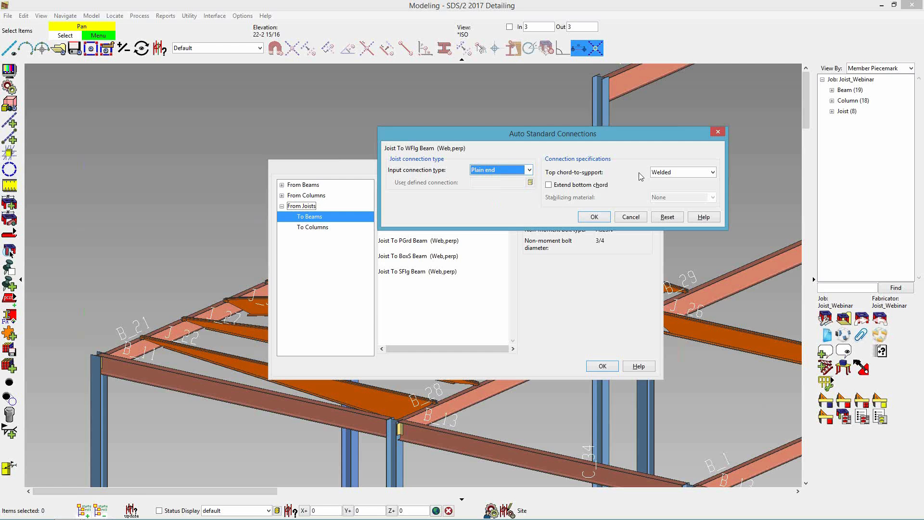
pyautogui.click(693, 173)
pyautogui.click(692, 173)
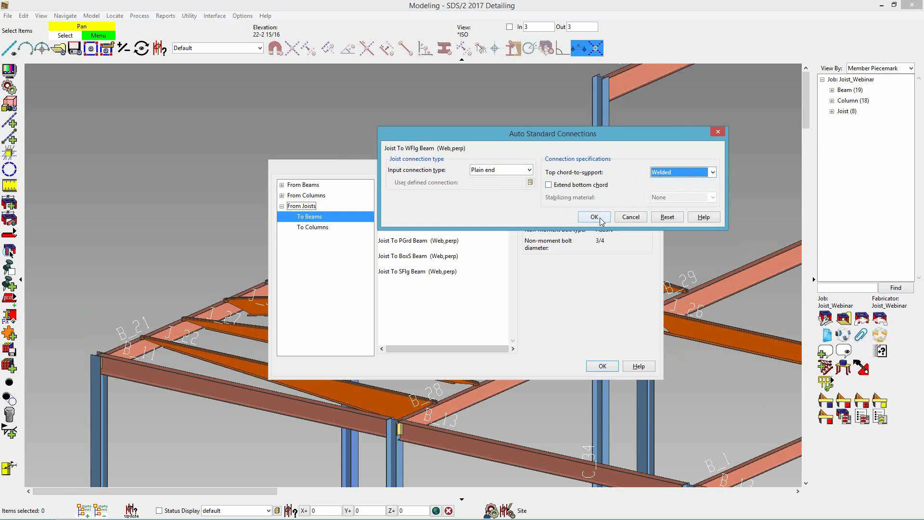
pyautogui.click(628, 217)
# Examine the auto standard connection settings for Joist To WFlg Col (Flg,perp) and close the connection setup
pyautogui.click(314, 228)
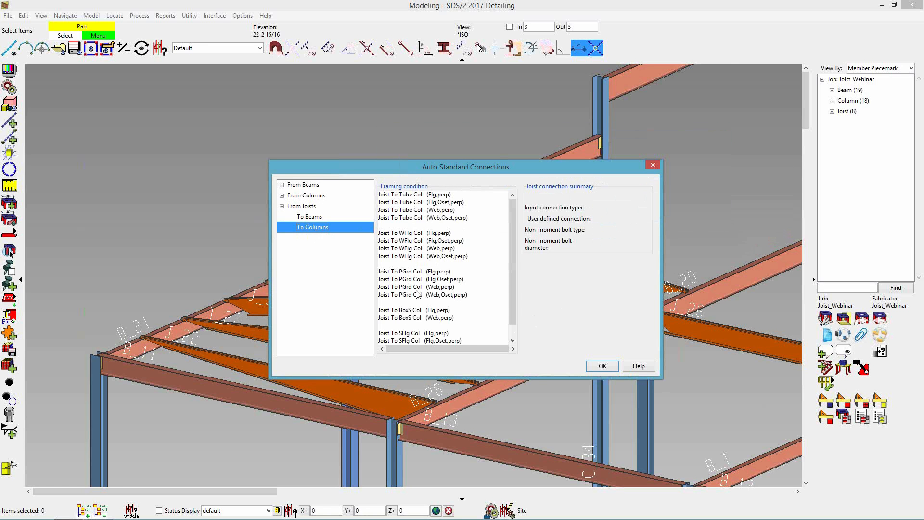
pyautogui.doubleClick(405, 233)
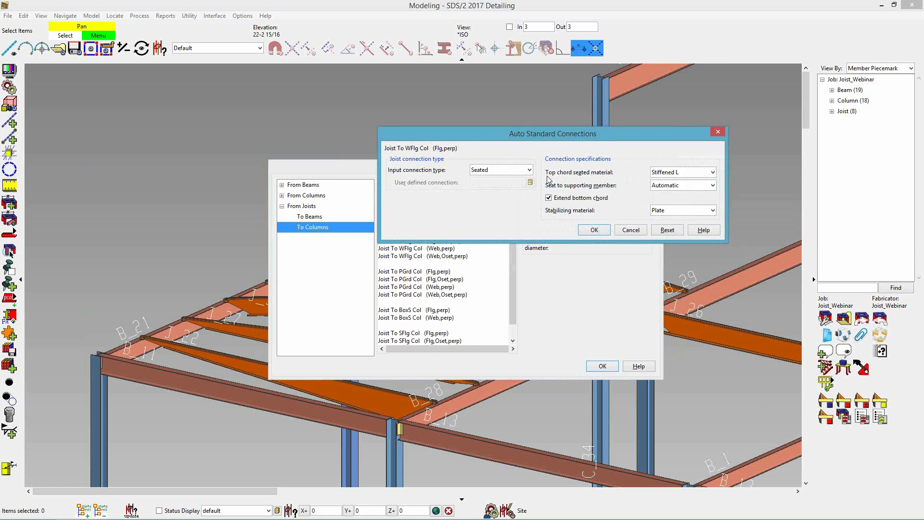
pyautogui.click(594, 230)
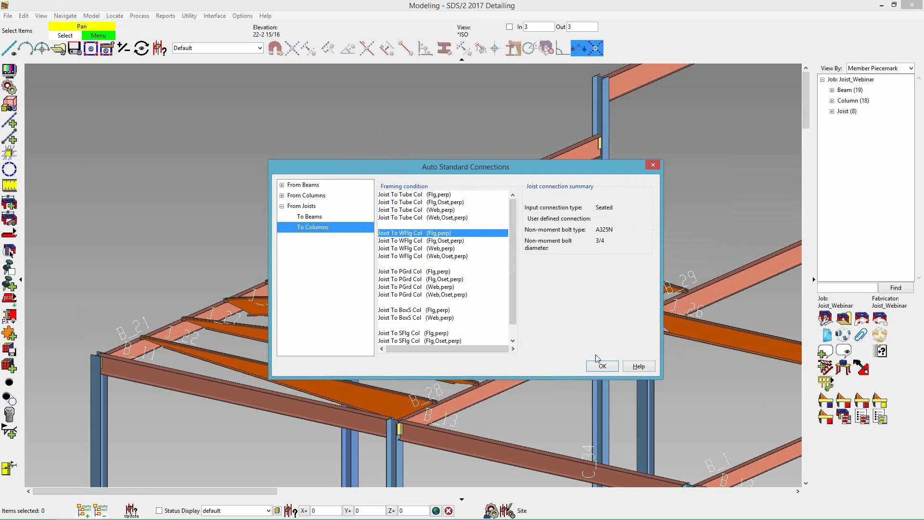
pyautogui.click(602, 366)
# Set the top end input connection type of column C_32, at the end of the open-web joist, to Plain end
pyautogui.scroll(4, 647, 274)
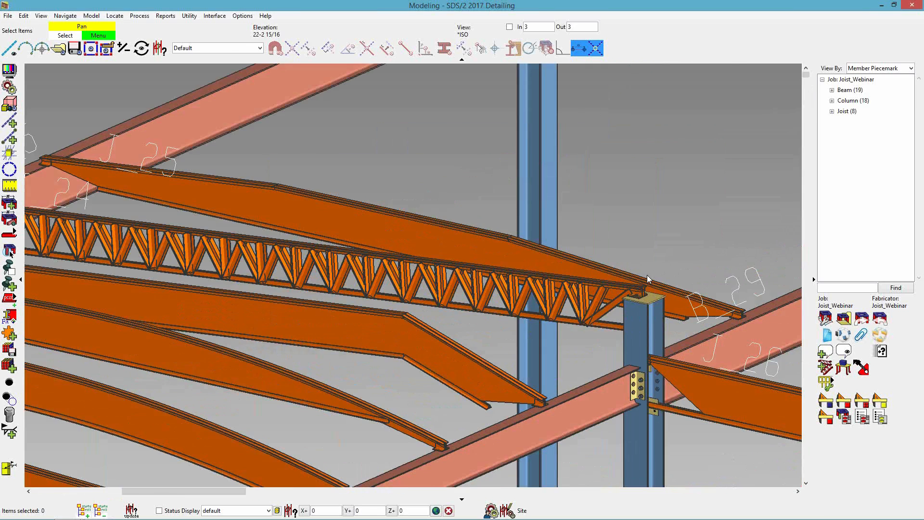
pyautogui.scroll(2, 649, 303)
pyautogui.scroll(2, 645, 312)
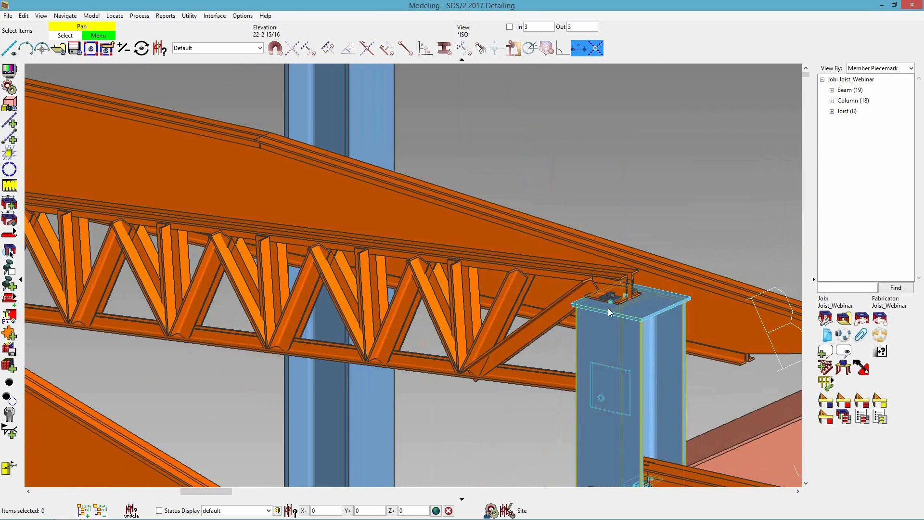
pyautogui.keyDown('shift'); pyautogui.moveTo(586, 345); pyautogui.dragTo(719, 349, button='middle'); pyautogui.keyUp('shift')
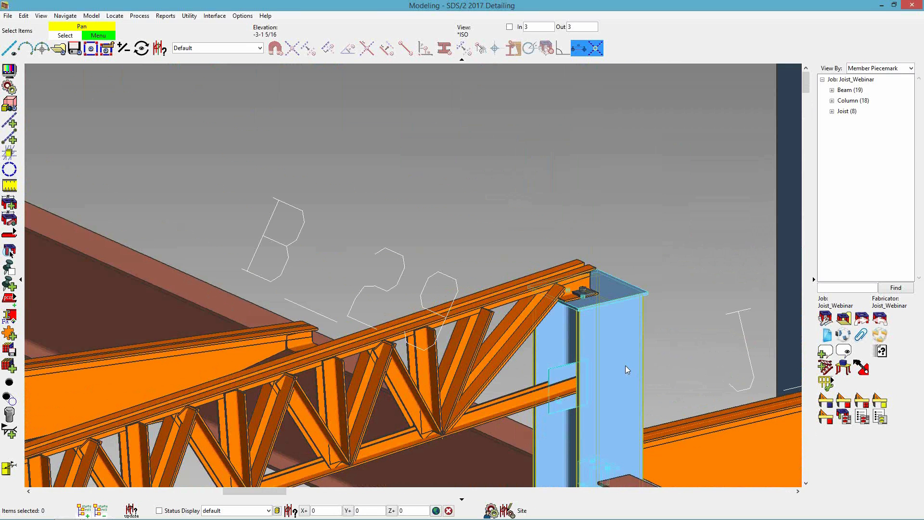
pyautogui.doubleClick(623, 368)
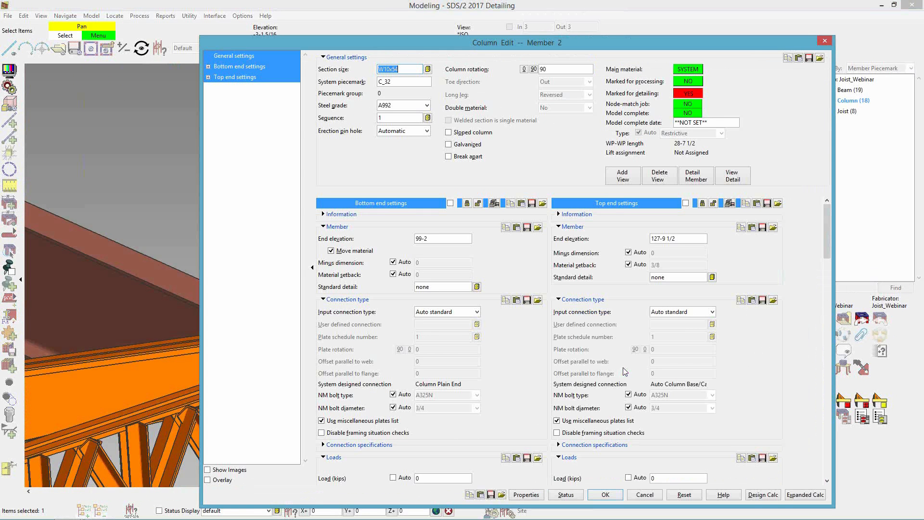
pyautogui.click(708, 313)
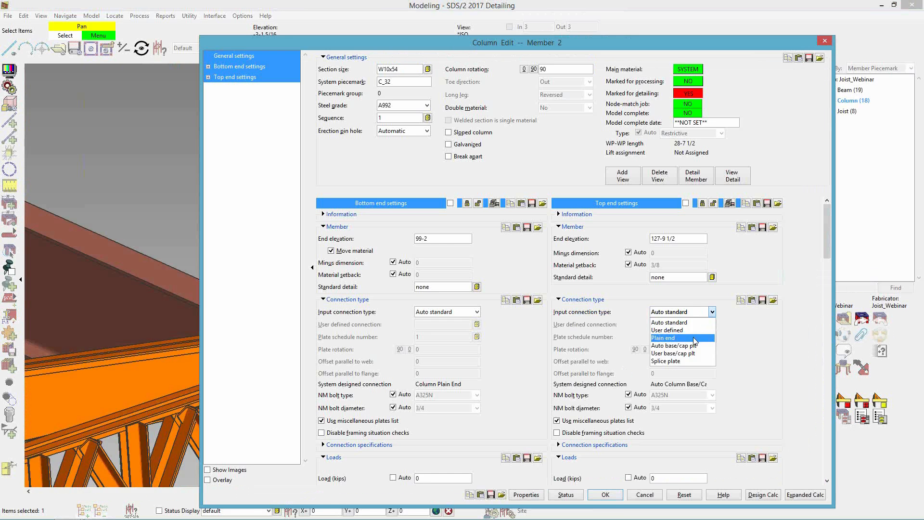
pyautogui.click(695, 338)
pyautogui.click(593, 495)
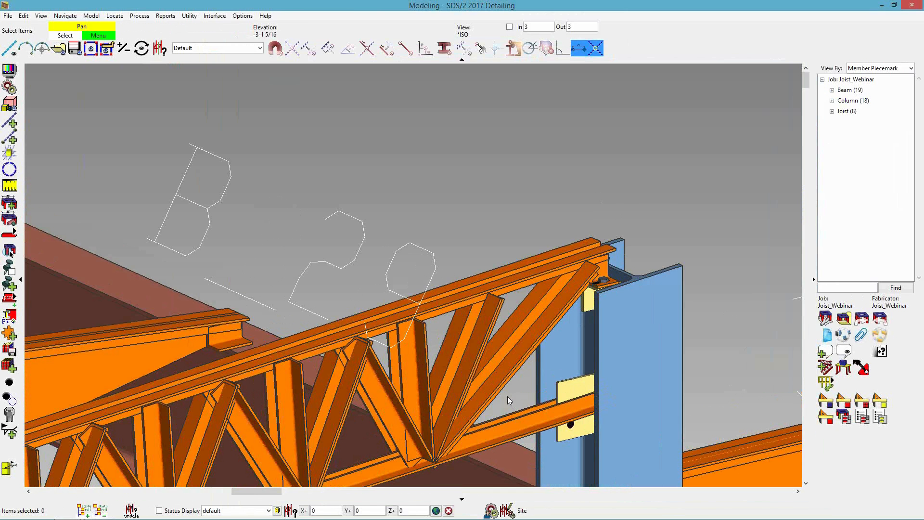
# Examine the default bolt diameter and type for the K, SLH, LH and other joist series in the job's Bolt Design Criteria
pyautogui.click(243, 16)
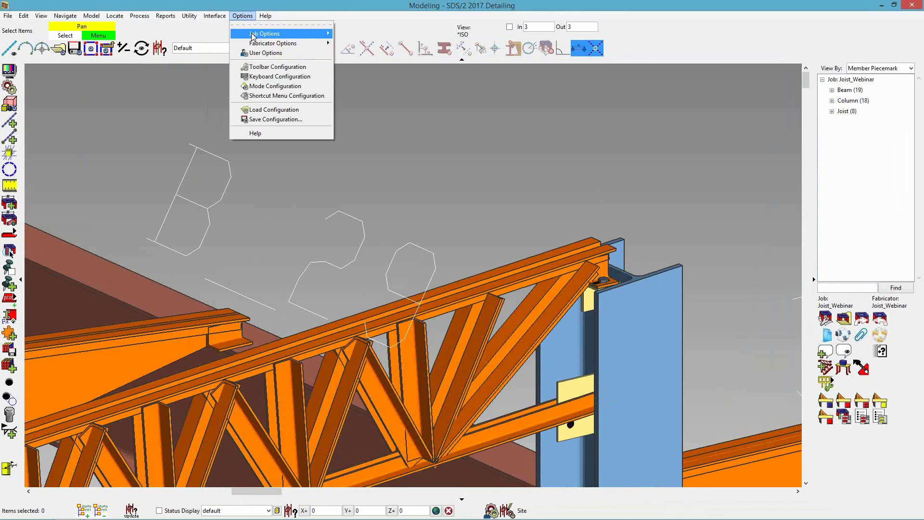
pyautogui.moveTo(270, 33)
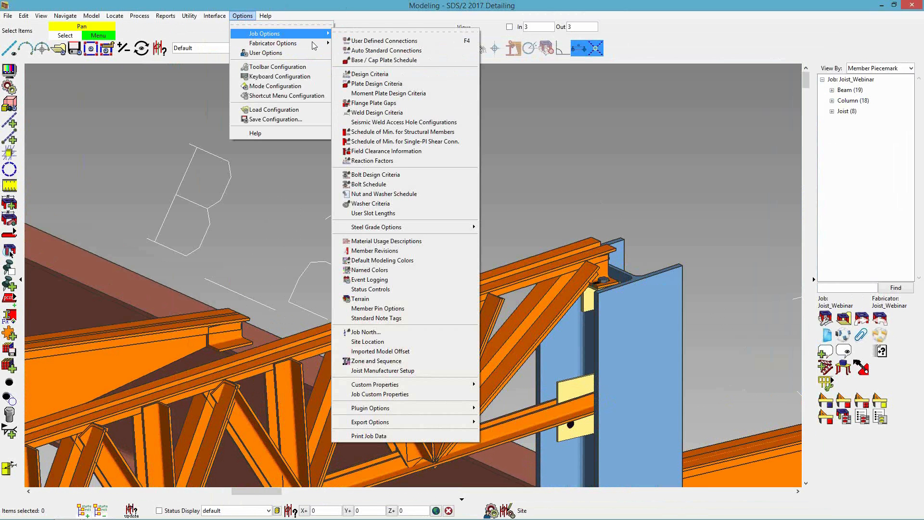
pyautogui.click(407, 175)
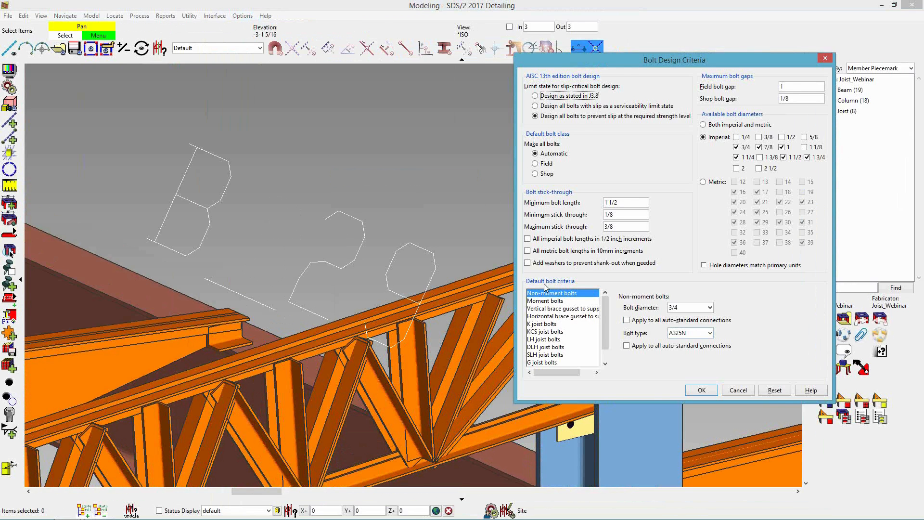
pyautogui.click(543, 324)
pyautogui.click(544, 339)
pyautogui.click(544, 355)
pyautogui.scroll(-1, 543, 356)
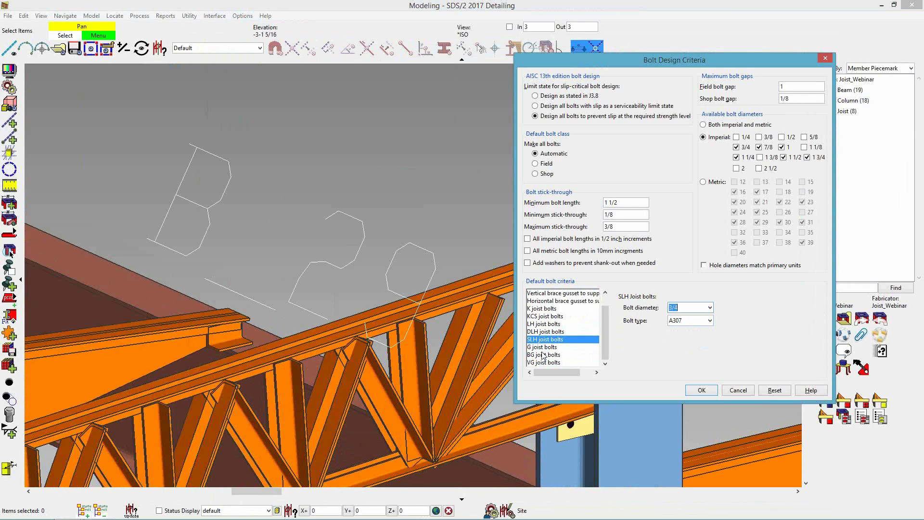
pyautogui.click(541, 325)
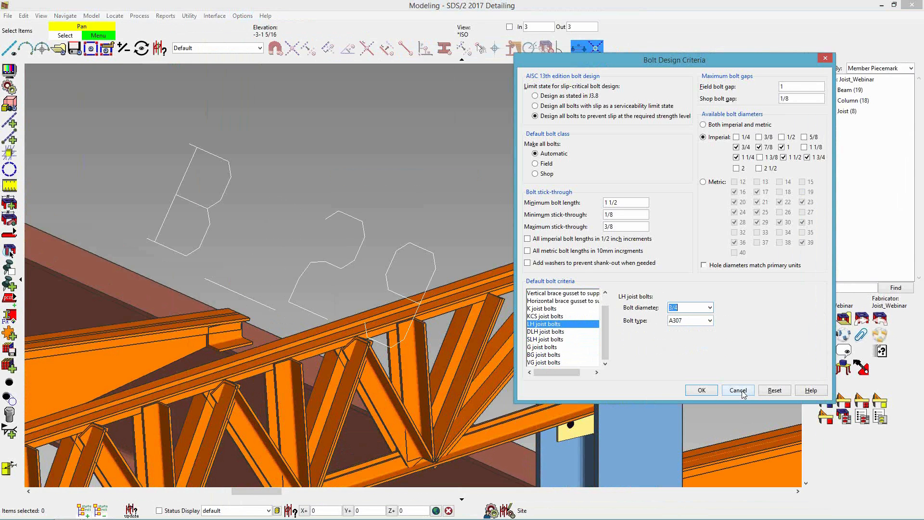
pyautogui.click(705, 392)
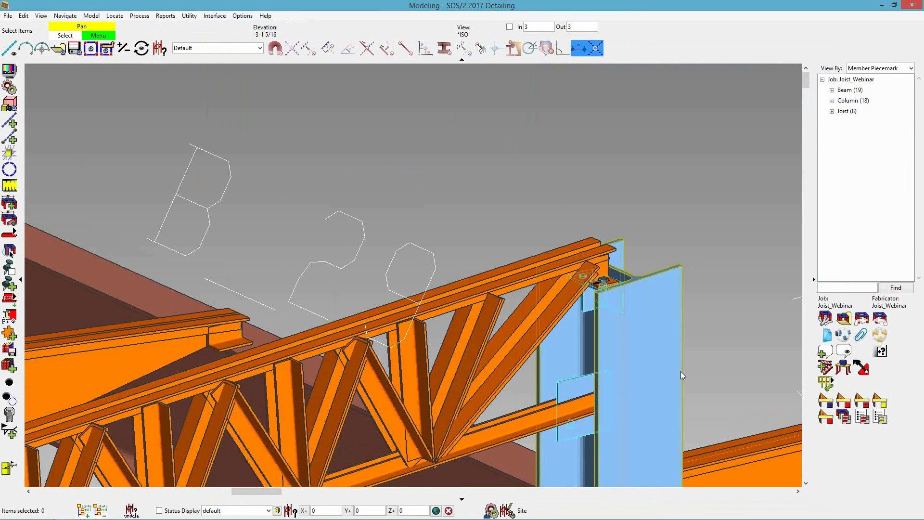
# Return to the isometric view of the whole frame and open the 126-0 erection view
pyautogui.scroll(-1, 386, 129)
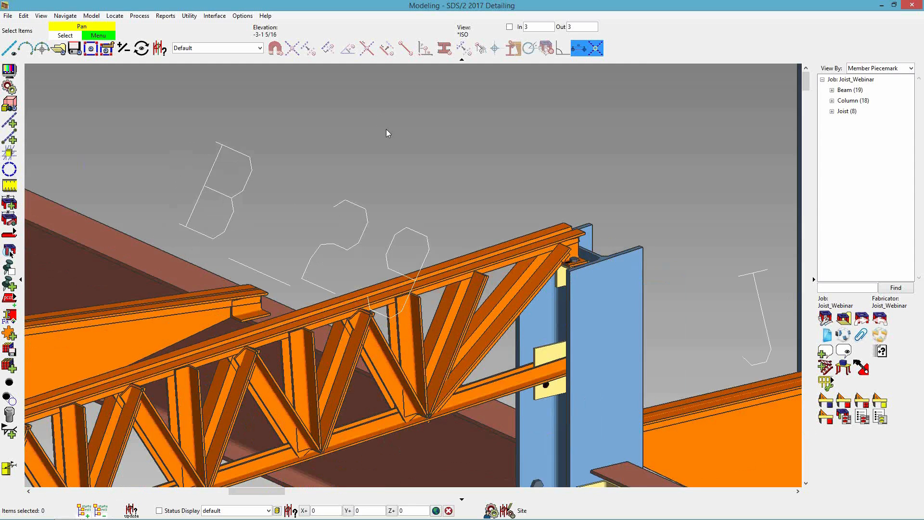
pyautogui.scroll(-1, 386, 129)
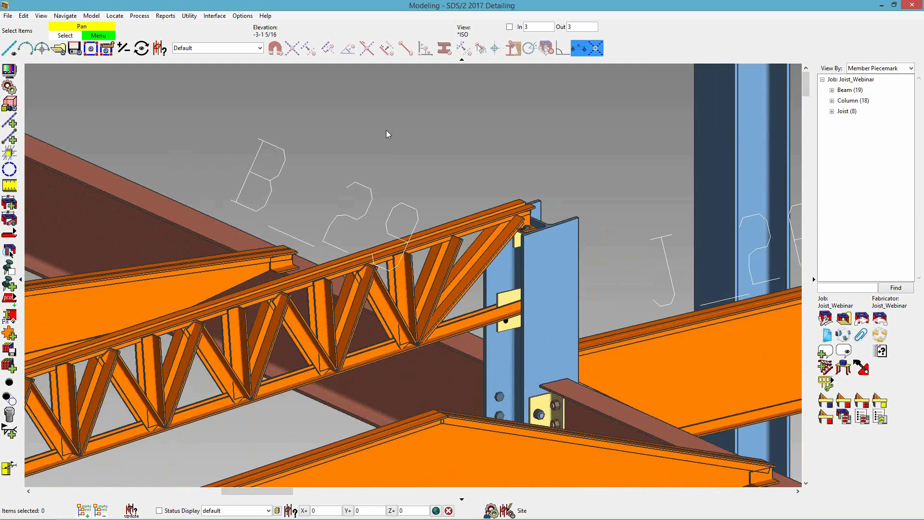
pyautogui.scroll(-2, 378, 132)
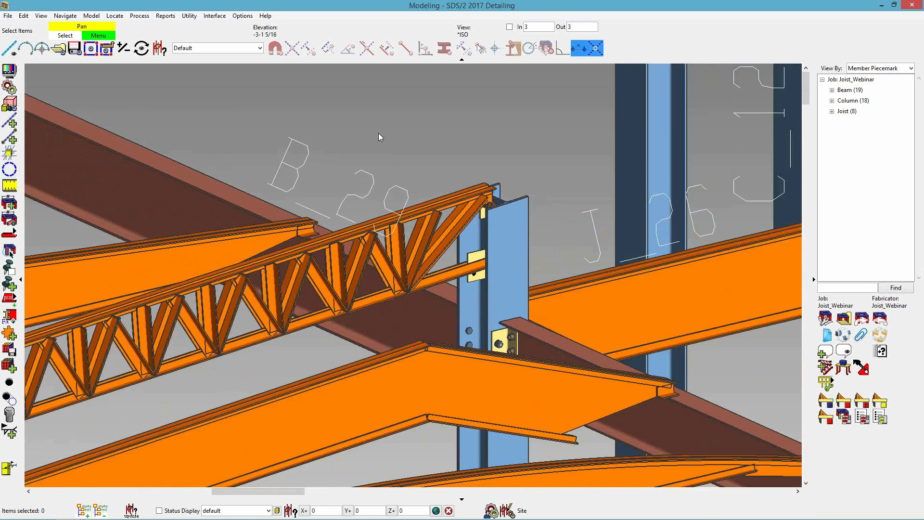
pyautogui.hotkey('ctrl', 'i')
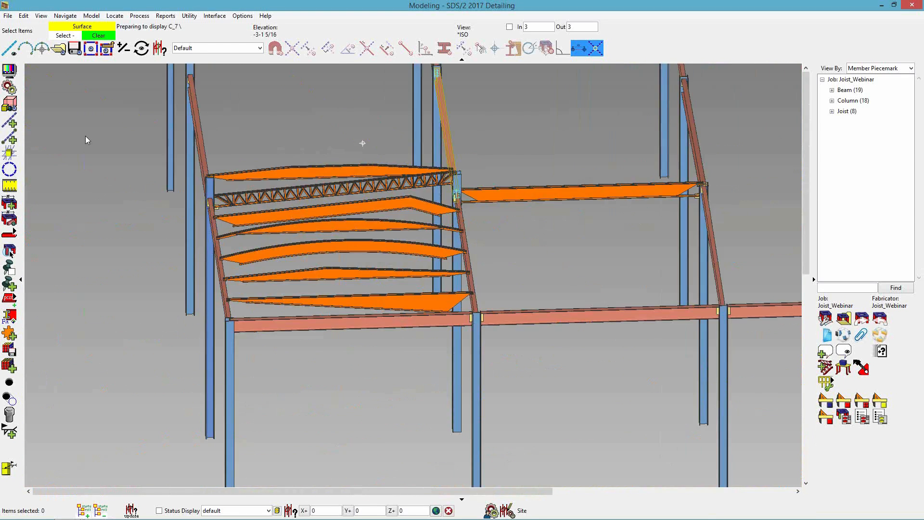
pyautogui.click(59, 47)
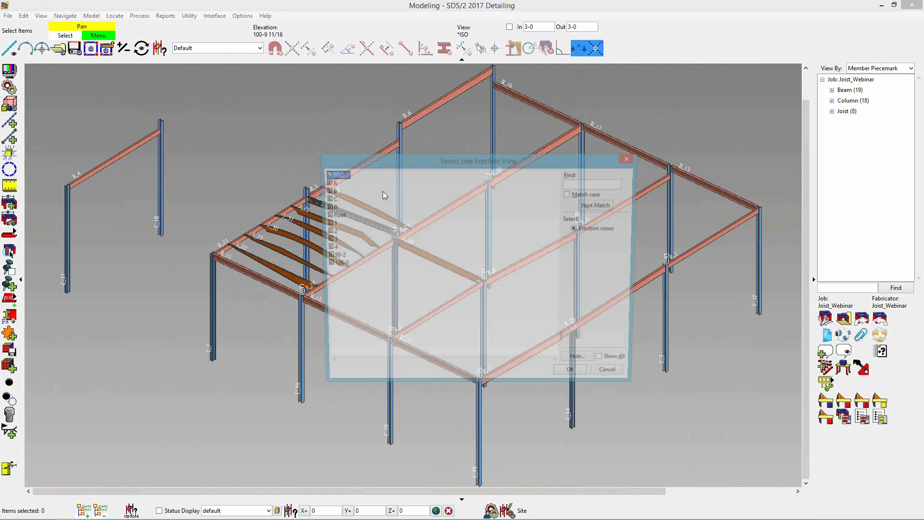
pyautogui.doubleClick(334, 264)
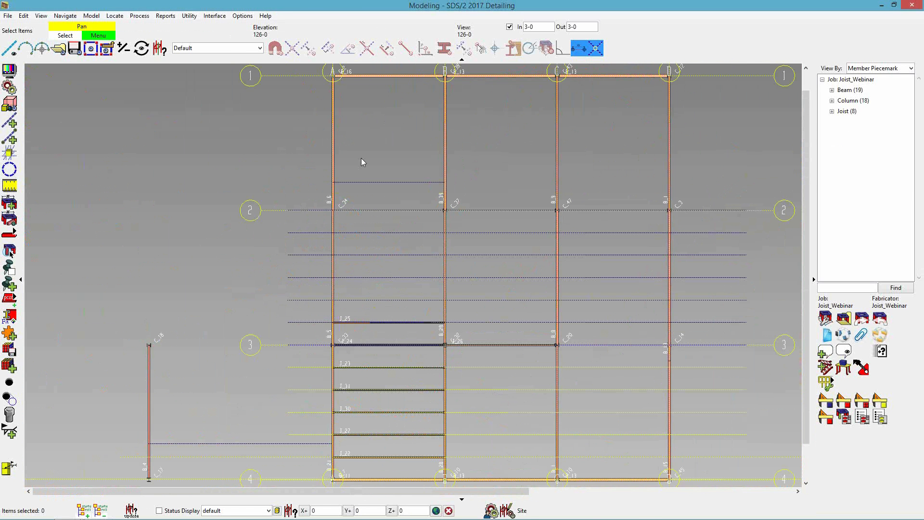
# Place a new joist from beam B_6 to beam B_39 along the short construction line between grids 1 and 2
pyautogui.scroll(2, 363, 160)
pyautogui.click(10, 234)
pyautogui.click(41, 248)
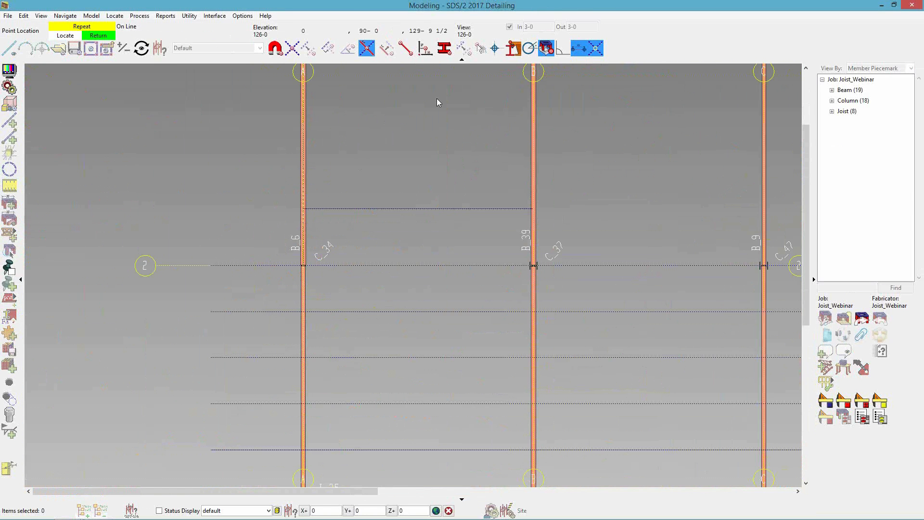
pyautogui.click(331, 215)
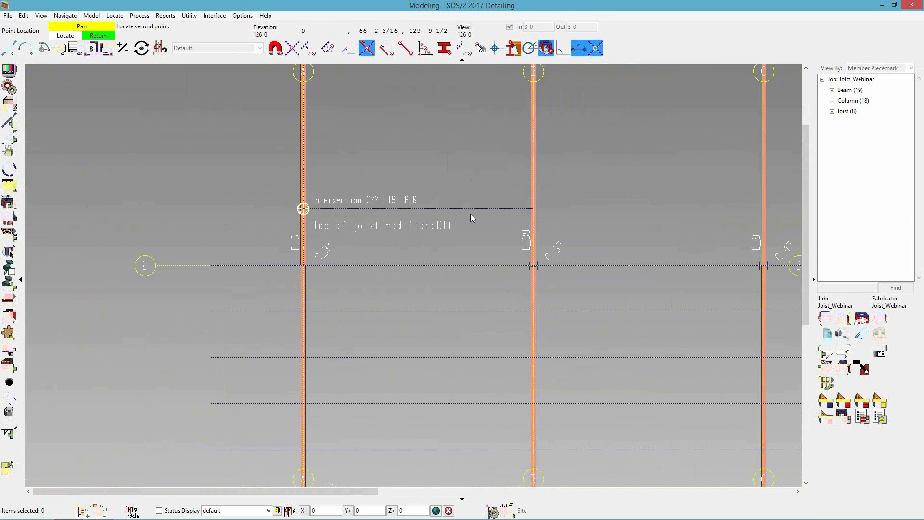
pyautogui.click(538, 216)
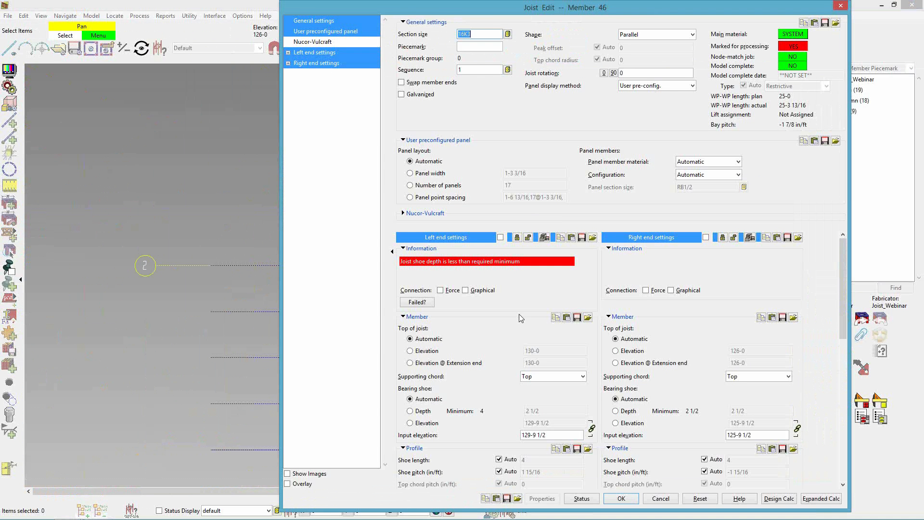
# Give the new joist's left end a chord only (S type) top chord extension of 2-0, overriding the automatic value
pyautogui.scroll(-3, 486, 326)
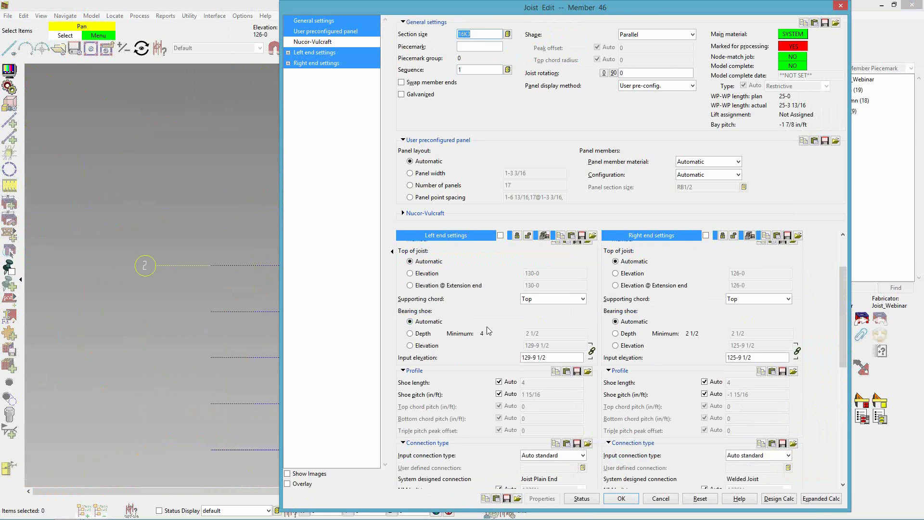
pyautogui.scroll(-9, 487, 326)
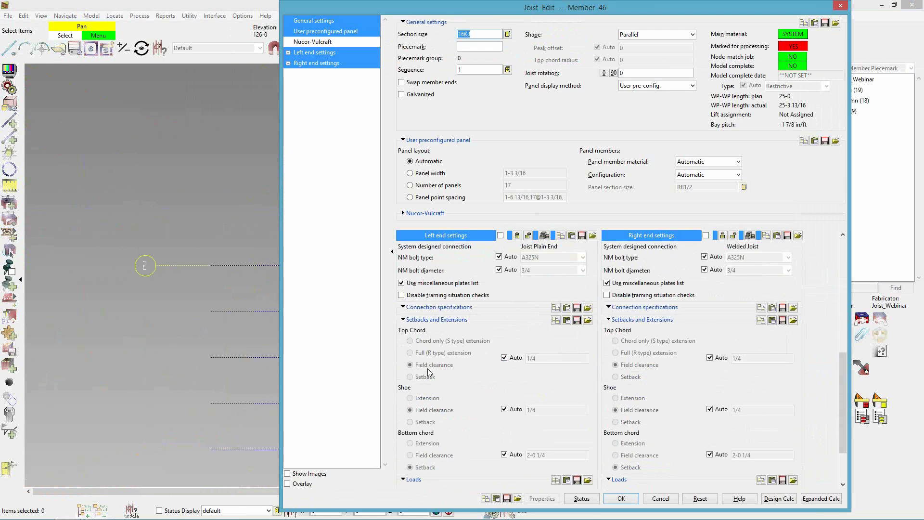
pyautogui.click(503, 358)
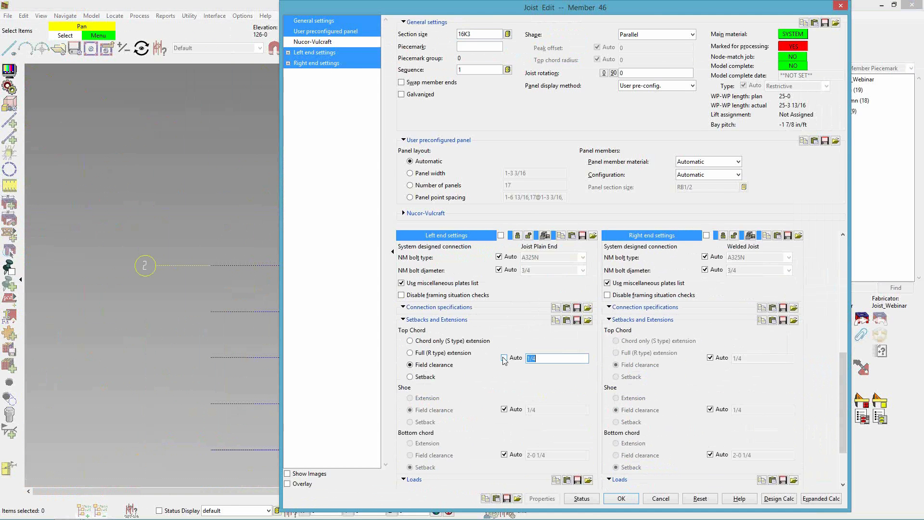
pyautogui.click(414, 341)
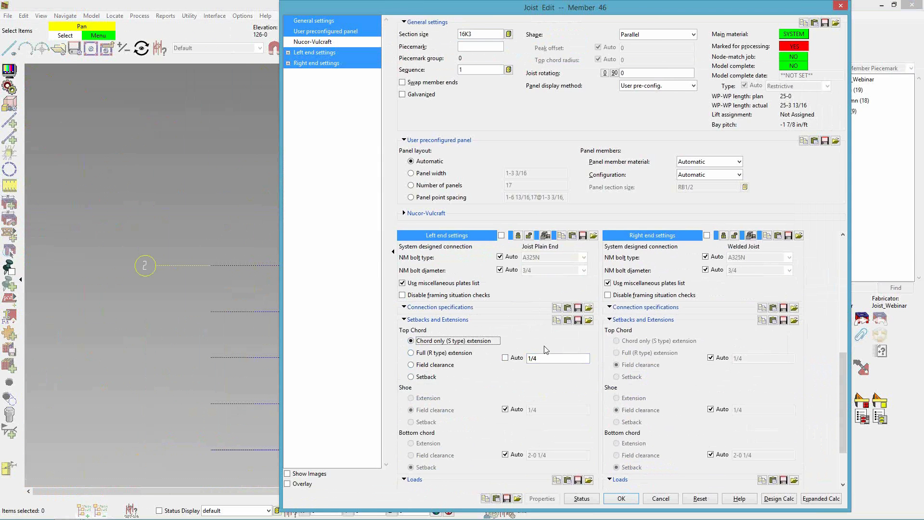
pyautogui.click(549, 361)
pyautogui.write('2-0')
# Set the left end's top of joist elevation at the extension end to 130-7 3/8 and accept the joist settings
pyautogui.scroll(2, 516, 362)
pyautogui.scroll(3, 516, 362)
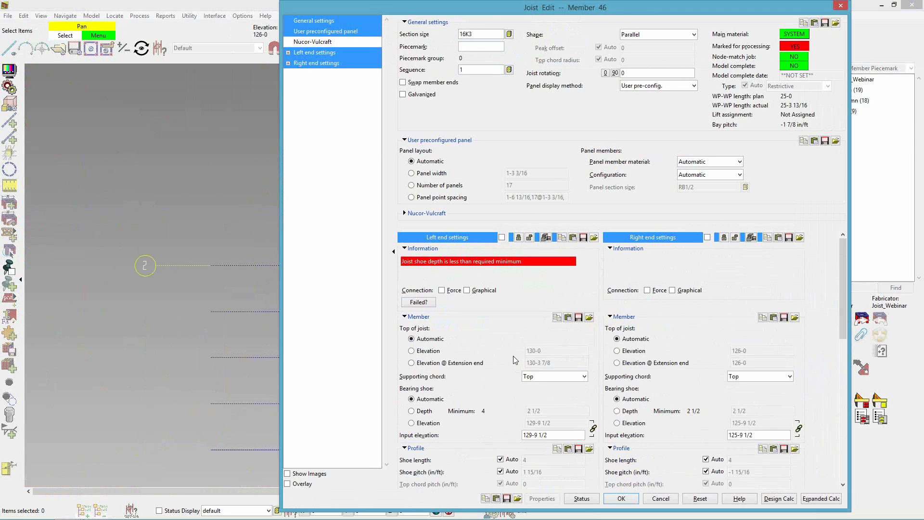
pyautogui.click(414, 364)
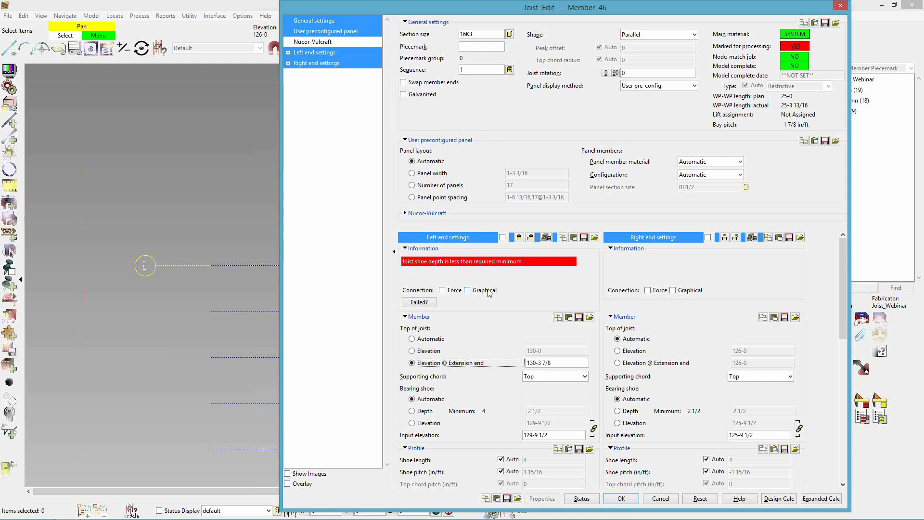
pyautogui.moveTo(553, 363); pyautogui.dragTo(539, 362)
pyautogui.write('7 3')
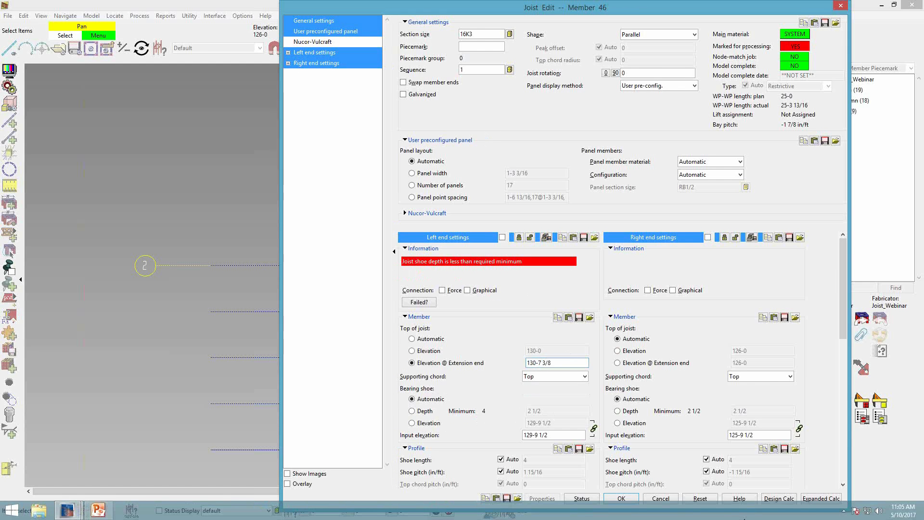
pyautogui.write('/8')
pyautogui.press('Tab')
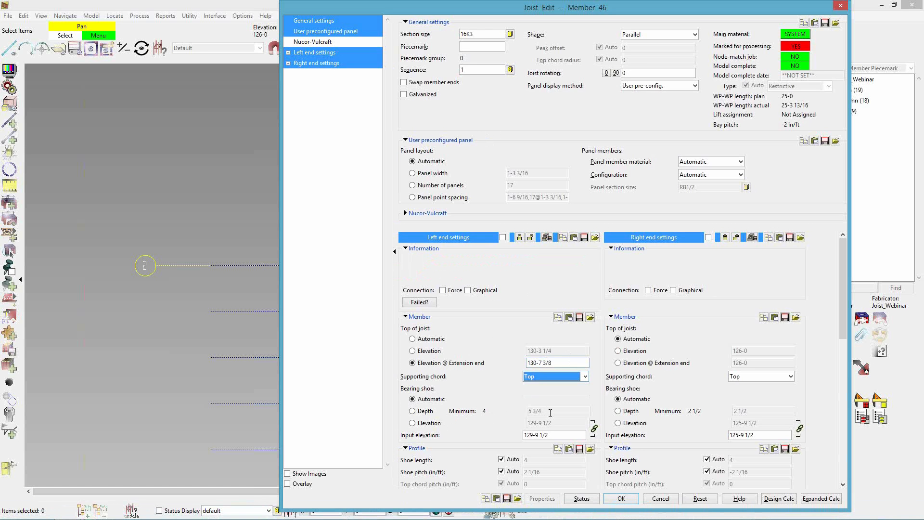
pyautogui.click(622, 500)
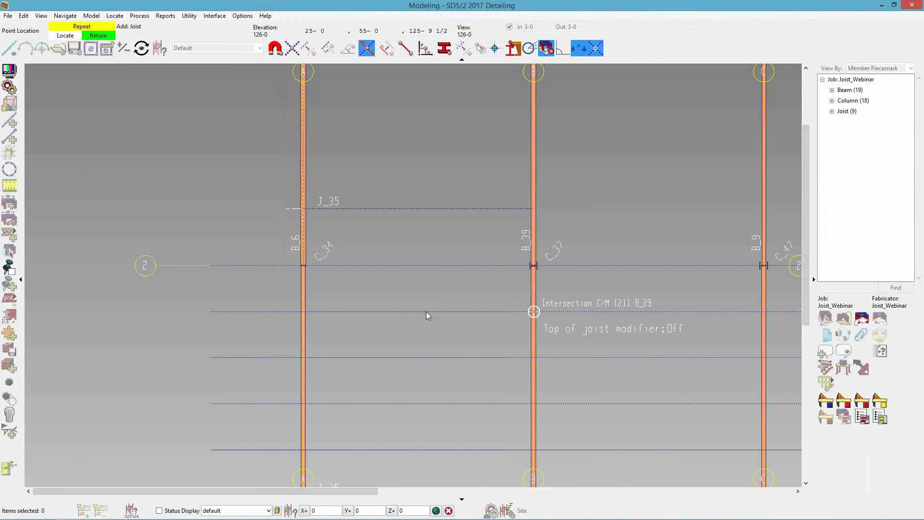
# Turn off depth checking and examine the extended end of joist J_35 over beam B_6 in 3D
pyautogui.scroll(3, 291, 210)
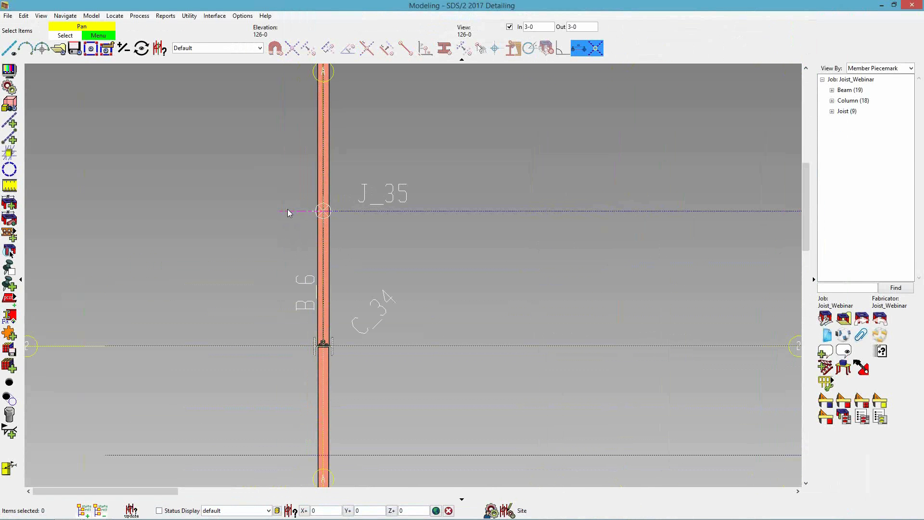
pyautogui.keyDown('shift'); pyautogui.moveTo(394, 296); pyautogui.dragTo(356, 349, button='middle'); pyautogui.keyUp('shift')
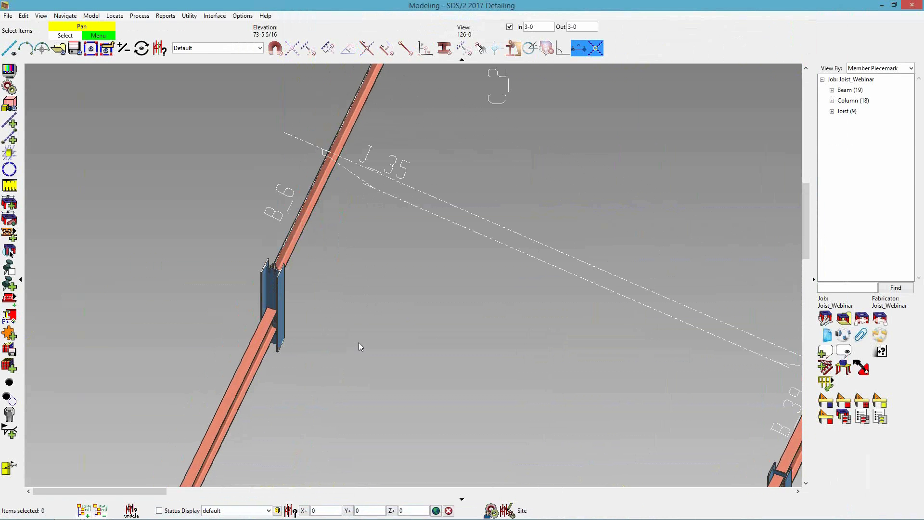
pyautogui.click(509, 26)
pyautogui.scroll(3, 321, 144)
pyautogui.keyDown('shift'); pyautogui.moveTo(331, 173); pyautogui.dragTo(325, 111, button='middle'); pyautogui.keyUp('shift')
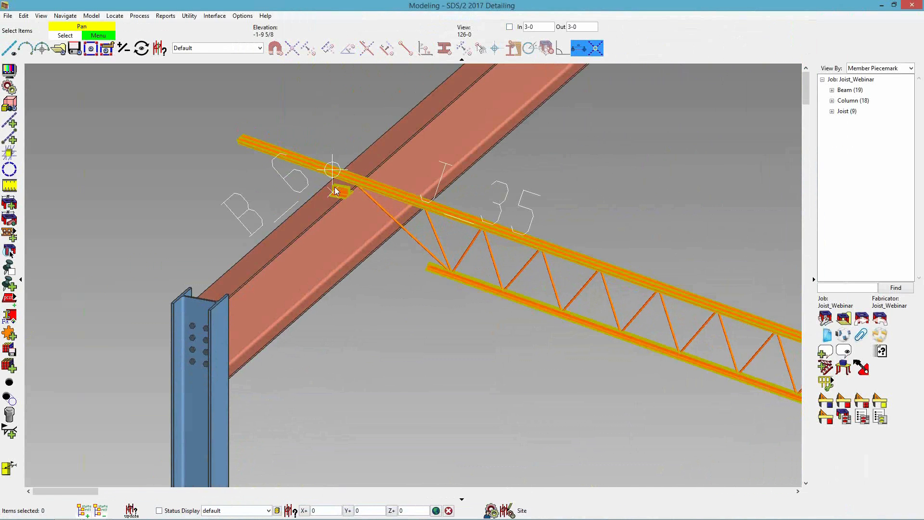
pyautogui.scroll(5, 336, 191)
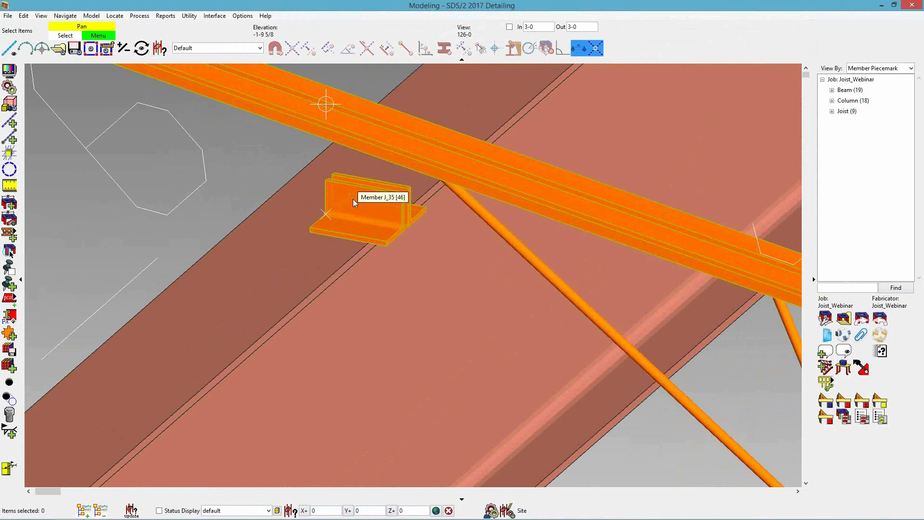
# Open a surface view on the bearing shoe of joist J_35 and examine how it sits on the beam flange
pyautogui.press('s')
pyautogui.click(342, 220)
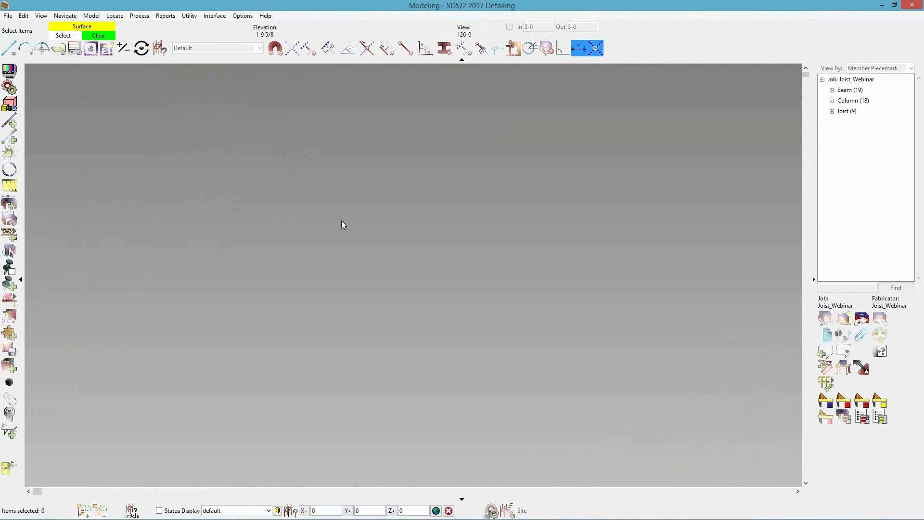
pyautogui.scroll(-9, 460, 209)
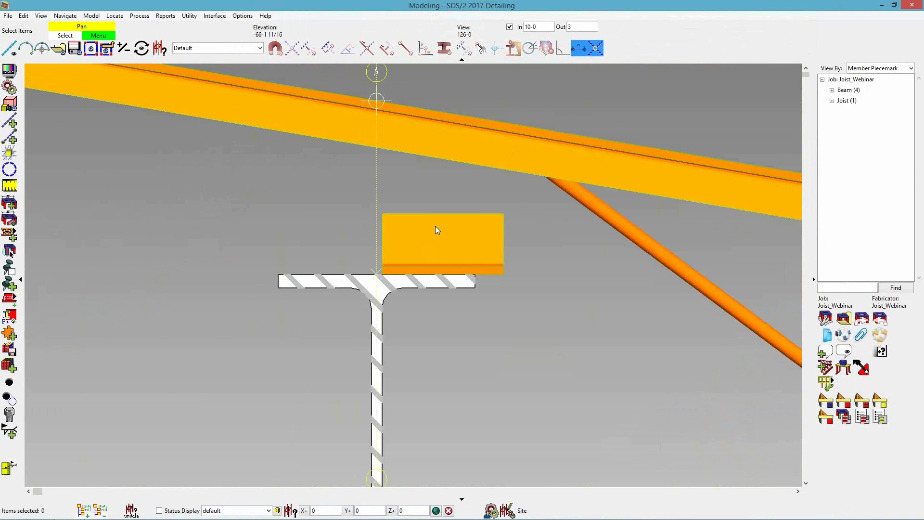
pyautogui.scroll(5, 437, 236)
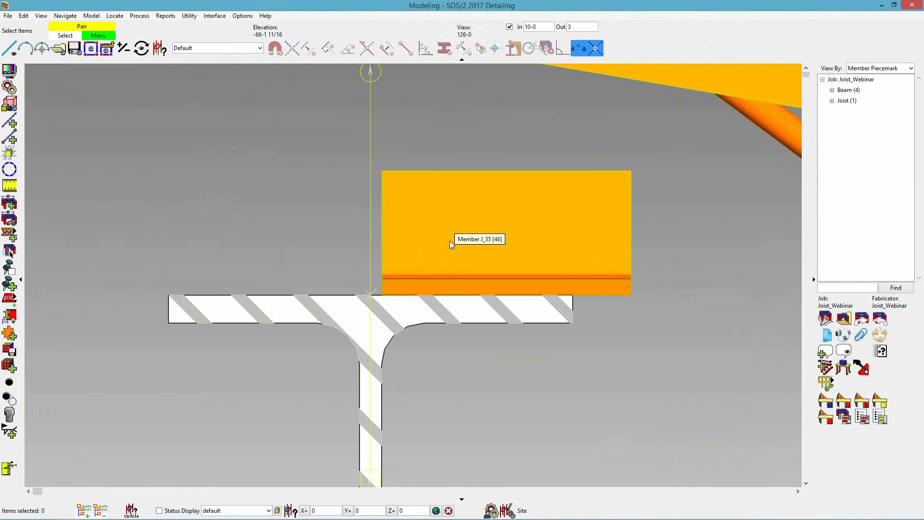
pyautogui.scroll(-5, 452, 241)
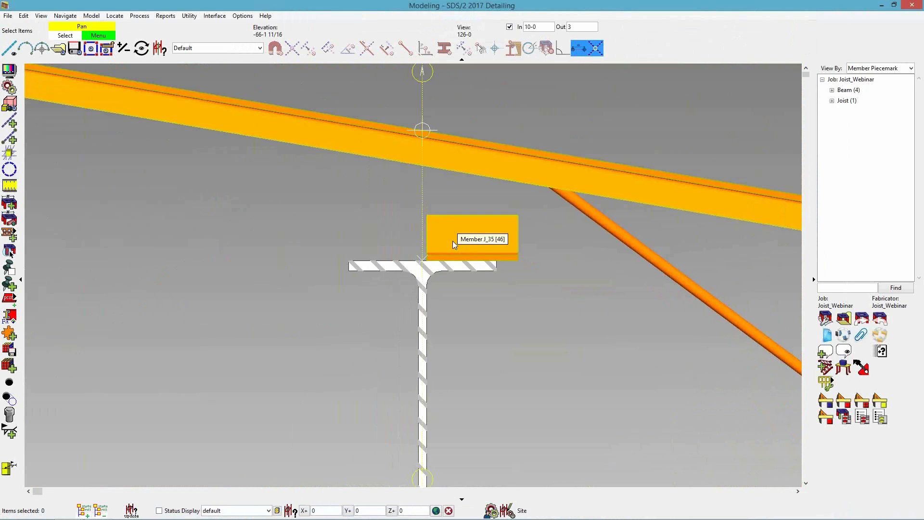
# Change the left end top chord extension of joist J_35 to Full (R type) extension
pyautogui.doubleClick(557, 166)
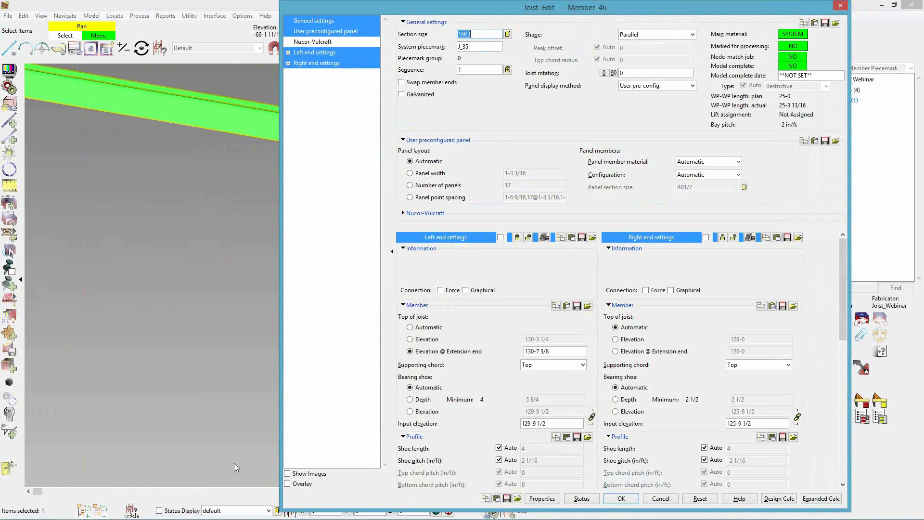
pyautogui.scroll(-3, 472, 382)
pyautogui.scroll(-9, 471, 381)
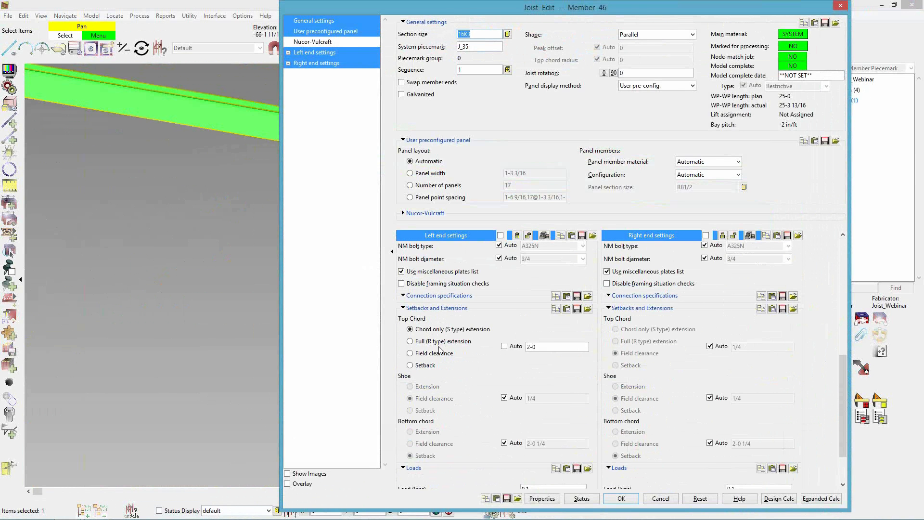
pyautogui.click(434, 341)
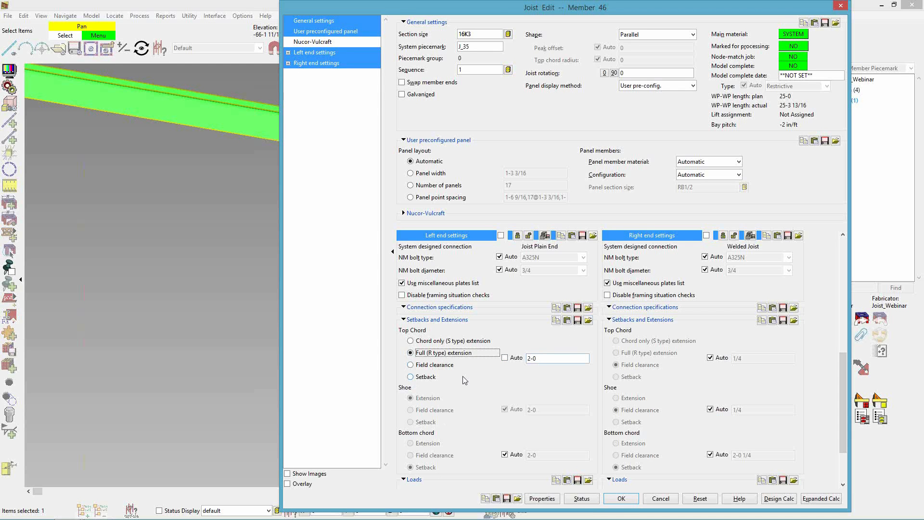
# Set the elevation at the left extension end of joist J_35 to 130-10 and accept the joist settings
pyautogui.scroll(10, 462, 376)
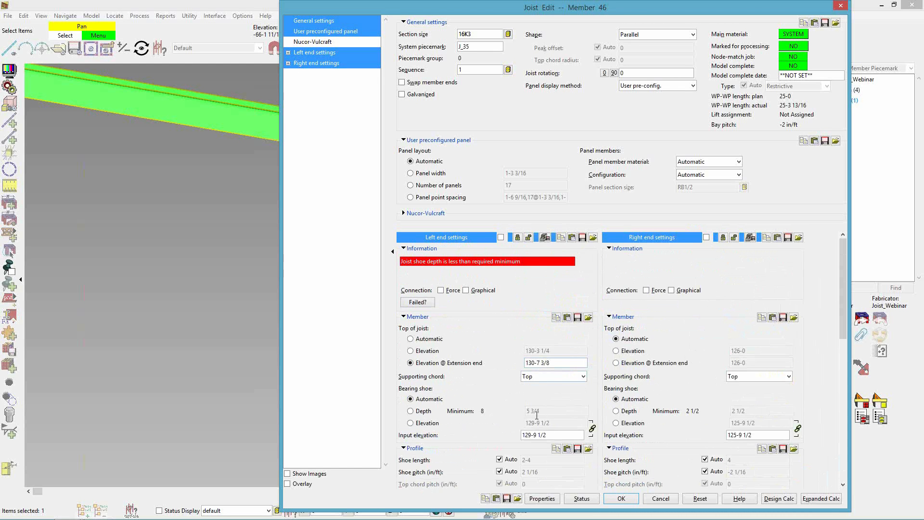
pyautogui.doubleClick(540, 363)
pyautogui.moveTo(539, 362); pyautogui.dragTo(537, 363)
pyautogui.write('0-10')
pyautogui.press('Tab')
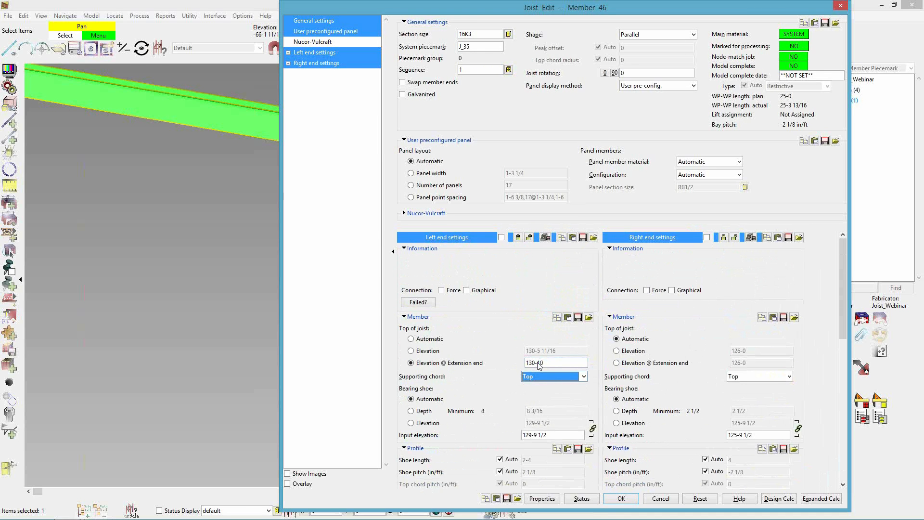
pyautogui.click(620, 499)
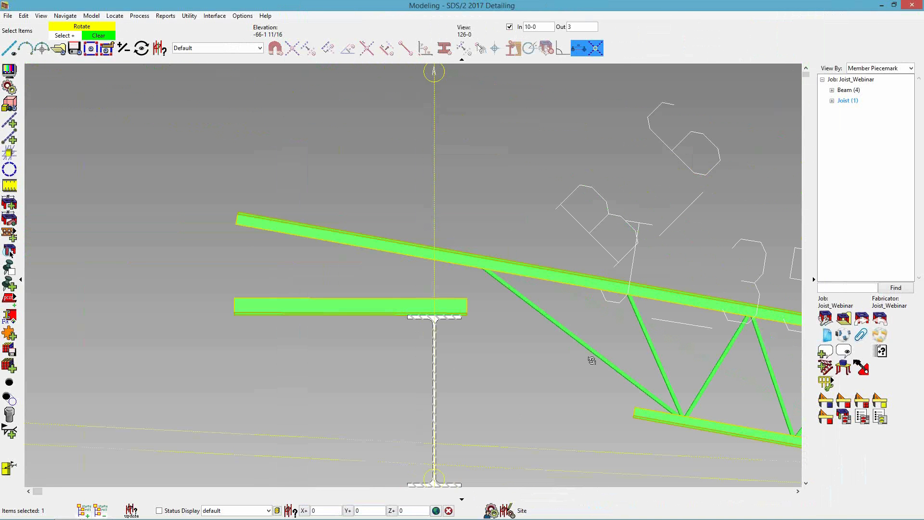
# Inspect the extended bearing shoe of joist J_35, and review the joist connection clearances in the job's Field Clearance Information
pyautogui.scroll(-3, 321, 328)
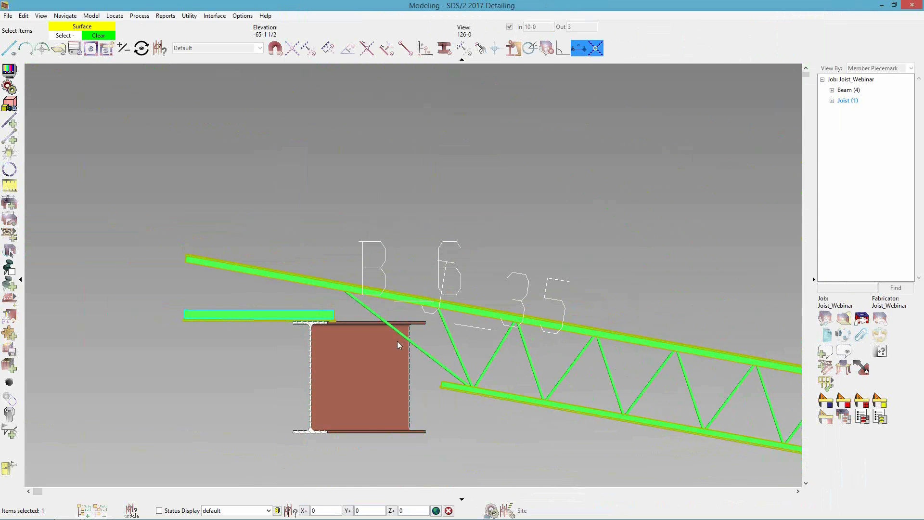
pyautogui.scroll(3, 397, 341)
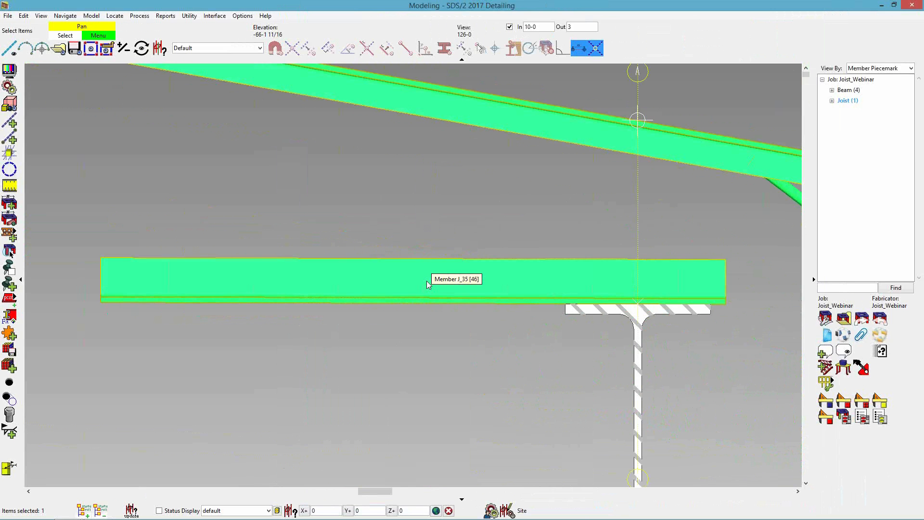
pyautogui.click(243, 16)
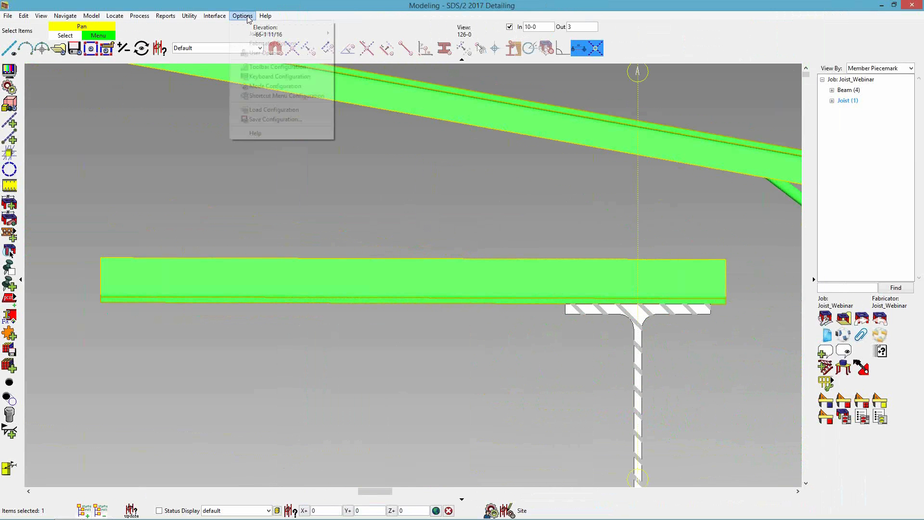
pyautogui.moveTo(257, 34)
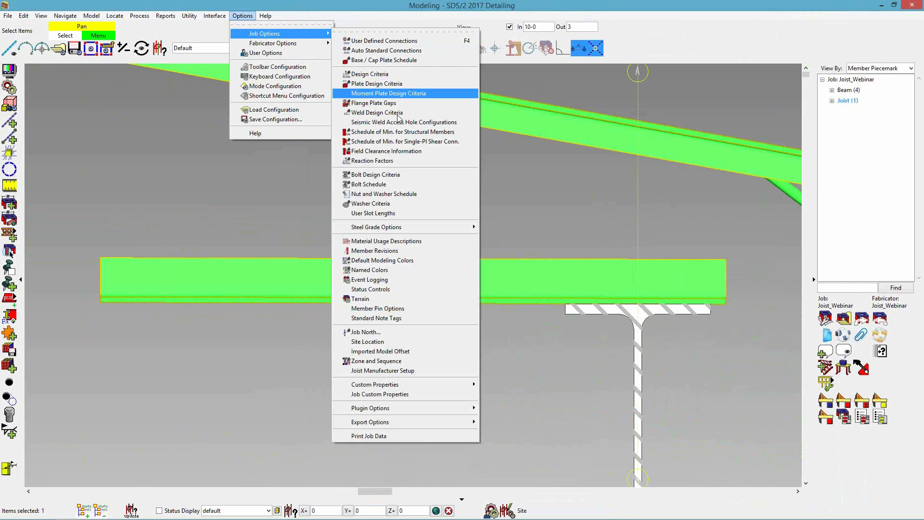
pyautogui.click(400, 152)
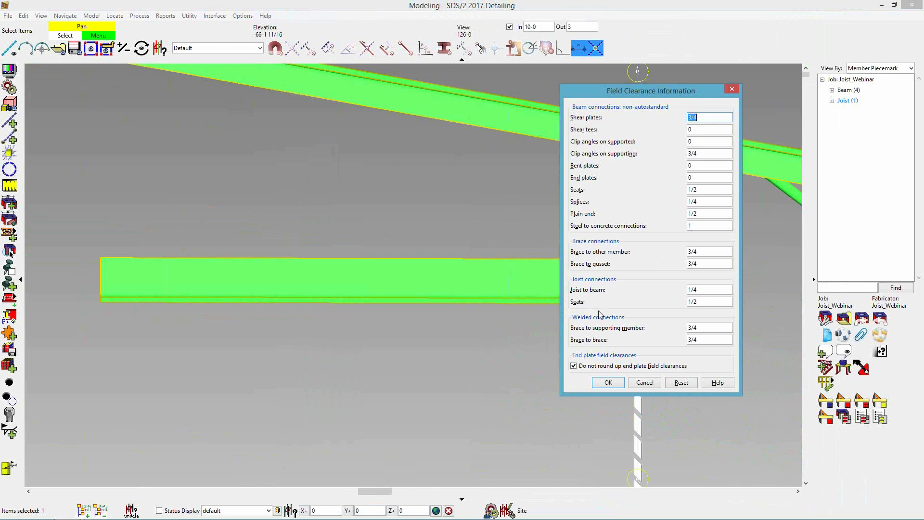
pyautogui.click(638, 384)
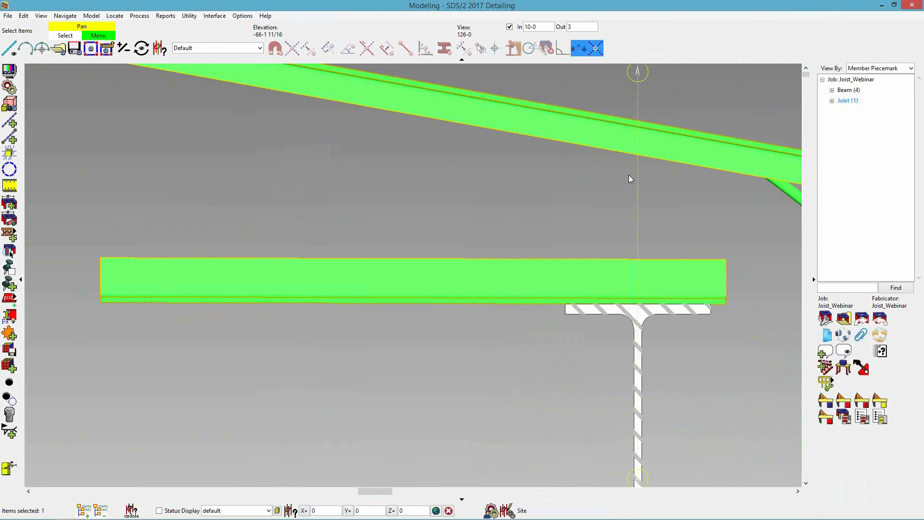
# Review the setbacks, extensions and loads at both ends of joist J_35, leaving the settings as they are
pyautogui.doubleClick(633, 140)
pyautogui.scroll(-10, 490, 365)
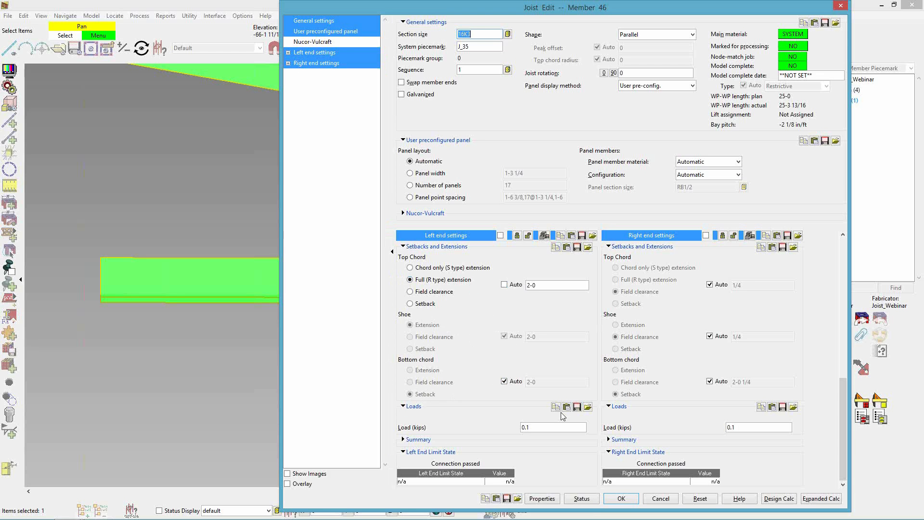
pyautogui.click(659, 498)
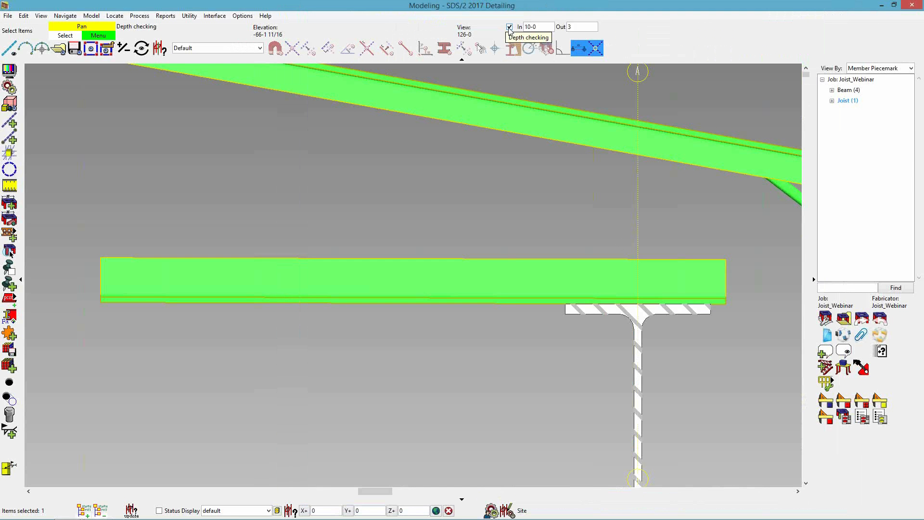
# Leave the surface view and return to a 3D view of the whole frame
pyautogui.press('Tab')
pyautogui.press('Tab')
pyautogui.press('Tab')
pyautogui.press('Tab')
pyautogui.scroll(-8, 486, 226)
pyautogui.moveTo(462, 242); pyautogui.dragTo(398, 121, button='middle')
pyautogui.keyDown('shift'); pyautogui.moveTo(455, 342); pyautogui.dragTo(385, 222, button='middle'); pyautogui.keyUp('shift')
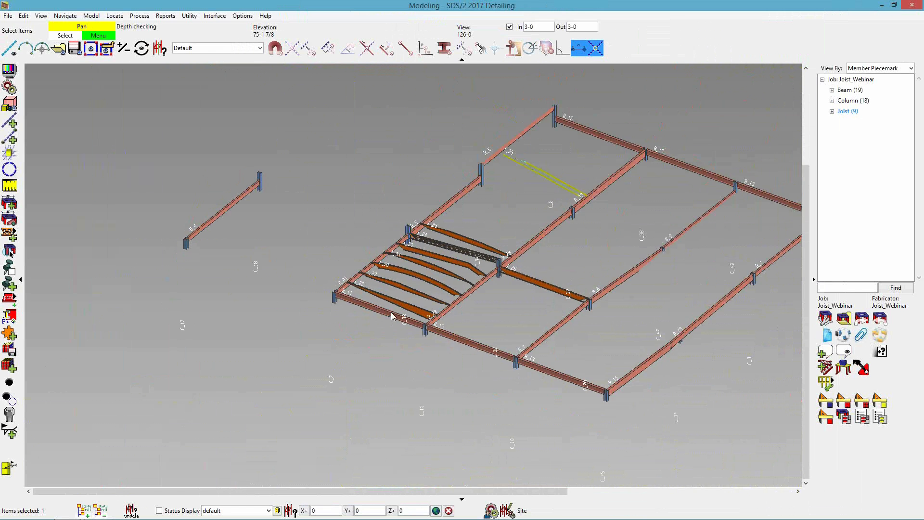
# Open the settings of joist J_22 and examine the bearing shoe slot and bolt values at both ends
pyautogui.scroll(3, 392, 316)
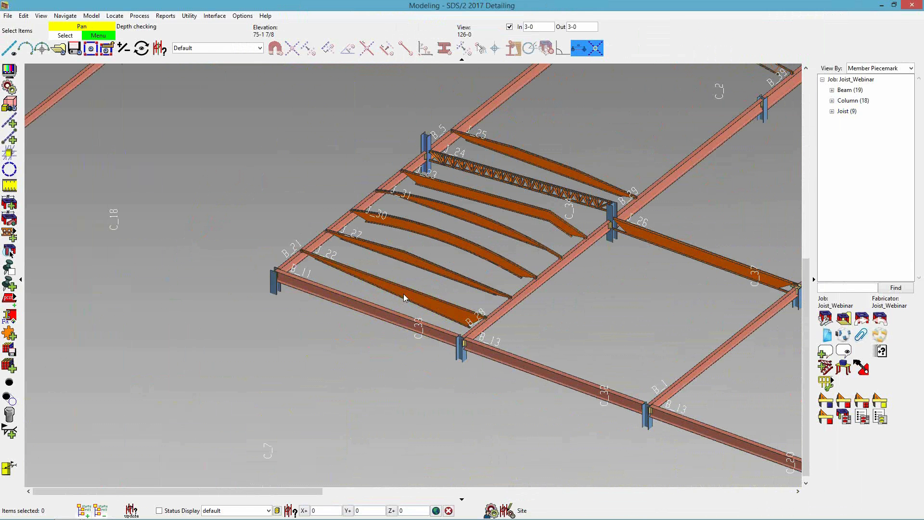
pyautogui.doubleClick(404, 296)
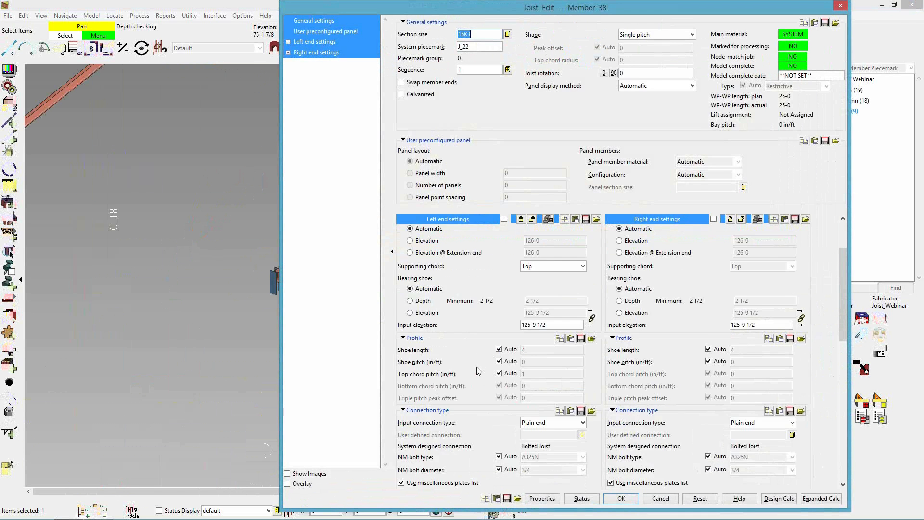
pyautogui.scroll(-10, 477, 367)
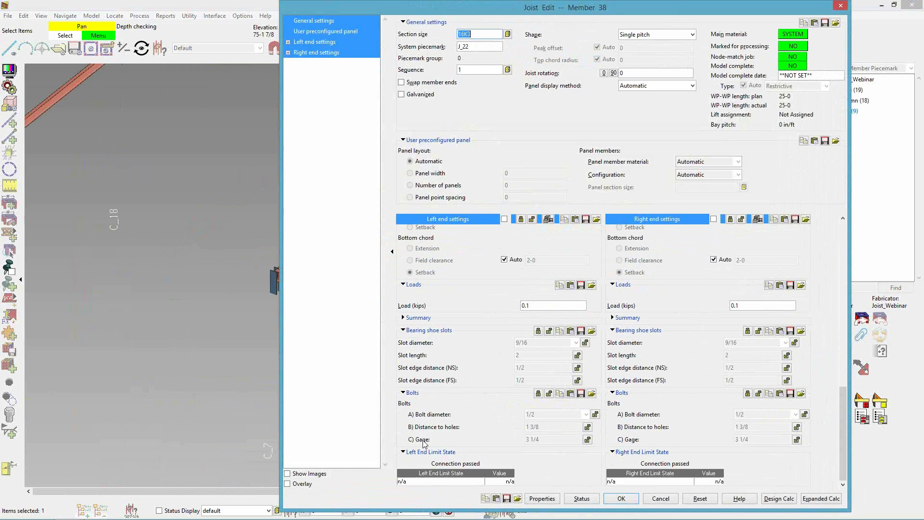
# Close joist J_22's settings unchanged and review the fabricator's Joist Setup connection settings and joist type specific values
pyautogui.click(649, 498)
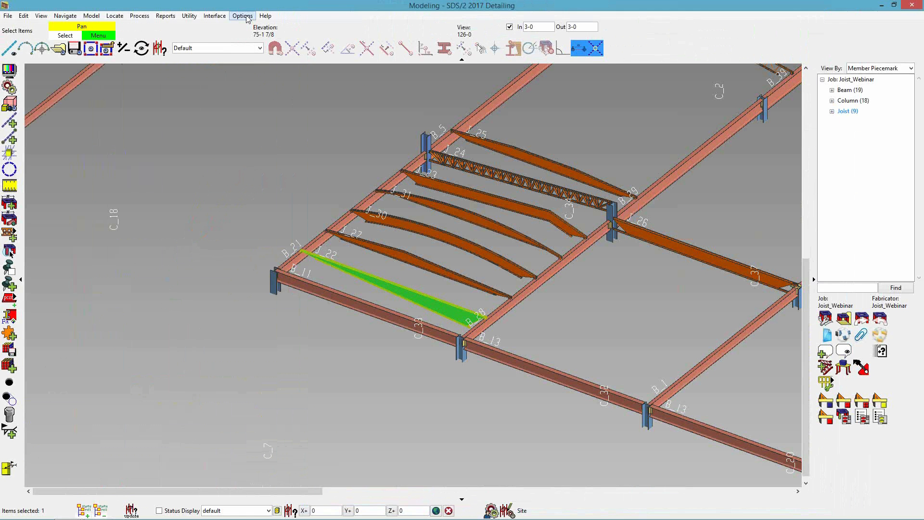
pyautogui.click(243, 16)
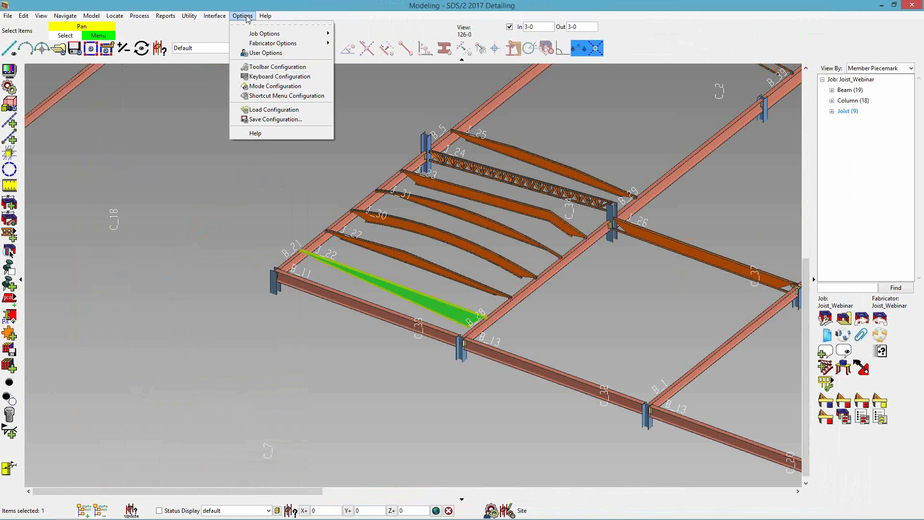
pyautogui.moveTo(263, 46)
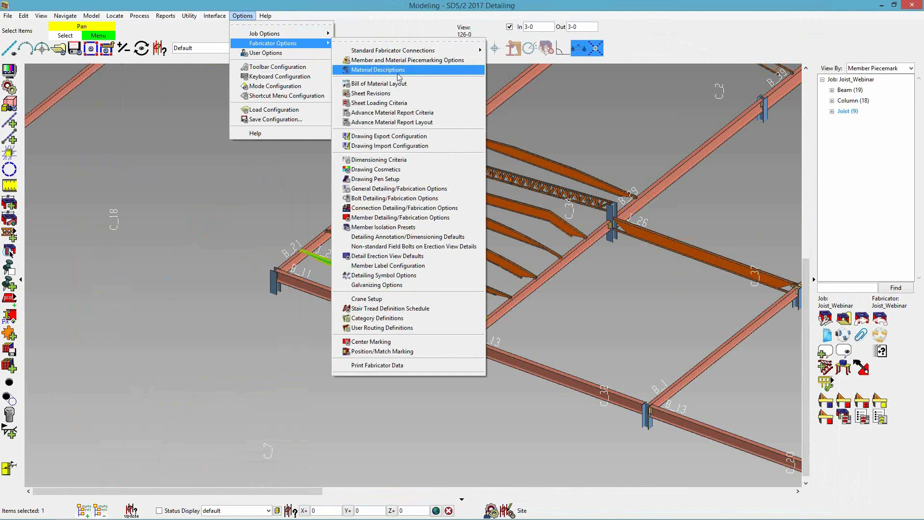
pyautogui.moveTo(351, 51)
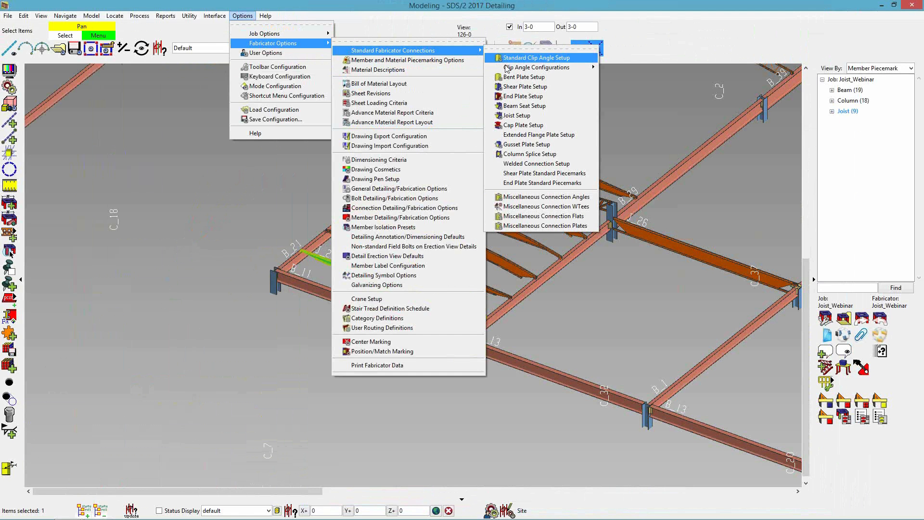
pyautogui.click(537, 116)
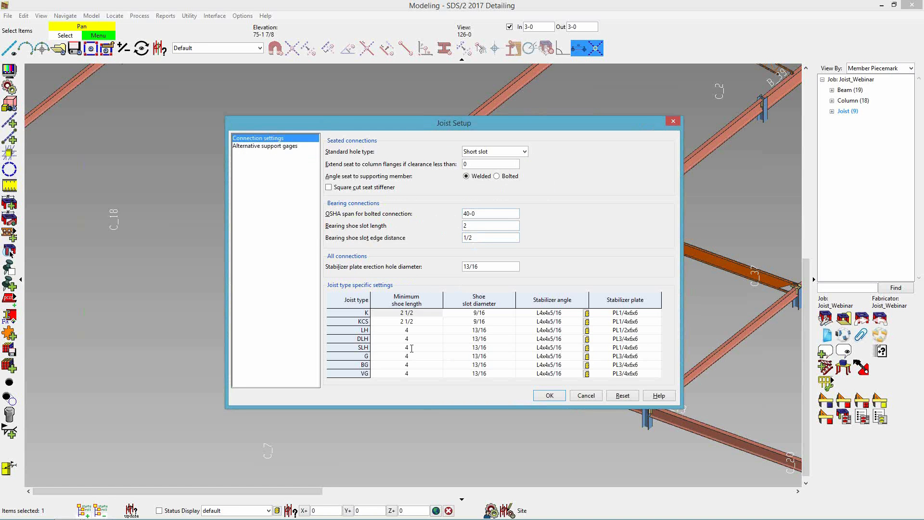
pyautogui.click(581, 397)
# Add a joist between beams B_4 and B_21 along the construction line between grids 3 and 4
pyautogui.scroll(-3, 339, 389)
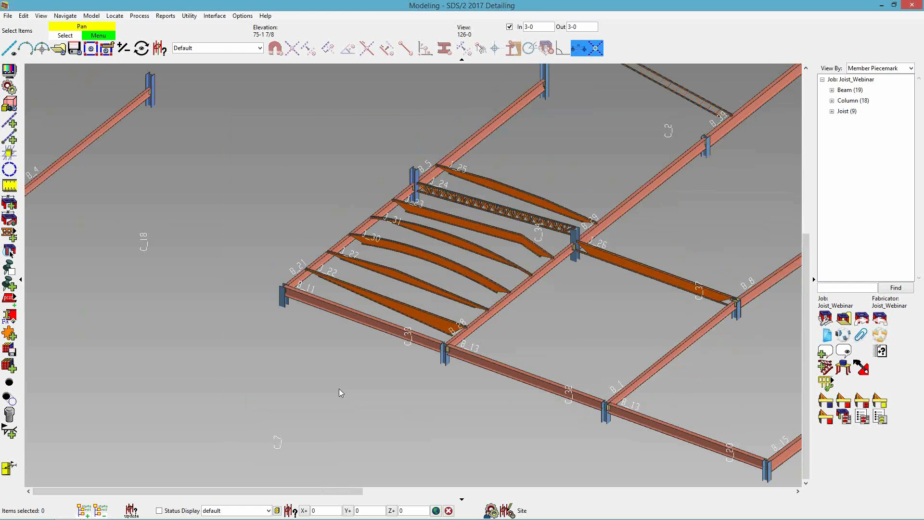
pyautogui.keyDown('shift'); pyautogui.moveTo(320, 385); pyautogui.dragTo(281, 291, button='middle'); pyautogui.keyUp('shift')
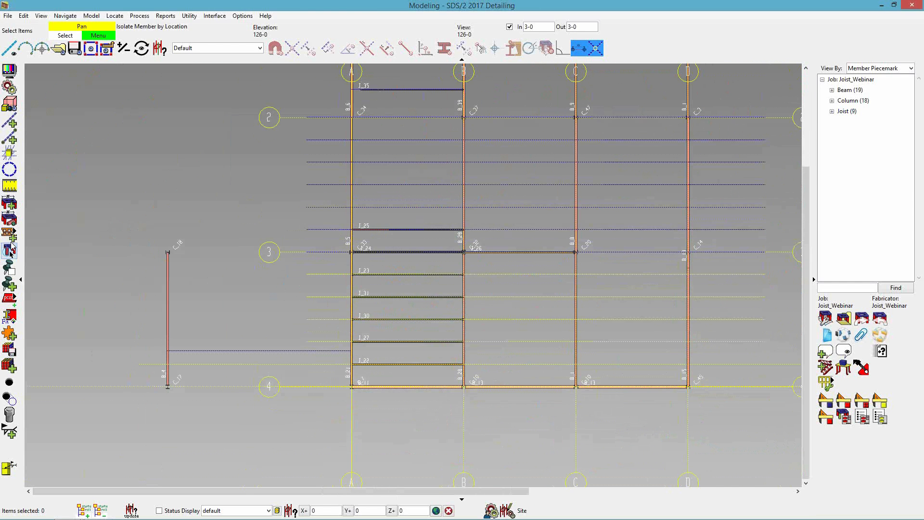
pyautogui.click(10, 235)
pyautogui.click(151, 346)
pyautogui.click(333, 351)
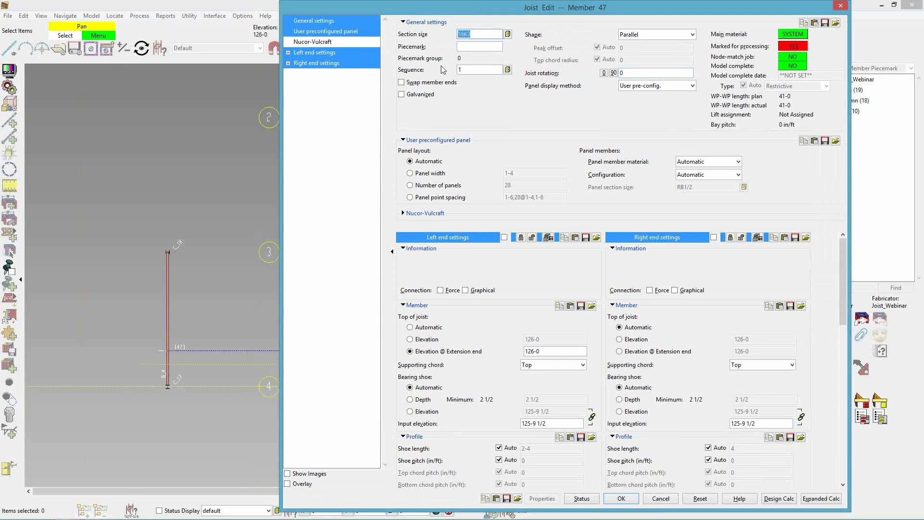
# Set the new joist's left end to automatic top of joist and its full (R type) top chord extension to Auto
pyautogui.click(412, 327)
pyautogui.scroll(-10, 528, 397)
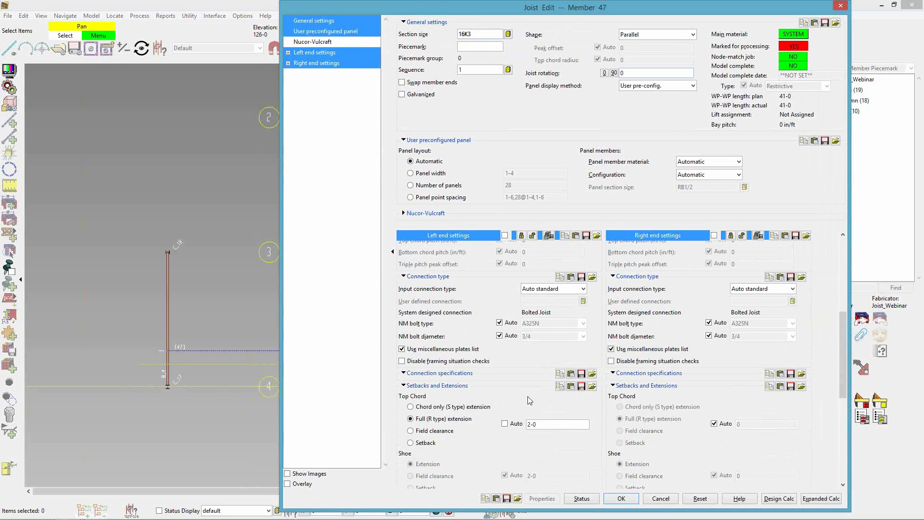
pyautogui.click(505, 346)
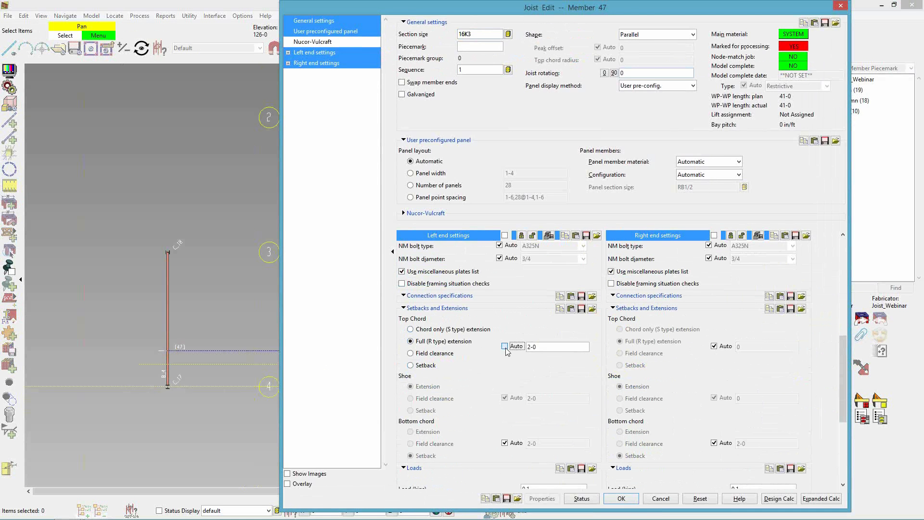
pyautogui.click(622, 499)
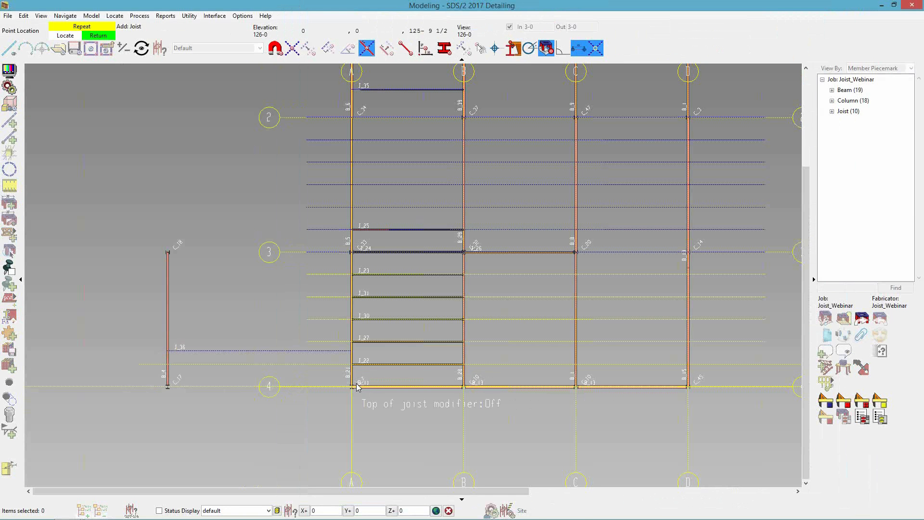
# Inspect how the new joist J_36 bears on beam B_4 in 3D, and view its full span to the frame
pyautogui.scroll(3, 122, 310)
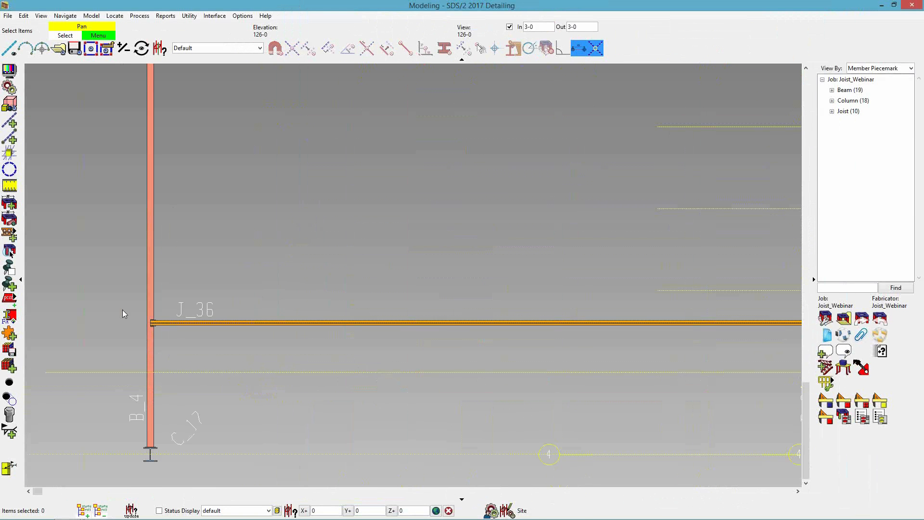
pyautogui.scroll(3, 129, 309)
pyautogui.keyDown('shift'); pyautogui.moveTo(190, 334); pyautogui.dragTo(158, 240, button='middle'); pyautogui.keyUp('shift')
pyautogui.scroll(3, 188, 360)
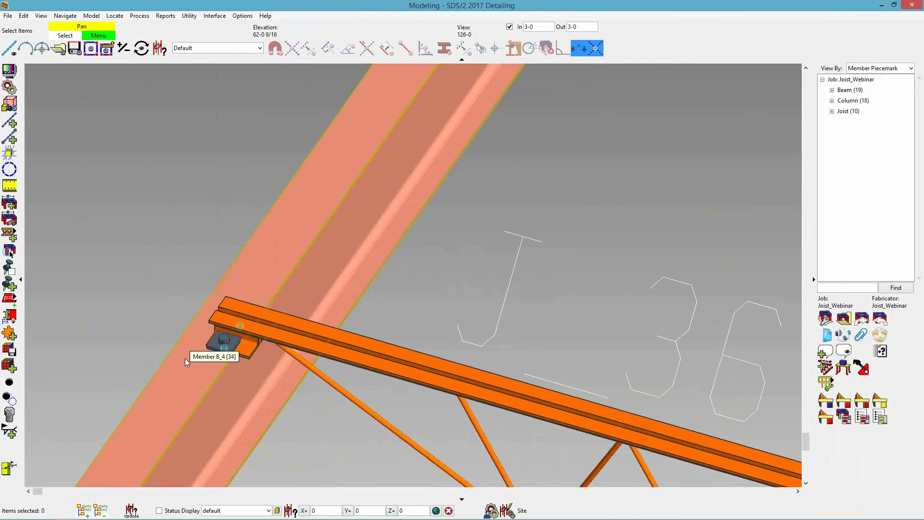
pyautogui.scroll(-6, 198, 362)
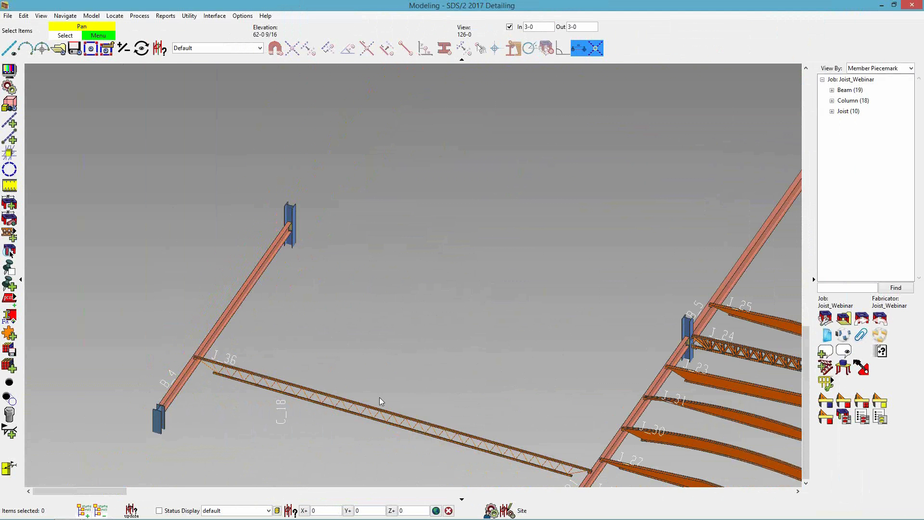
pyautogui.moveTo(428, 423); pyautogui.dragTo(330, 320, button='middle')
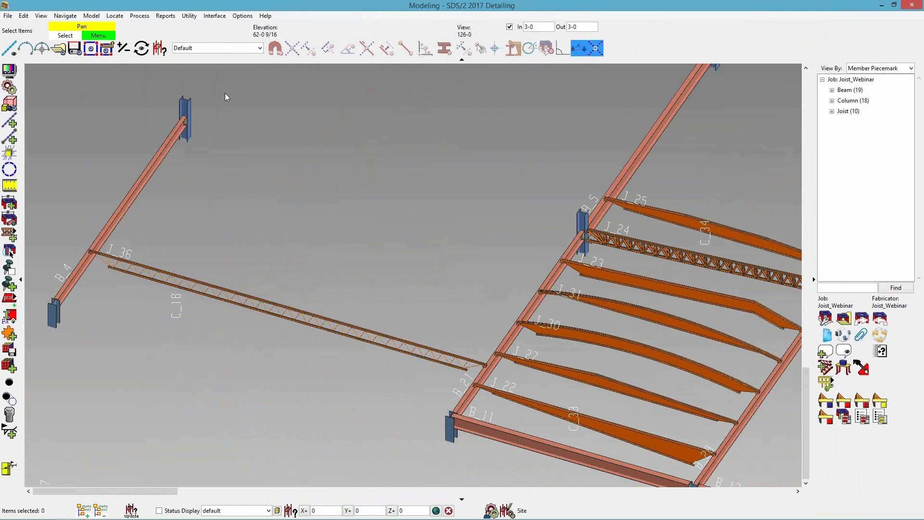
# Generate a CB joist report for all member sequences and joist manufacturers, and review both of its pages
pyautogui.click(165, 15)
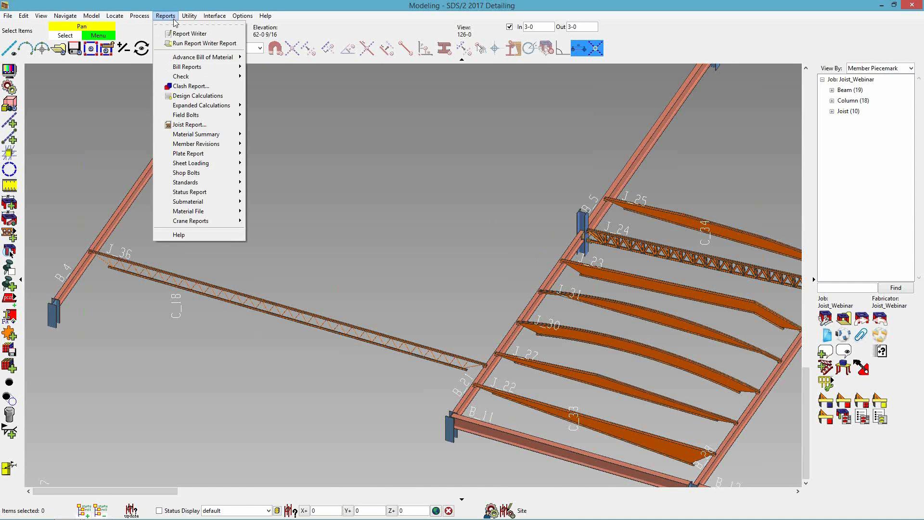
pyautogui.click(183, 126)
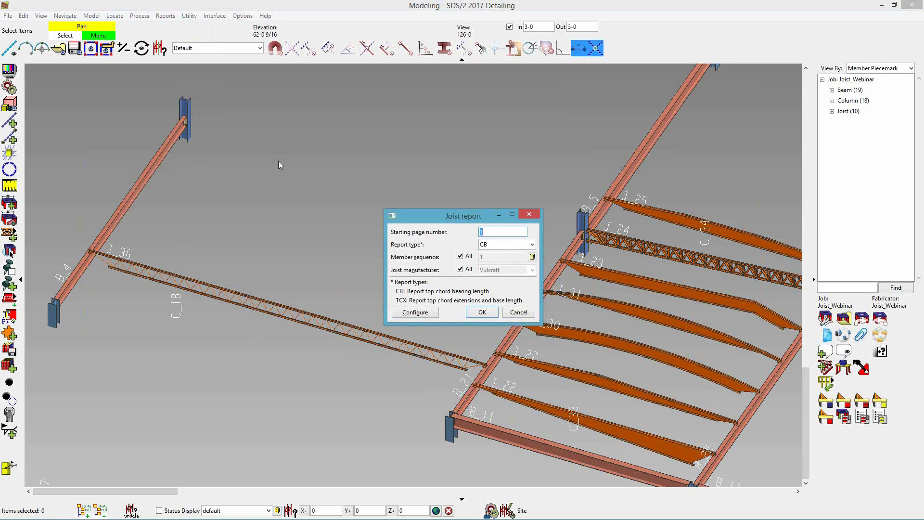
pyautogui.click(523, 247)
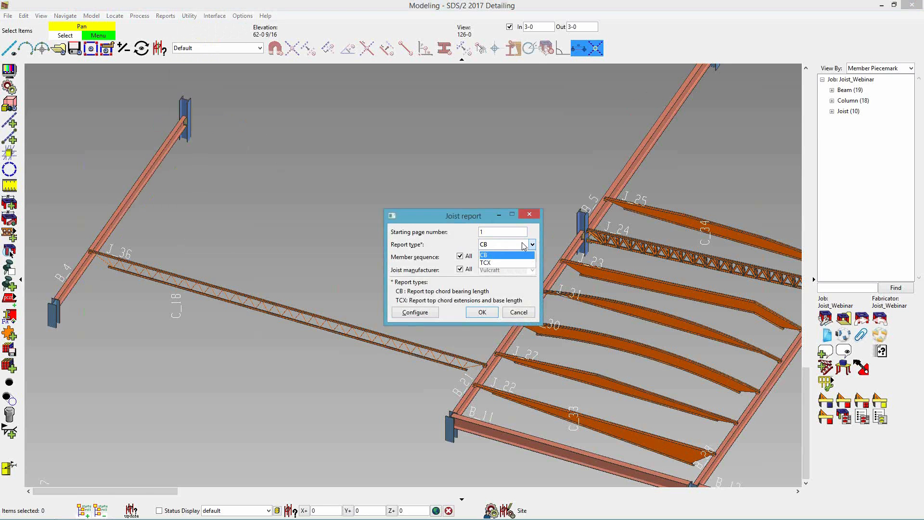
pyautogui.click(524, 246)
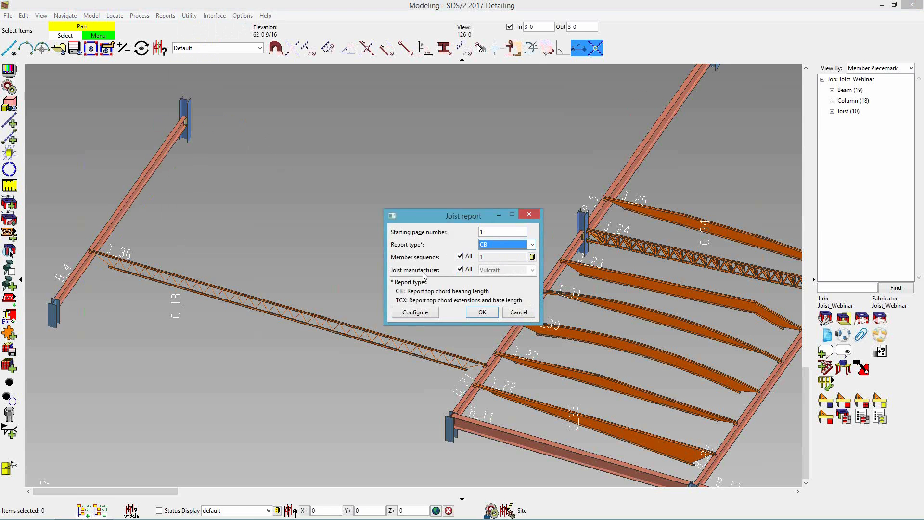
pyautogui.click(481, 312)
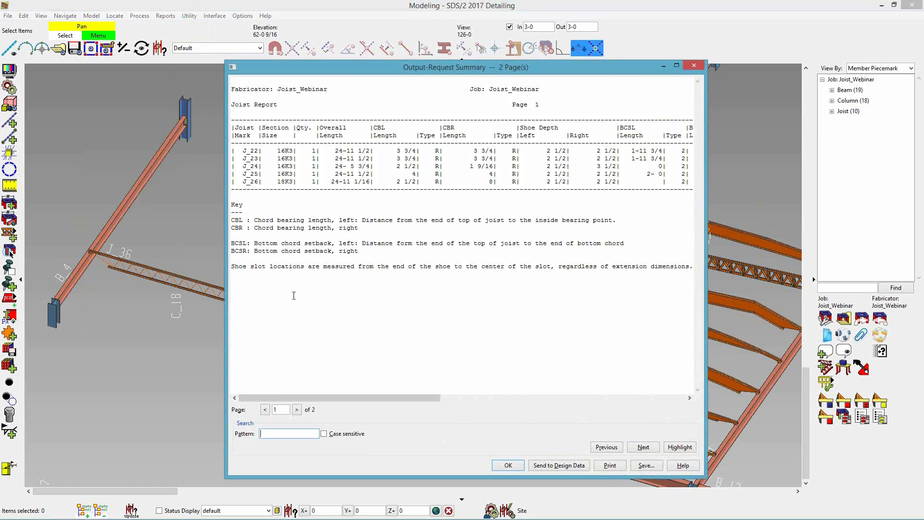
pyautogui.click(297, 410)
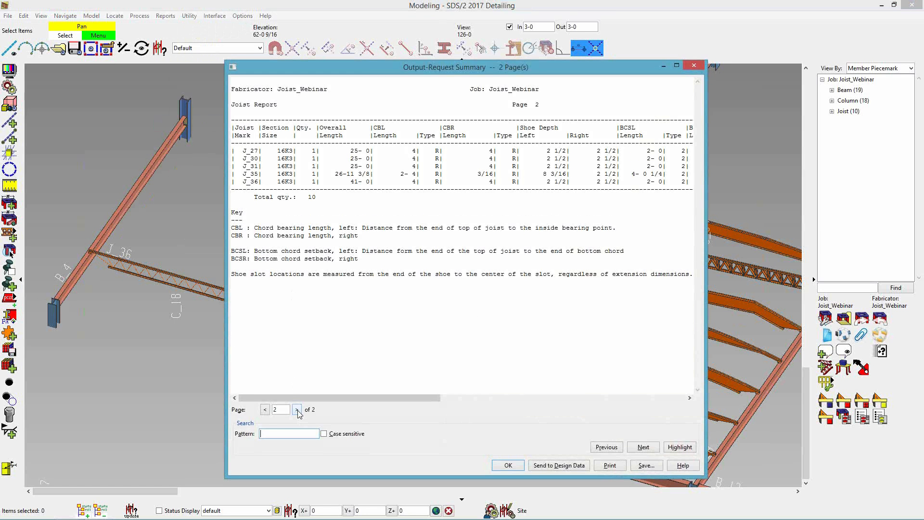
pyautogui.click(509, 465)
# Switch to the Drawing Editor and open the 126-0 erection view
pyautogui.click(824, 401)
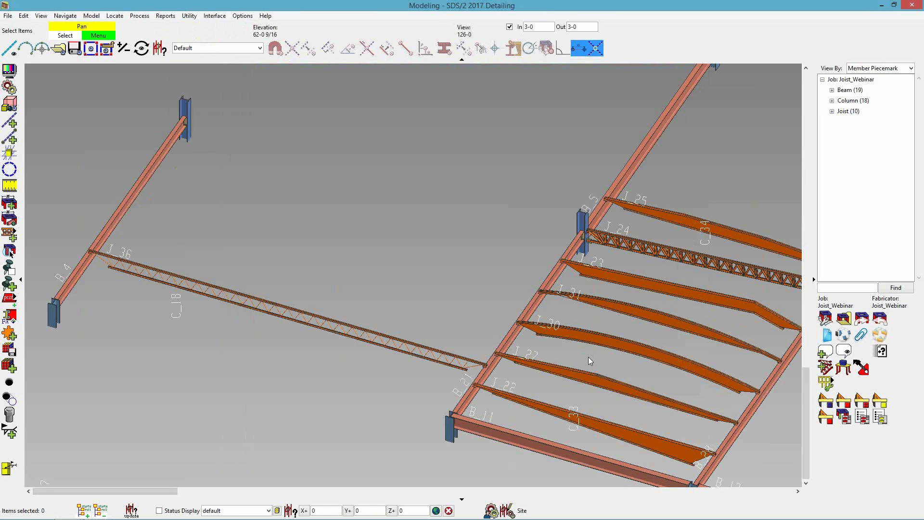
pyautogui.doubleClick(333, 259)
pyautogui.click(881, 5)
pyautogui.click(385, 138)
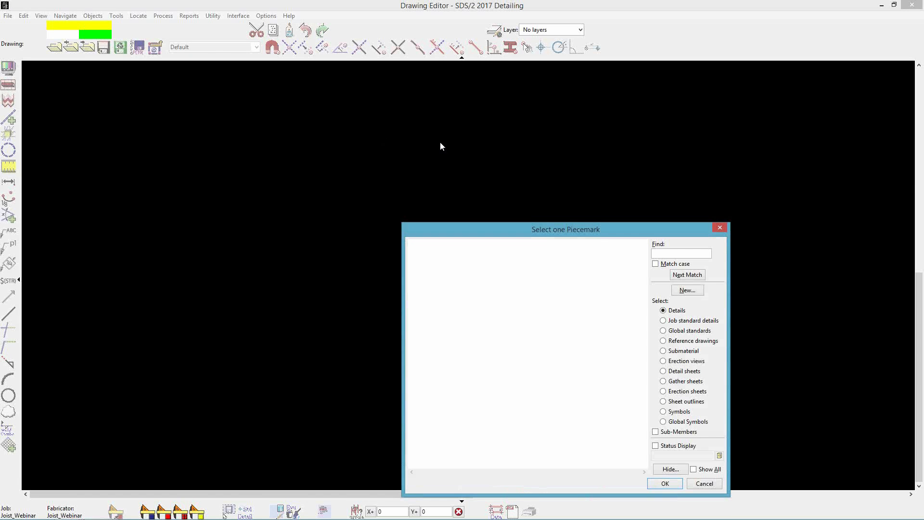
pyautogui.click(675, 362)
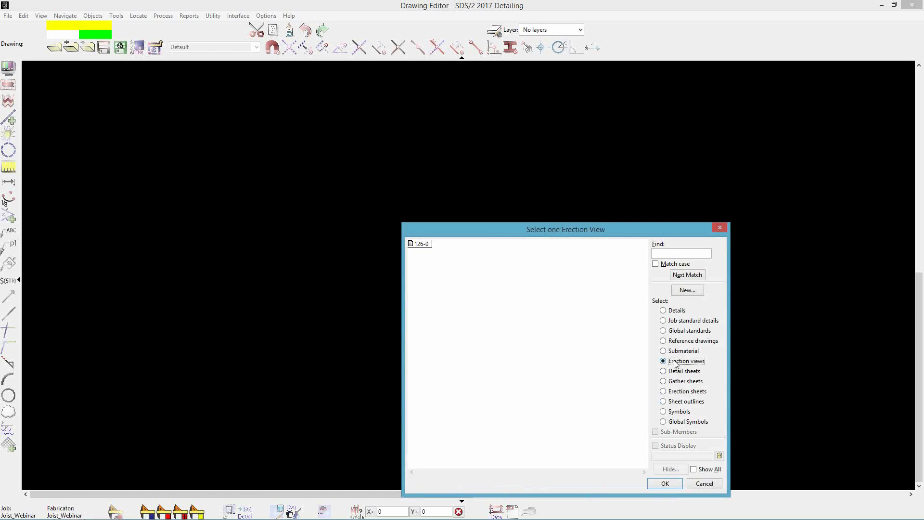
pyautogui.doubleClick(425, 246)
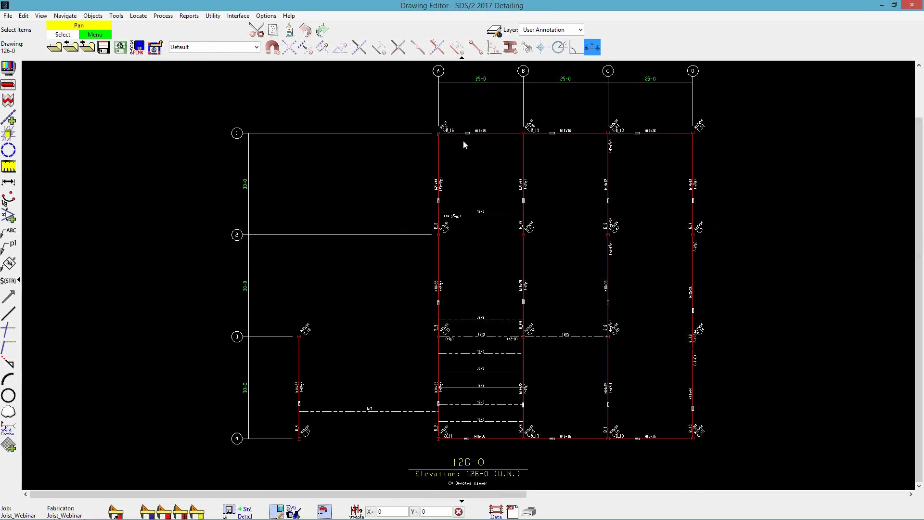
# Examine the joist size and elevation labels near columns C_34 and C_33 on the erection view
pyautogui.scroll(5, 439, 222)
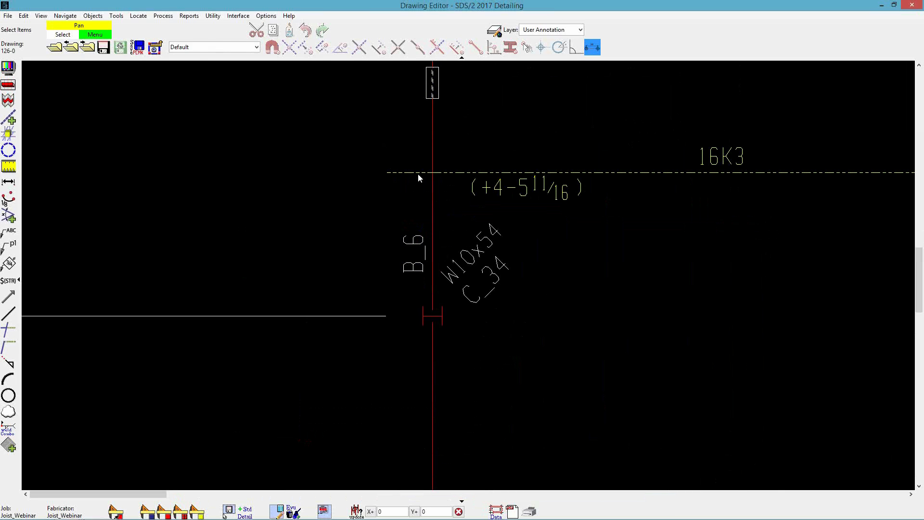
pyautogui.scroll(-3, 431, 276)
pyautogui.moveTo(439, 356); pyautogui.dragTo(410, 180, button='middle')
pyautogui.scroll(3, 402, 380)
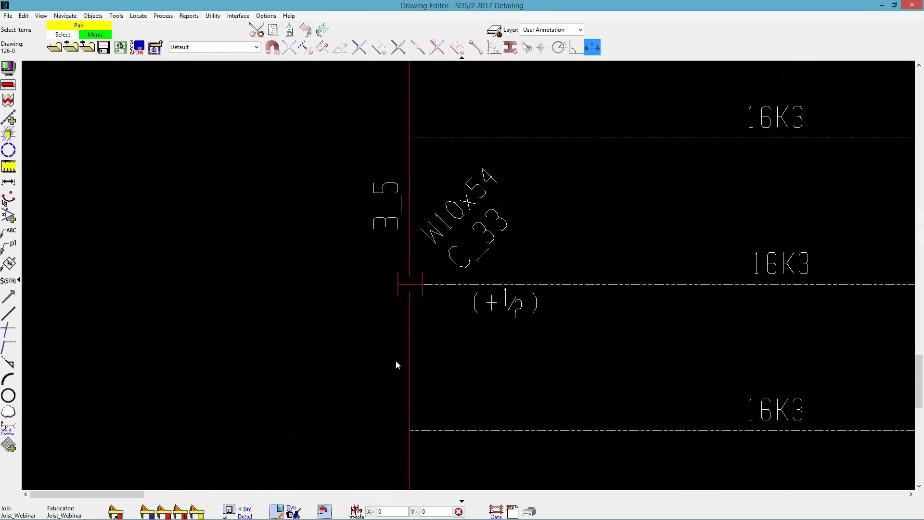
pyautogui.scroll(-2, 396, 360)
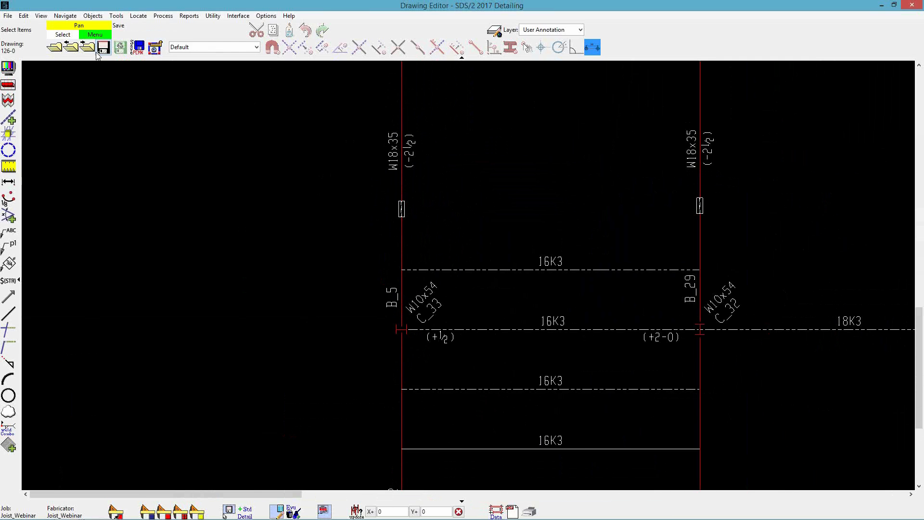
# Place a new erection view's cut line along grid 3 across column C_33, starting about 4-5 outside the column and ending over the 16K3 joist
pyautogui.click(154, 48)
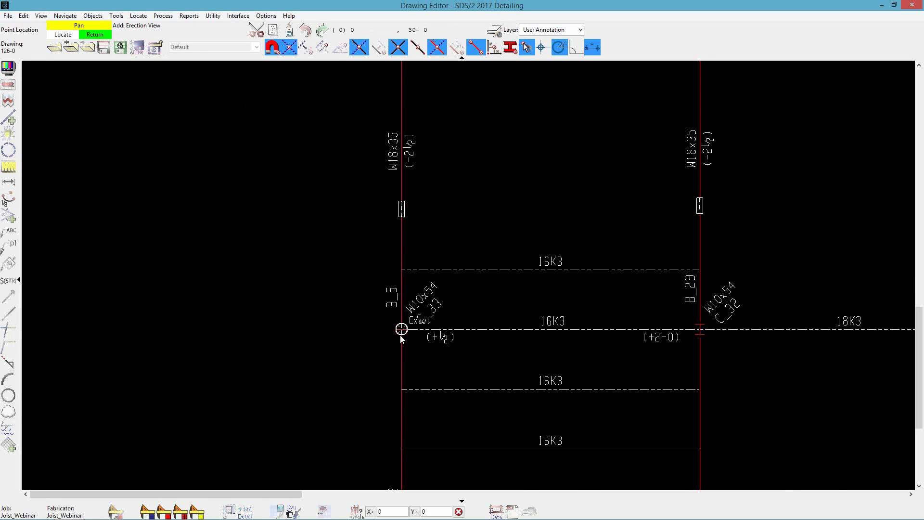
pyautogui.scroll(-2, 401, 332)
pyautogui.scroll(-1, 401, 336)
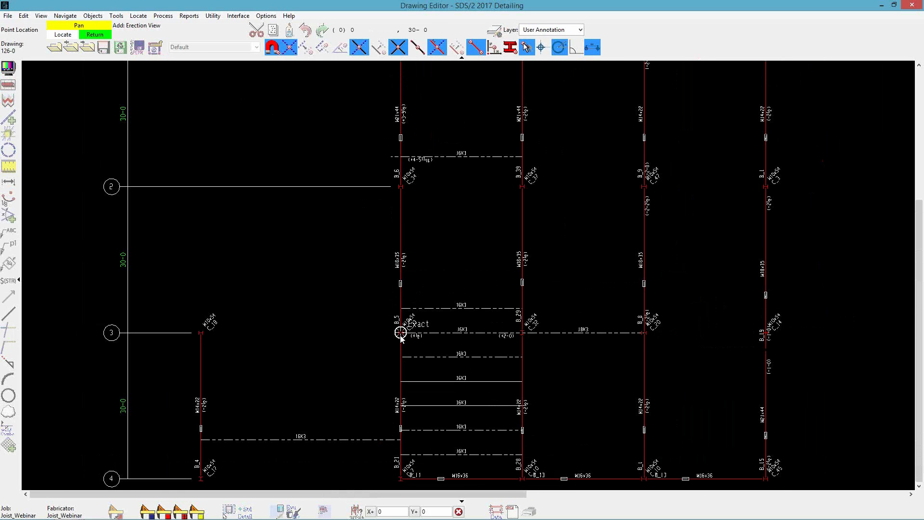
pyautogui.scroll(2, 401, 336)
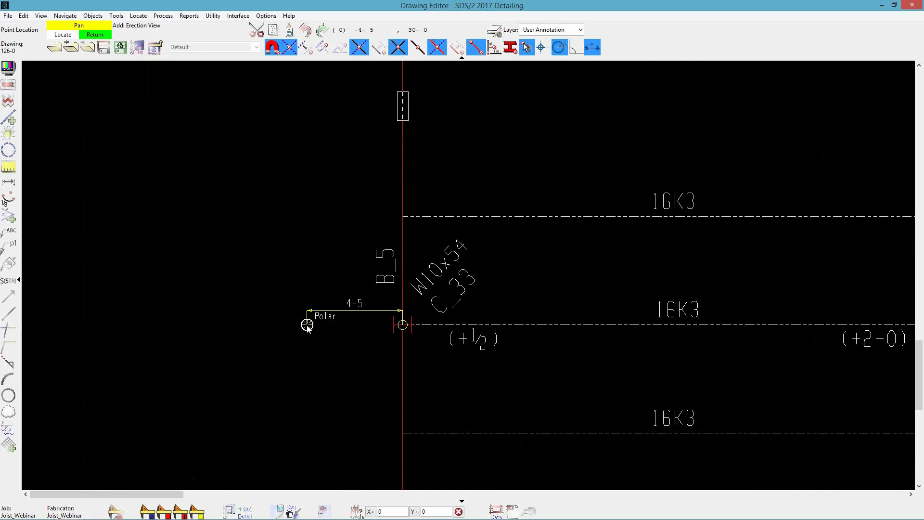
pyautogui.click(305, 325)
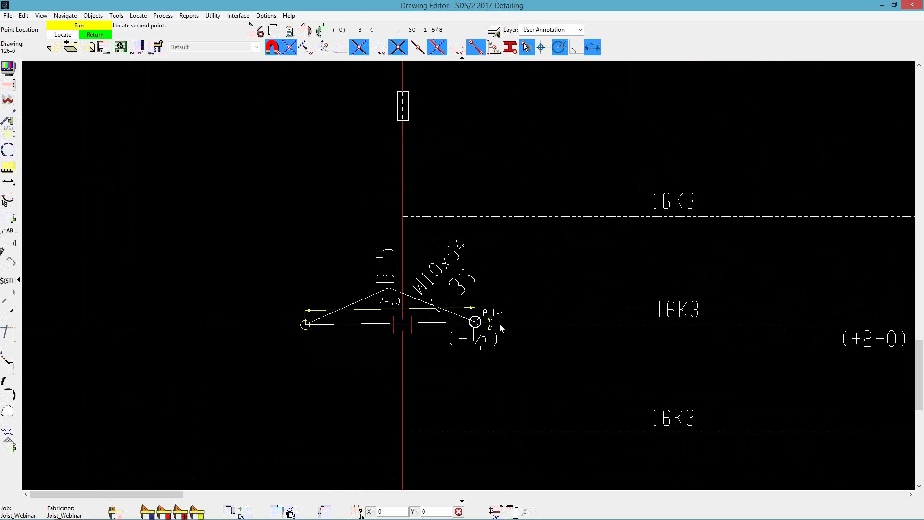
pyautogui.click(526, 325)
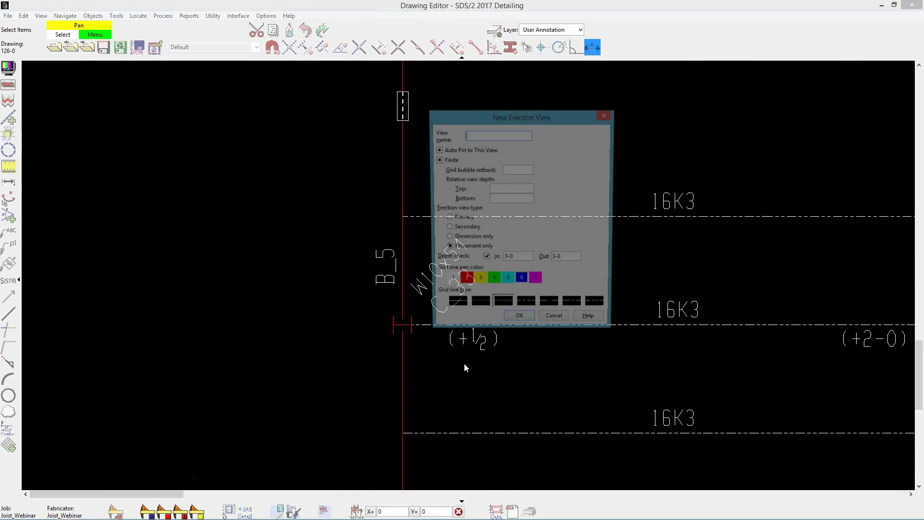
# Name the new erection view as a joist section and accept it as placement only with 3-0 depth checks
pyautogui.write('joist_secto')
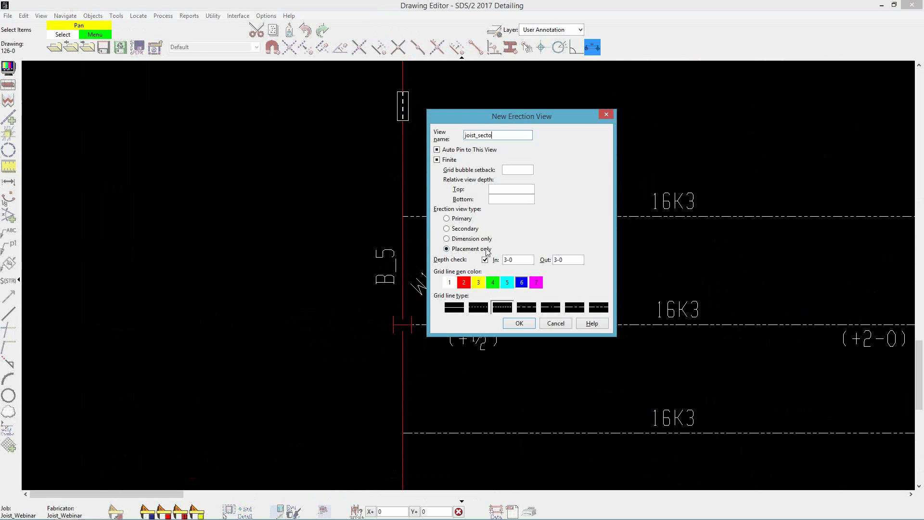
pyautogui.write('on')
pyautogui.click(519, 323)
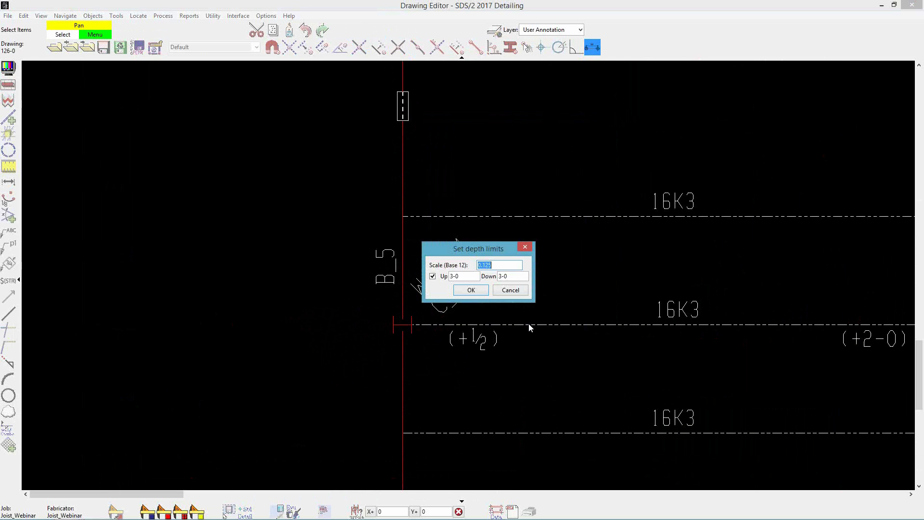
# Generate the joist section view with the Wire steel member style and place it outside column C_33 on the erection view
pyautogui.click(481, 291)
pyautogui.click(145, 46)
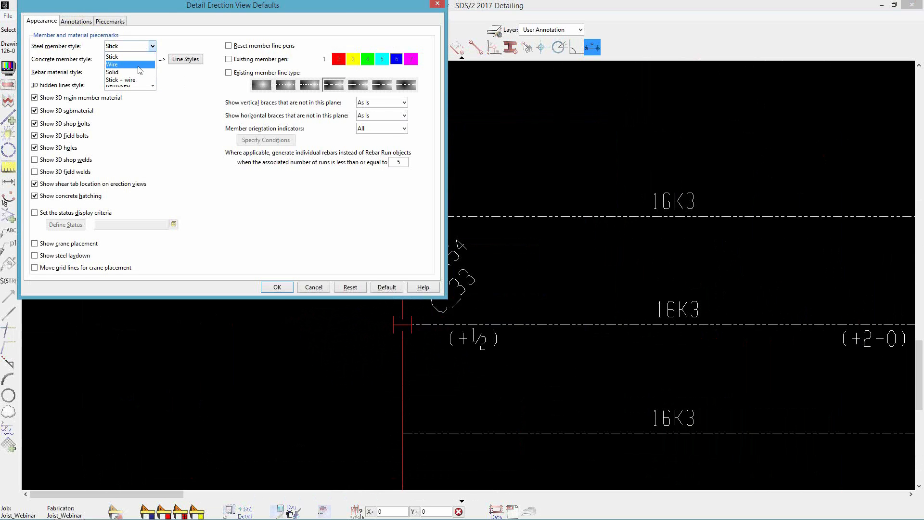
pyautogui.click(139, 65)
pyautogui.click(278, 287)
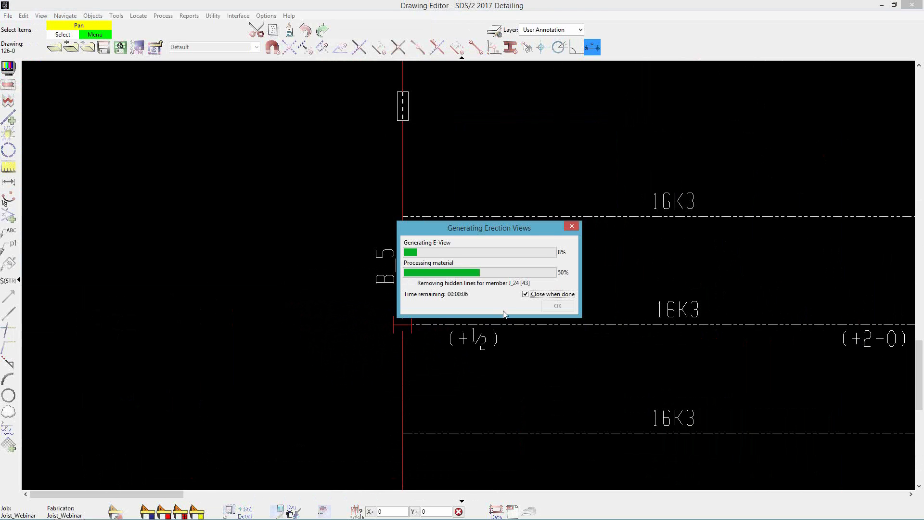
pyautogui.scroll(-1, 385, 345)
pyautogui.click(124, 252)
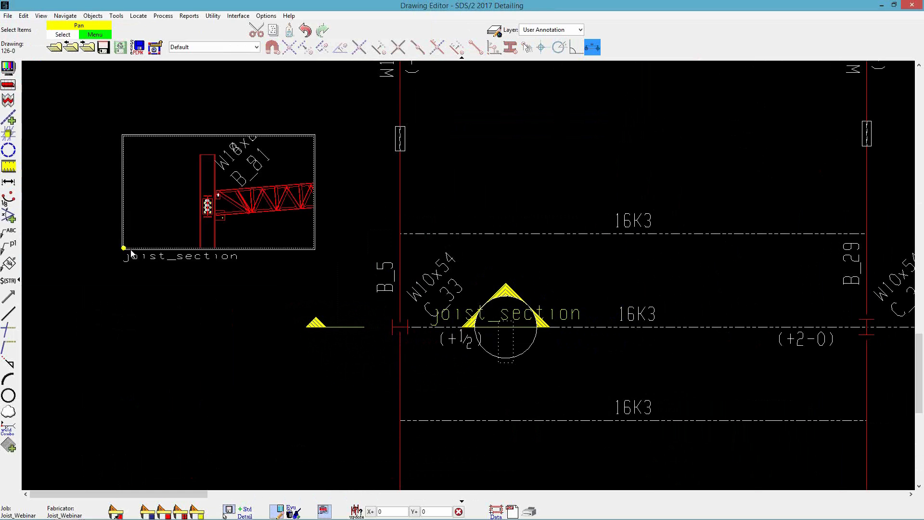
# Set the placed joist_section view's scale to 0.5, with its labels using the base 12 scale
pyautogui.doubleClick(231, 222)
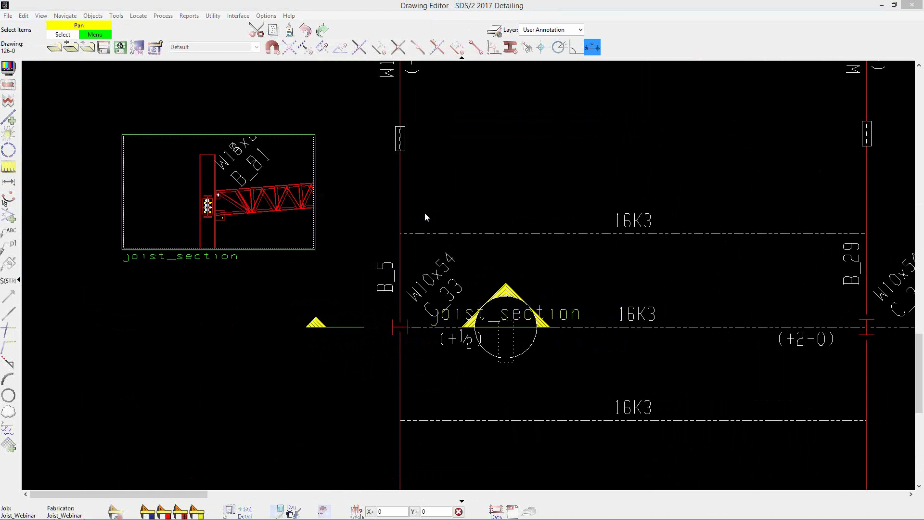
pyautogui.click(92, 54)
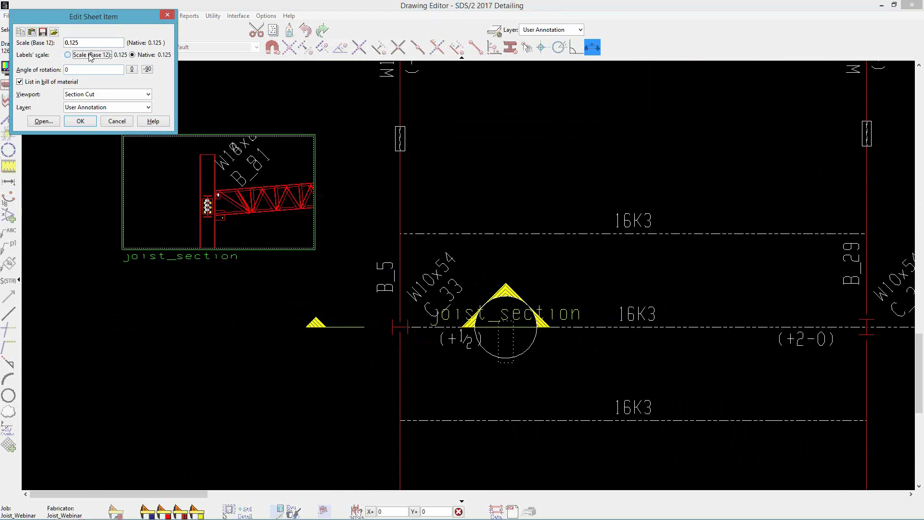
pyautogui.click(91, 43)
pyautogui.write('.')
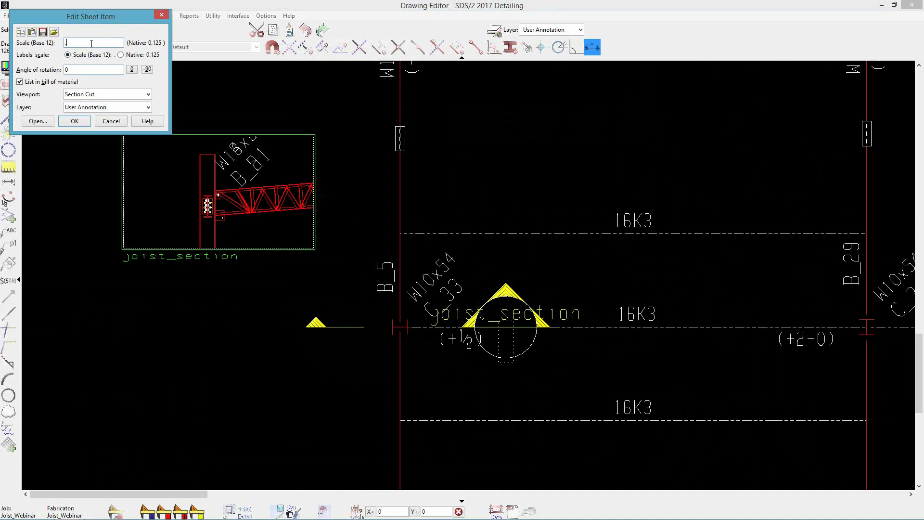
pyautogui.write('5')
pyautogui.press('Return')
# Inspect the joist's seat and bottom chord connection at the column in the section view, and close drawing 126-0 without saving
pyautogui.scroll(-4, 281, 158)
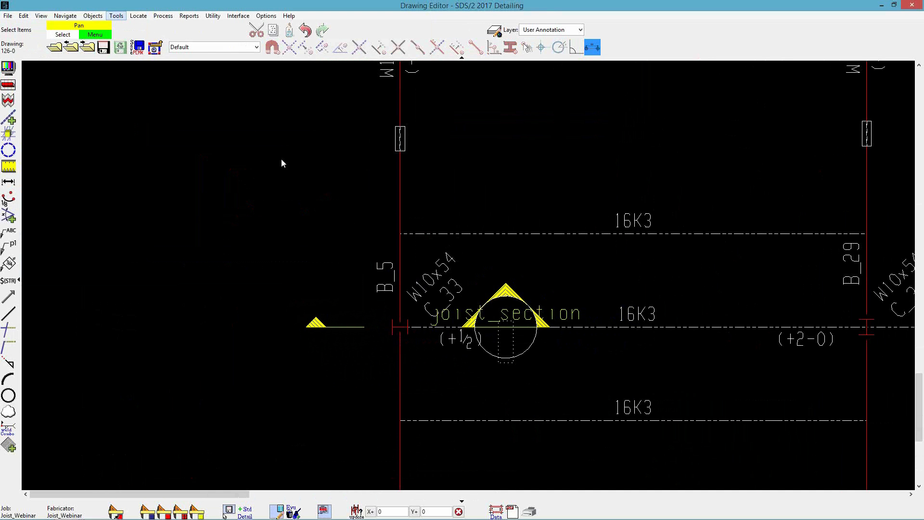
pyautogui.scroll(-5, 342, 214)
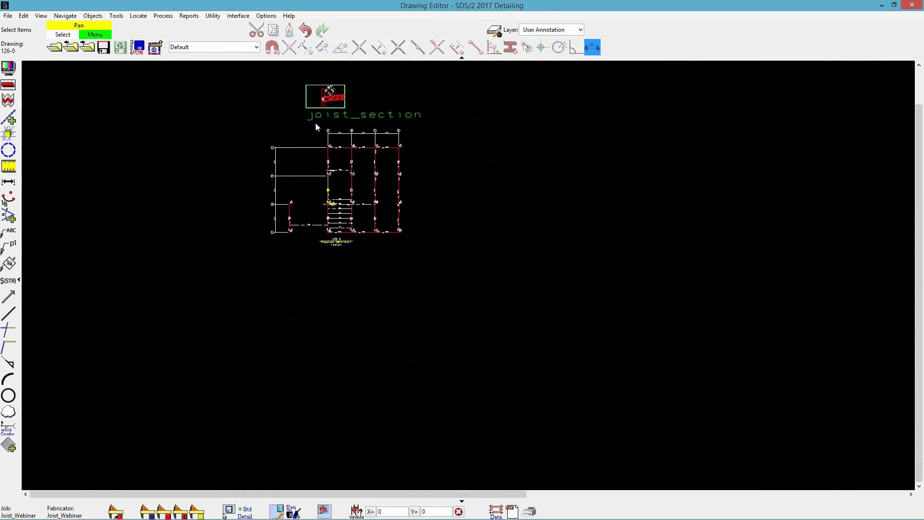
pyautogui.scroll(5, 296, 122)
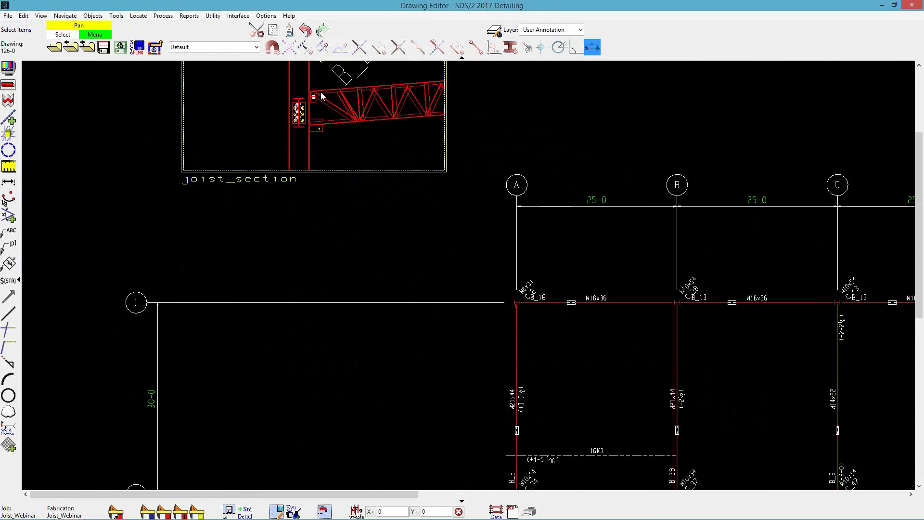
pyautogui.click(301, 160)
pyautogui.scroll(5, 301, 161)
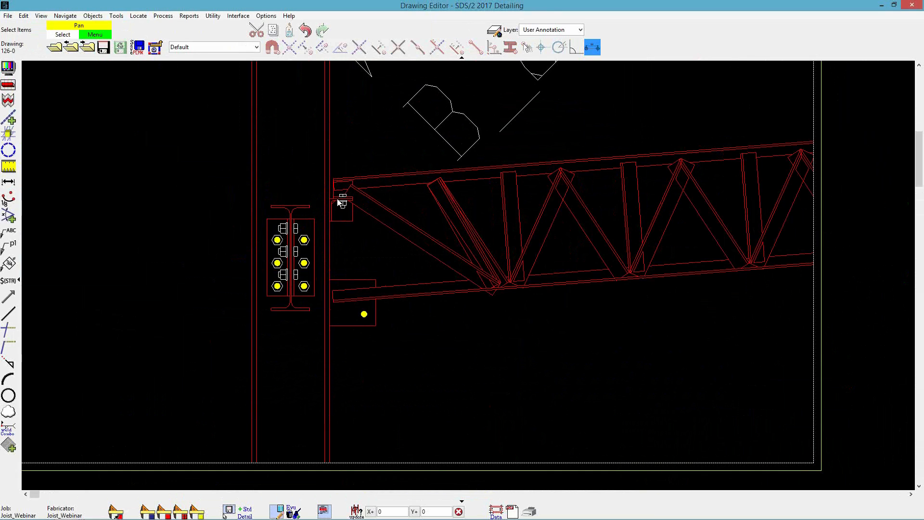
pyautogui.click(910, 5)
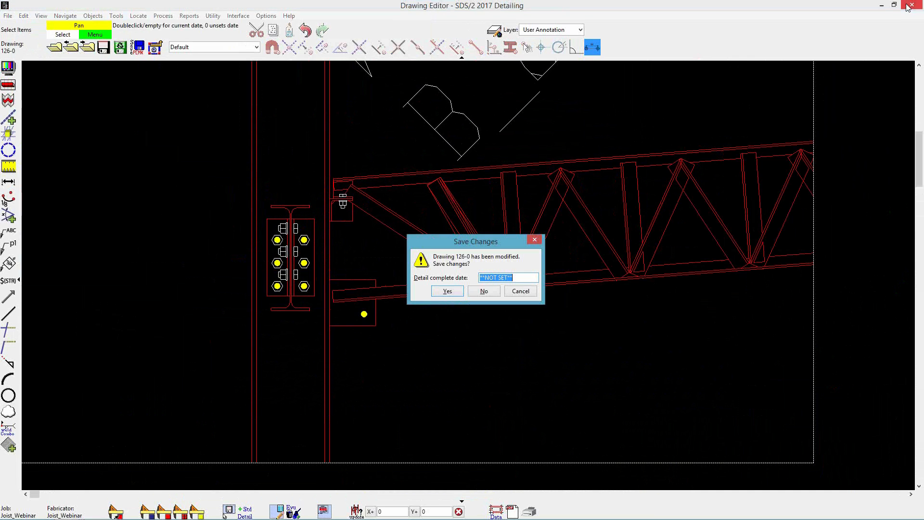
pyautogui.click(481, 291)
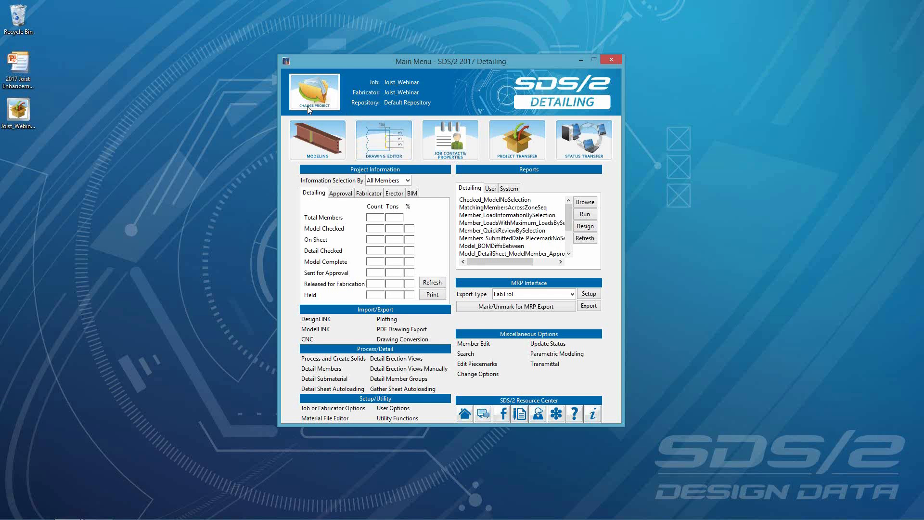
# Create a new project with job and fabricator named canam and Canam as the joist manufacturer
pyautogui.click(332, 107)
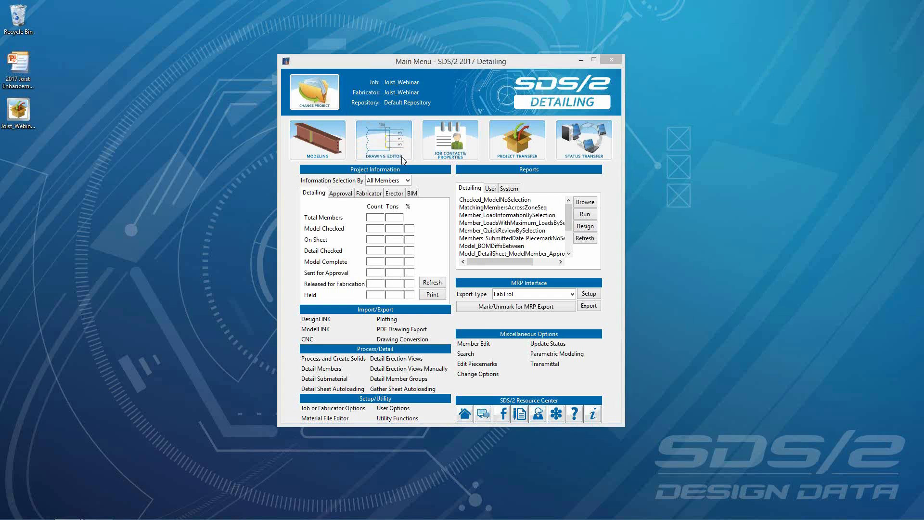
pyautogui.click(759, 187)
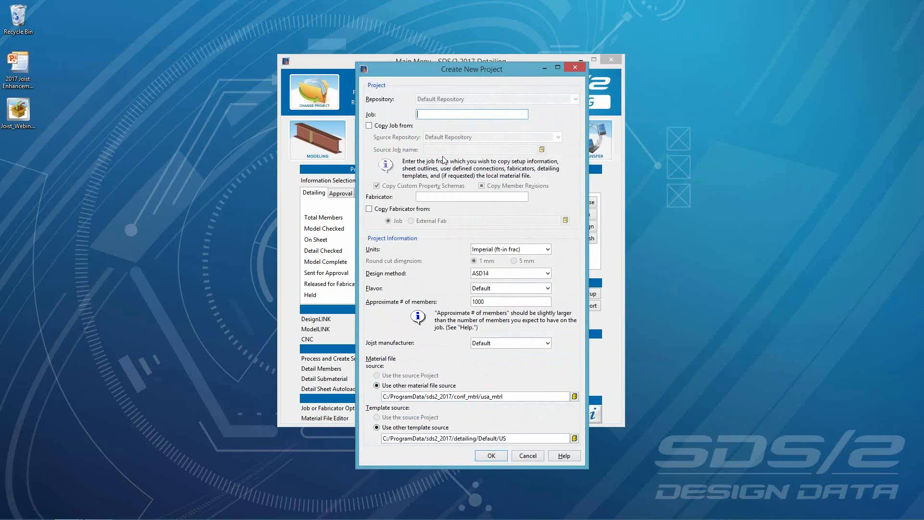
pyautogui.write('canam')
pyautogui.press('Tab')
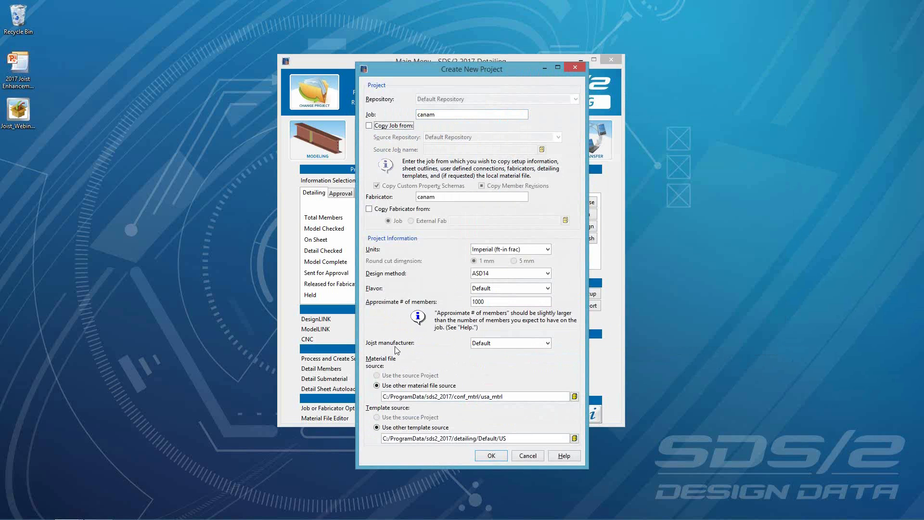
pyautogui.click(494, 342)
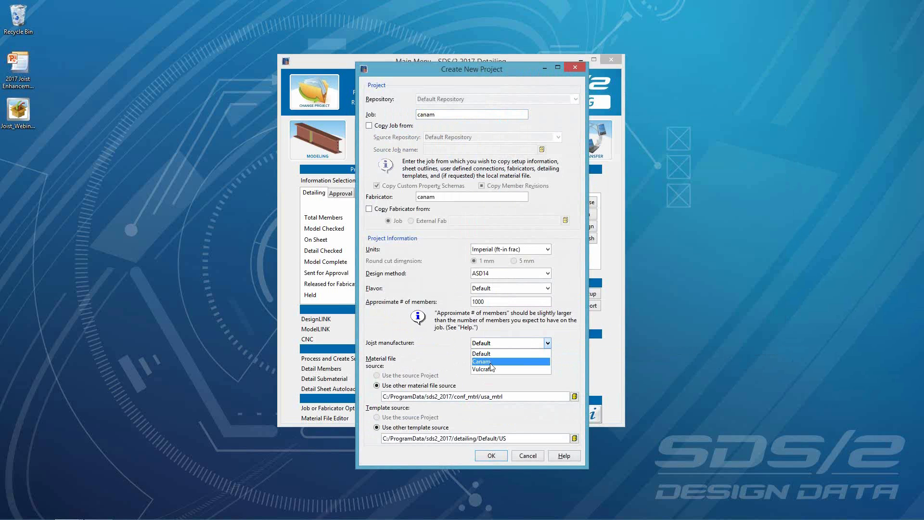
pyautogui.click(491, 362)
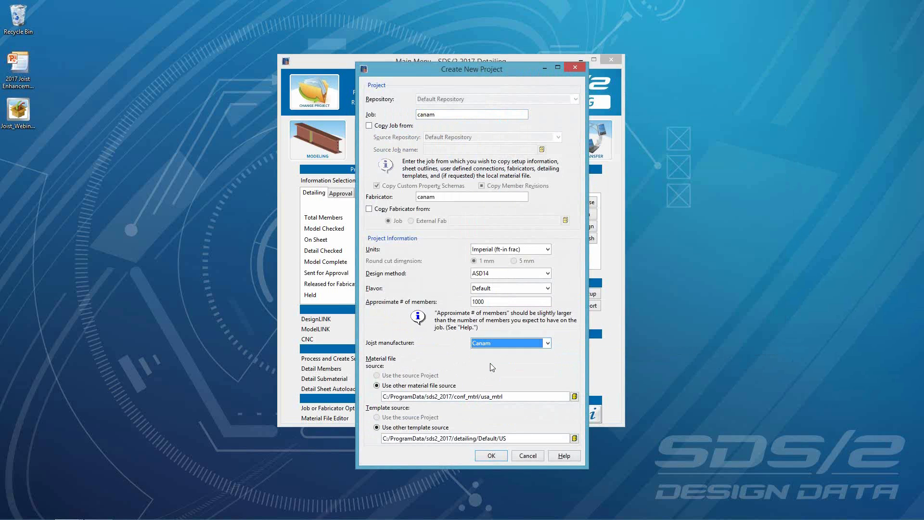
pyautogui.click(489, 456)
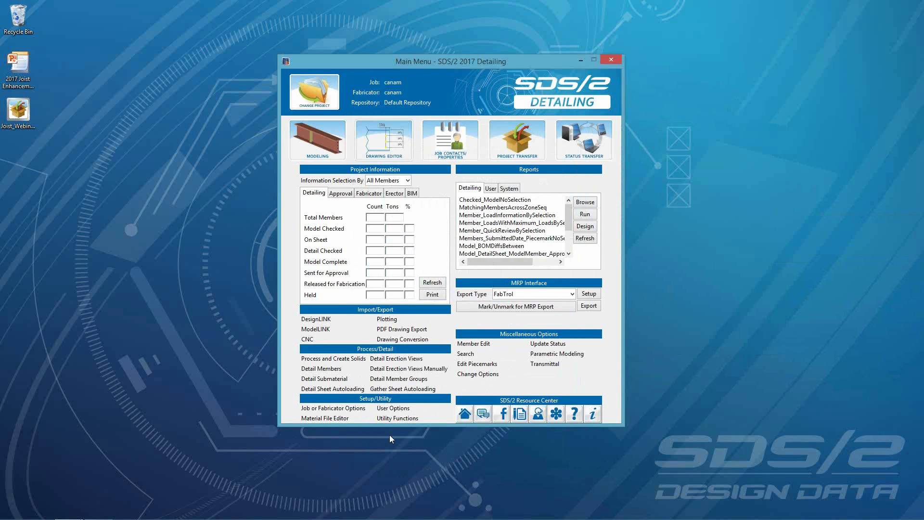
# Open the canam job's local material file in the Material File Editor
pyautogui.click(324, 418)
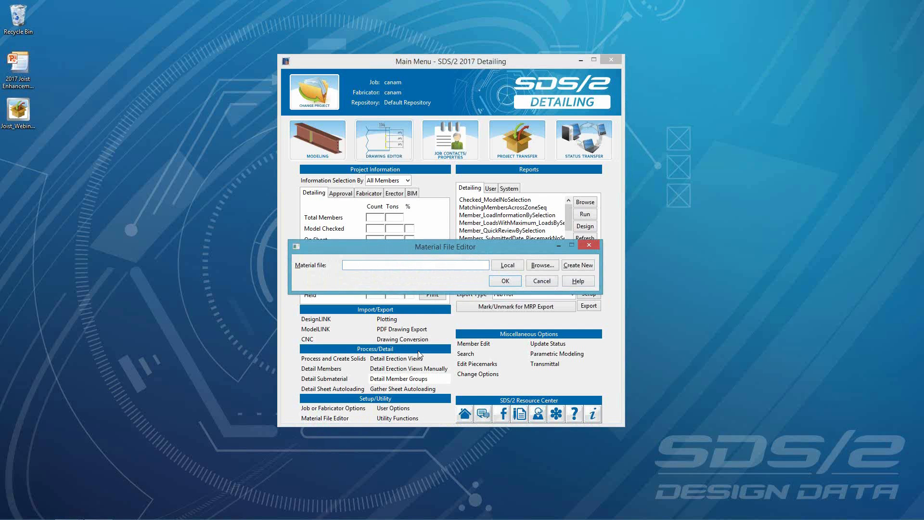
pyautogui.click(507, 265)
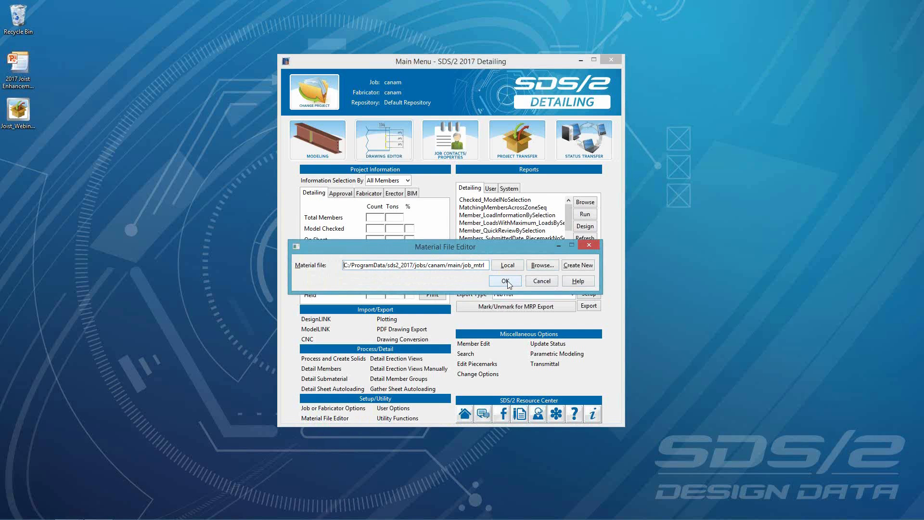
pyautogui.click(505, 281)
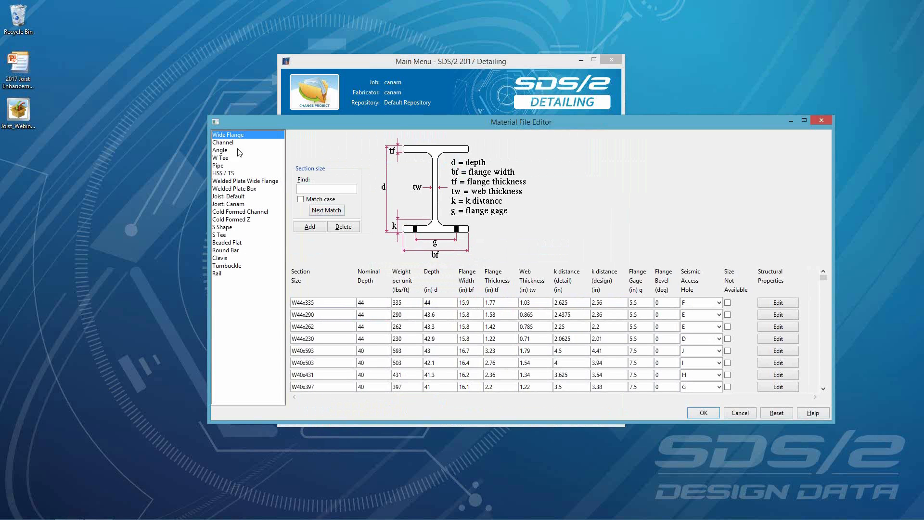
# Find the L2 sizes in the angle sections and add a new section there named L2 1/4x2x.157
pyautogui.click(225, 152)
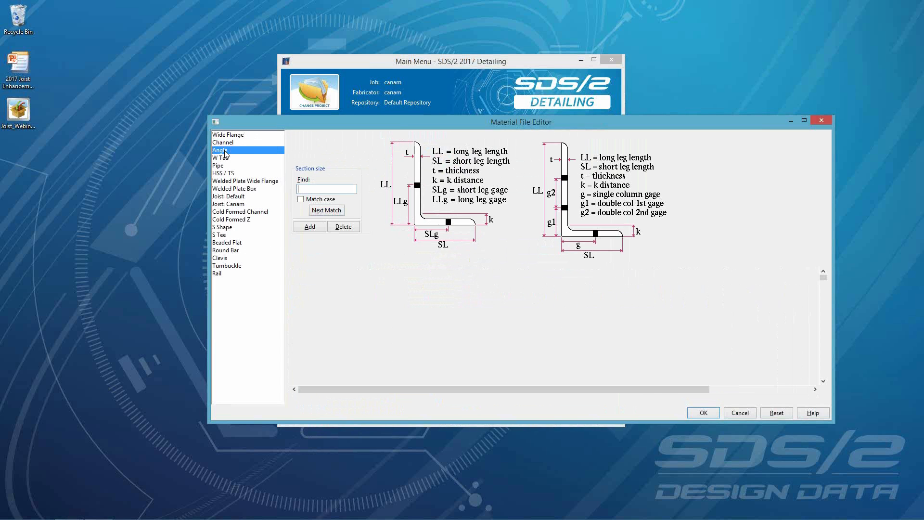
pyautogui.click(324, 190)
pyautogui.write('L')
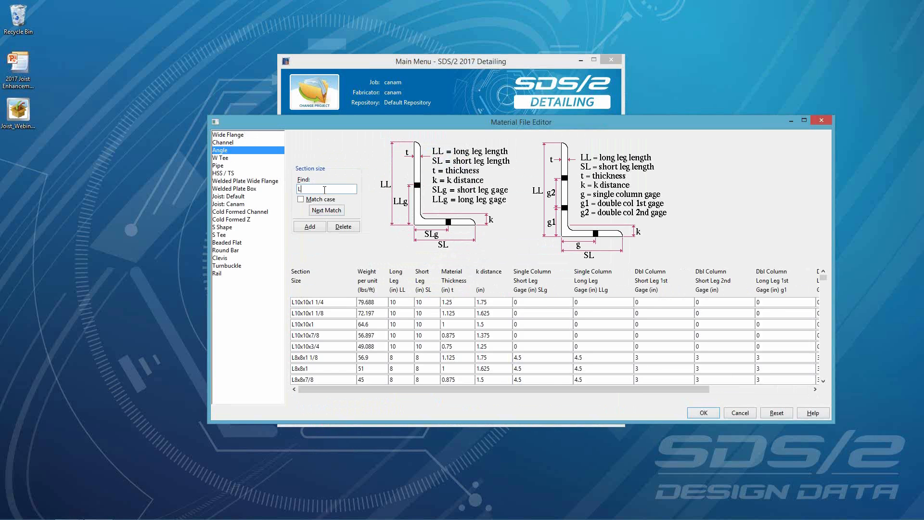
pyautogui.write('2')
pyautogui.click(326, 211)
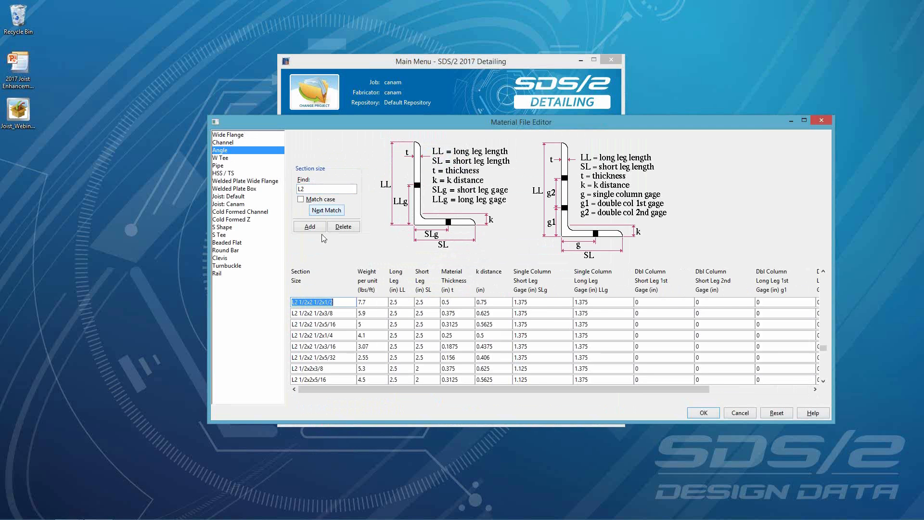
pyautogui.click(319, 229)
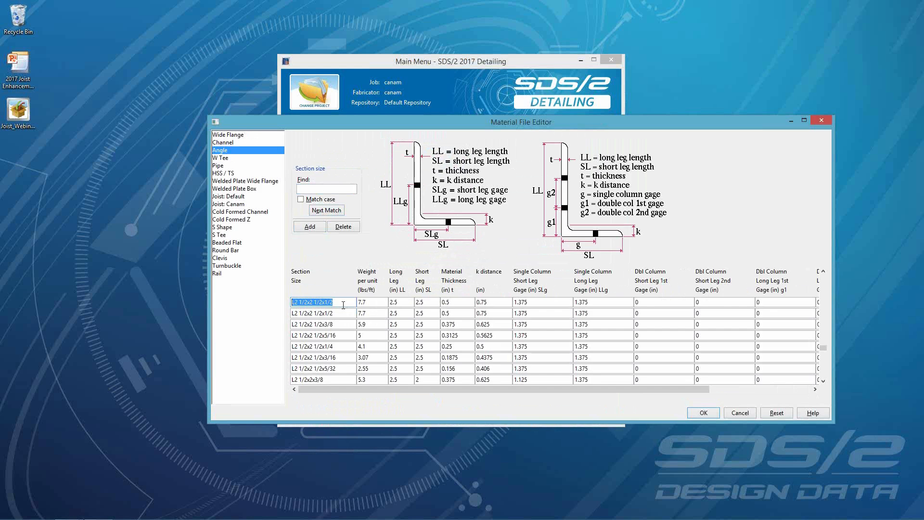
pyautogui.write('L2 1/4x2x.157')
pyautogui.press('Tab')
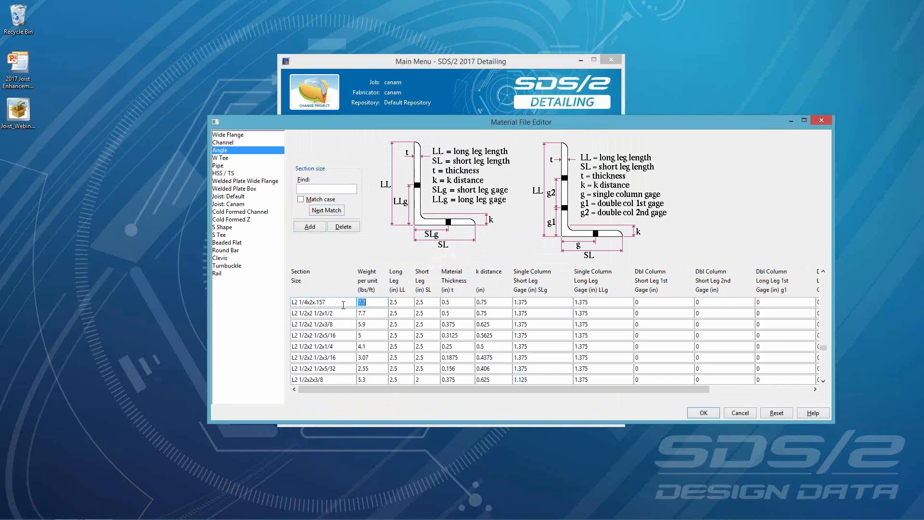
# Set the new angle's weight to 3 lbs/ft, long leg to 2.25, short leg to 2, thickness to .157 and k distance to .475
pyautogui.write('3')
pyautogui.press('Tab')
pyautogui.write('2.25')
pyautogui.press('Tab')
pyautogui.write('2')
pyautogui.press('Tab')
pyautogui.write('.157')
pyautogui.press('Tab')
pyautogui.write('.475')
pyautogui.press('Tab')
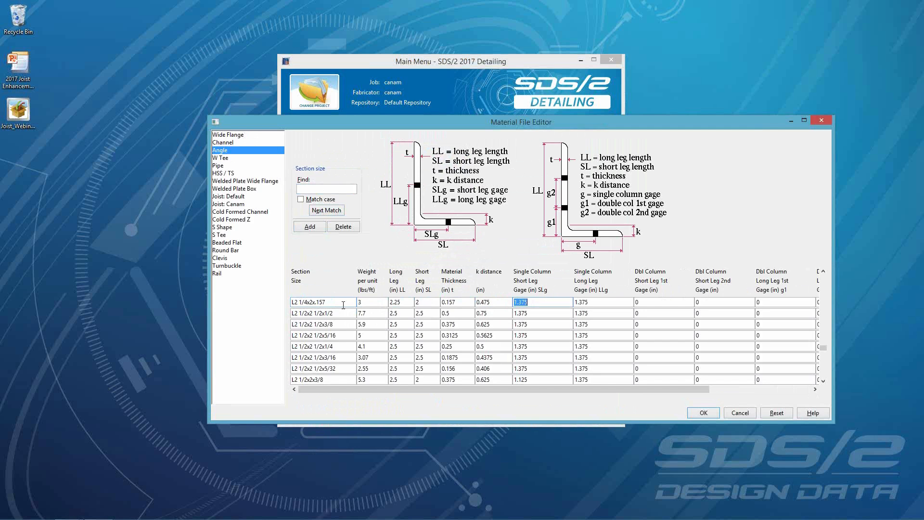
# Set the new angle's single column gages to 1.125 for the short leg and 1.25 for the long leg
pyautogui.write('.')
pyautogui.write('.125')
pyautogui.press('Tab')
pyautogui.write('1.25')
pyautogui.press('Tab')
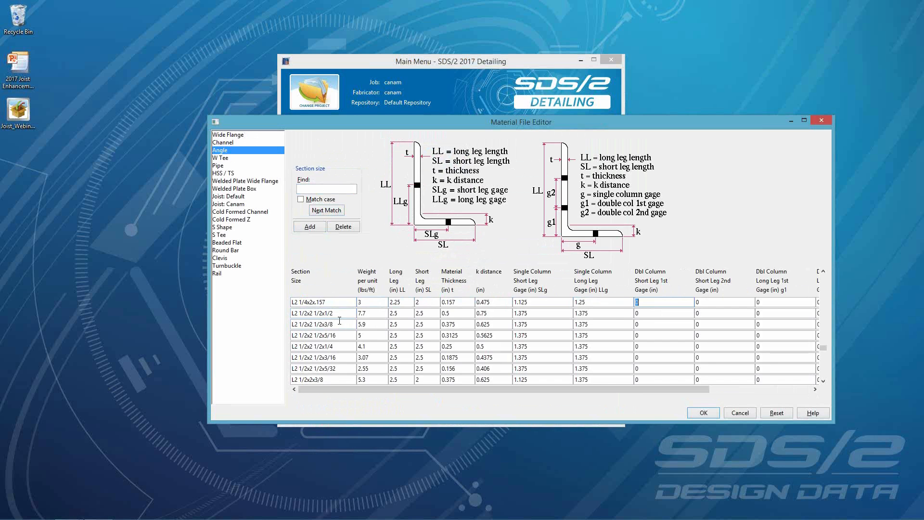
# For the Canam joist sections, choose JoistPropertiesImperial.xml from the joist_mfgs Canam folder as the joist properties file to import
pyautogui.click(224, 197)
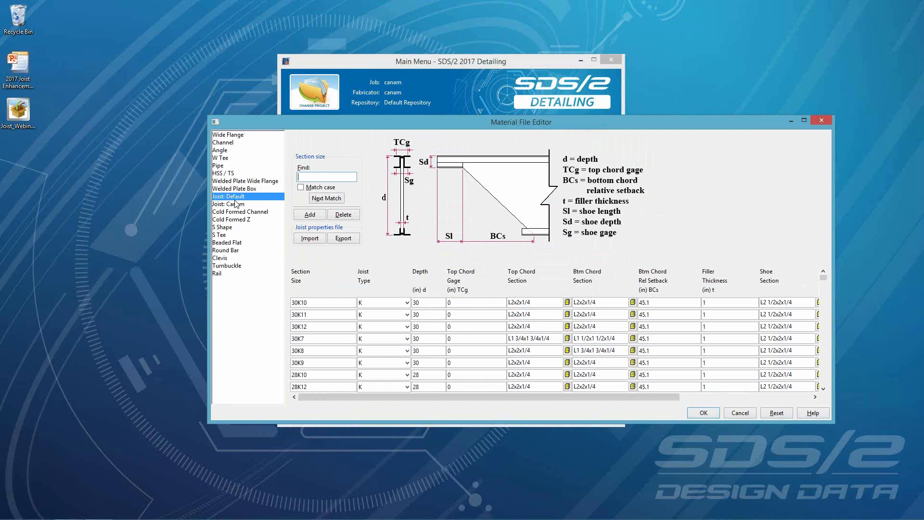
pyautogui.click(236, 204)
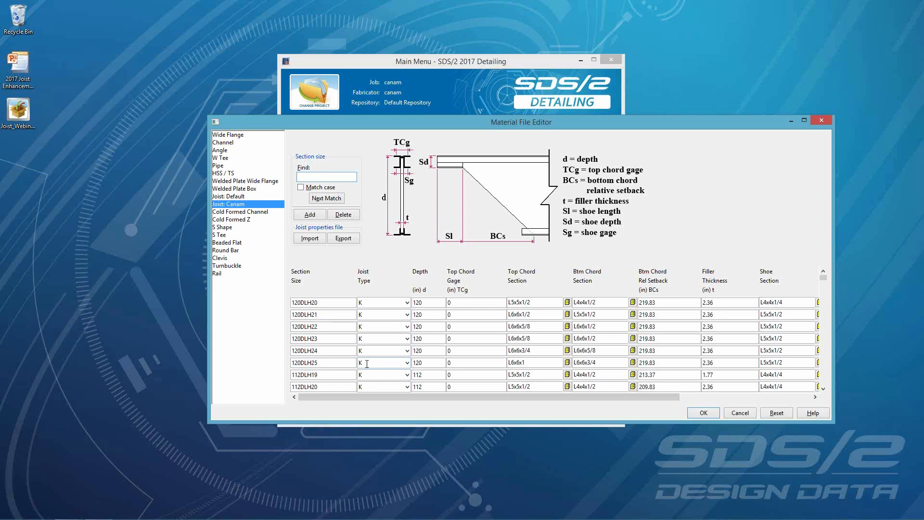
pyautogui.click(311, 238)
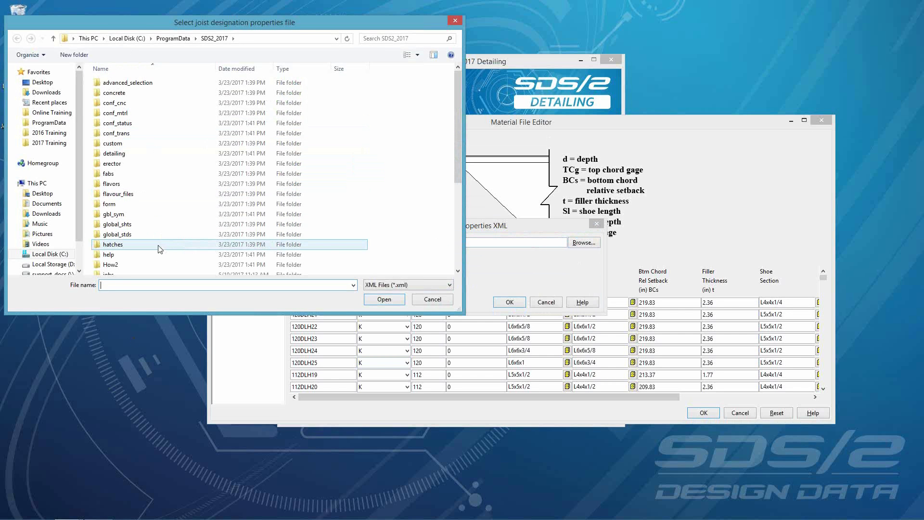
pyautogui.click(458, 271)
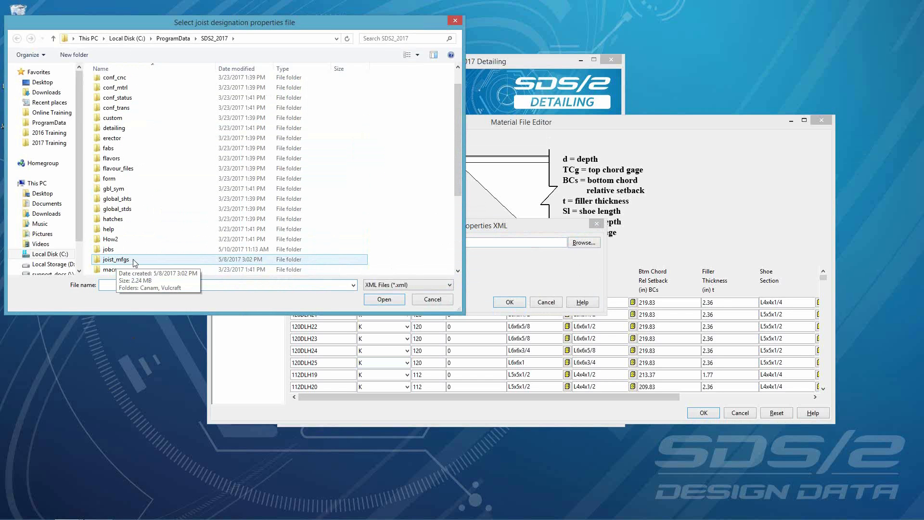
pyautogui.doubleClick(135, 263)
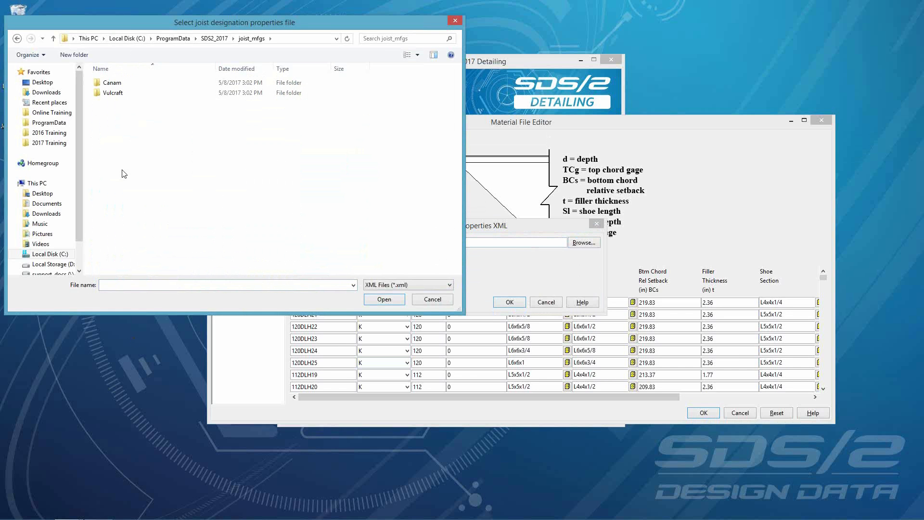
pyautogui.doubleClick(111, 85)
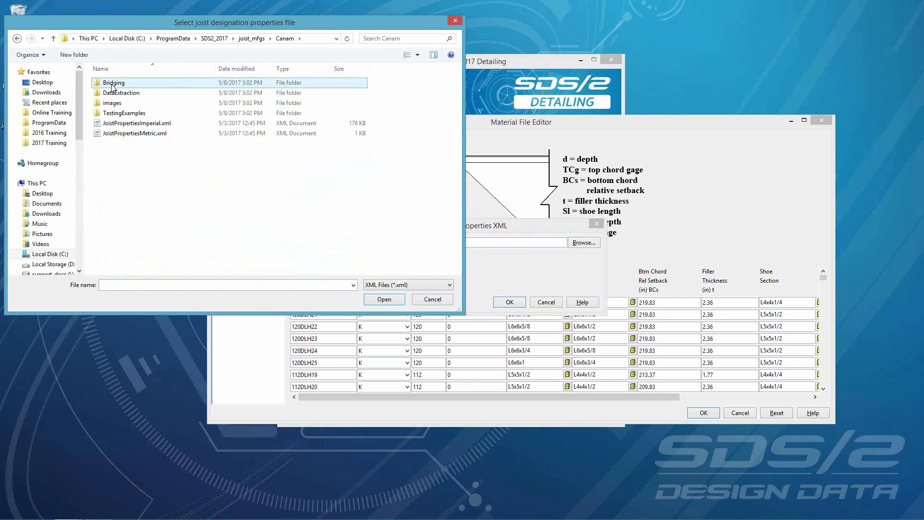
pyautogui.doubleClick(128, 124)
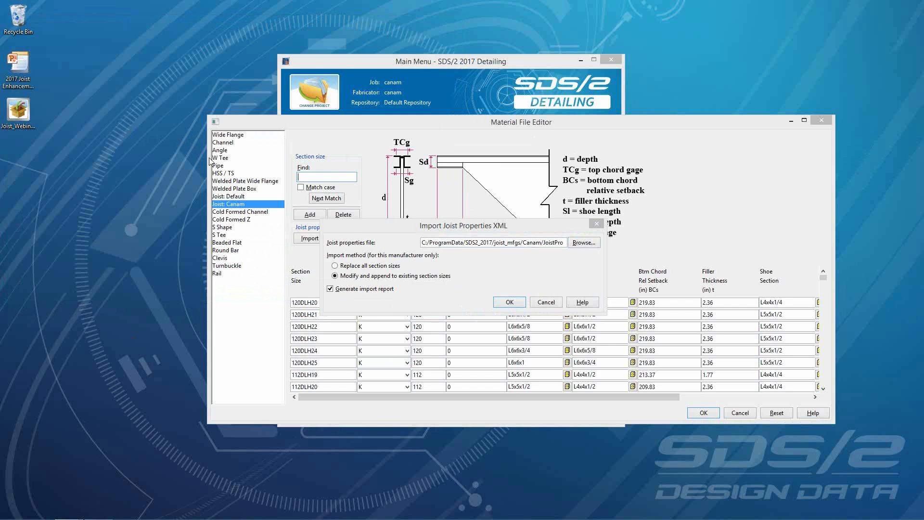
# Import the joist properties with all section sizes replaced and an import report generated, and close the report
pyautogui.click(350, 267)
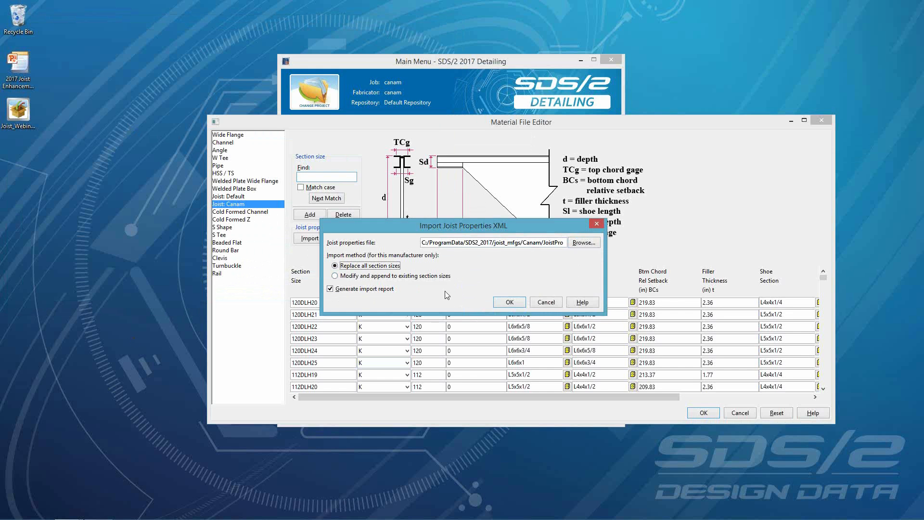
pyautogui.click(509, 302)
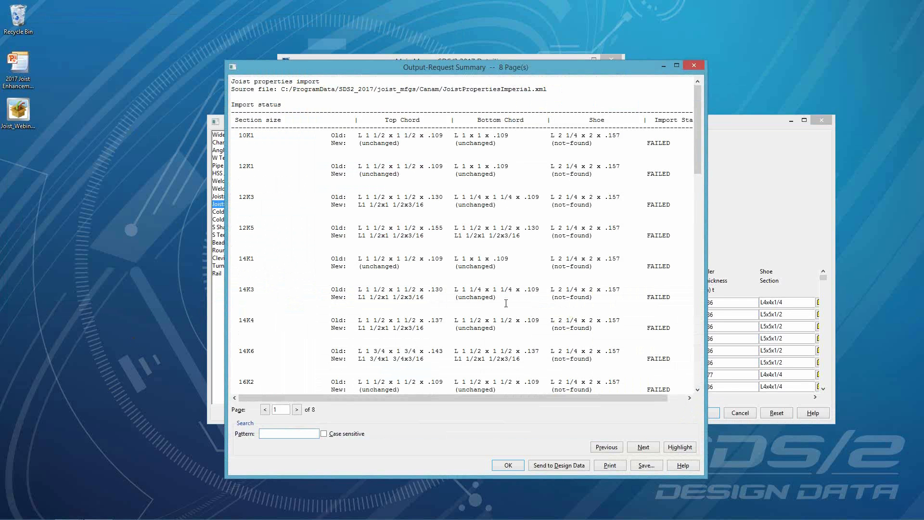
pyautogui.click(506, 465)
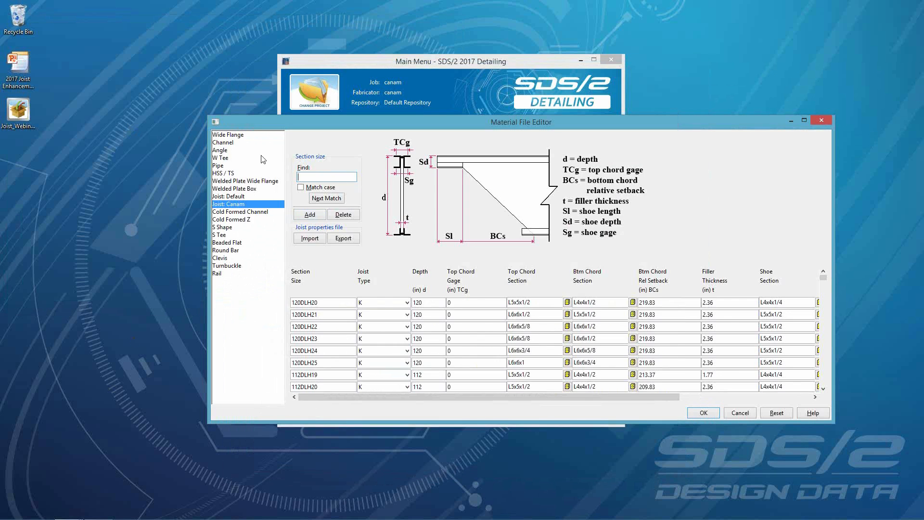
# Find the L2 1/4x2x.157 angle section and rename it L2 1/4x2x3/16
pyautogui.click(219, 151)
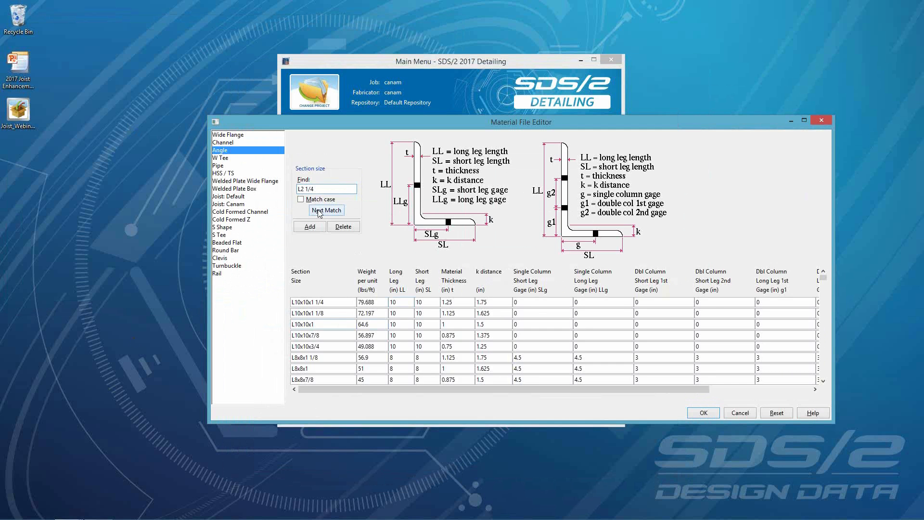
pyautogui.click(318, 211)
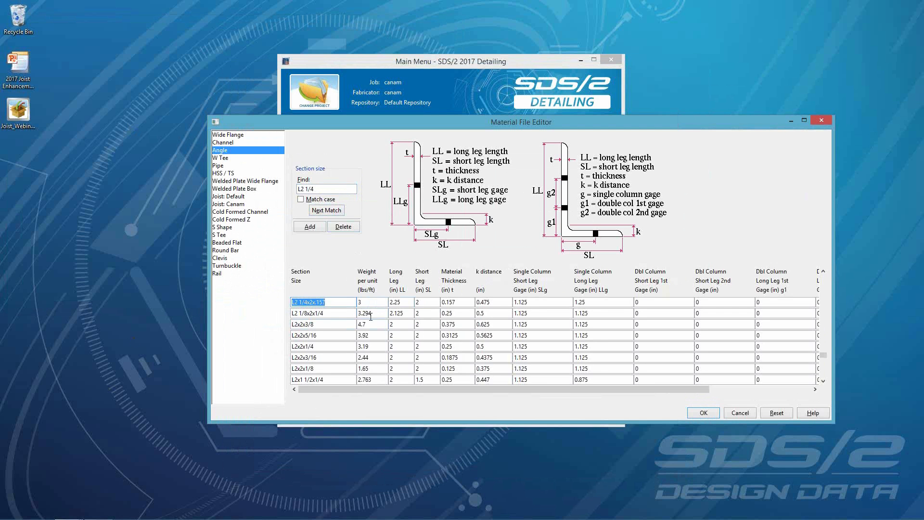
pyautogui.click(340, 301)
pyautogui.press('BackSpace')
pyautogui.press('BackSpace')
pyautogui.press('BackSpace')
pyautogui.press('Tab')
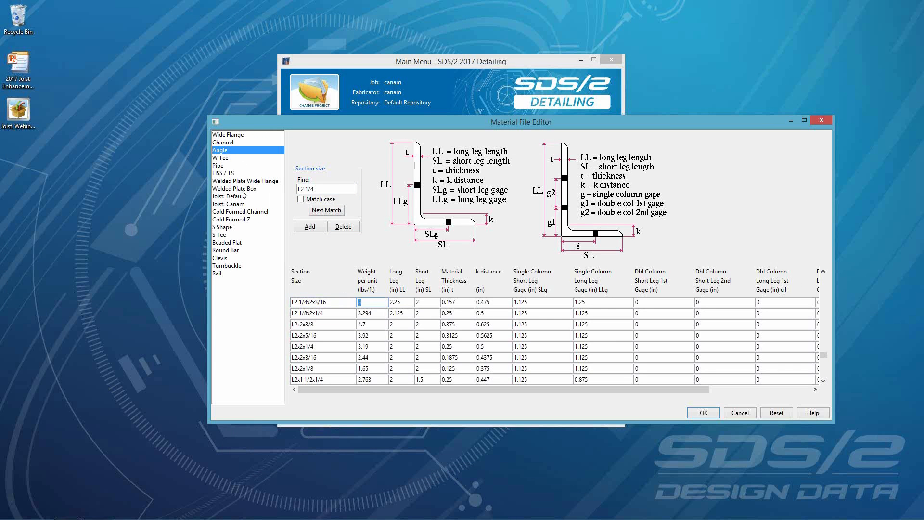
# Import the Canam joist properties file again, replacing all section sizes and generating an import report
pyautogui.click(228, 204)
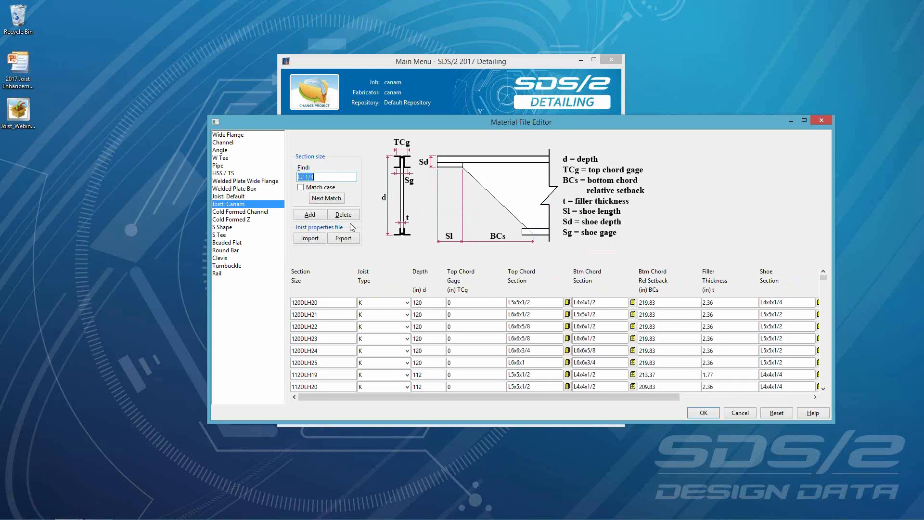
pyautogui.click(310, 238)
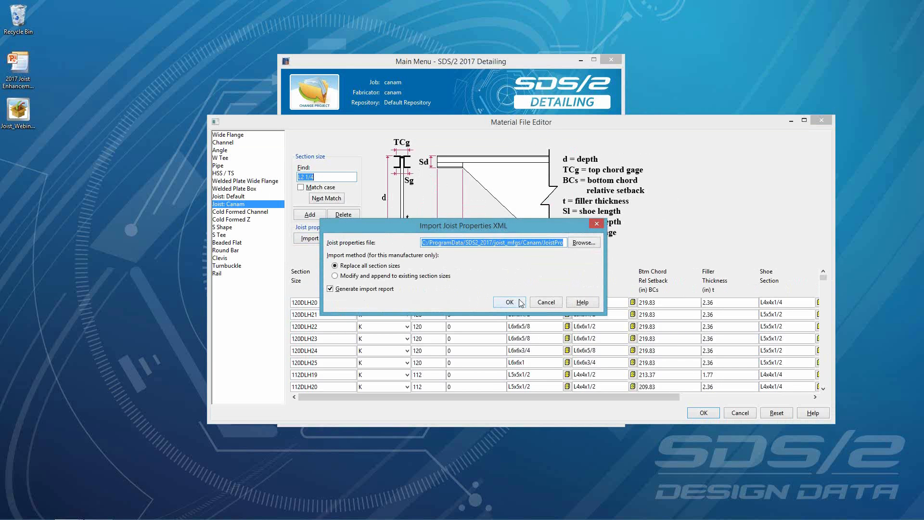
pyautogui.click(510, 302)
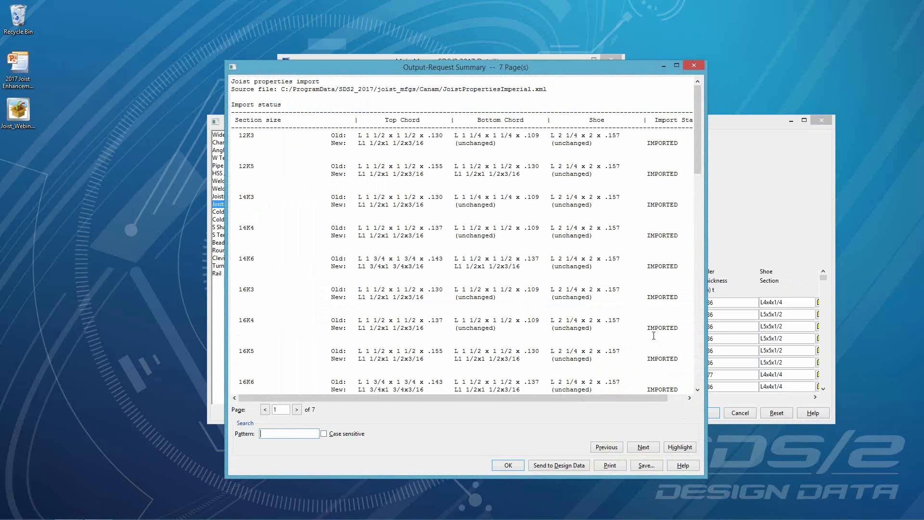
# Review the shoe sections and import status in the report, close it and leave the Material File Editor without saving
pyautogui.scroll(-9, 654, 335)
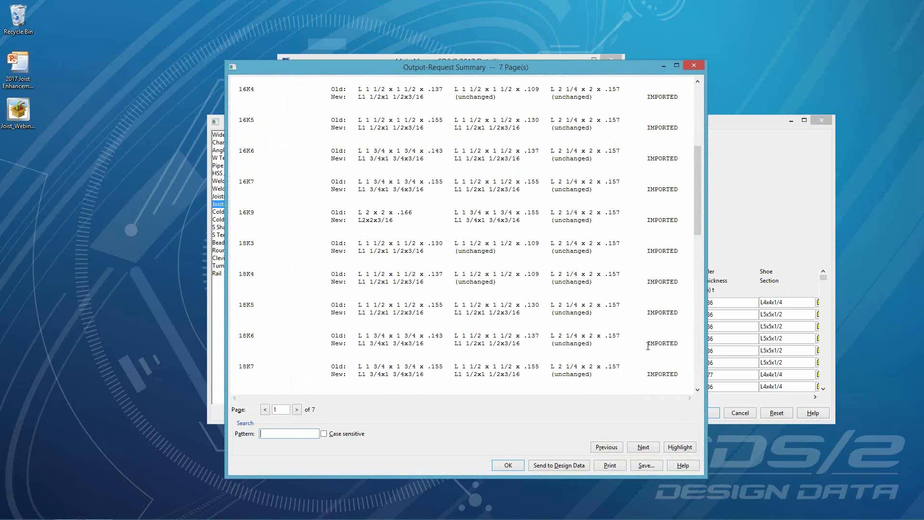
pyautogui.scroll(-15, 648, 347)
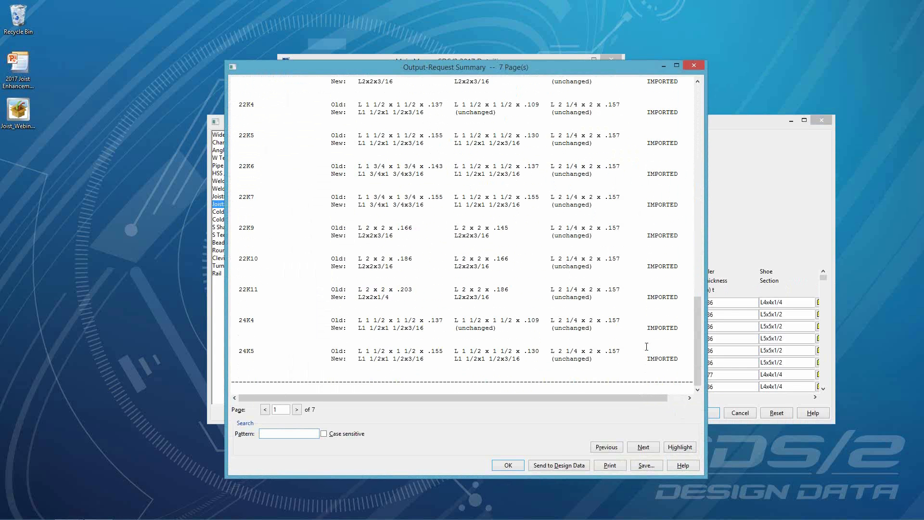
pyautogui.moveTo(569, 355); pyautogui.dragTo(548, 353)
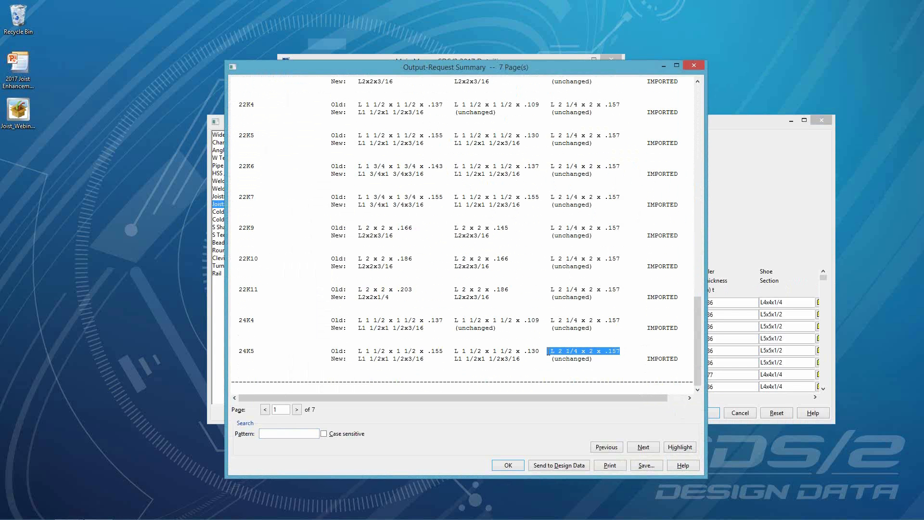
pyautogui.scroll(9, 547, 352)
pyautogui.scroll(-9, 547, 351)
pyautogui.click(504, 466)
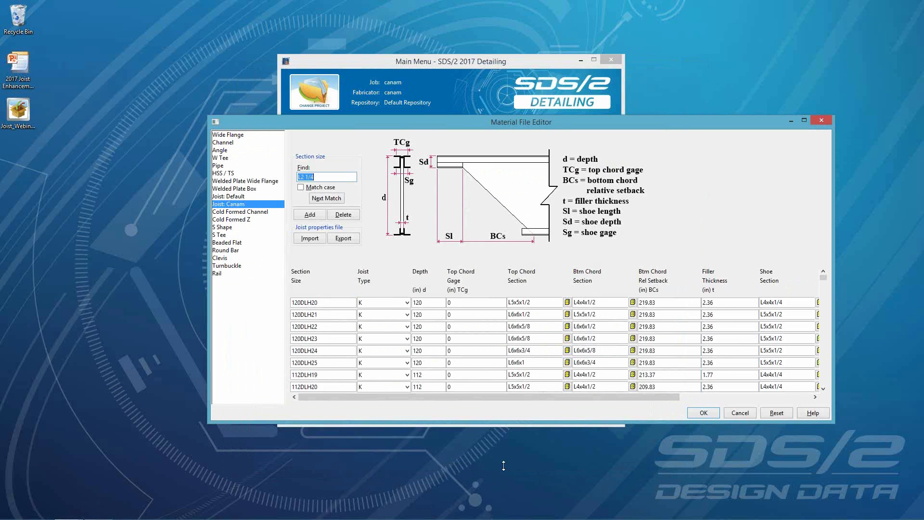
pyautogui.click(745, 417)
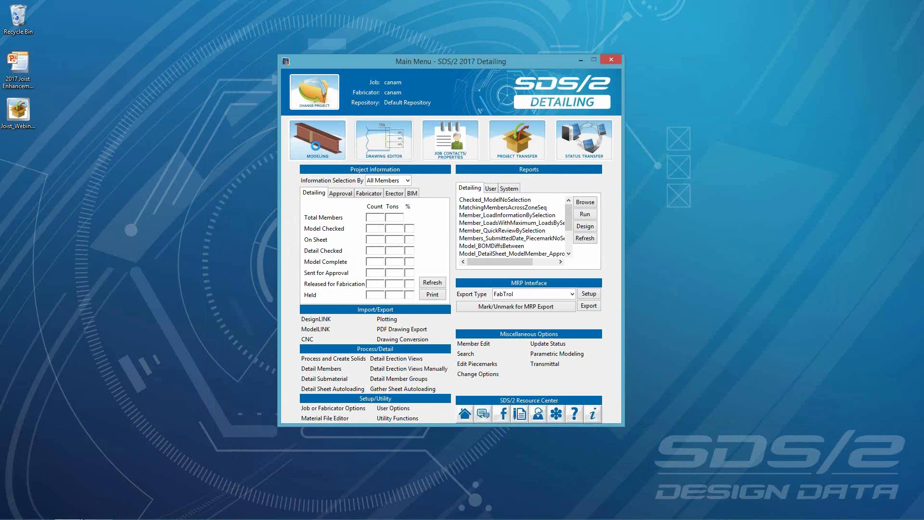
# Open Modeling for the canam job and create a primary erection view named 0 at elevation 0
pyautogui.click(316, 146)
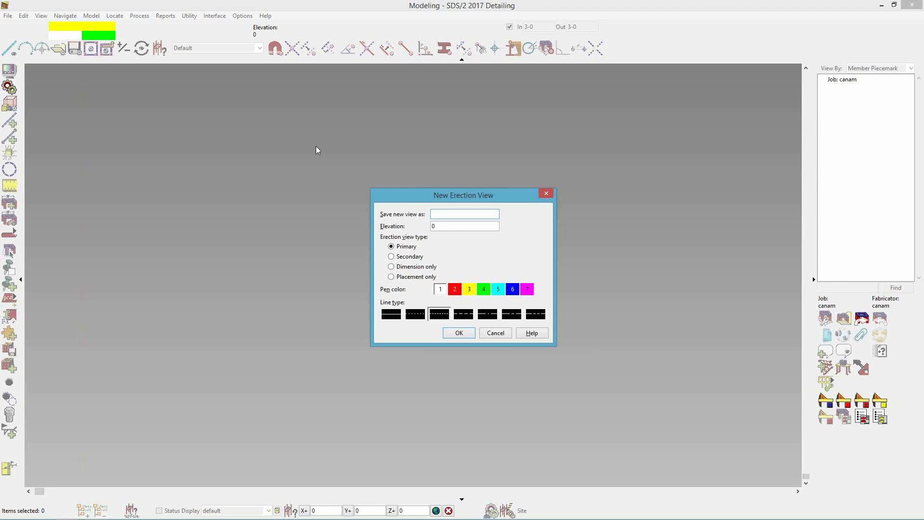
pyautogui.write('0')
pyautogui.press('Return')
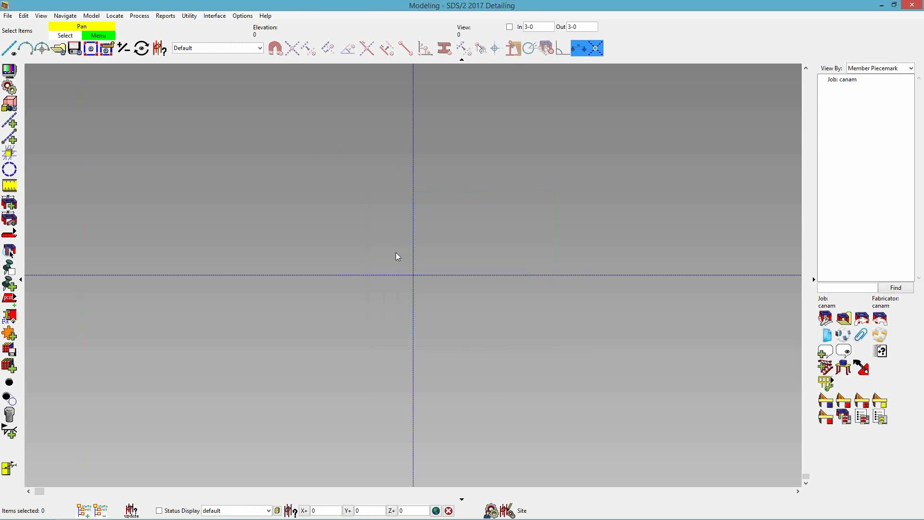
# Start configuring the toolbars and display the Canam Tools command group
pyautogui.click(242, 16)
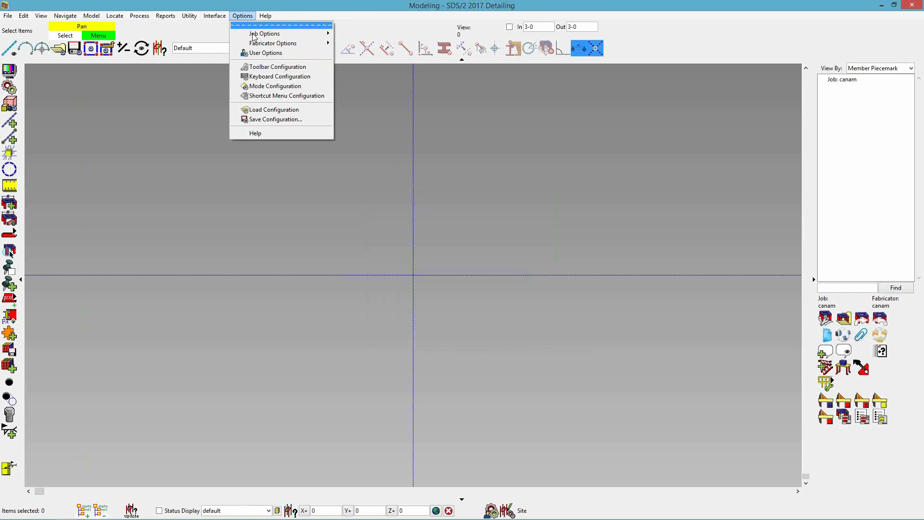
pyautogui.click(265, 67)
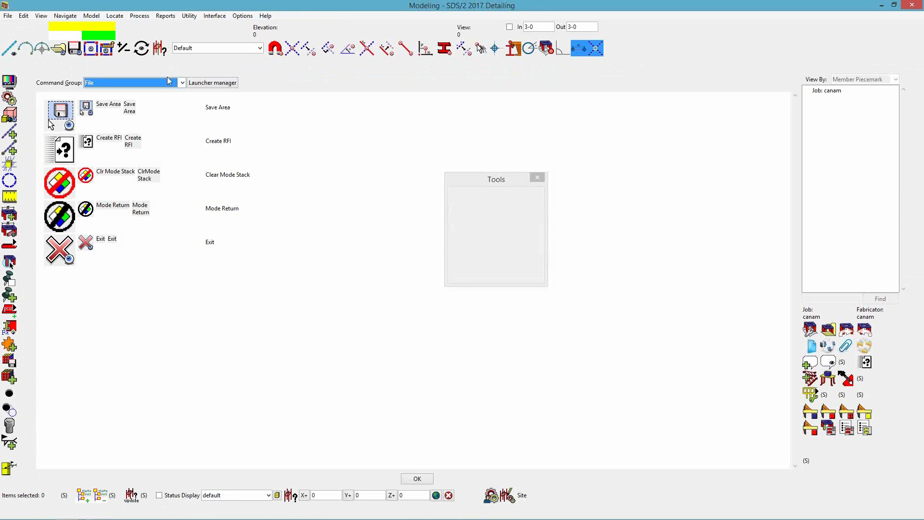
pyautogui.click(139, 82)
pyautogui.moveTo(180, 103); pyautogui.dragTo(180, 162)
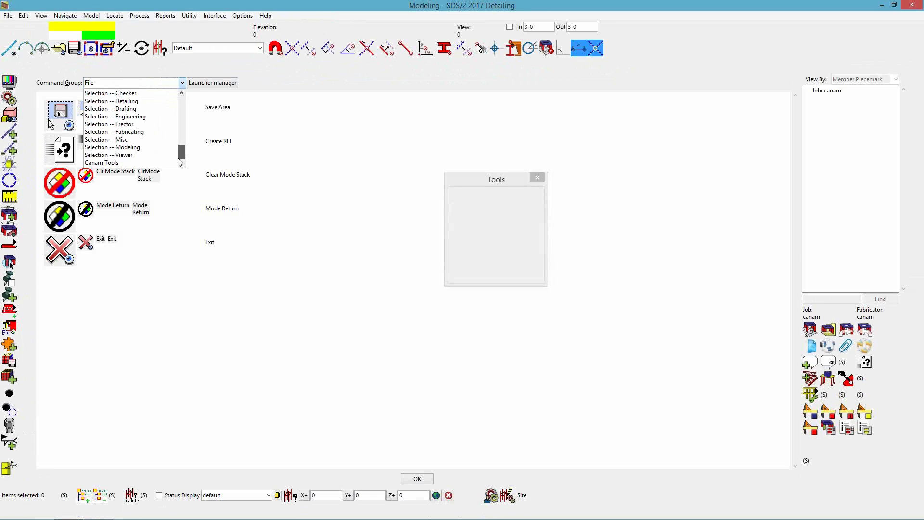
pyautogui.click(98, 162)
# Add the Canam joist import, bridging import, bridging selection, joist design export and as-fabbed part removal tools to the toolbar, without saving a configuration file
pyautogui.moveTo(85, 110); pyautogui.dragTo(626, 33)
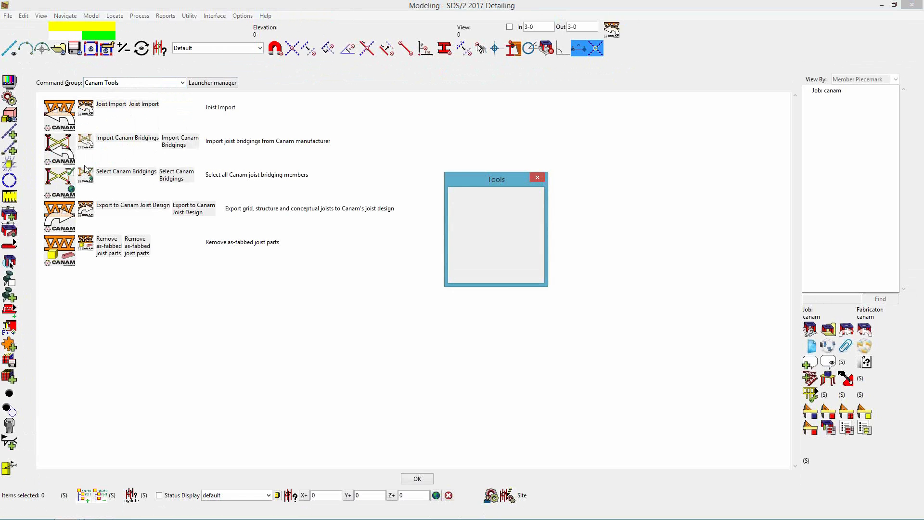
pyautogui.moveTo(85, 139); pyautogui.dragTo(630, 32)
pyautogui.moveTo(87, 175); pyautogui.dragTo(645, 30)
pyautogui.moveTo(87, 212); pyautogui.dragTo(611, 36)
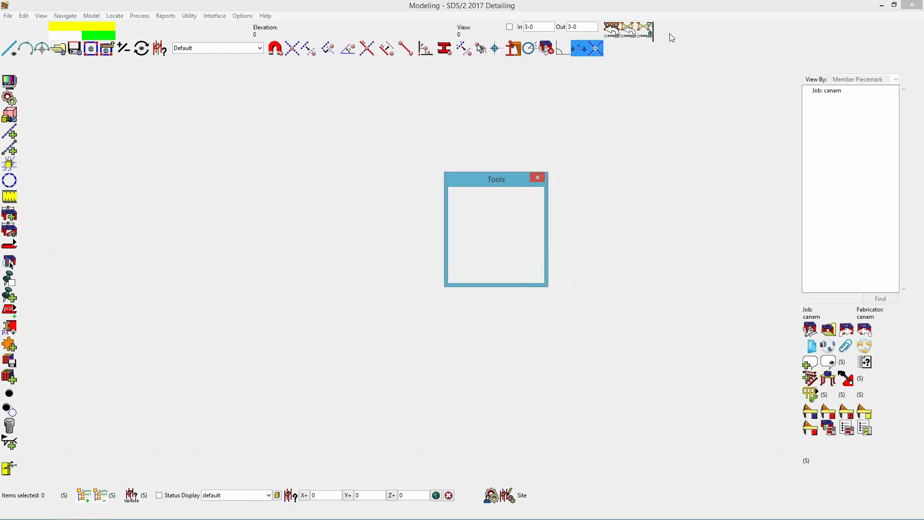
pyautogui.moveTo(86, 246); pyautogui.dragTo(697, 32)
pyautogui.click(414, 480)
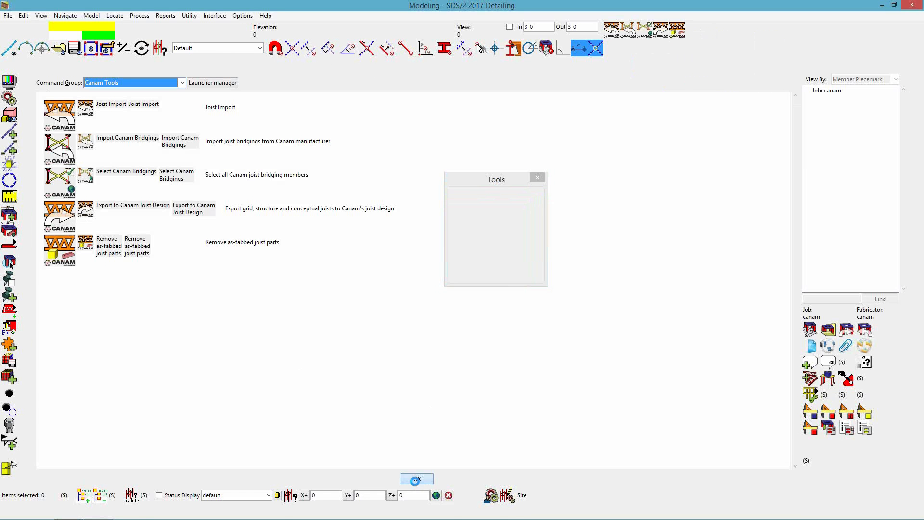
pyautogui.click(640, 397)
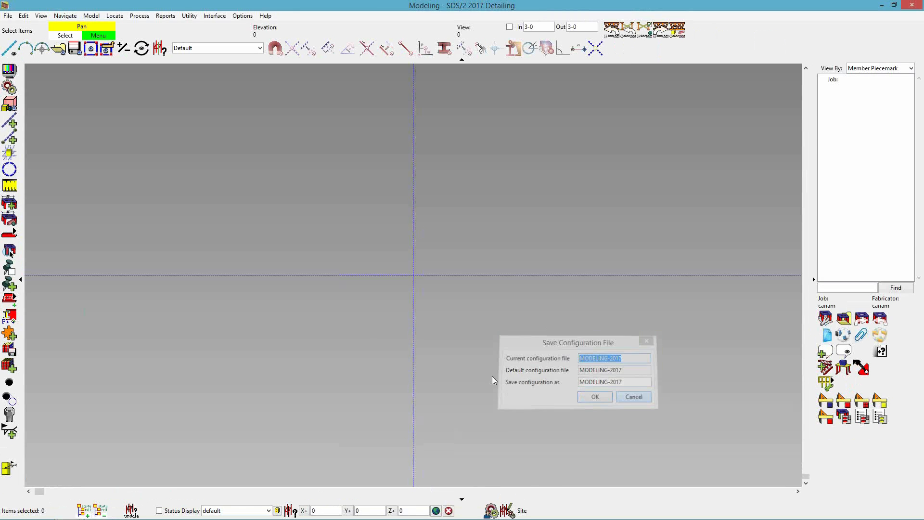
# Import the joists by location from the BIM file with snap 2, sequence 1 and new joists created, and view them in 3D
pyautogui.click(611, 29)
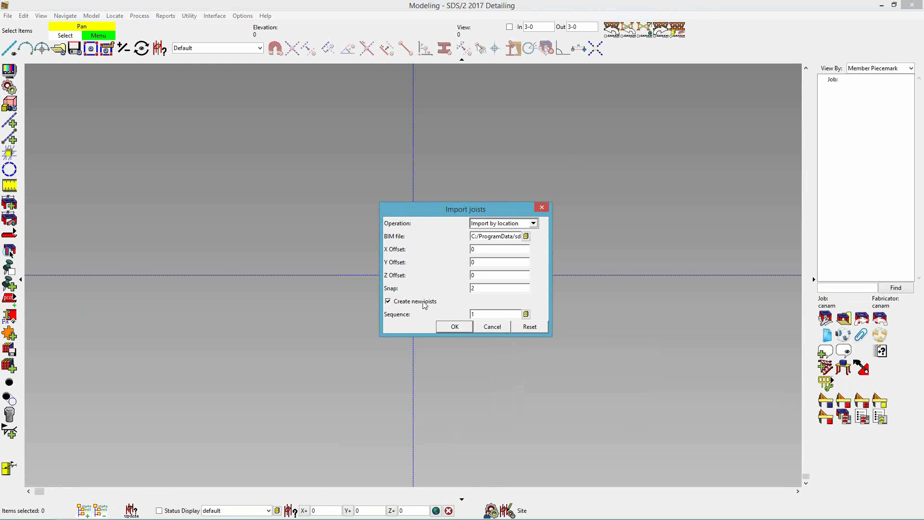
pyautogui.click(448, 328)
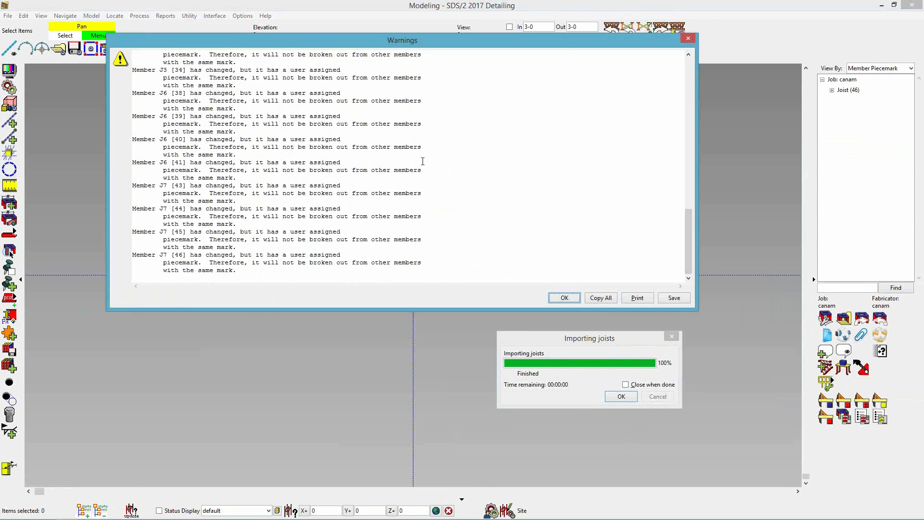
pyautogui.click(564, 298)
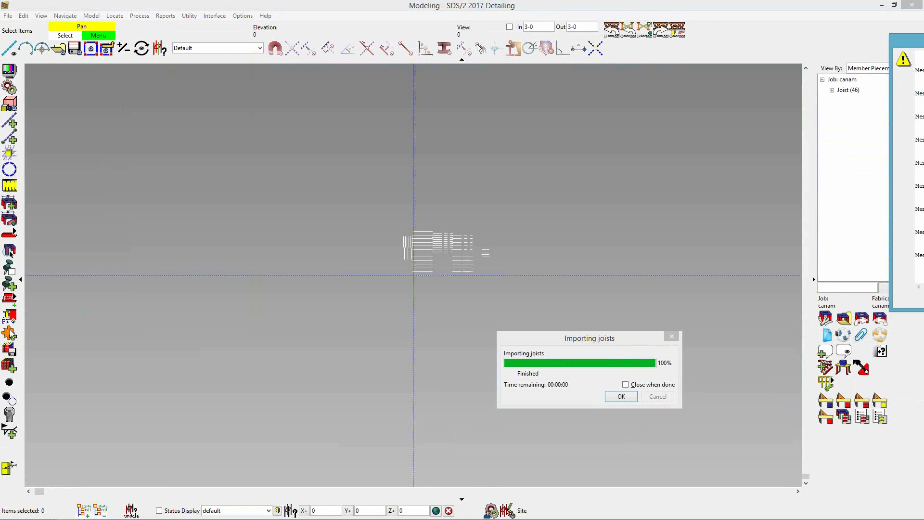
pyautogui.click(610, 399)
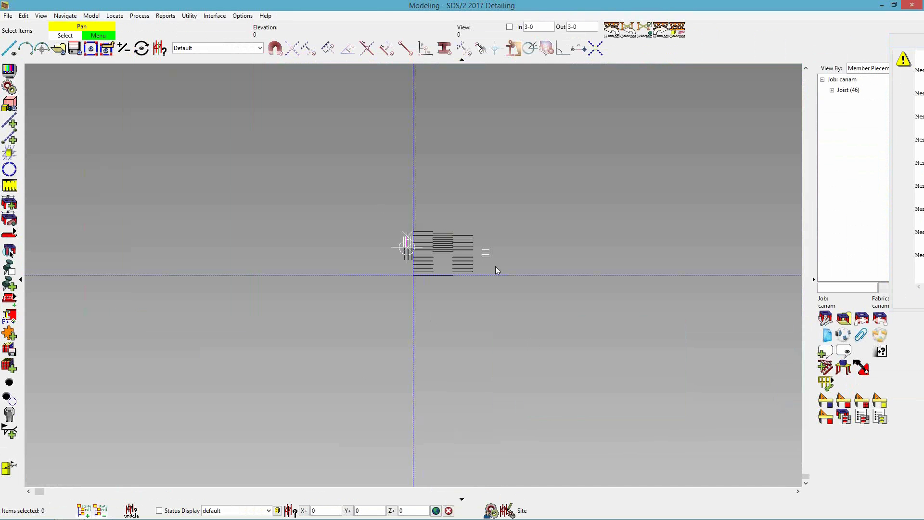
pyautogui.keyDown('shift'); pyautogui.moveTo(501, 277); pyautogui.dragTo(458, 222, button='middle'); pyautogui.keyUp('shift')
pyautogui.scroll(6, 459, 223)
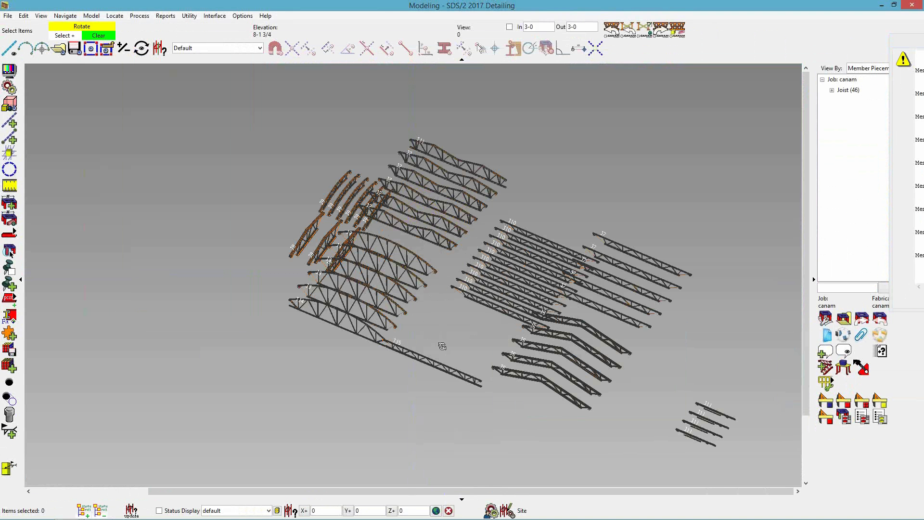
# Review the settings of a J2 joist in the 3D model, try to save them, and cancel the edit
pyautogui.keyDown('shift'); pyautogui.moveTo(405, 319); pyautogui.dragTo(415, 403, button='middle'); pyautogui.keyUp('shift')
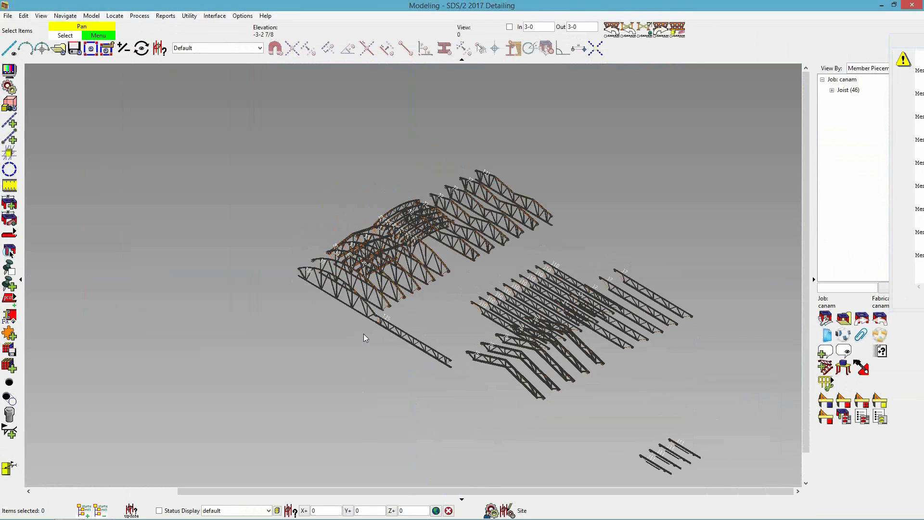
pyautogui.scroll(4, 363, 333)
pyautogui.keyDown('shift'); pyautogui.moveTo(368, 311); pyautogui.dragTo(386, 317, button='middle'); pyautogui.keyUp('shift')
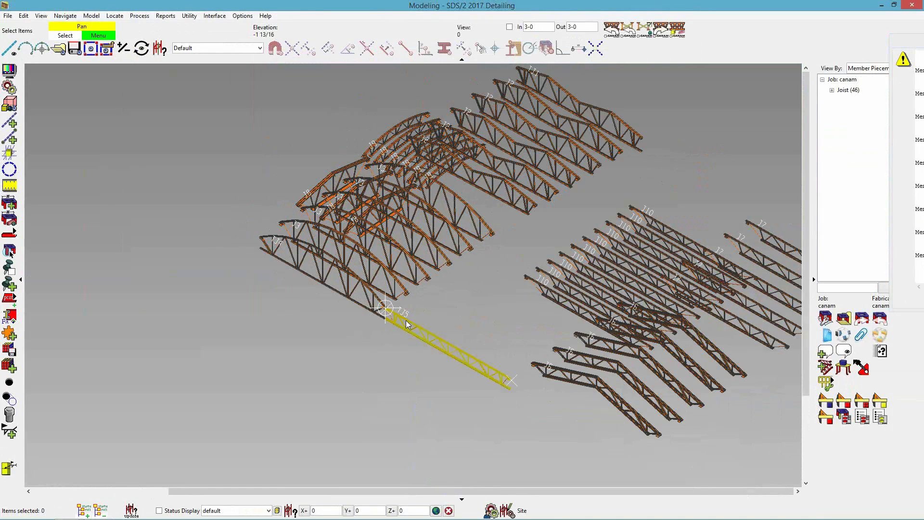
pyautogui.hotkey('ctrl', '1')
pyautogui.moveTo(478, 273); pyautogui.dragTo(429, 303, button='middle')
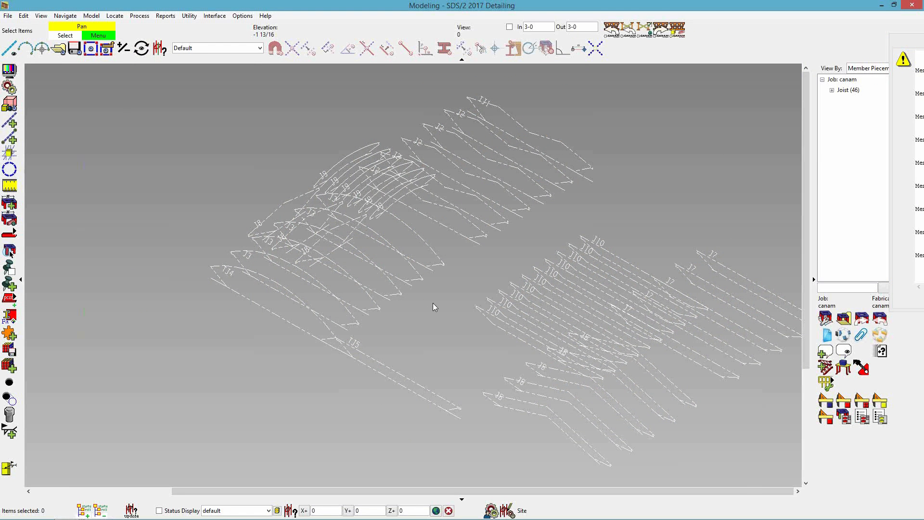
pyautogui.click(442, 212)
pyautogui.doubleClick(443, 211)
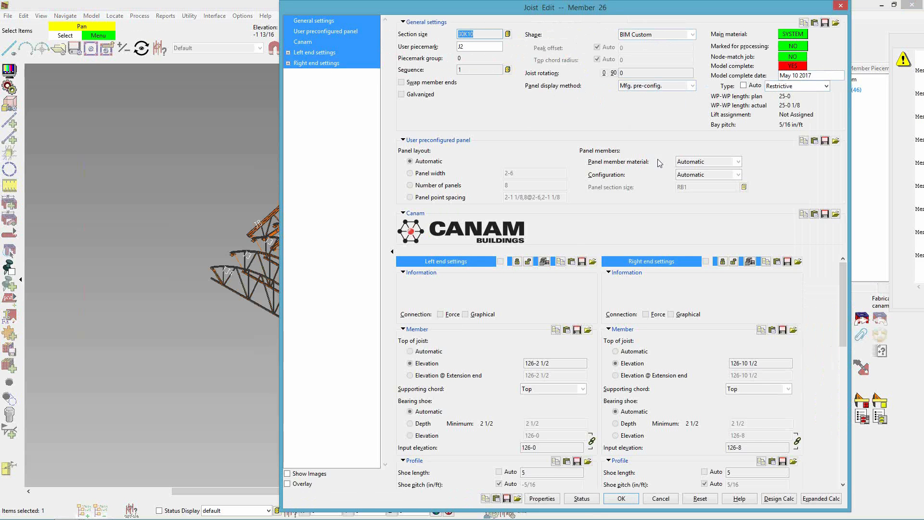
pyautogui.click(620, 499)
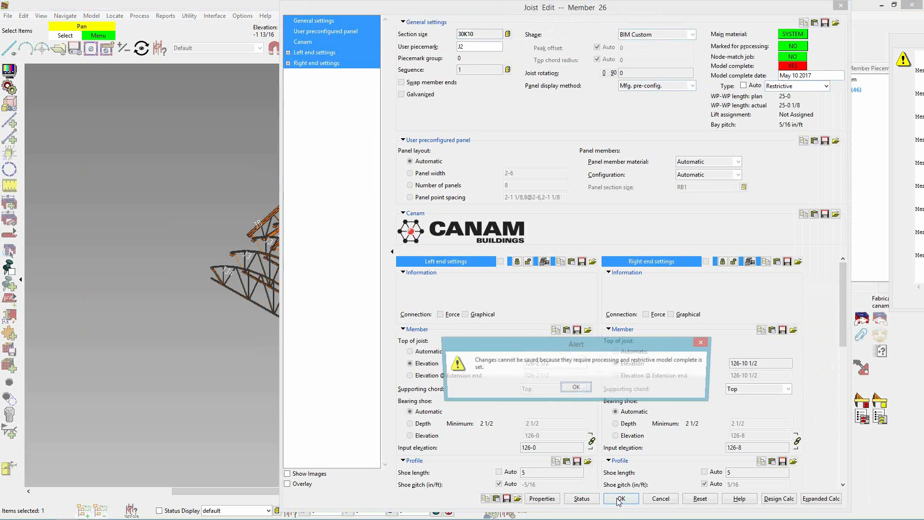
pyautogui.click(576, 387)
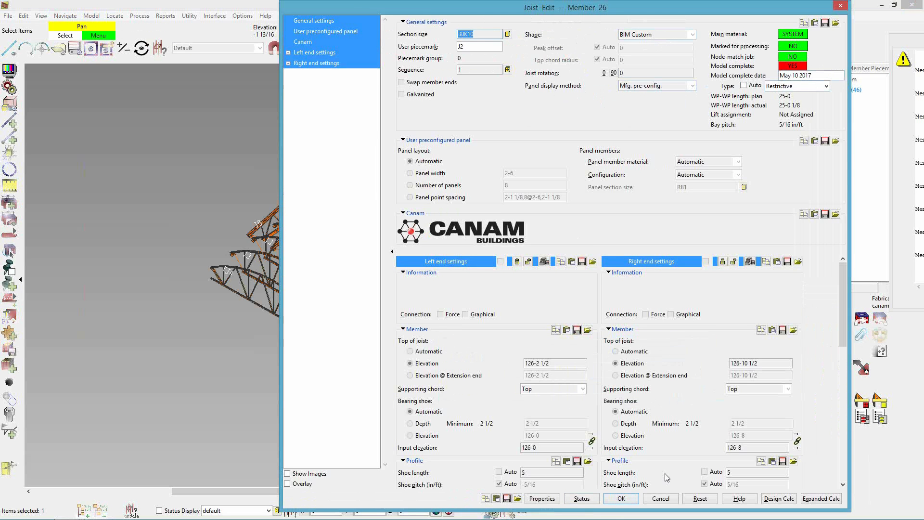
pyautogui.click(660, 499)
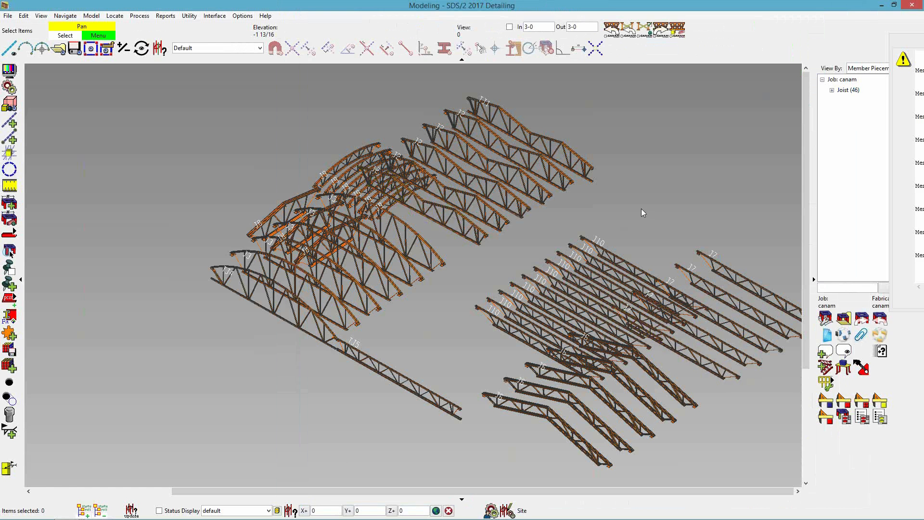
# Examine the J9 joists up close, including their chords, webs, bearing shoes and bridging clips
pyautogui.click(292, 183)
pyautogui.scroll(1, 320, 156)
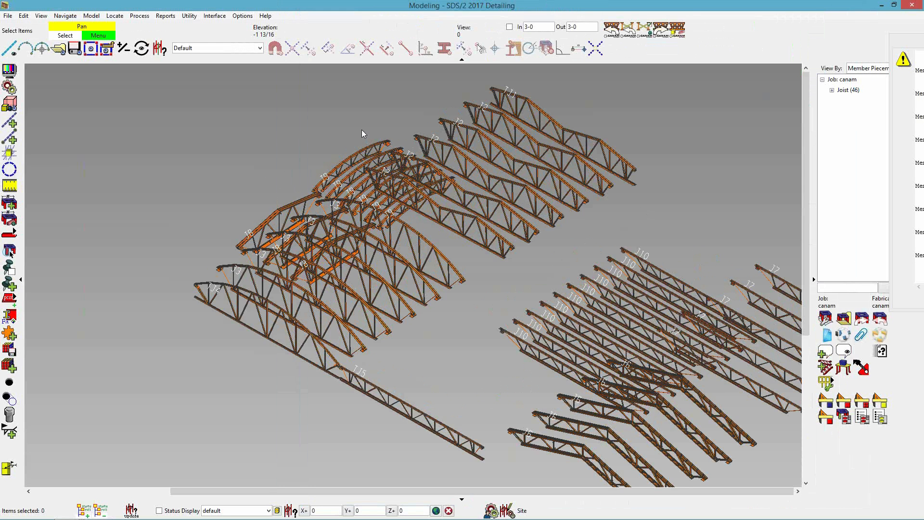
pyautogui.scroll(3, 369, 142)
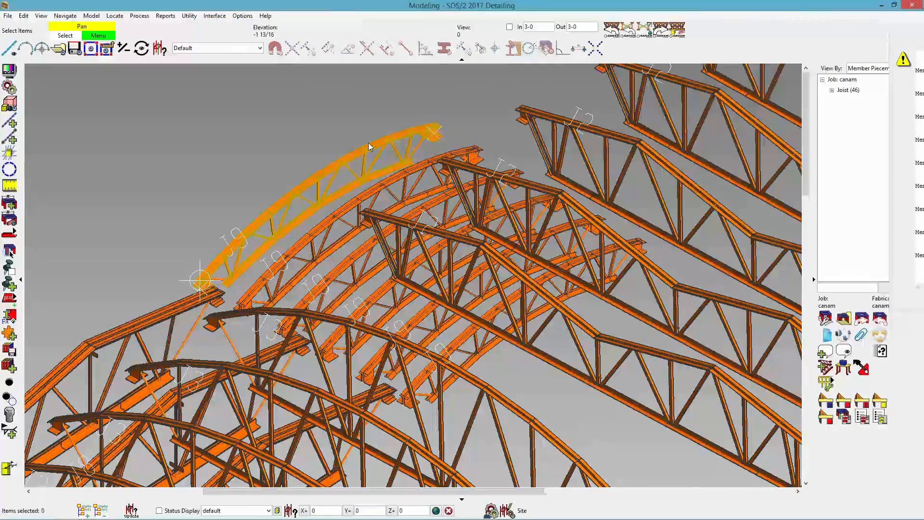
pyautogui.scroll(3, 378, 141)
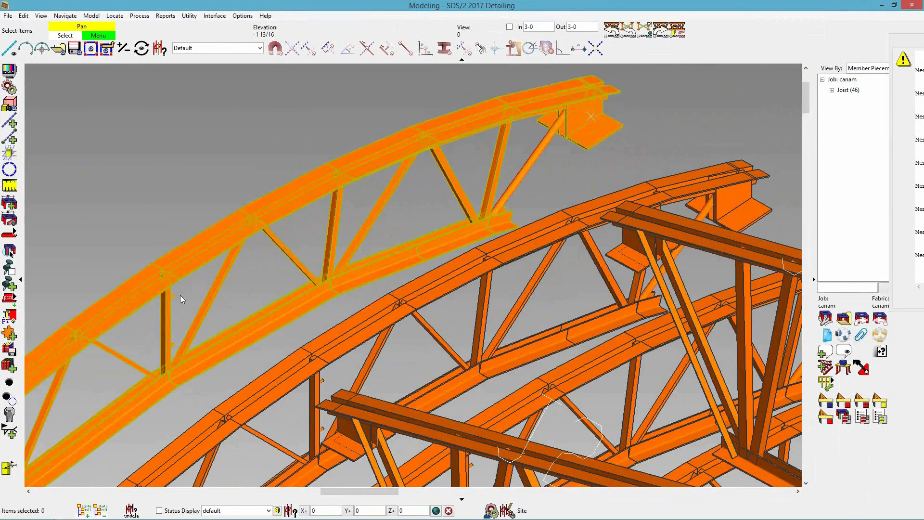
pyautogui.scroll(3, 179, 295)
pyautogui.scroll(3, 145, 308)
pyautogui.scroll(-5, 145, 309)
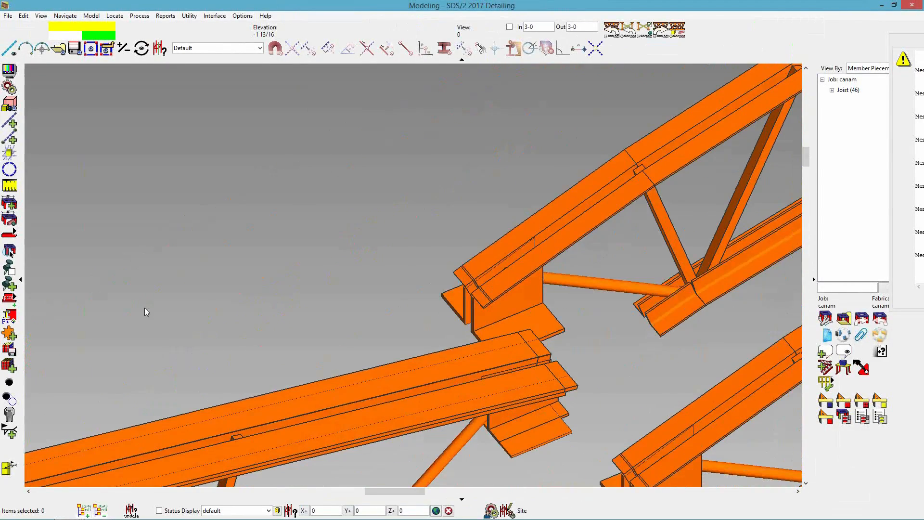
pyautogui.scroll(5, 625, 144)
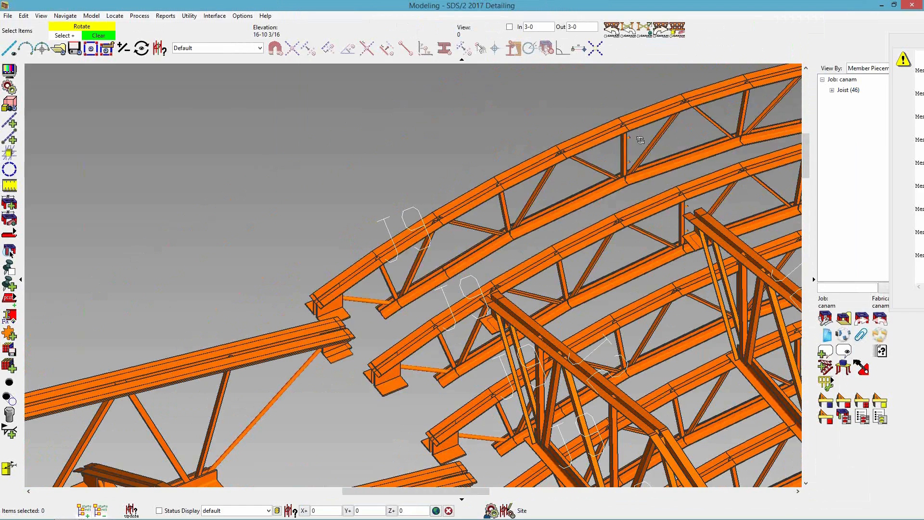
pyautogui.scroll(-5, 612, 153)
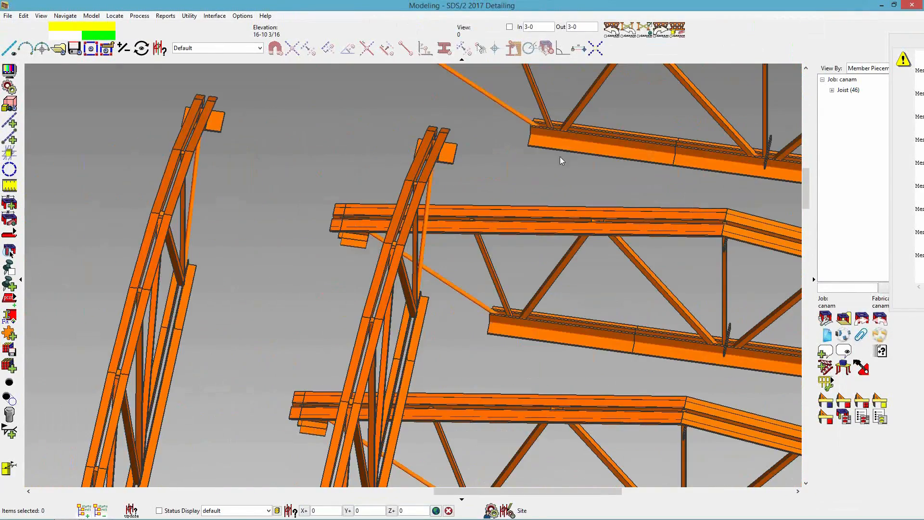
pyautogui.scroll(4, 477, 221)
pyautogui.scroll(-3, 476, 221)
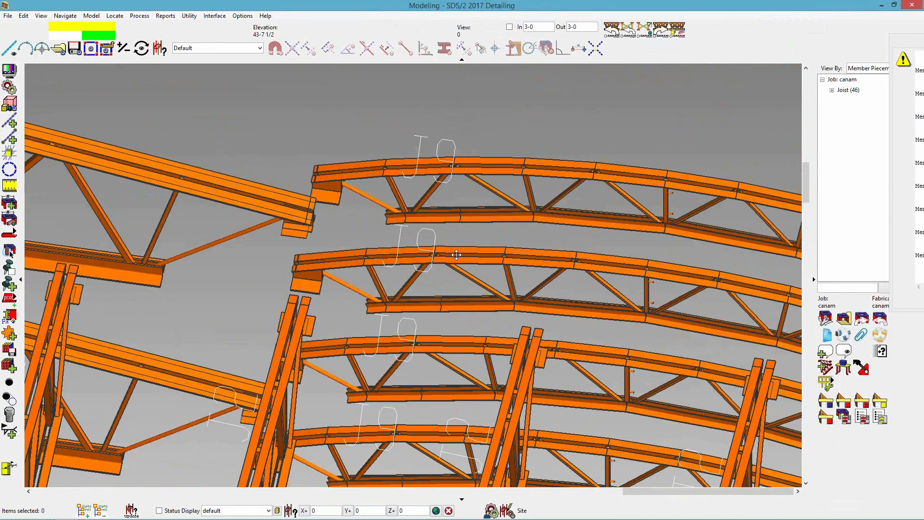
pyautogui.scroll(2, 582, 228)
pyautogui.scroll(5, 568, 215)
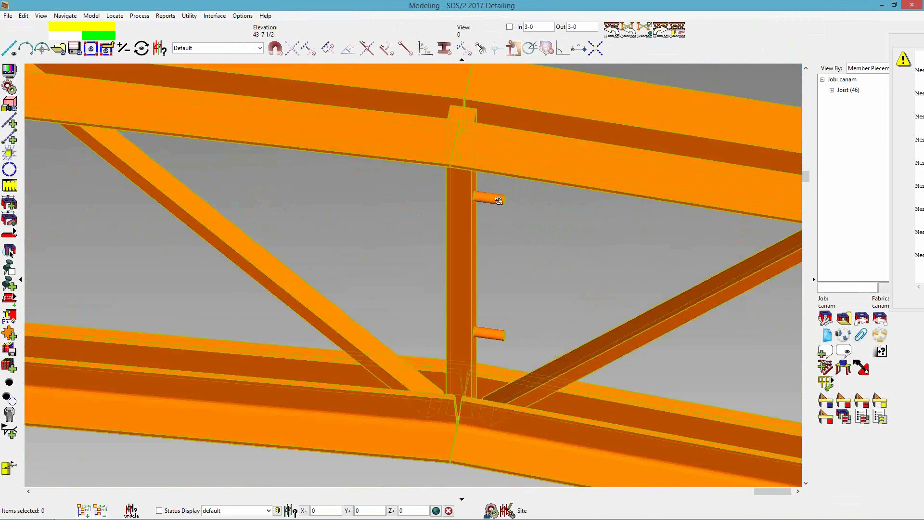
# View the J9 joists in section at their bridging clips and set the inward view depth to 3
pyautogui.moveTo(499, 201); pyautogui.dragTo(431, 230, button='middle')
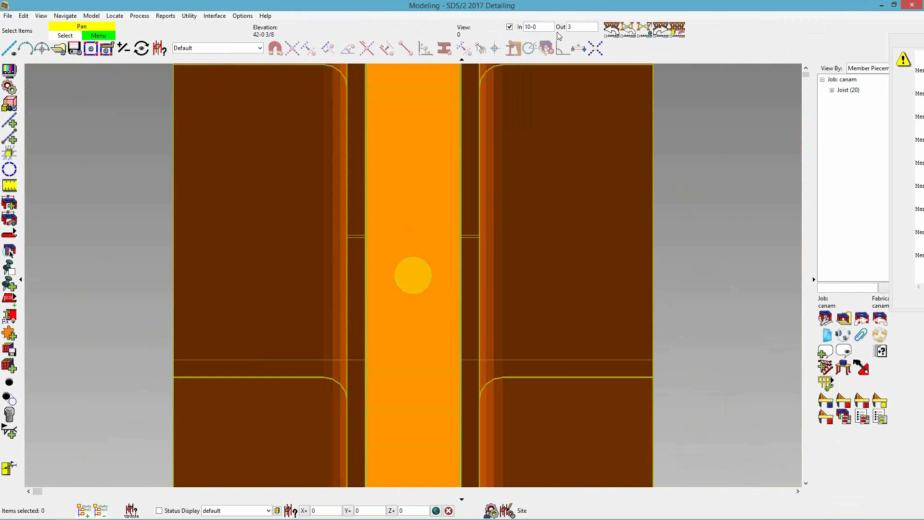
pyautogui.click(543, 27)
pyautogui.write('3')
pyautogui.press('Tab')
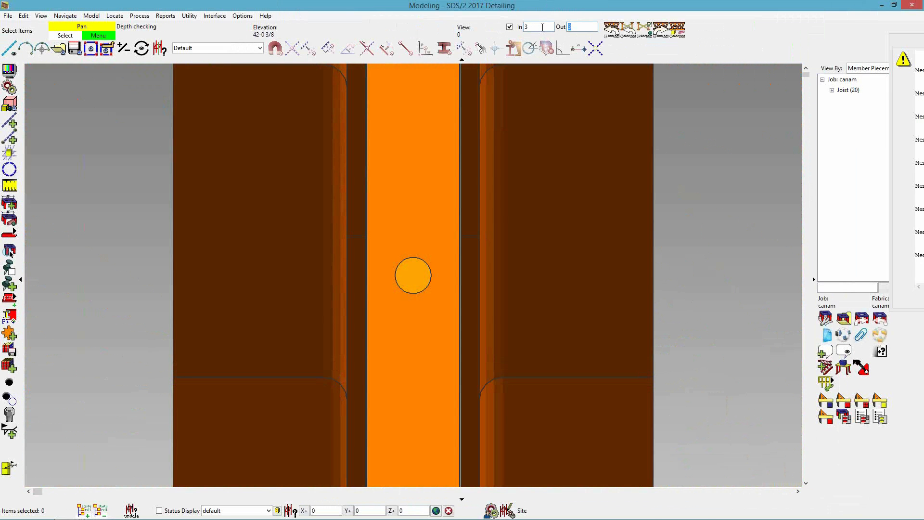
pyautogui.scroll(-5, 534, 156)
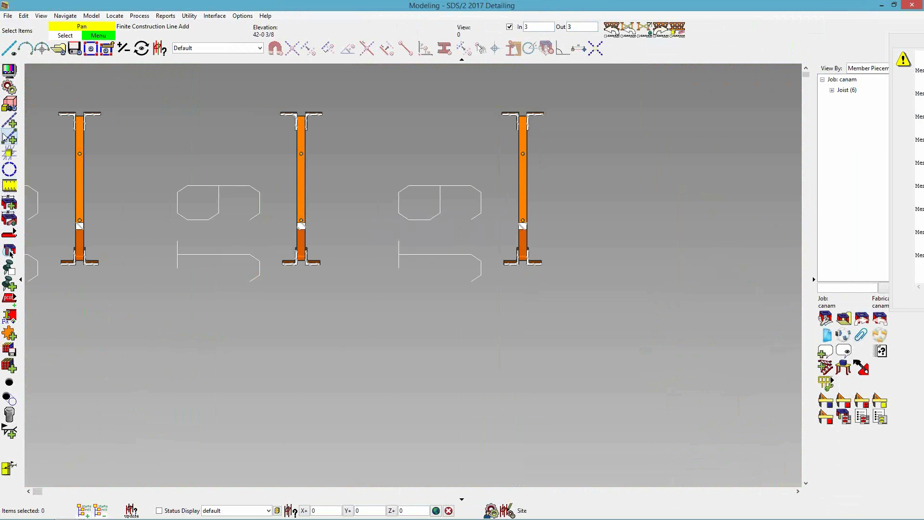
# Add a vertical and a horizontal construction line through the upper bridging clip of a J9 joist
pyautogui.click(9, 123)
pyautogui.scroll(8, 301, 121)
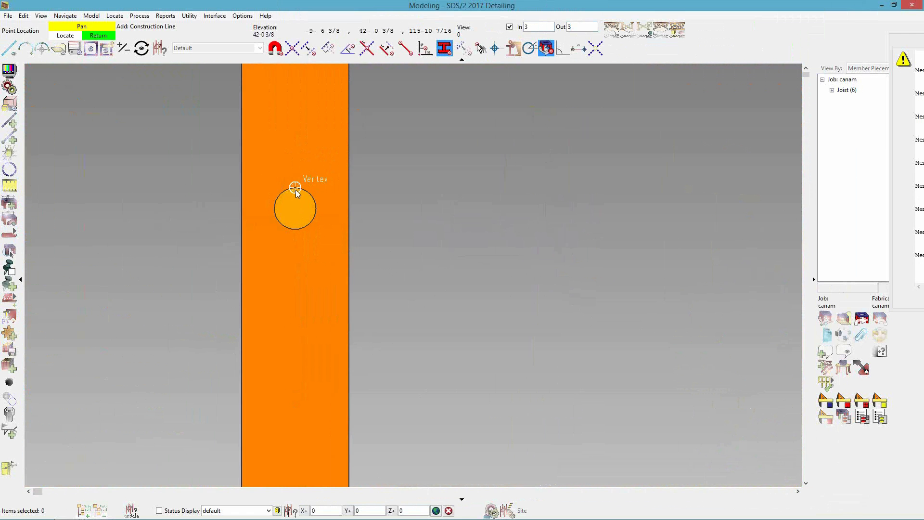
pyautogui.click(296, 188)
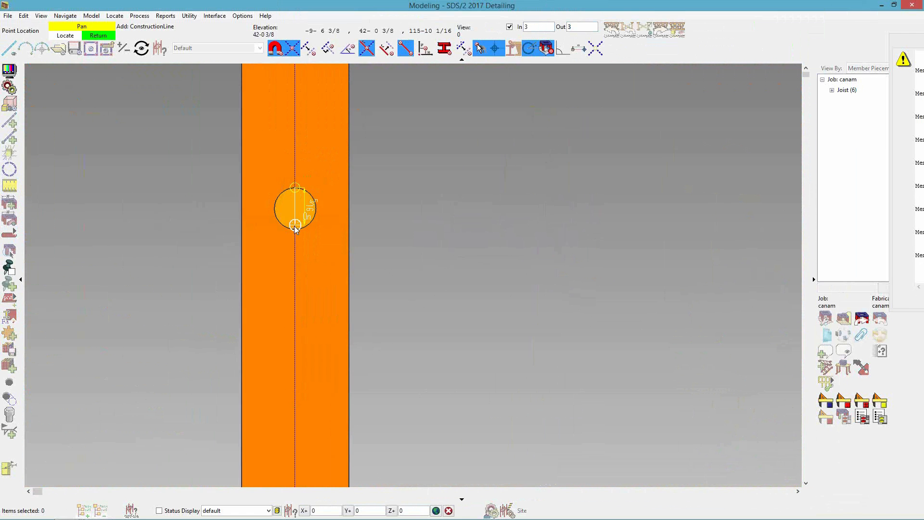
pyautogui.click(276, 208)
pyautogui.scroll(-5, 295, 207)
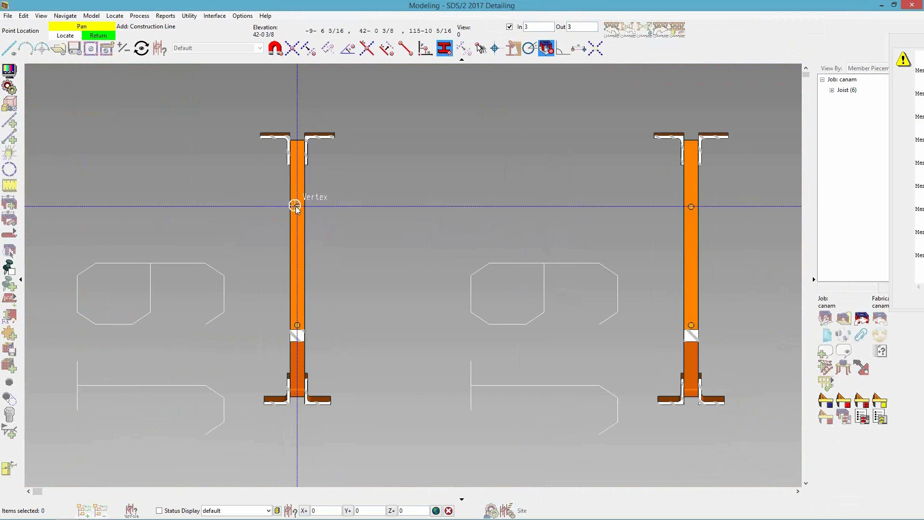
# Add a horizontal construction line through the lower bridging clip and a vertical one through the adjacent J9 joist's upper clip
pyautogui.scroll(3, 297, 325)
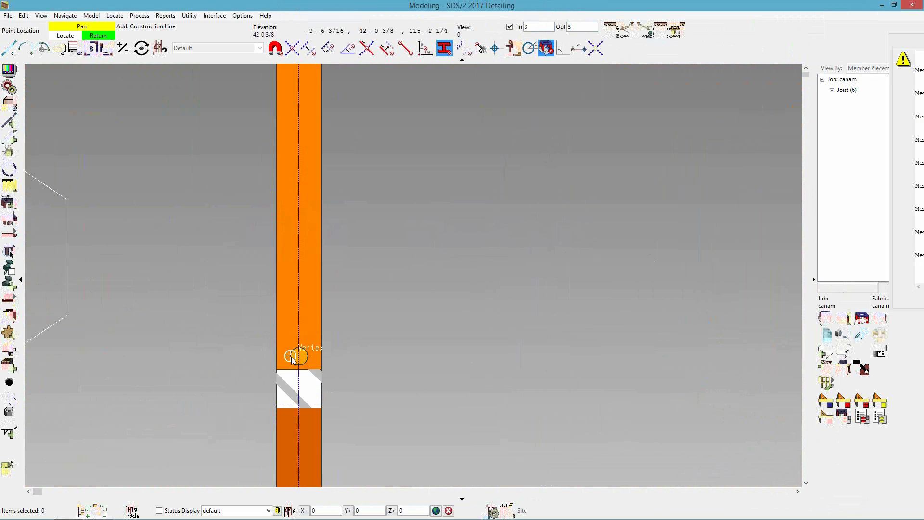
pyautogui.click(317, 358)
pyautogui.scroll(-2, 418, 344)
pyautogui.scroll(-2, 448, 335)
pyautogui.scroll(6, 601, 285)
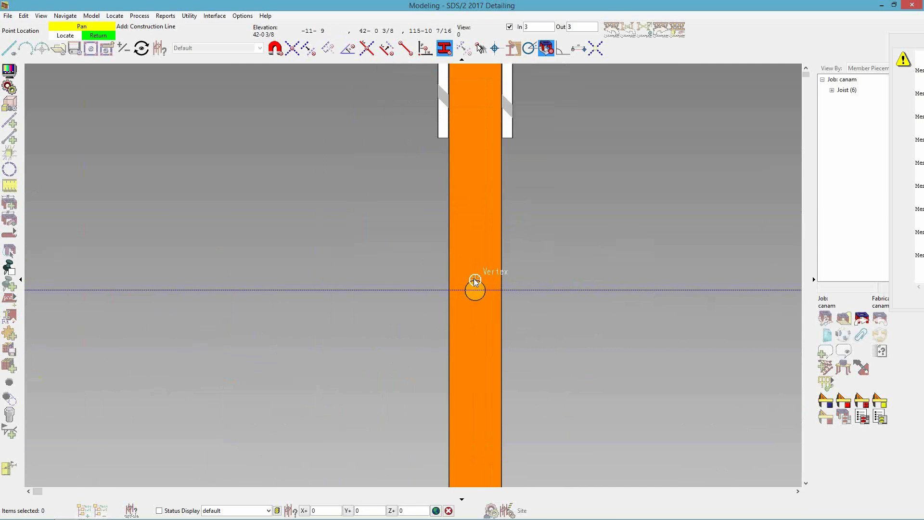
pyautogui.click(475, 281)
pyautogui.click(476, 337)
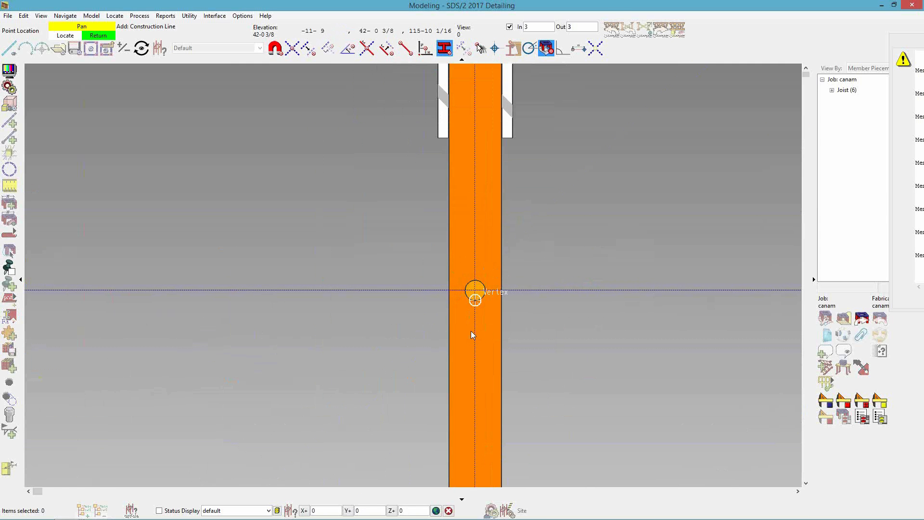
pyautogui.scroll(-6, 420, 326)
pyautogui.scroll(-1, 418, 326)
pyautogui.moveTo(367, 332); pyautogui.dragTo(400, 318, button='middle')
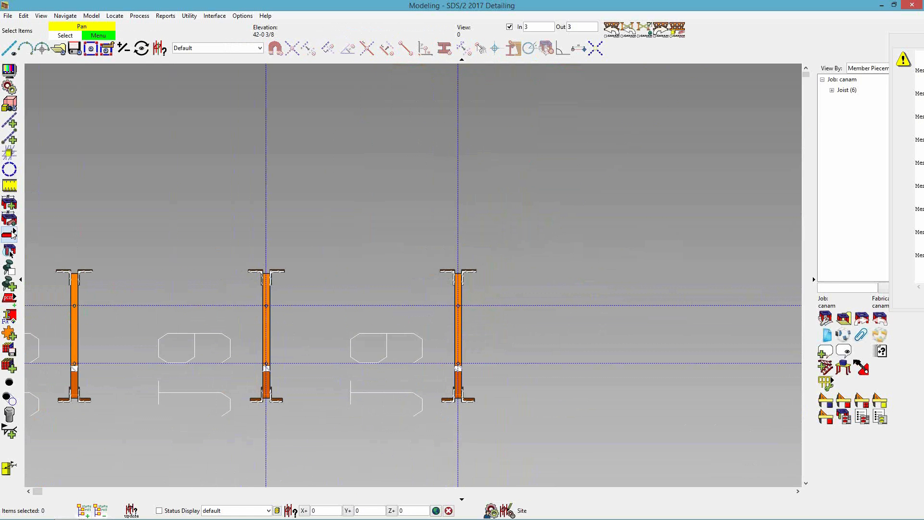
# Add a Canam Bridging member with two crossing braces between the two J9 joists, snapping to the construction line intersections
pyautogui.click(15, 234)
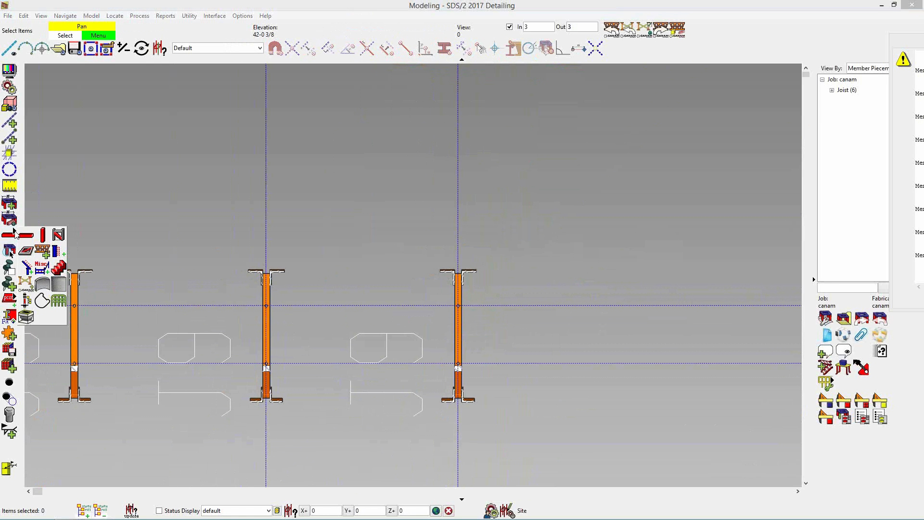
pyautogui.click(24, 283)
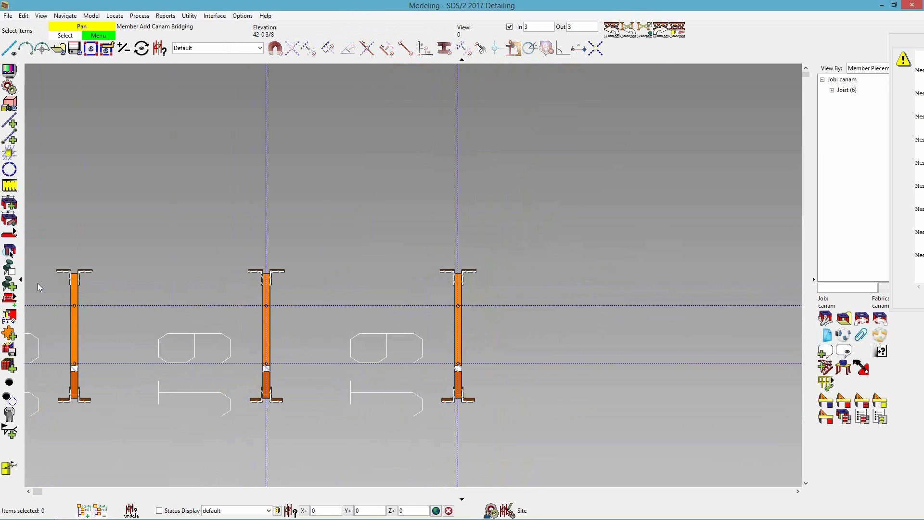
pyautogui.scroll(3, 303, 367)
pyautogui.click(249, 278)
pyautogui.click(541, 366)
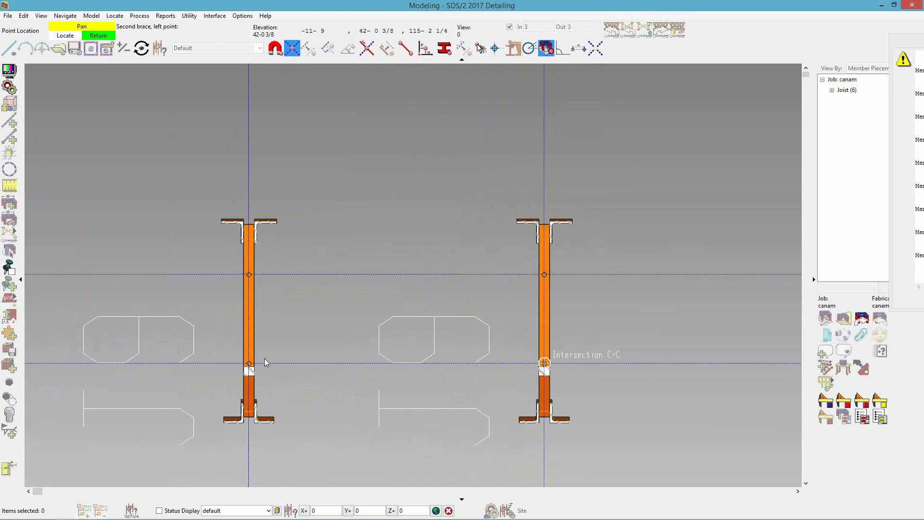
pyautogui.click(249, 363)
pyautogui.click(545, 274)
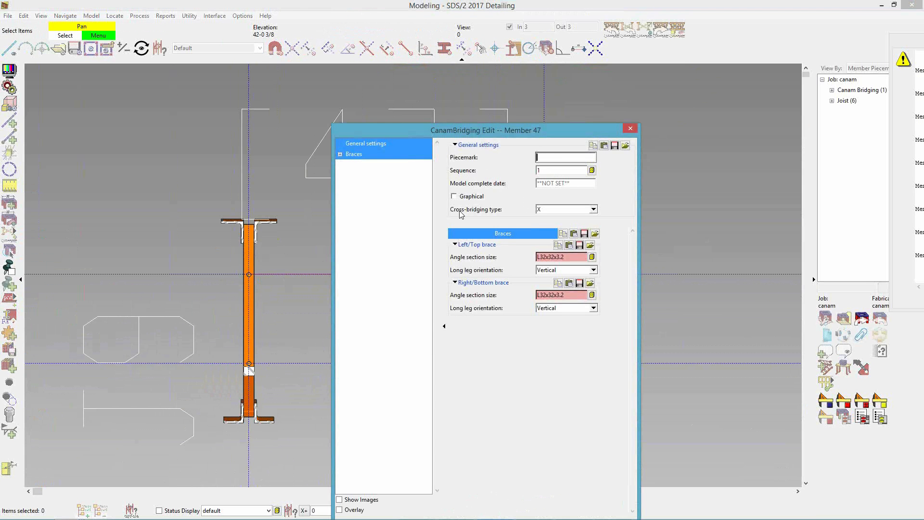
# Keep the cross-bridging type X and set the angle section sizes to L1x1x1/8 for the left/top brace and L1x1x1/4 for the right/bottom brace
pyautogui.click(571, 210)
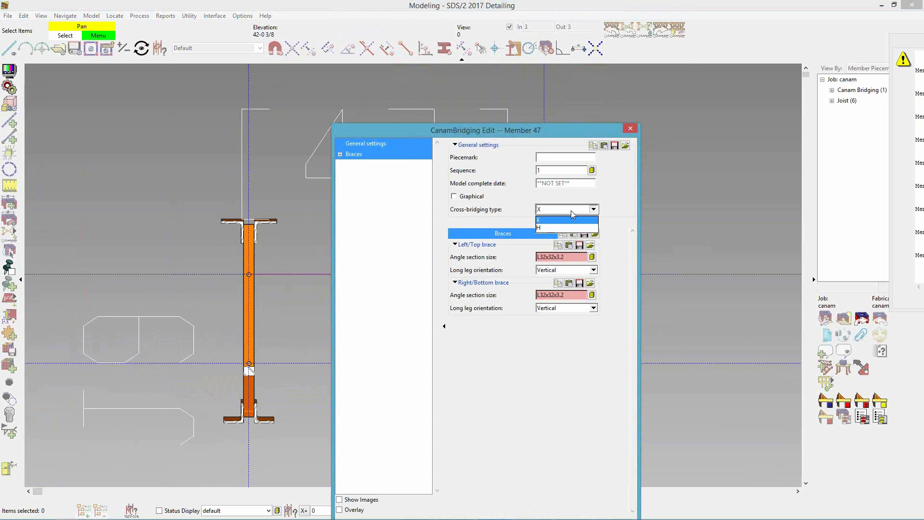
pyautogui.click(572, 213)
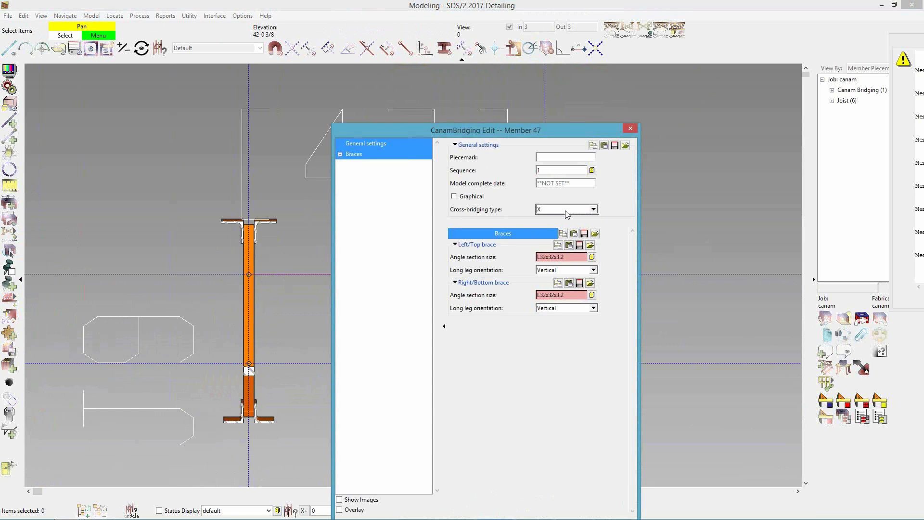
pyautogui.click(591, 256)
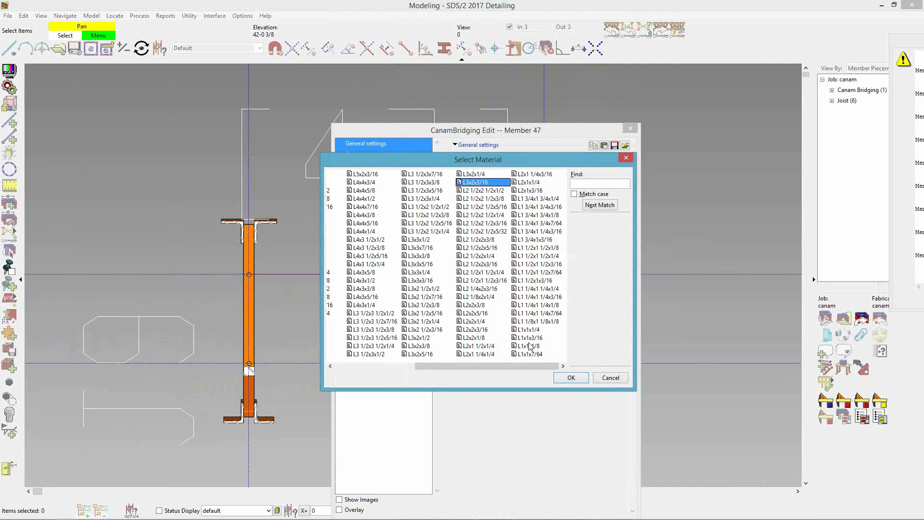
pyautogui.doubleClick(531, 346)
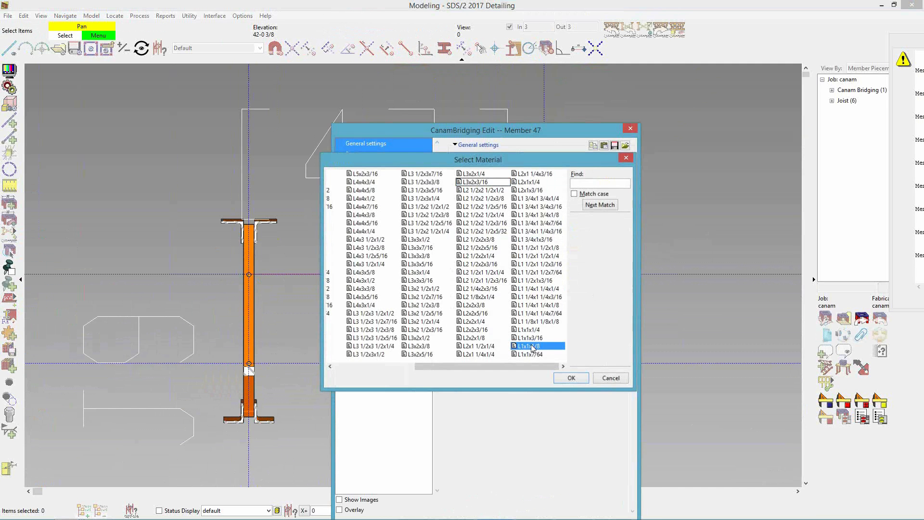
pyautogui.click(592, 294)
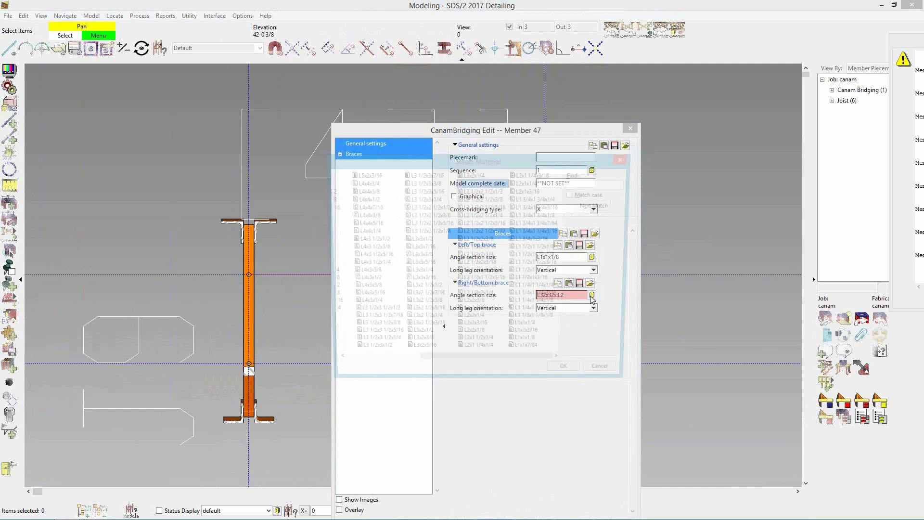
pyautogui.doubleClick(528, 329)
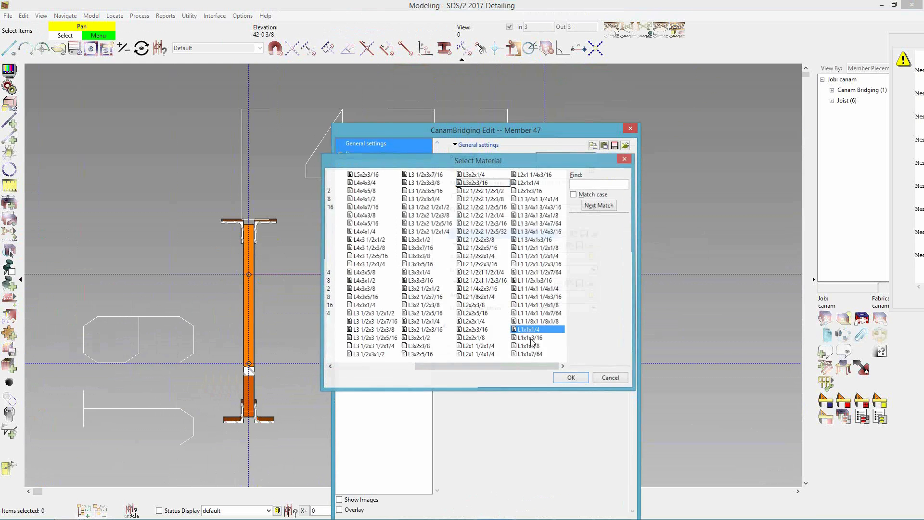
pyautogui.press('Return')
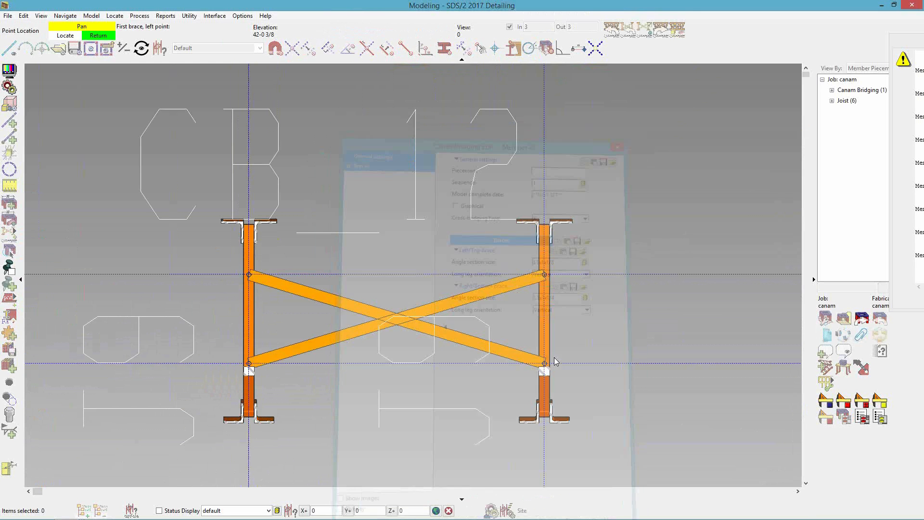
pyautogui.rightClick(459, 311)
# Turn off depth checking and view the new cross bridging between the complete J9 joists in 3D
pyautogui.scroll(-2, 472, 270)
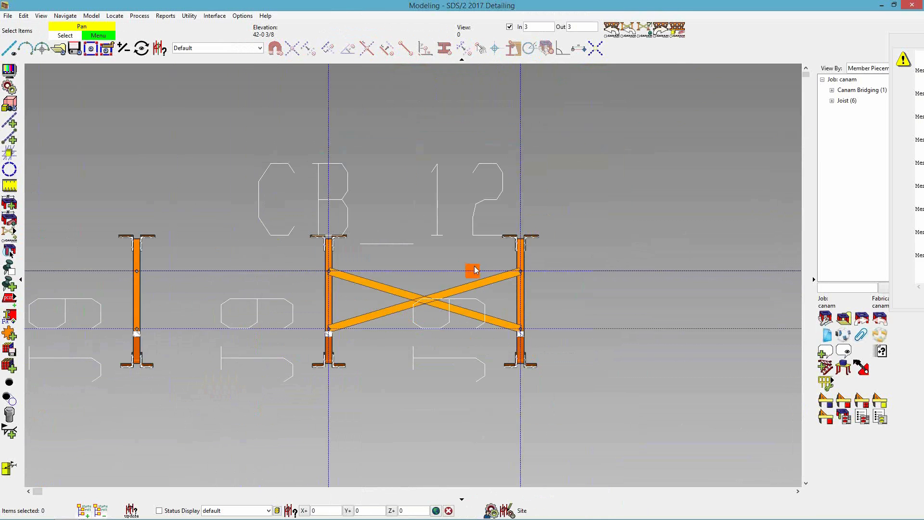
pyautogui.keyDown('shift'); pyautogui.moveTo(469, 285); pyautogui.dragTo(409, 313, button='middle'); pyautogui.keyUp('shift')
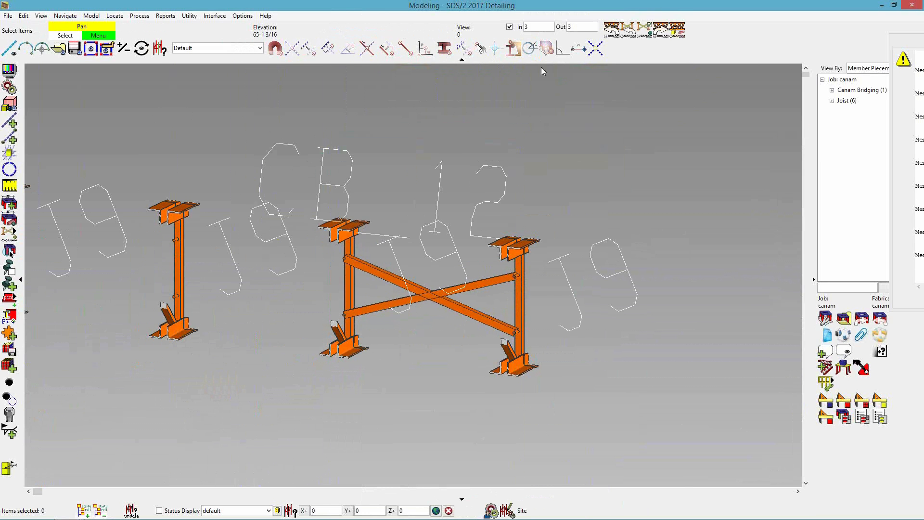
pyautogui.click(509, 27)
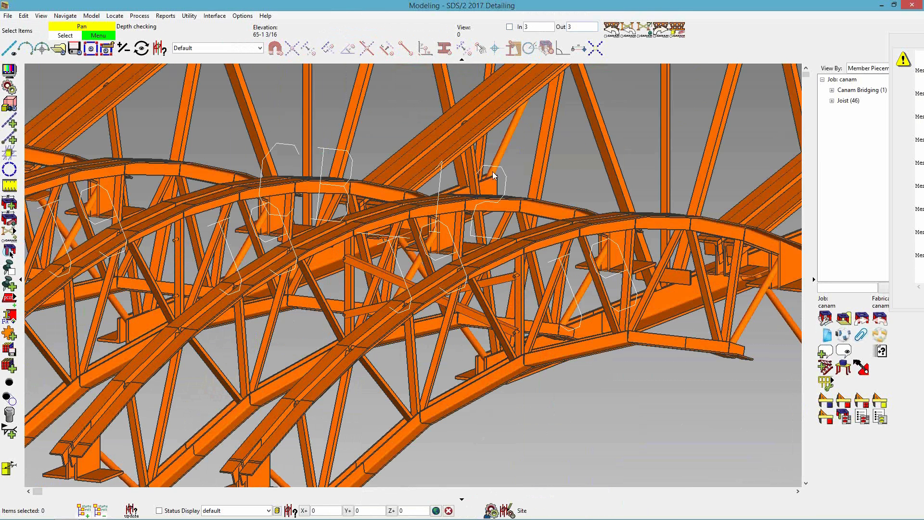
pyautogui.scroll(-1, 485, 232)
pyautogui.keyDown('shift'); pyautogui.moveTo(465, 275); pyautogui.dragTo(539, 288, button='middle'); pyautogui.keyUp('shift')
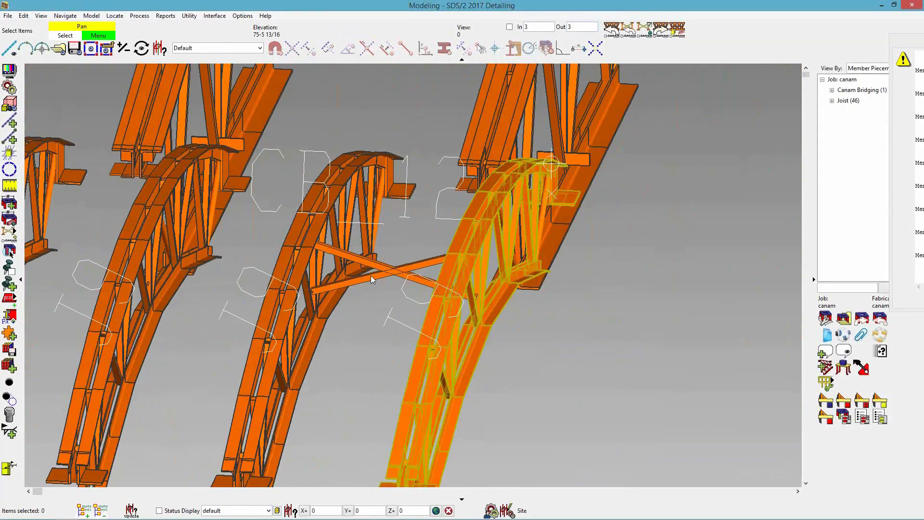
# Highlight all Canam joist bridging members, and look at the Transfer to Joist Modeler options without exporting
pyautogui.click(643, 30)
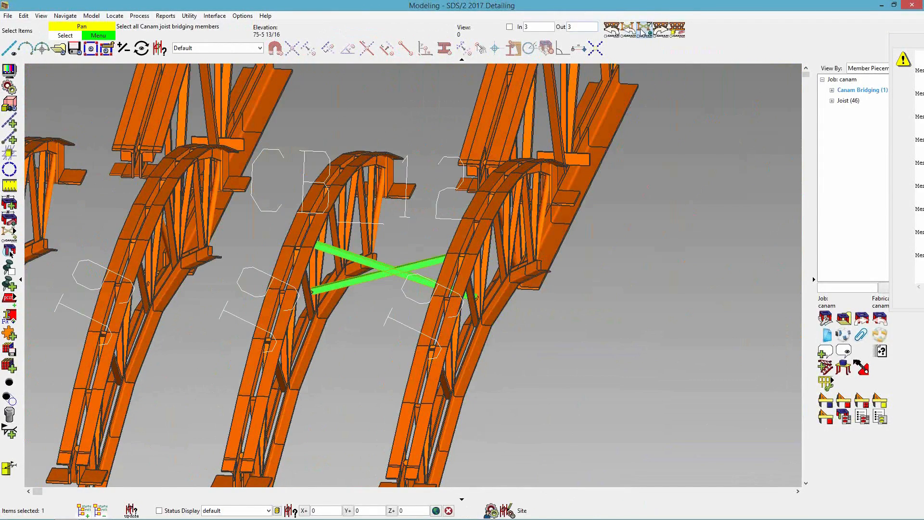
pyautogui.click(685, 233)
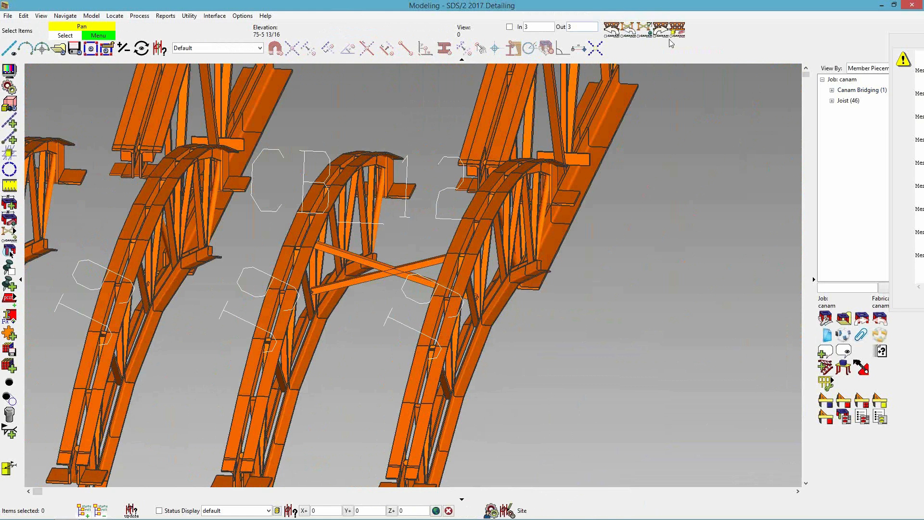
pyautogui.click(660, 29)
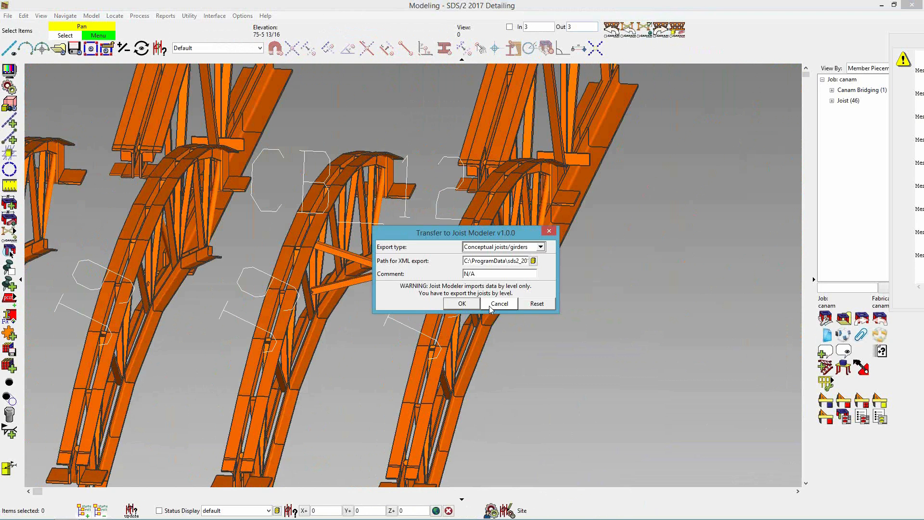
pyautogui.click(498, 304)
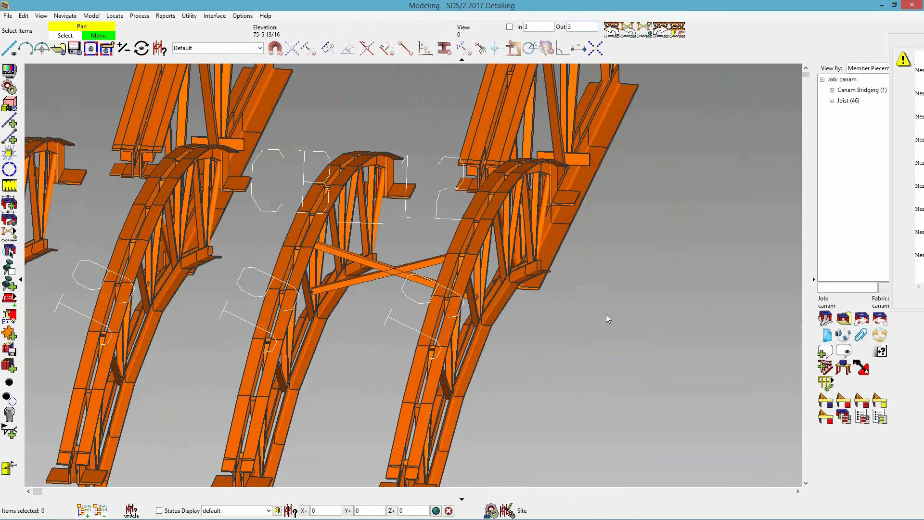